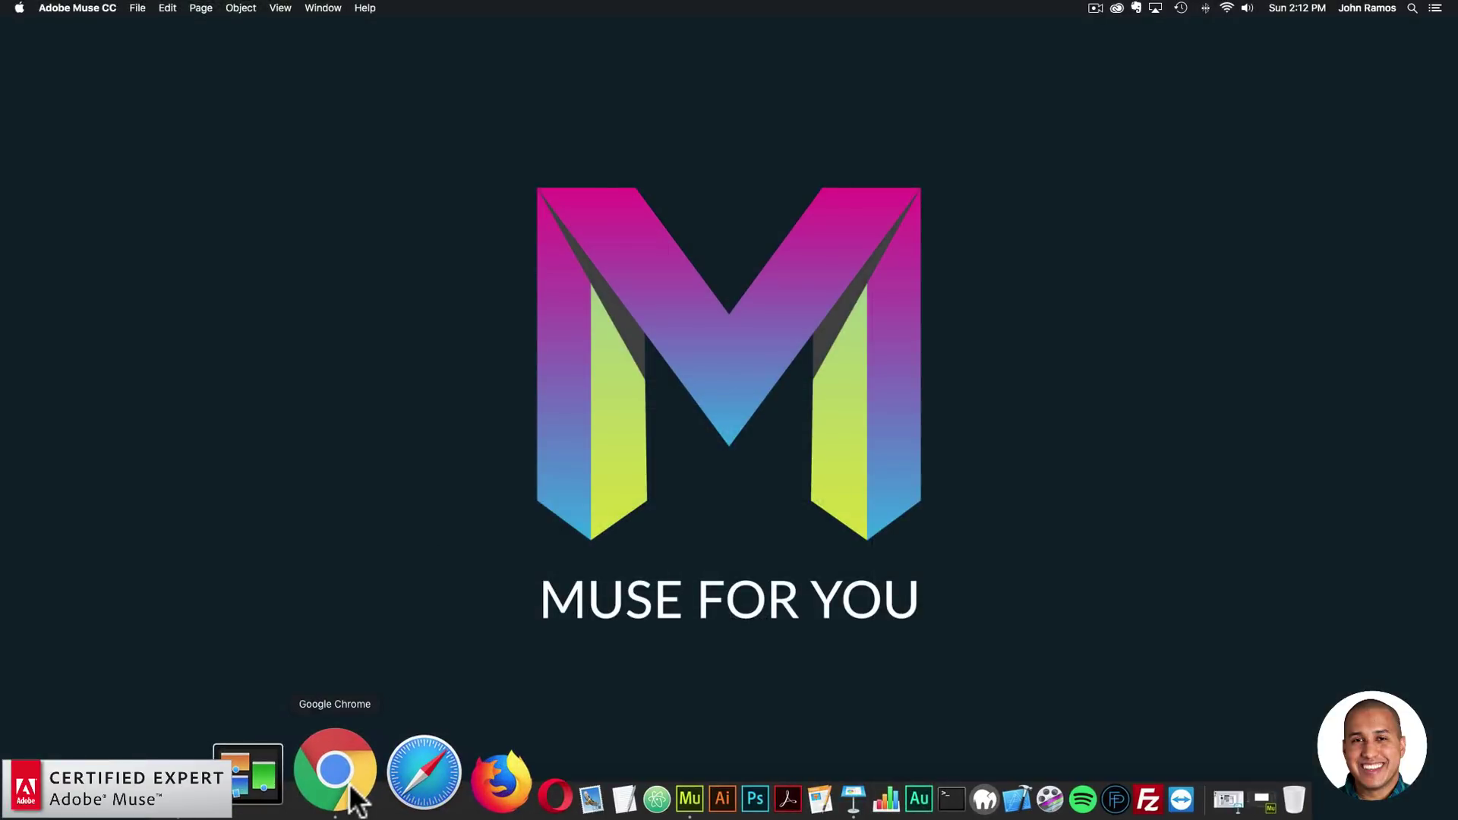
# Switch to Google Chrome and open museforyoushop.com
pyautogui.click(348, 794)
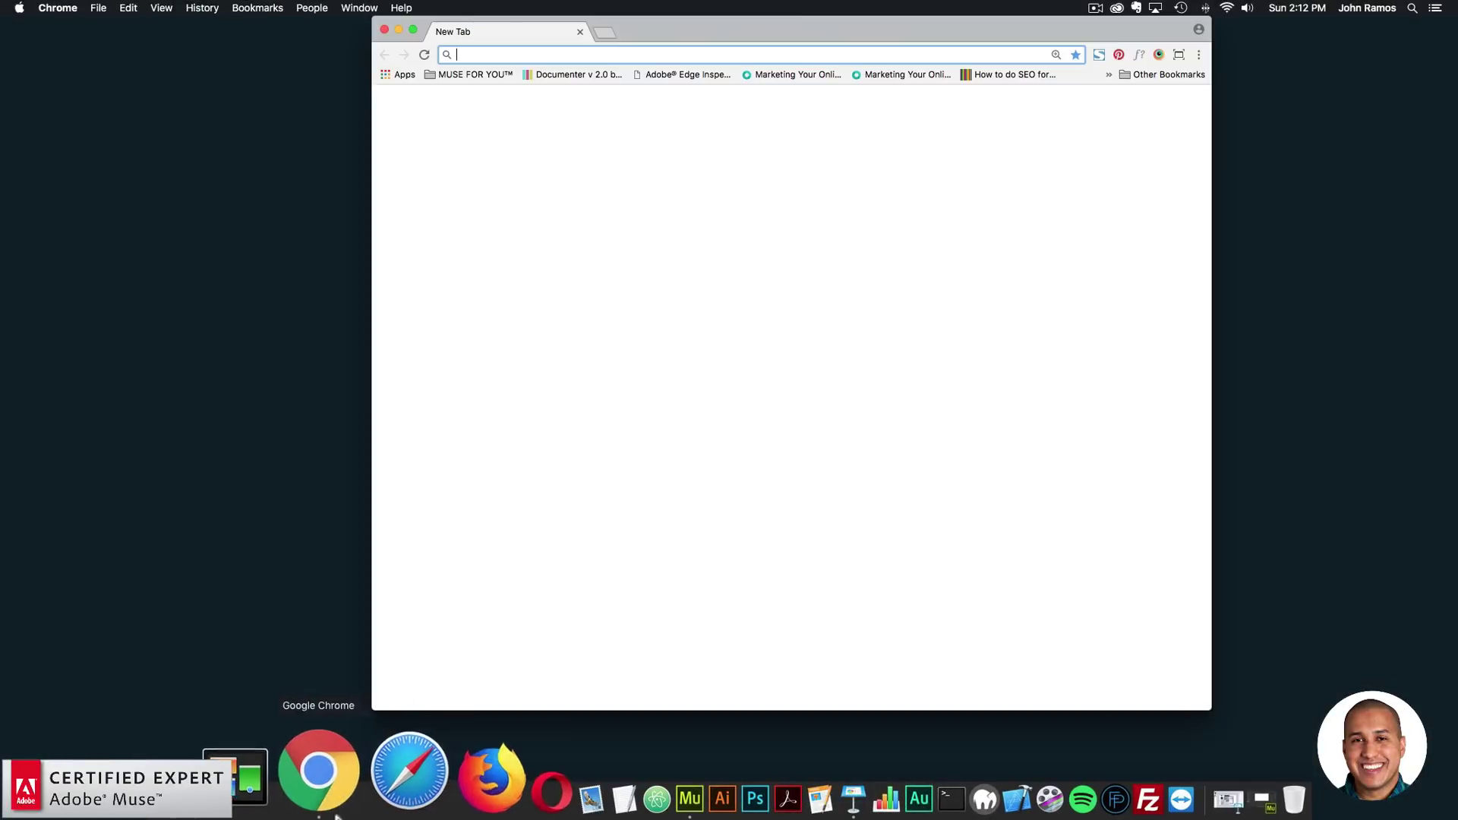
pyautogui.write('mu')
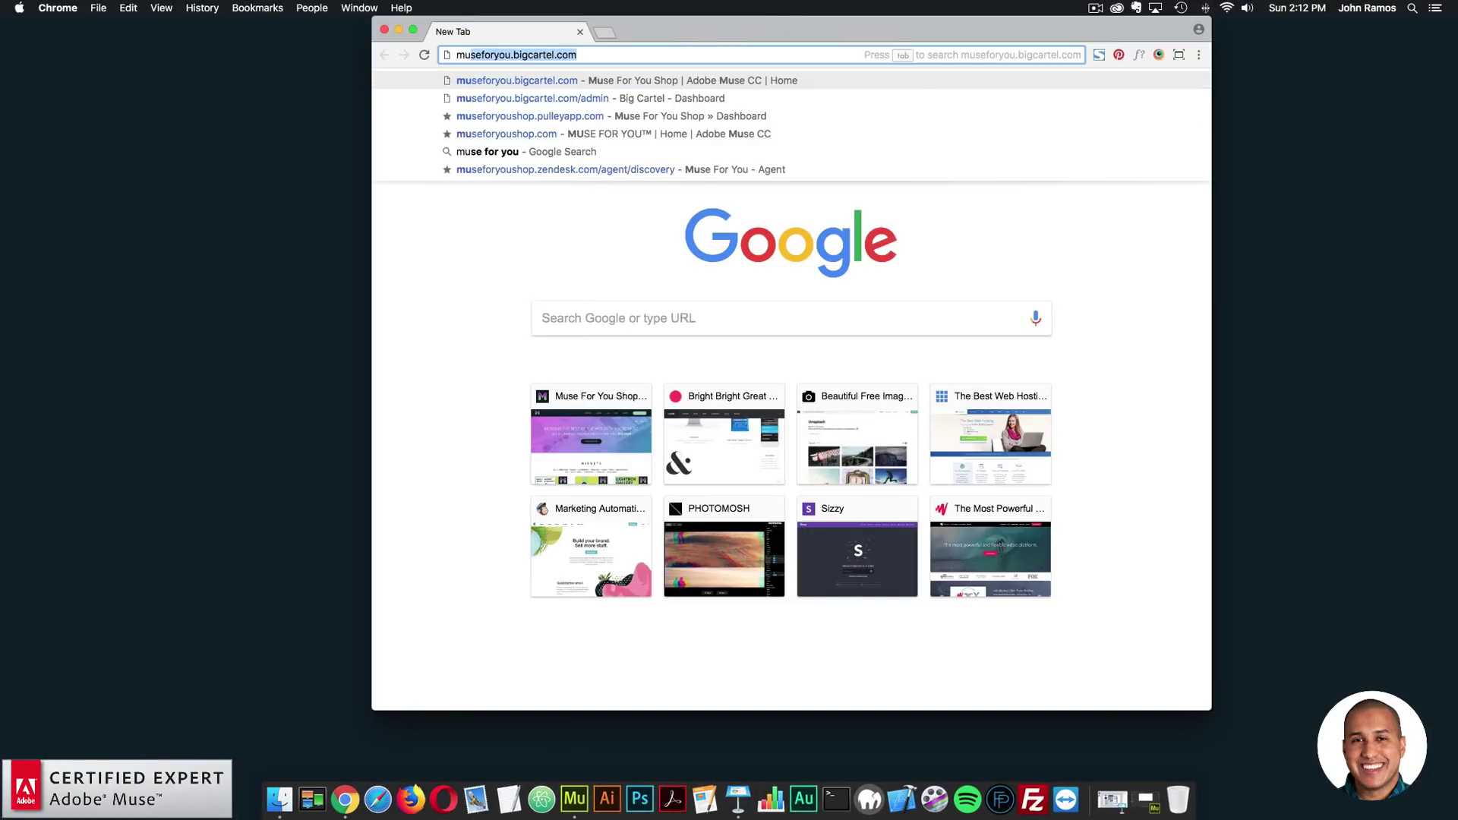
pyautogui.write('seforyoushop.com')
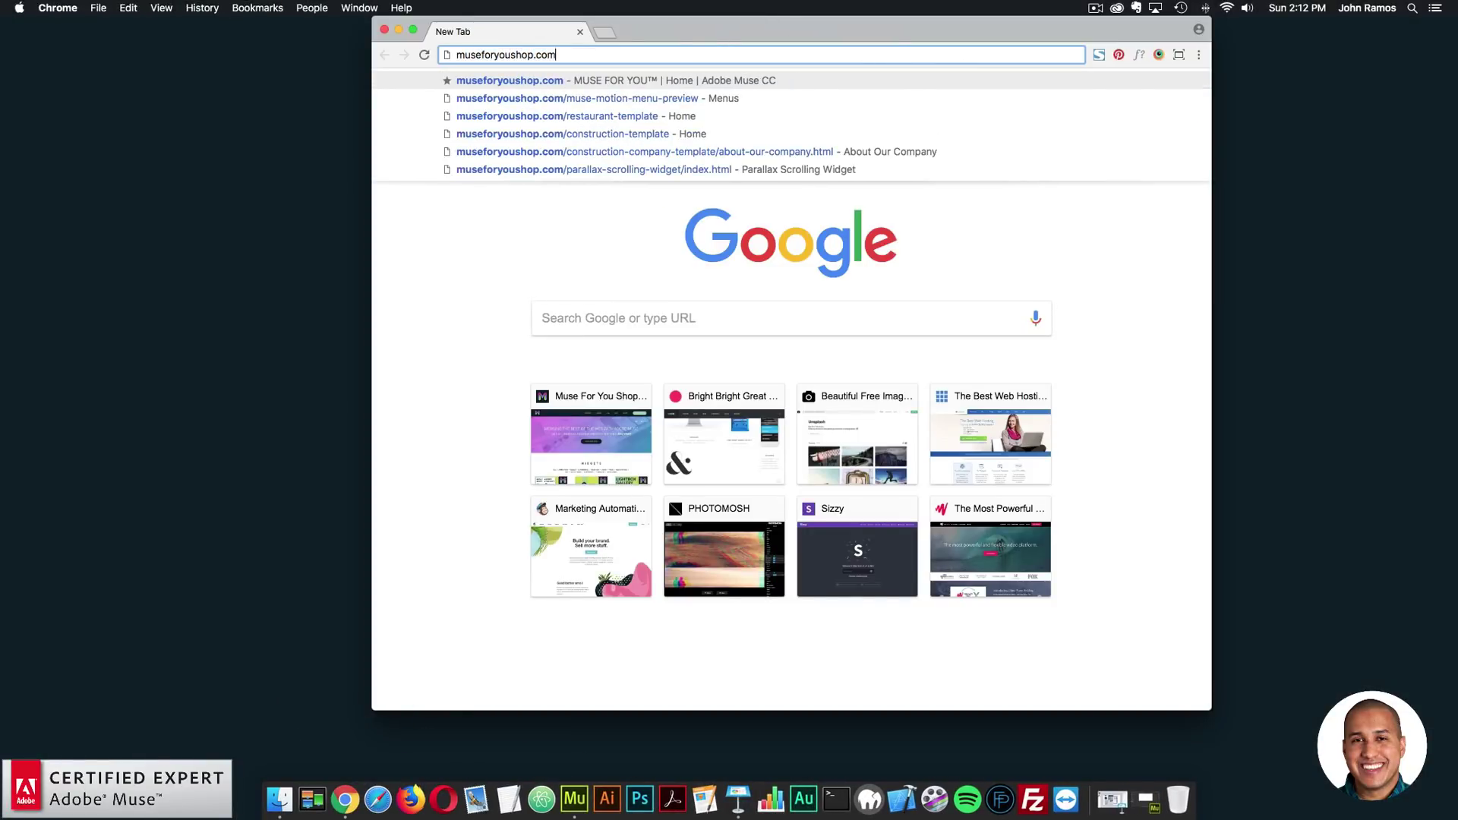
pyautogui.press('Return')
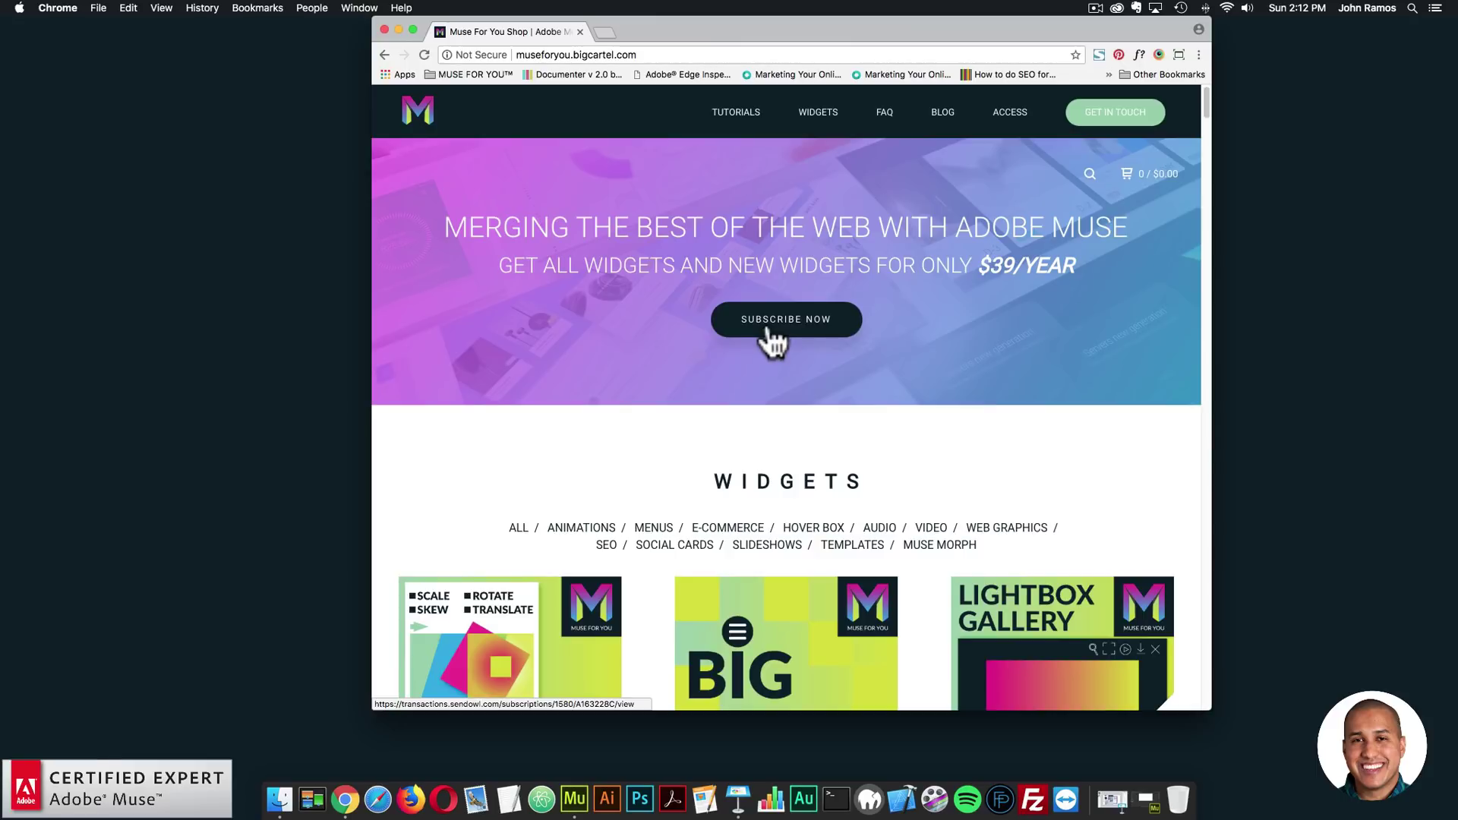
# Open the Construction Template product page, review its description, and launch its preview with video
pyautogui.scroll(-10, 773, 342)
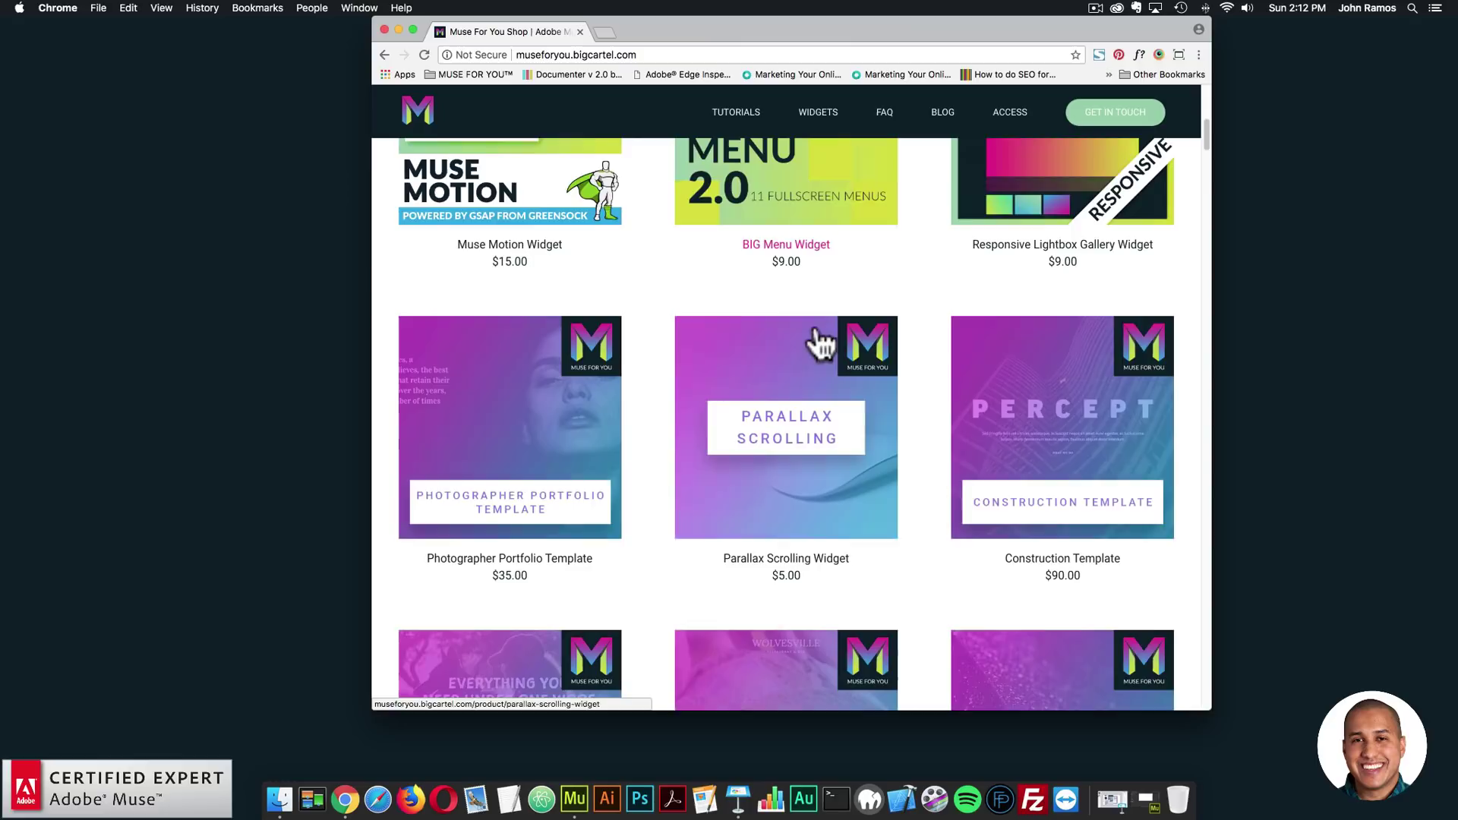
pyautogui.click(1097, 427)
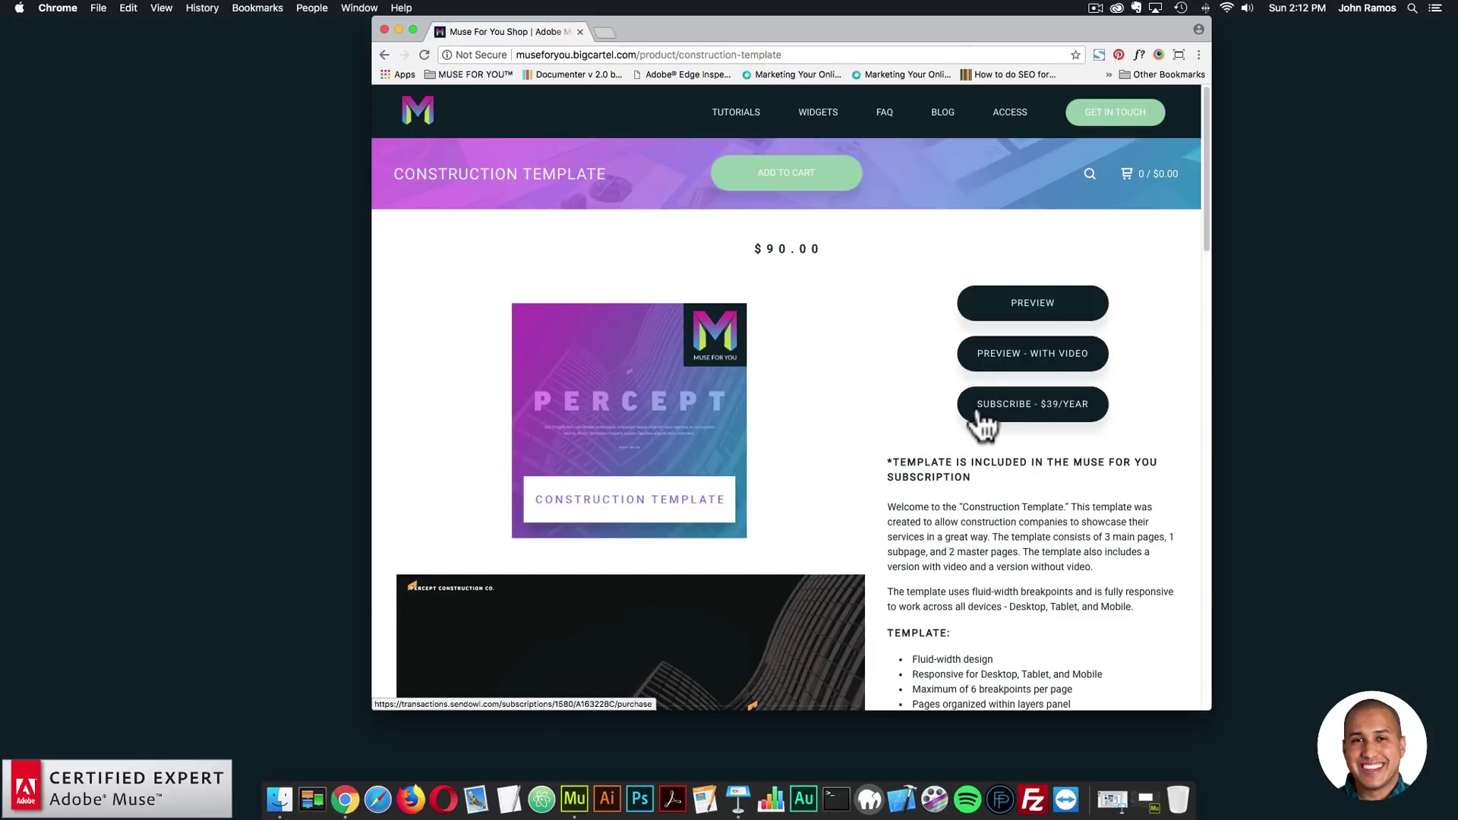
pyautogui.scroll(-2, 889, 416)
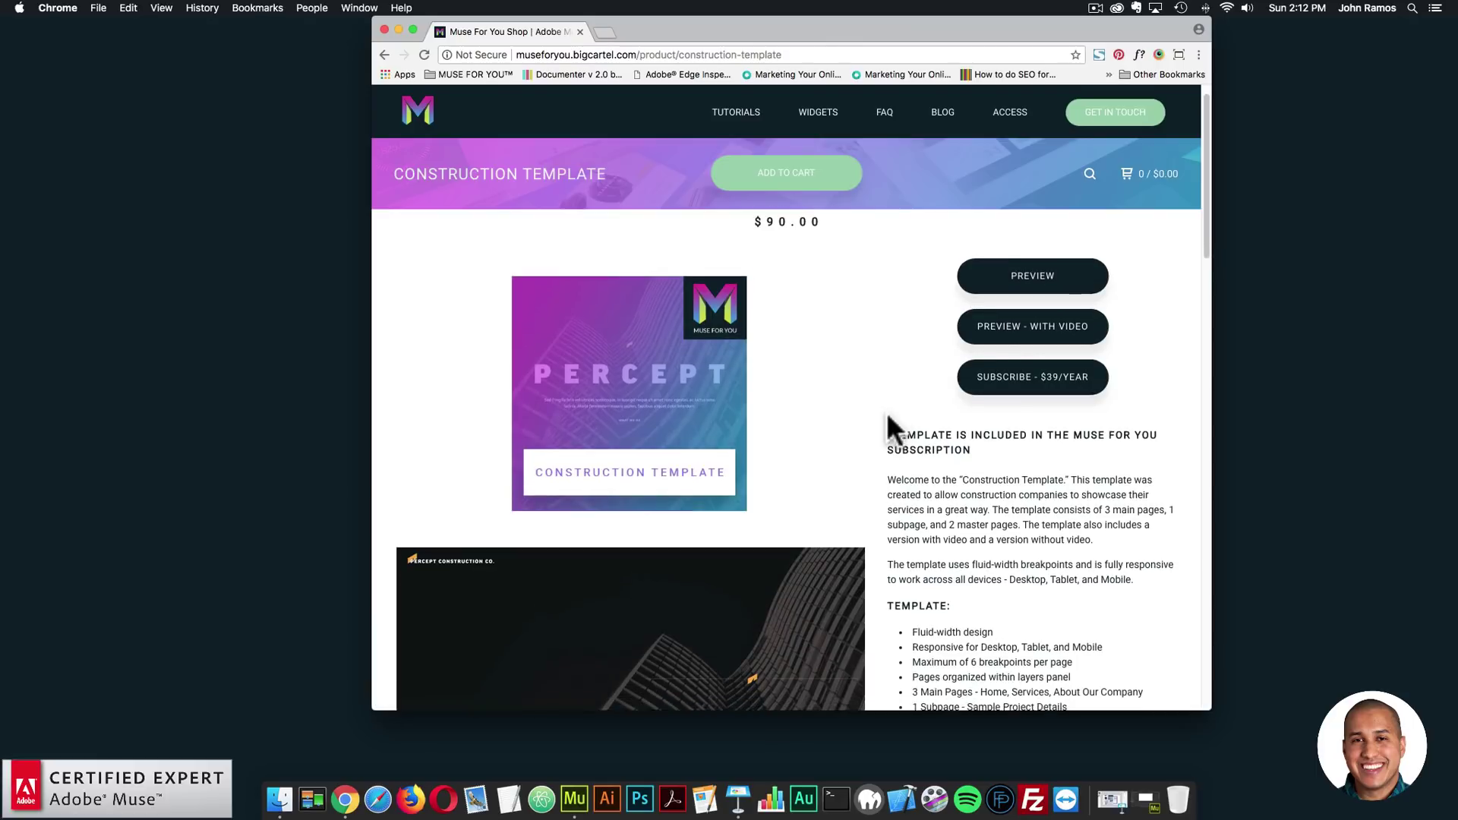
pyautogui.scroll(-5, 782, 466)
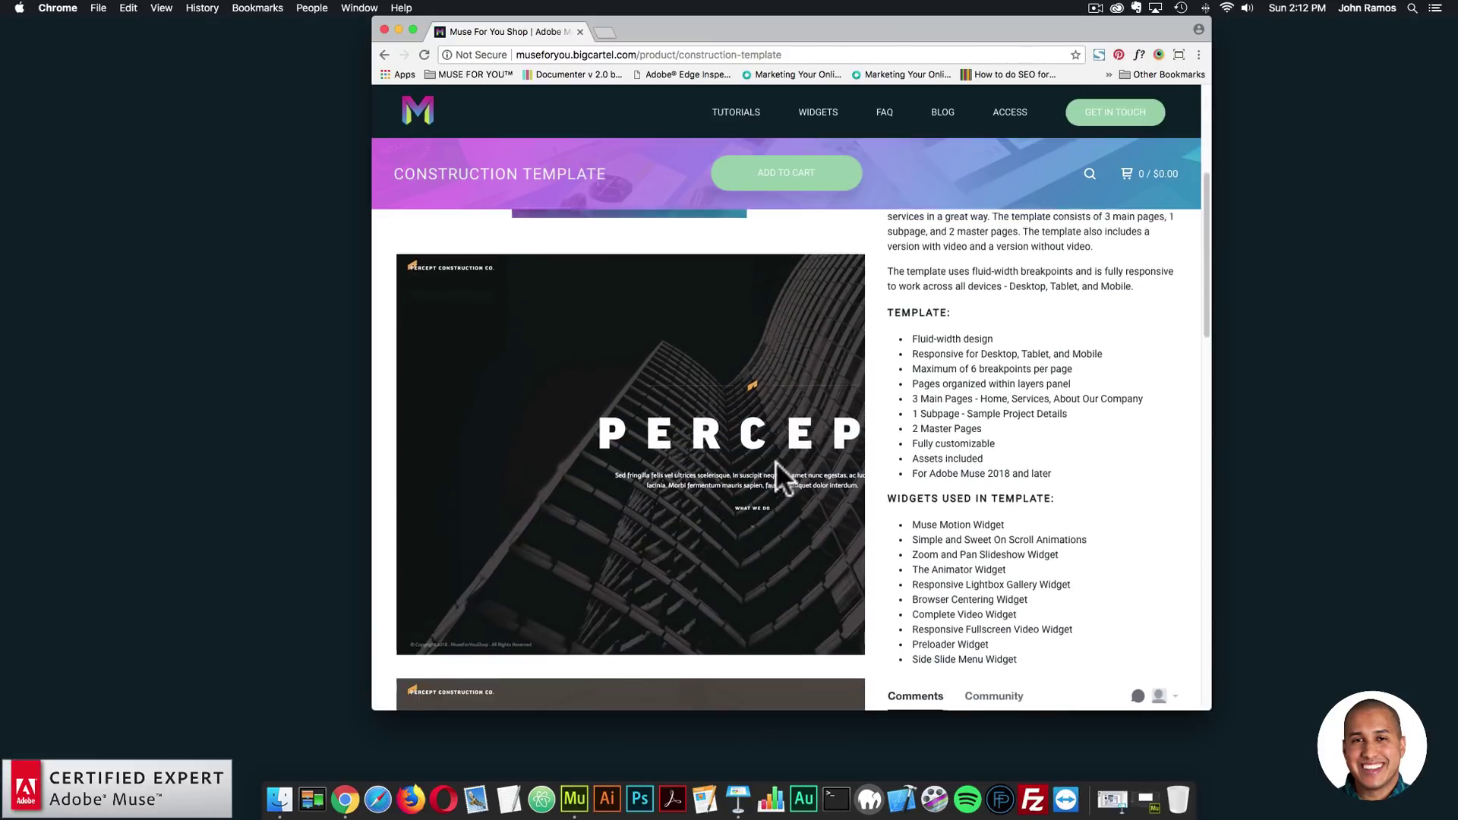
pyautogui.scroll(8, 776, 462)
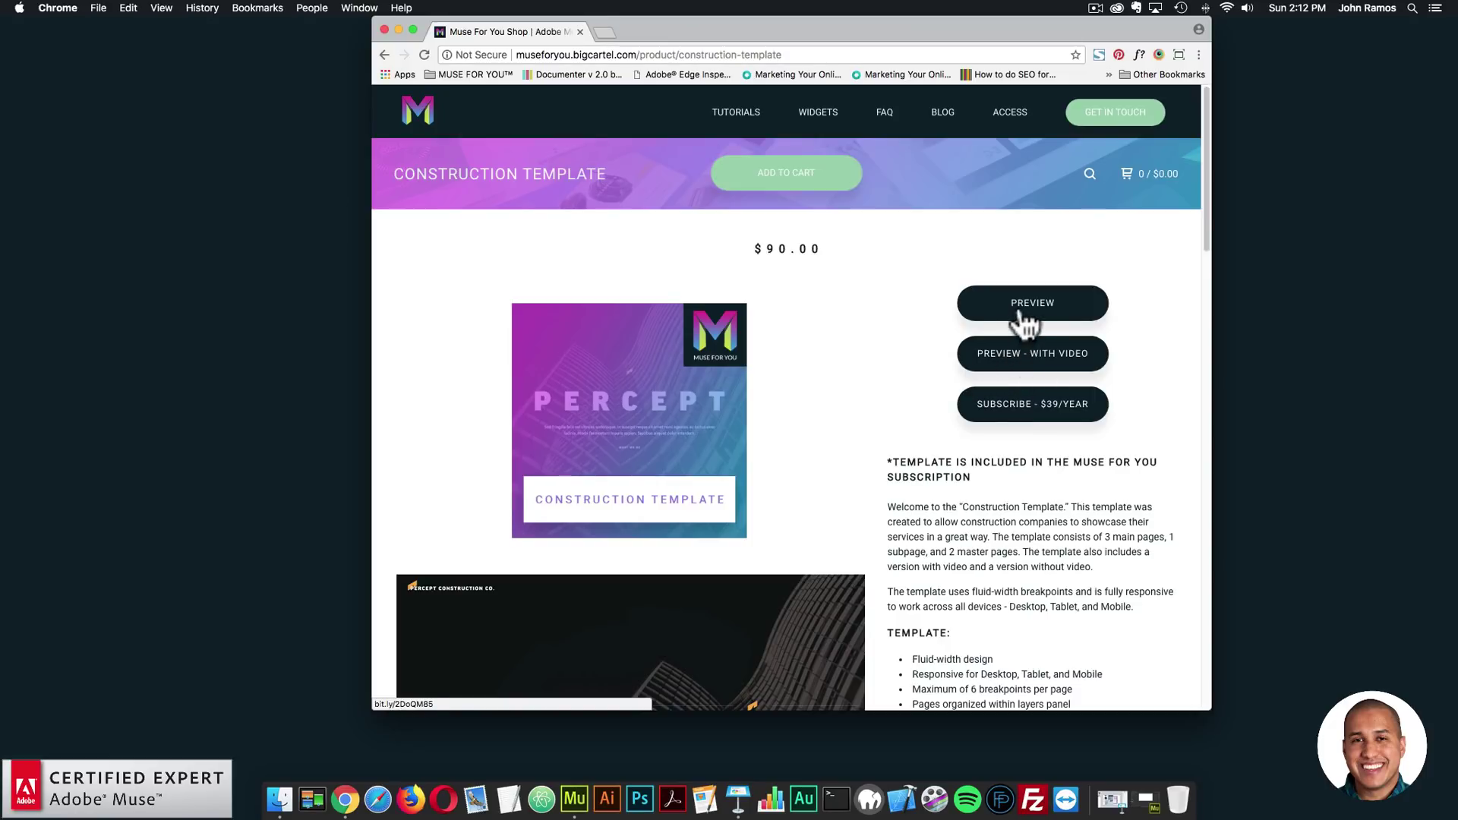
pyautogui.click(1048, 363)
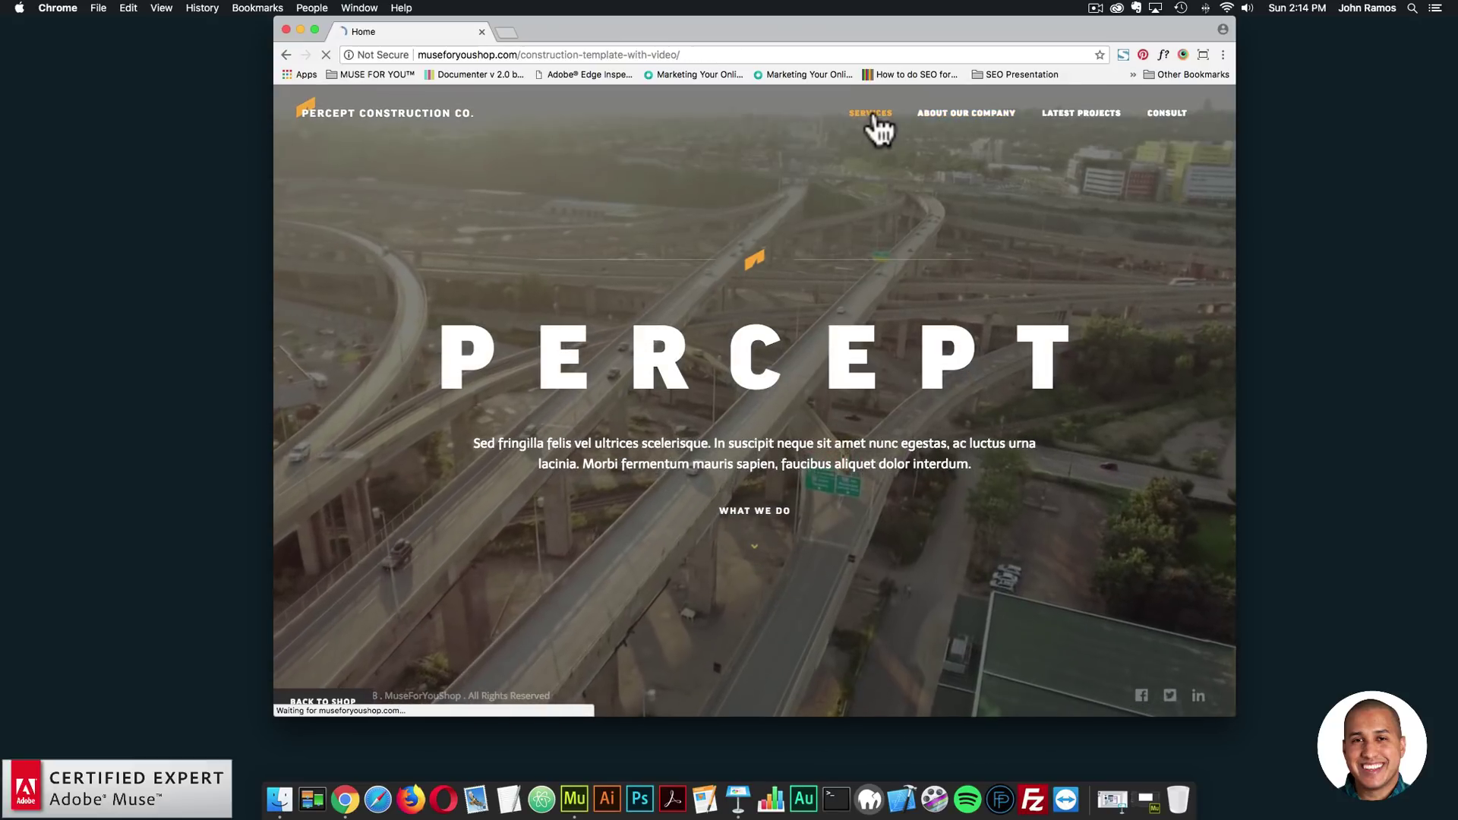
# Open the template preview's Services page and examine its branches of operation, latest projects and footer sections
pyautogui.click(875, 118)
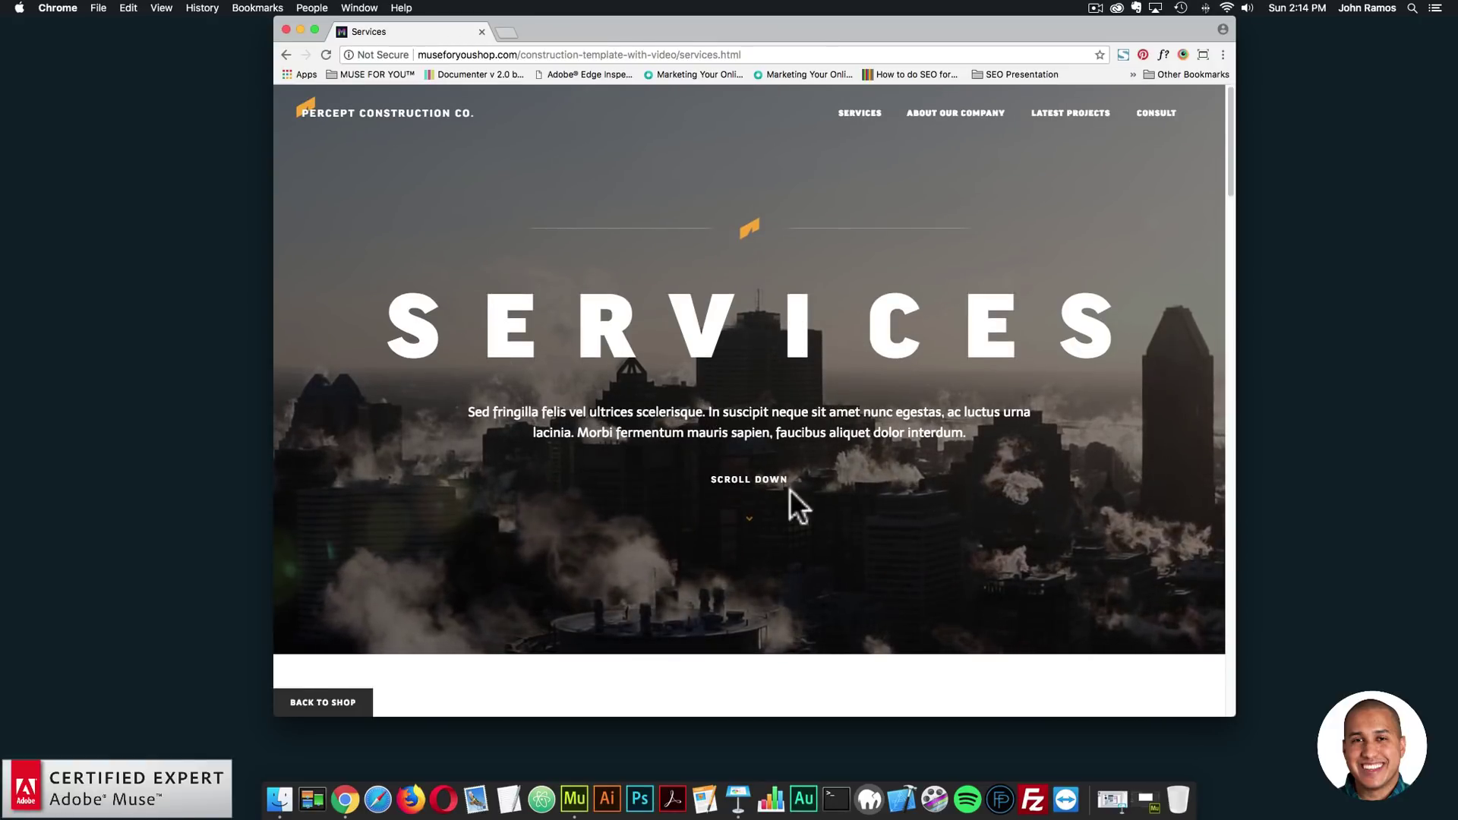
pyautogui.scroll(-7, 659, 524)
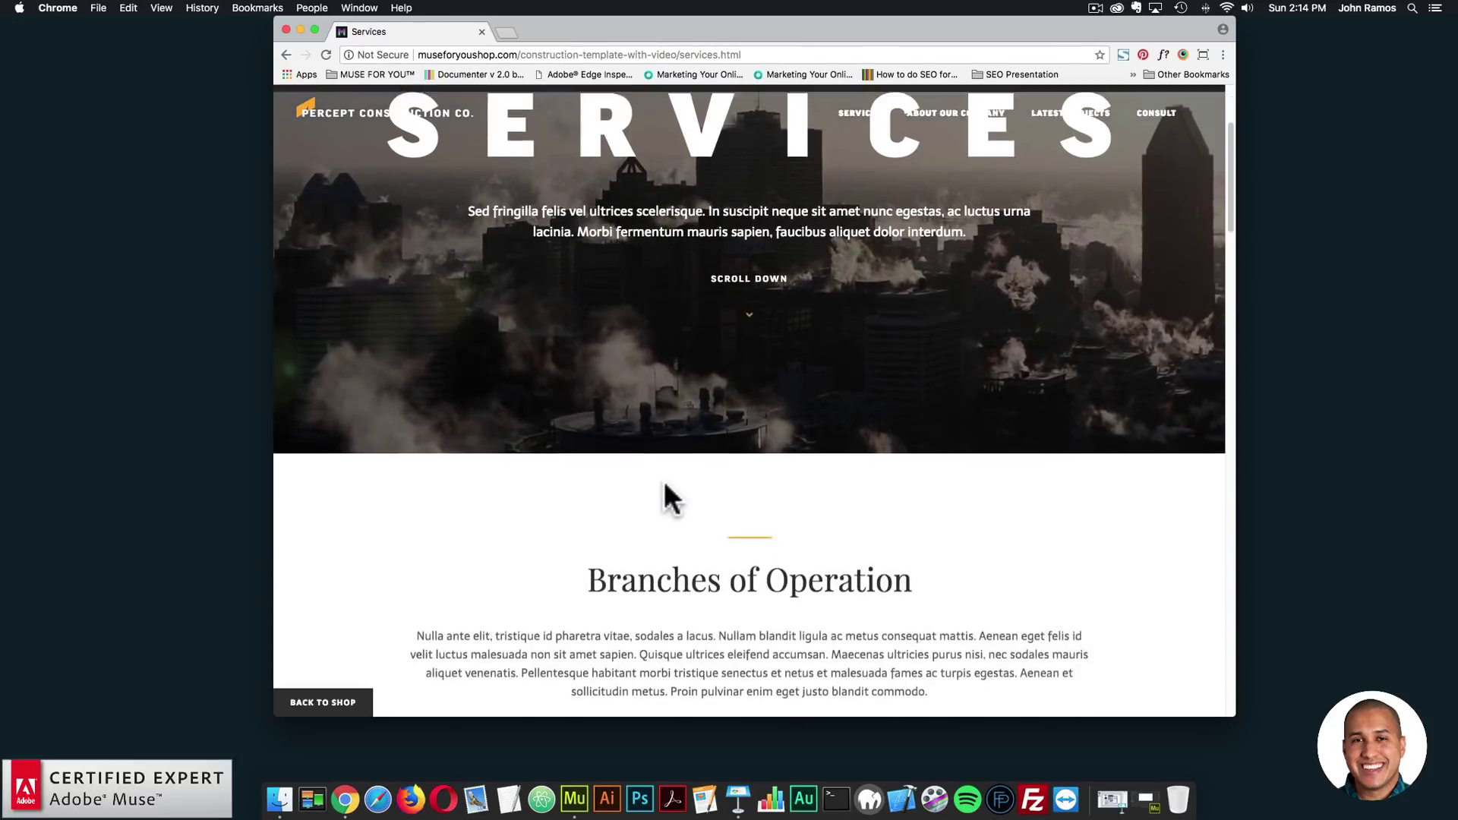
pyautogui.scroll(-5, 659, 473)
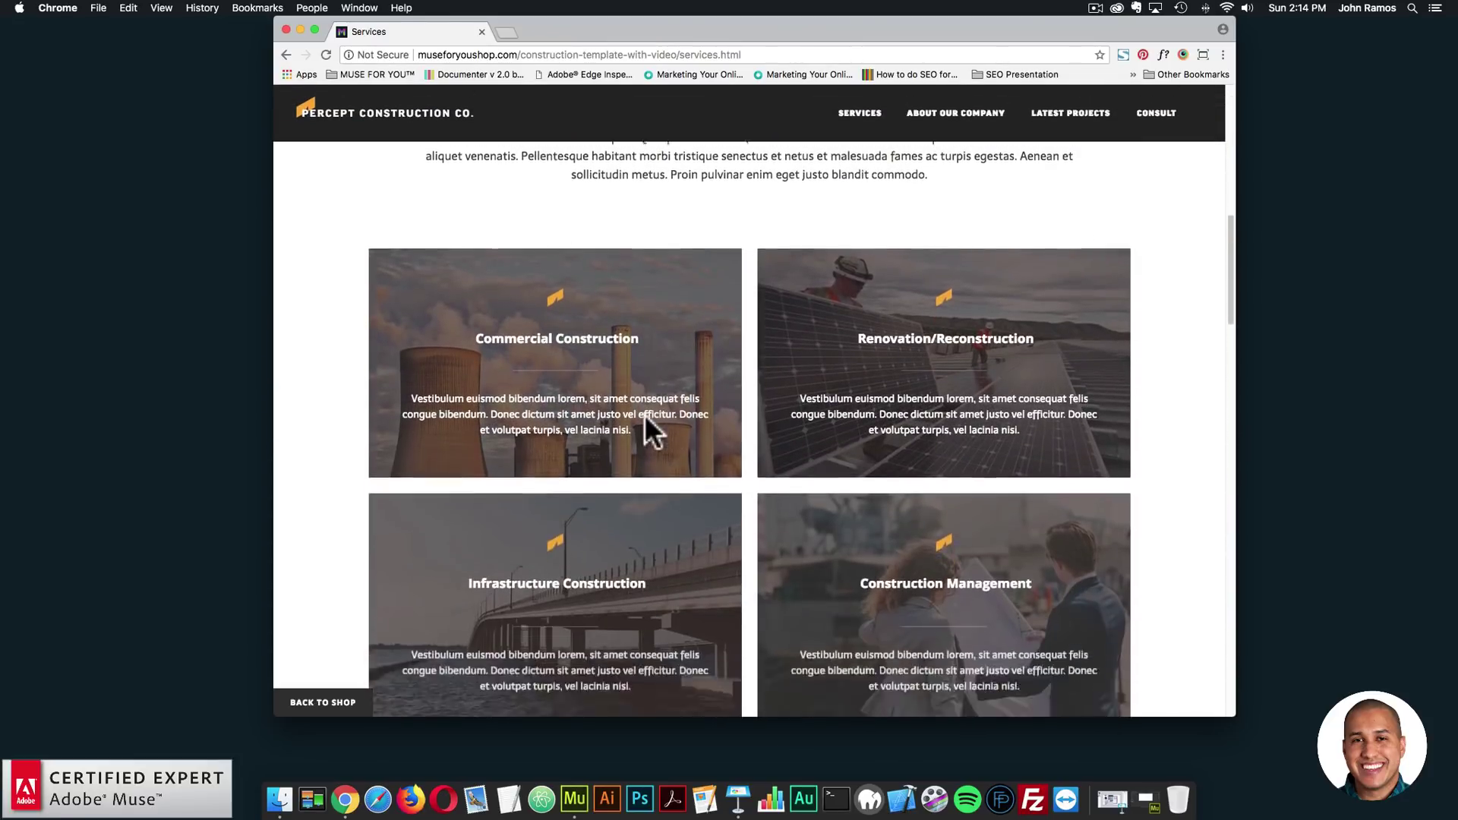
pyautogui.scroll(-6, 640, 414)
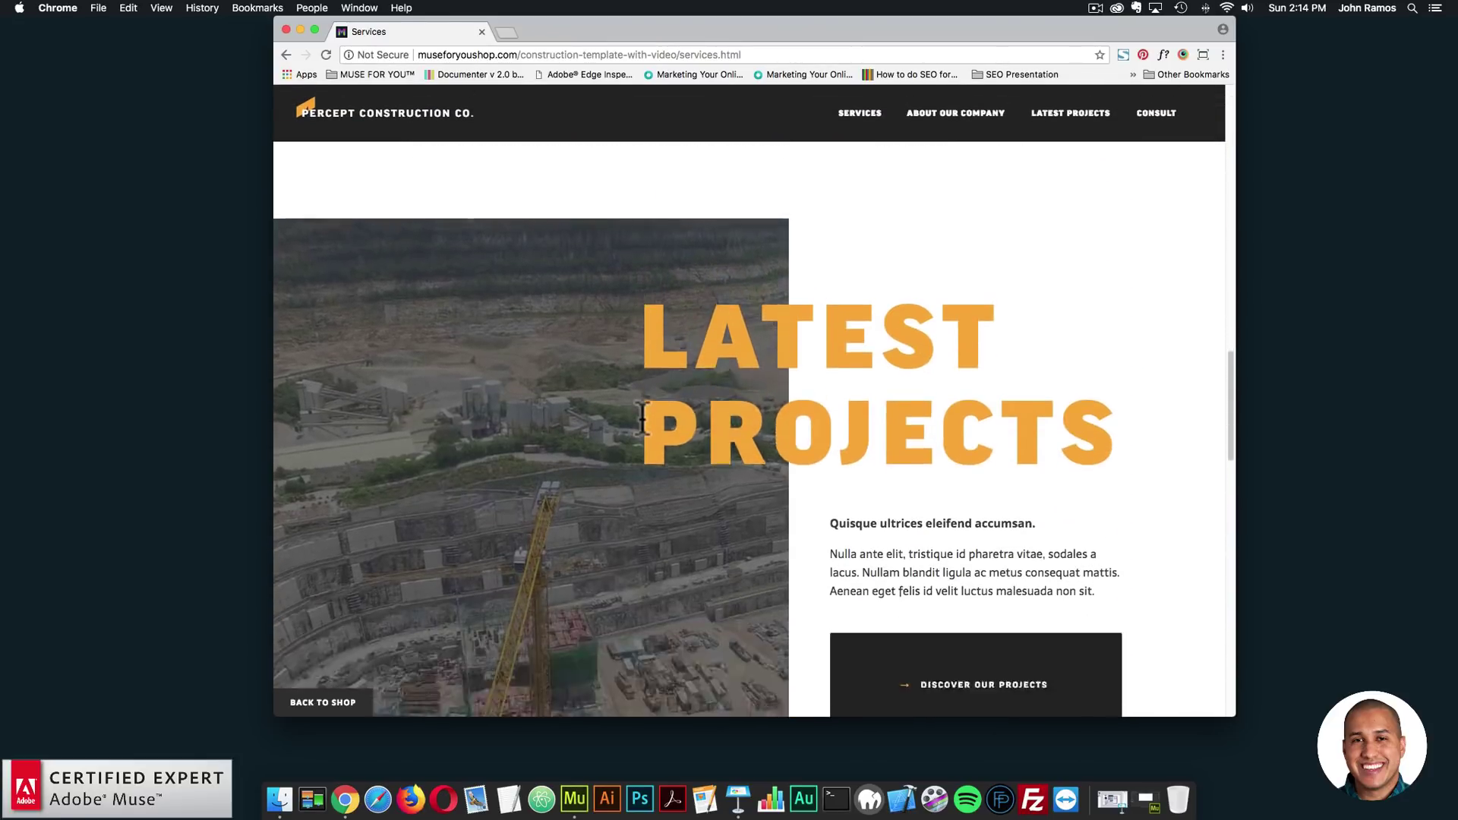
pyautogui.scroll(-1, 636, 413)
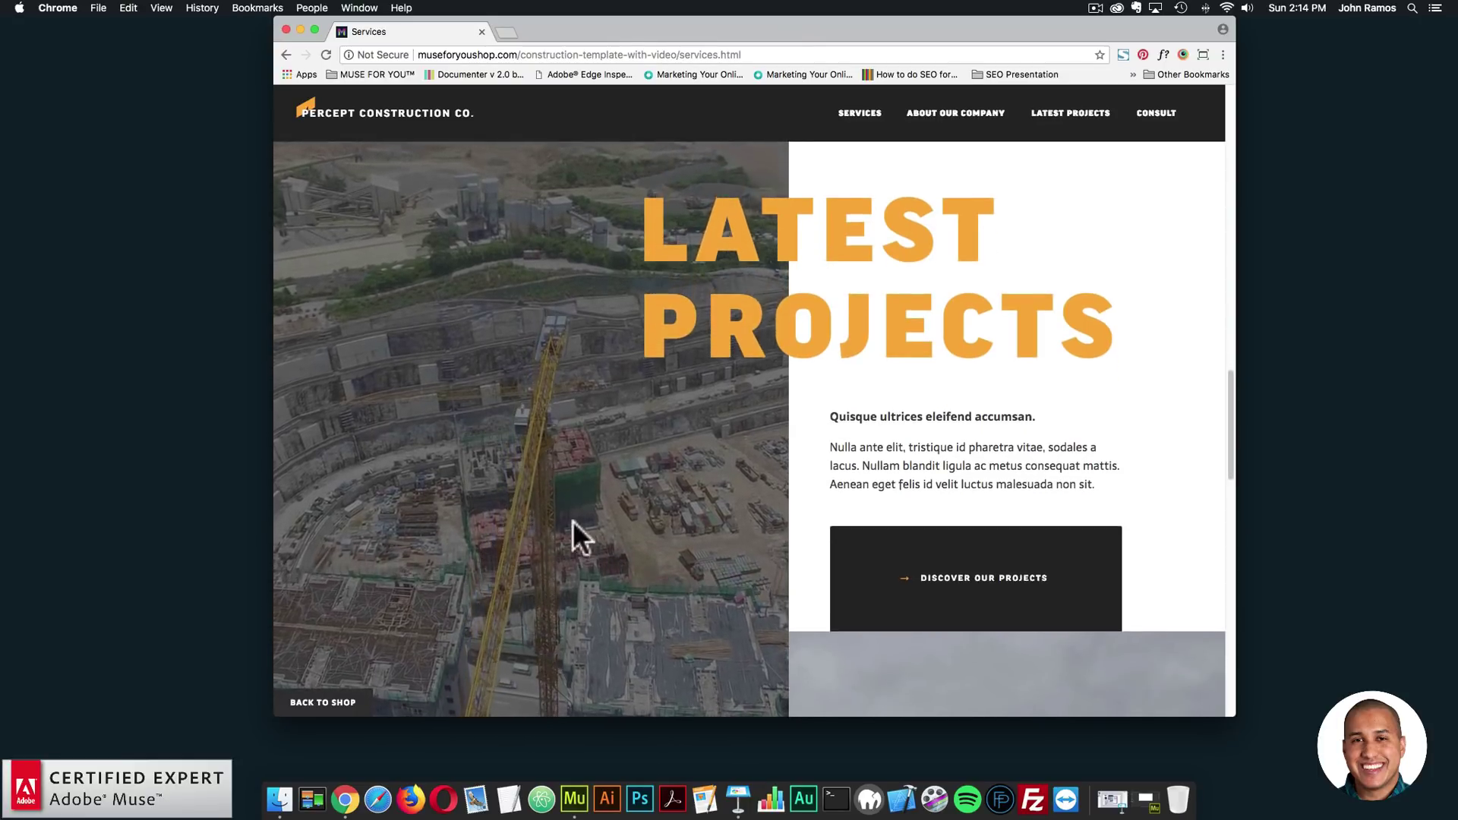
pyautogui.scroll(-1, 559, 478)
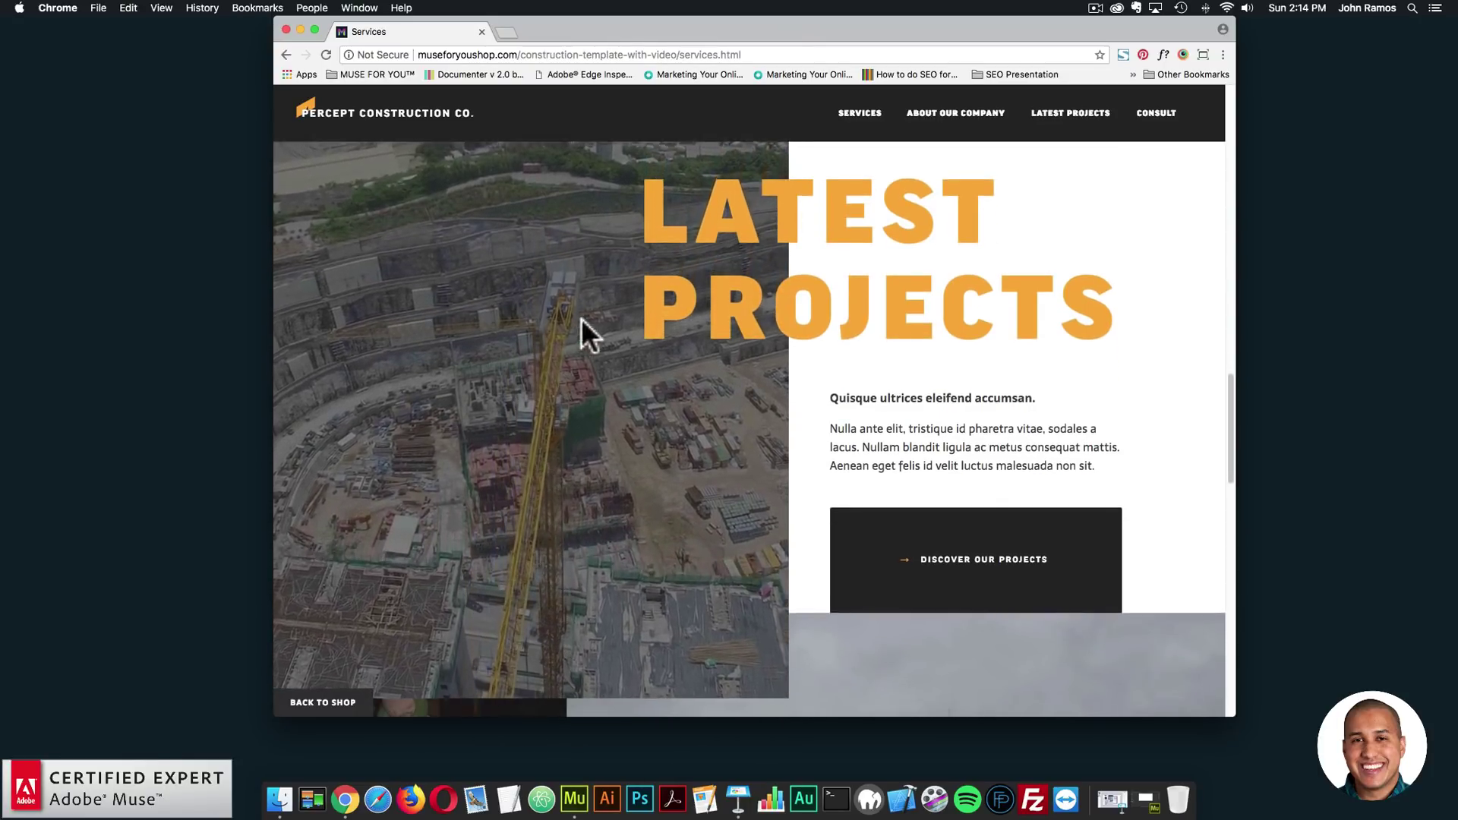
pyautogui.scroll(-4, 607, 448)
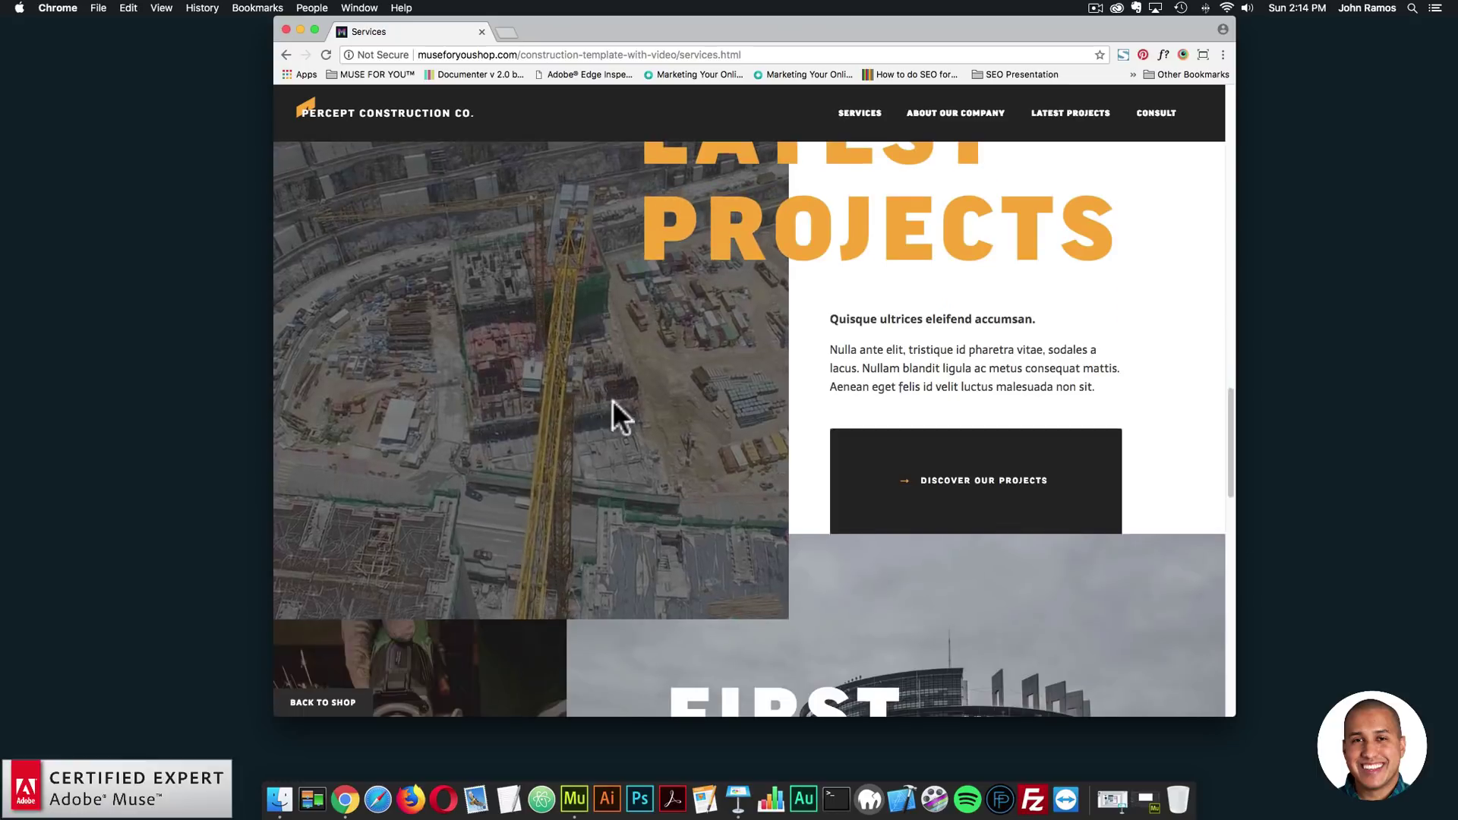
pyautogui.scroll(-10, 612, 387)
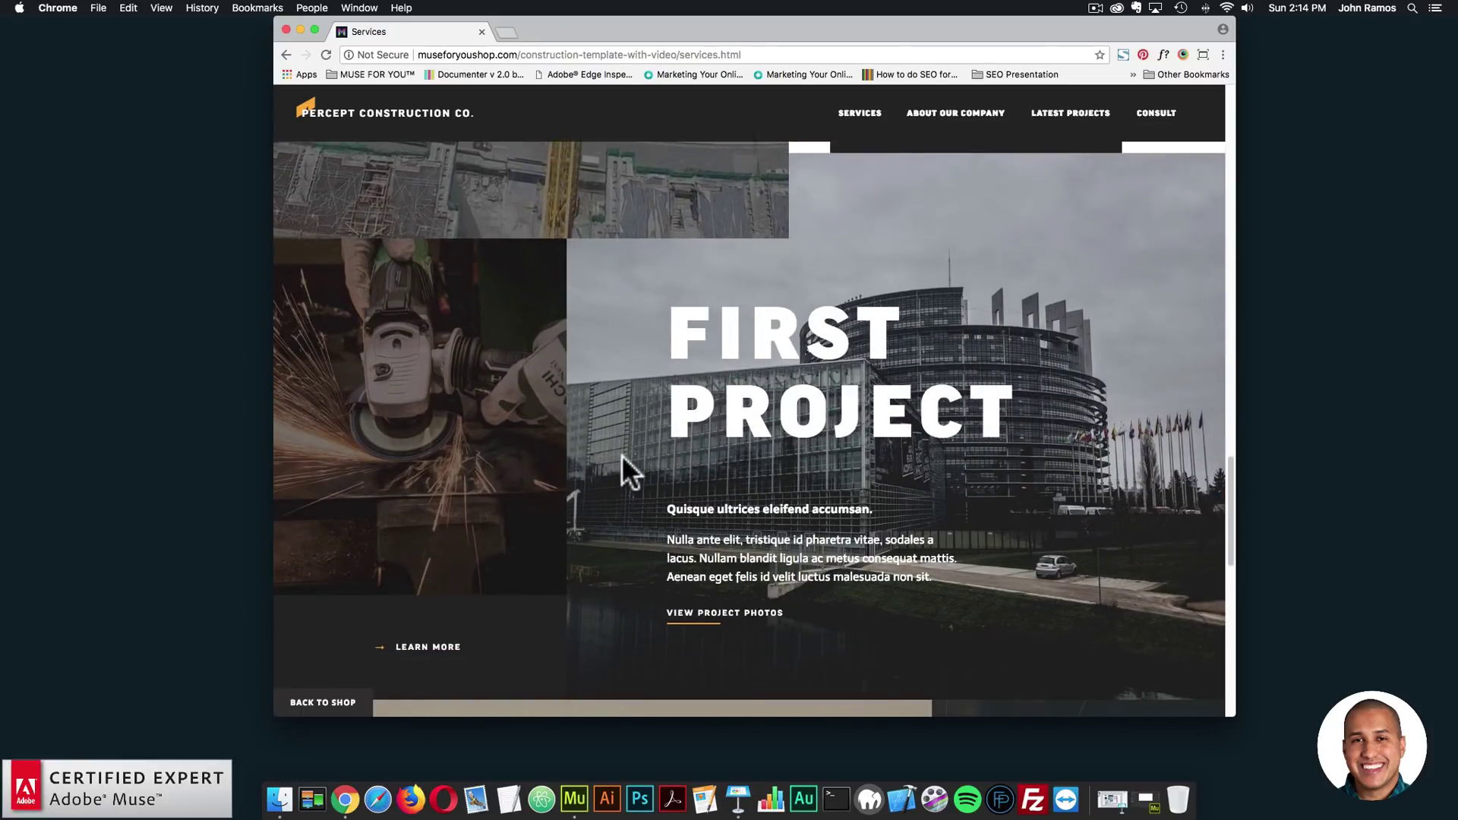
pyautogui.scroll(-10, 621, 448)
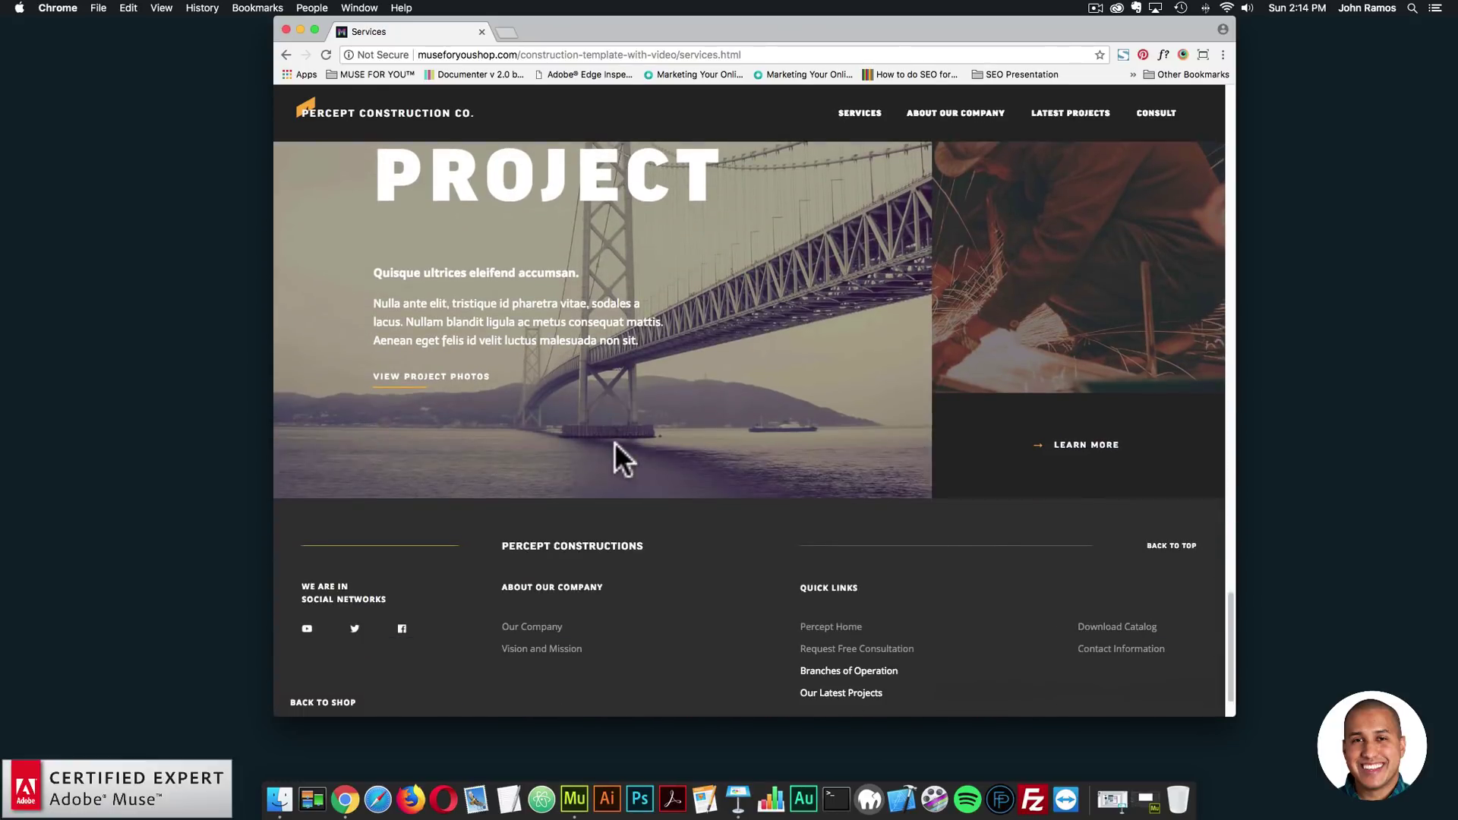
pyautogui.scroll(15, 904, 476)
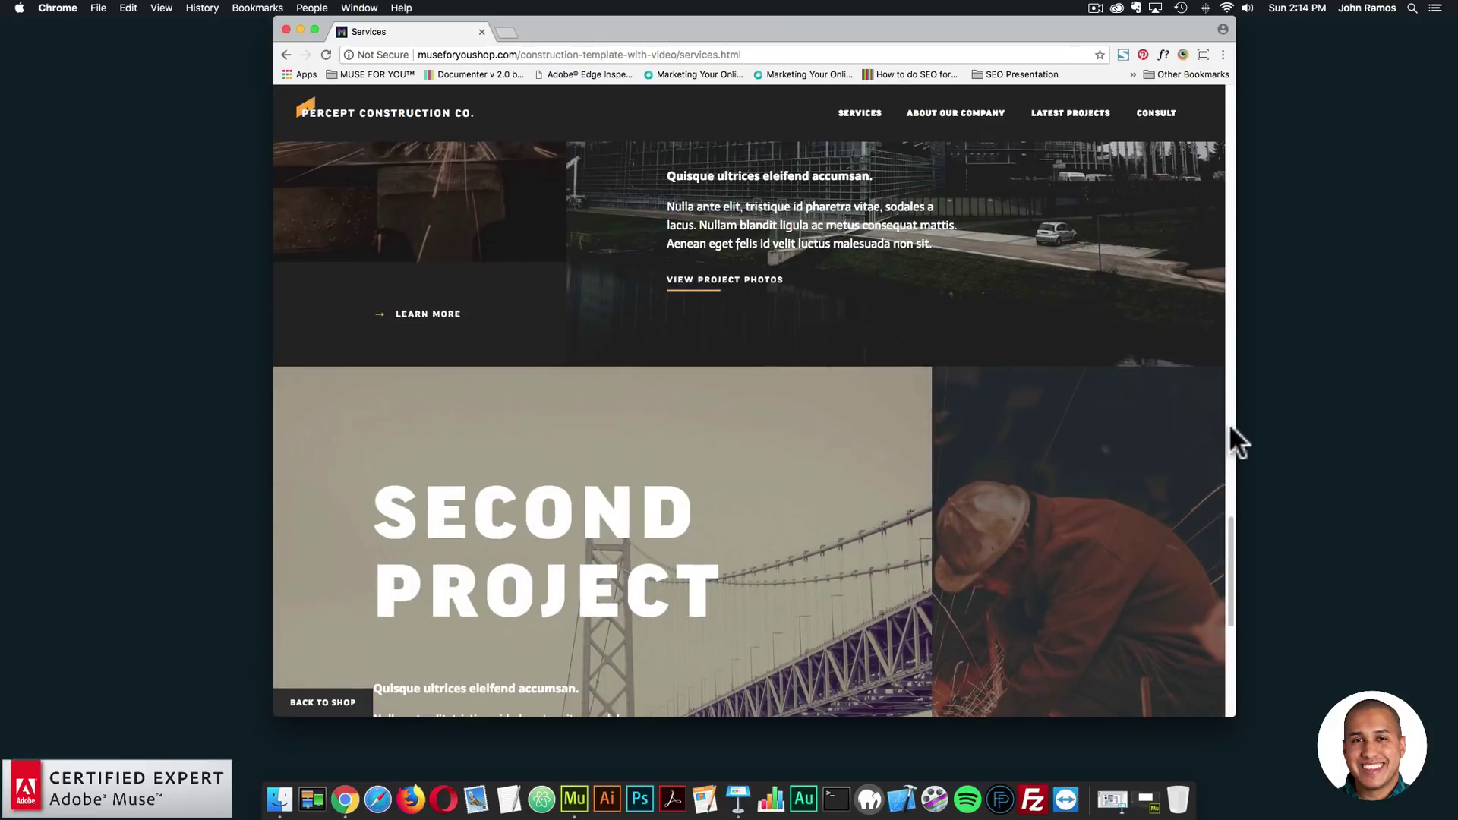
pyautogui.moveTo(1235, 416)
pyautogui.mouseDown()
pyautogui.moveTo(524, 407)
pyautogui.moveTo(1230, 394)
pyautogui.mouseUp()
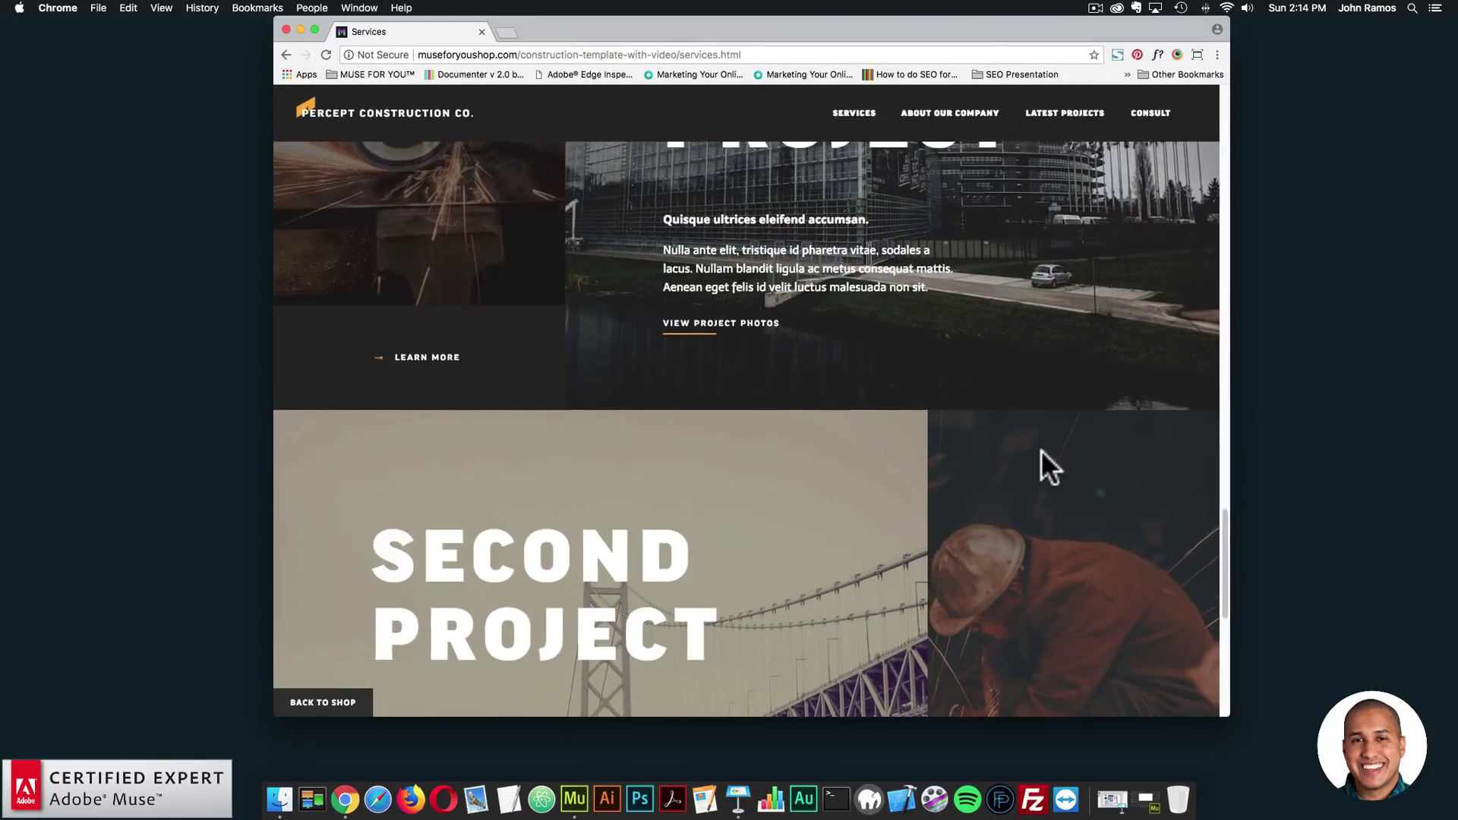
pyautogui.scroll(6, 1042, 456)
pyautogui.scroll(15, 1040, 458)
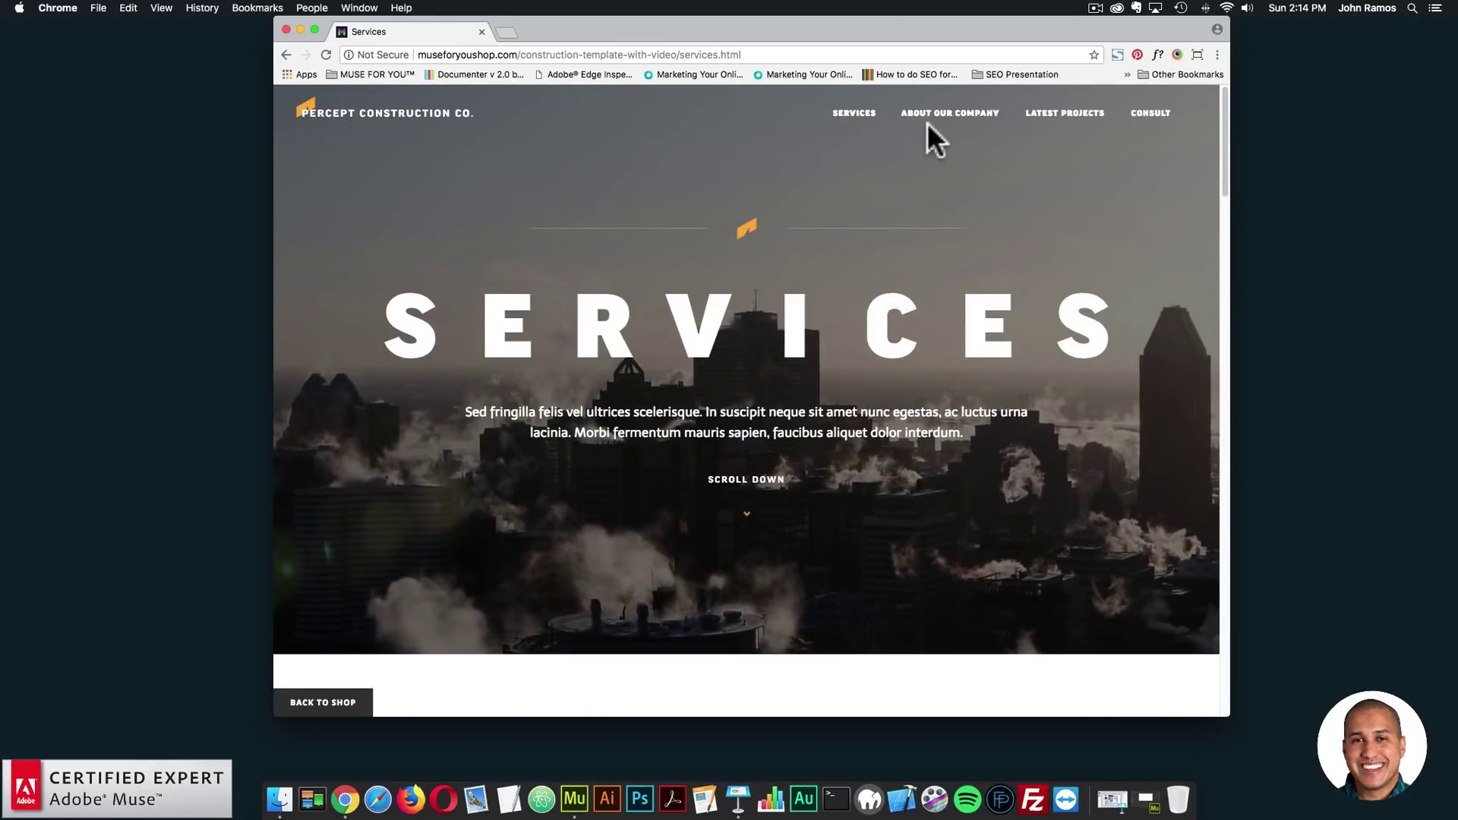
# Open the About Our Company page and examine its heritage, vision and mission, consultation form and footer sections
pyautogui.click(929, 122)
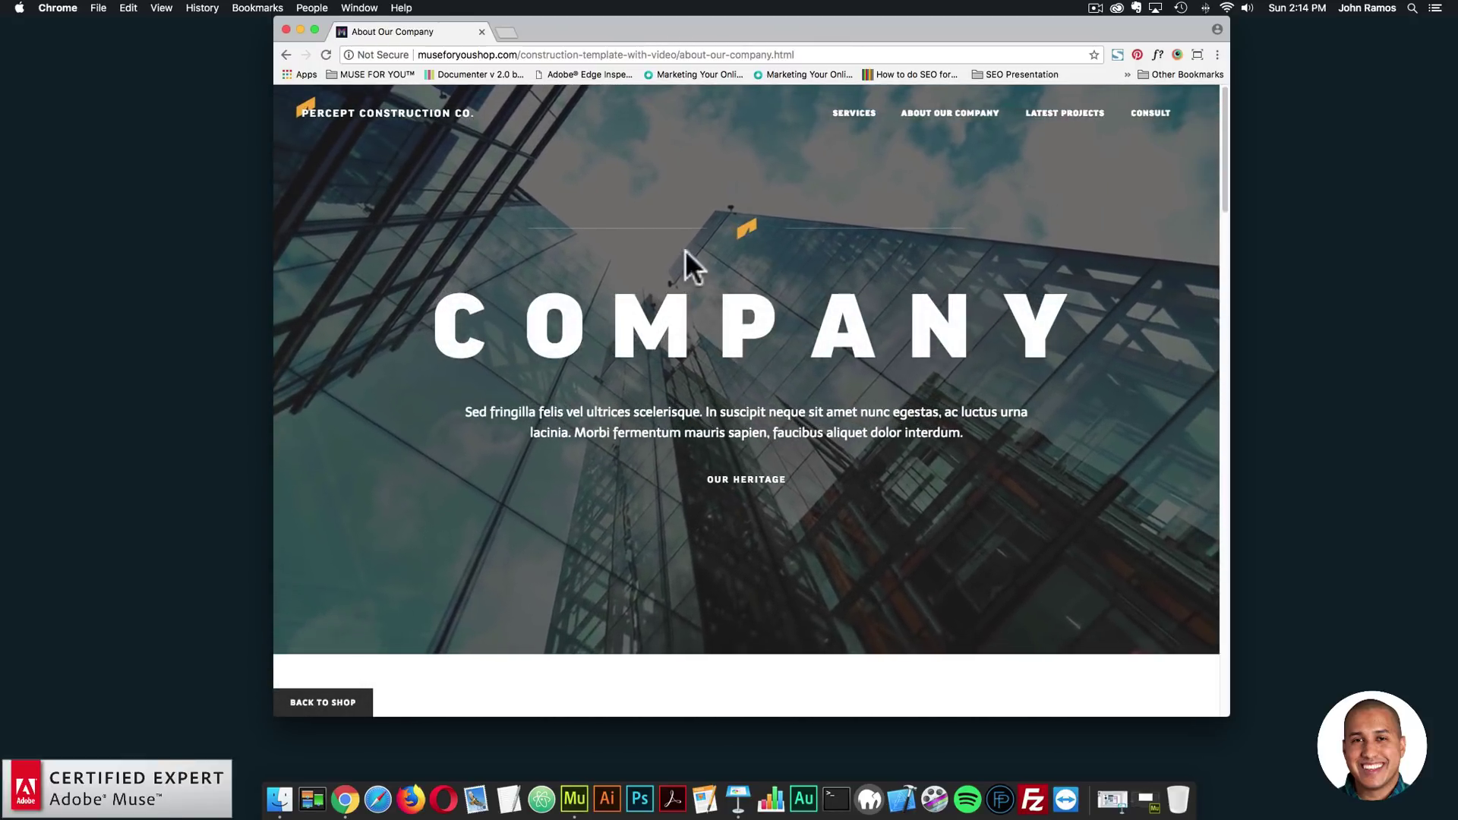
pyautogui.scroll(-5, 791, 357)
pyautogui.scroll(5, 791, 357)
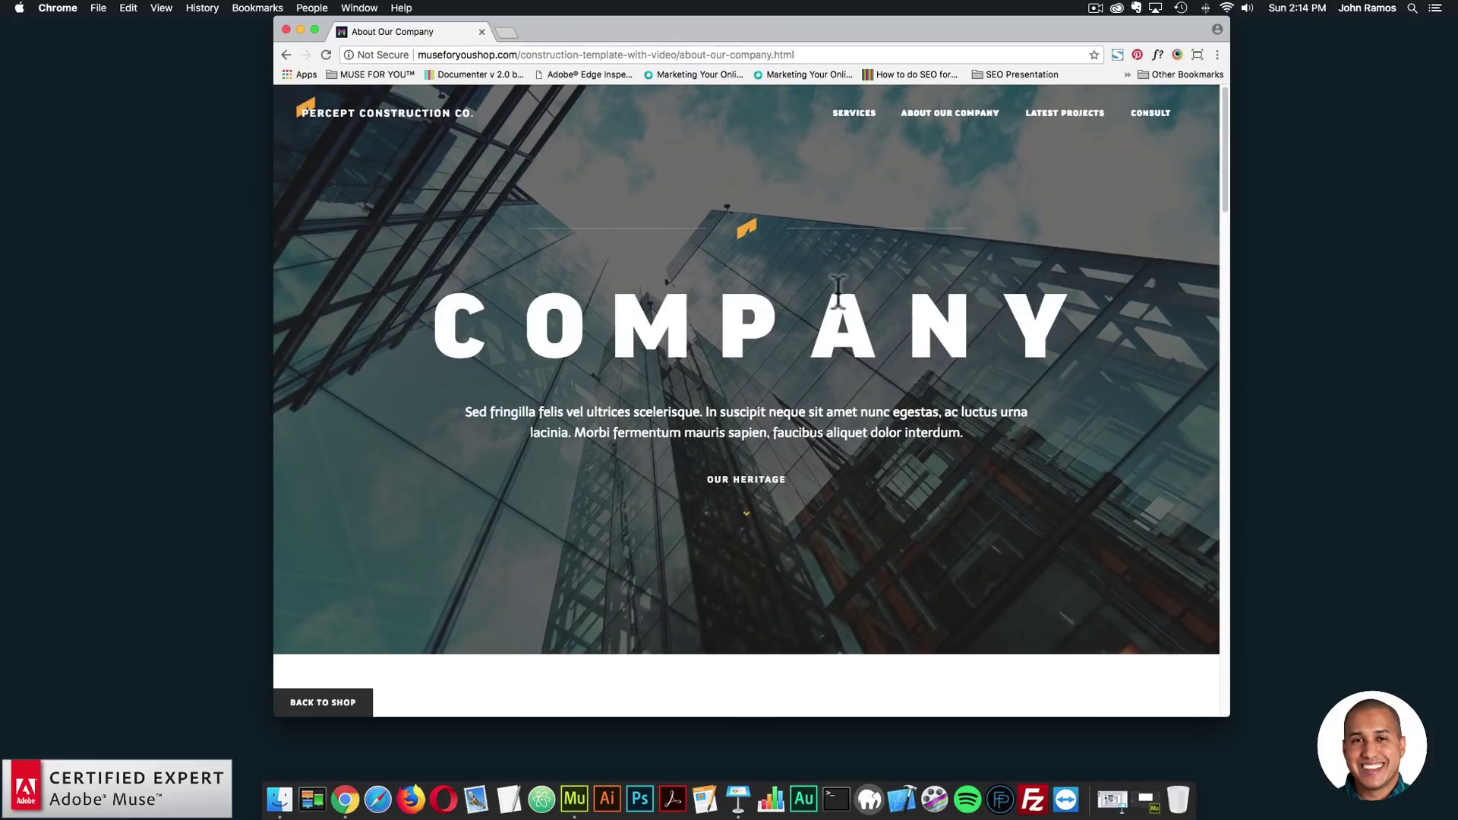
pyautogui.scroll(-12, 689, 372)
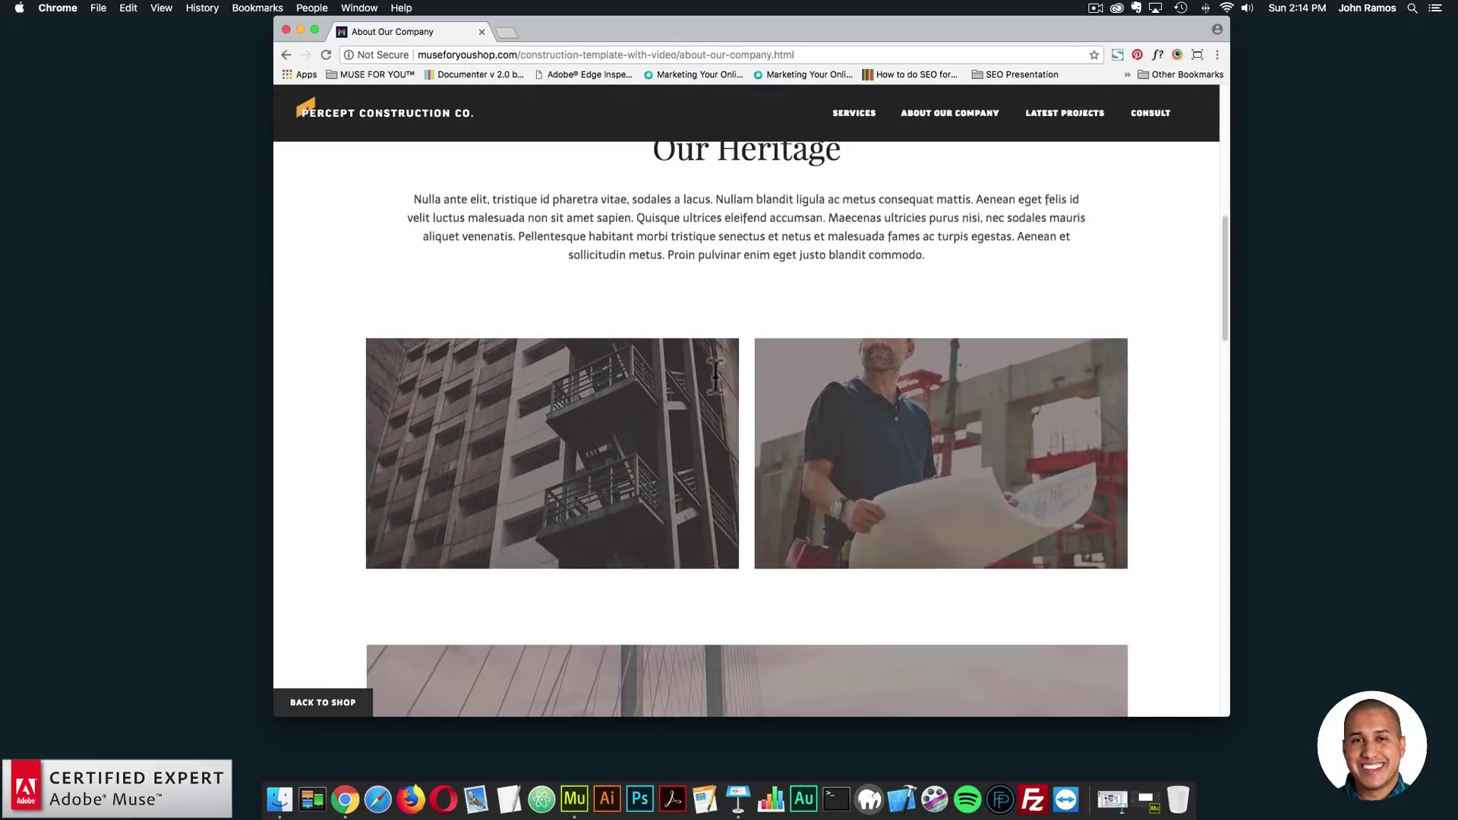
pyautogui.scroll(-10, 703, 372)
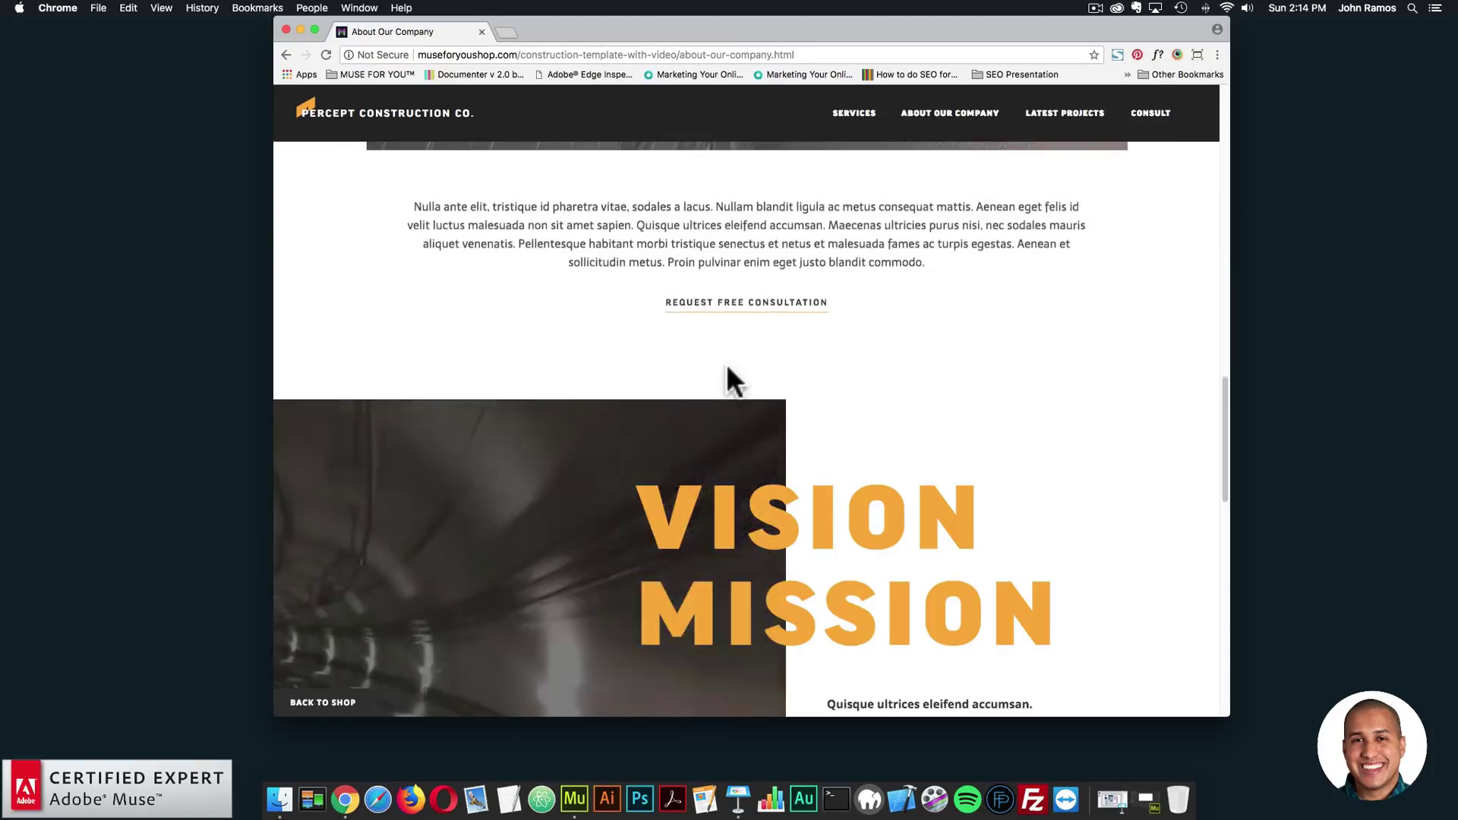
pyautogui.scroll(-1, 728, 367)
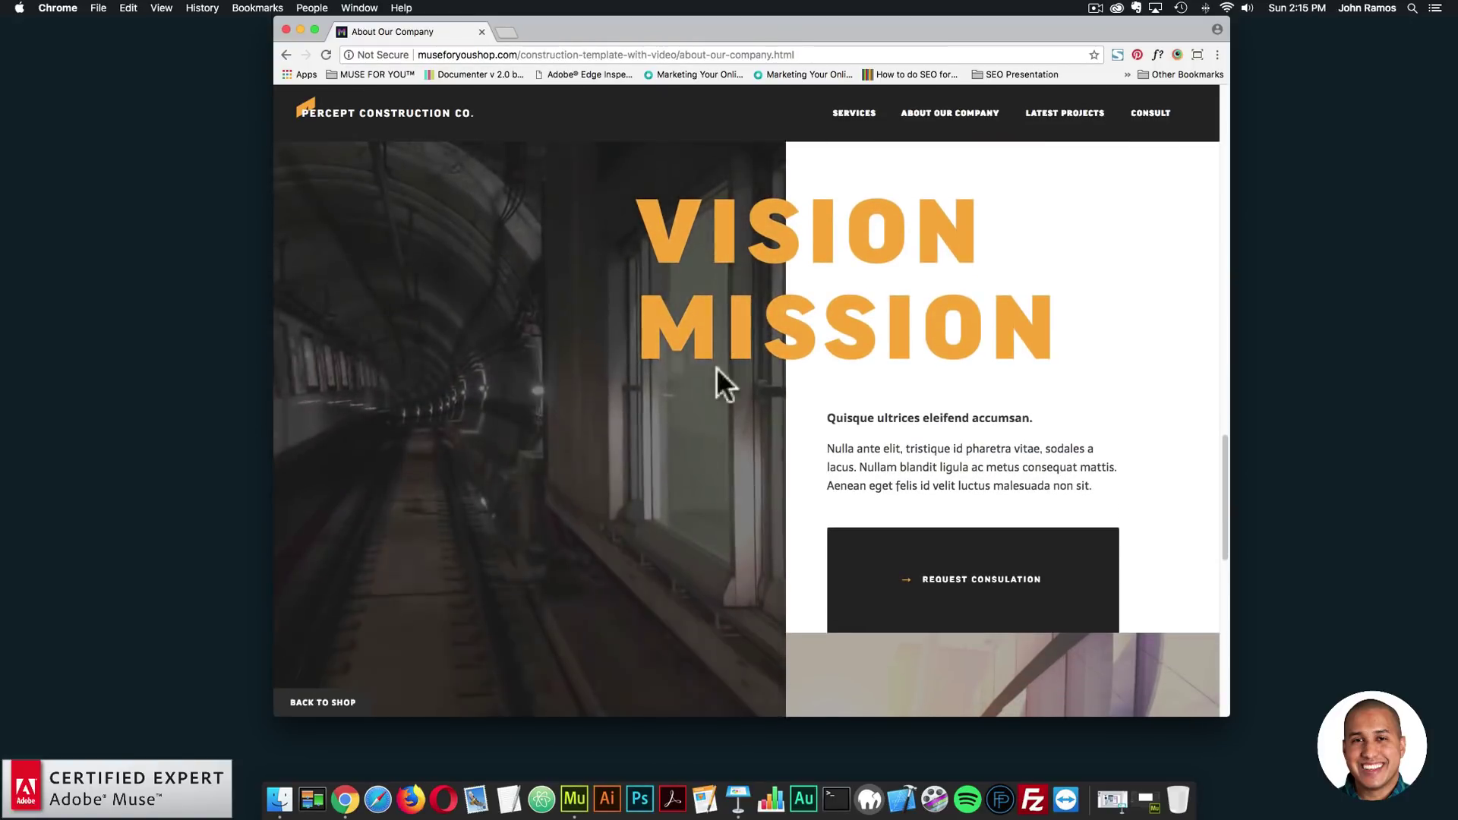
pyautogui.scroll(-10, 647, 407)
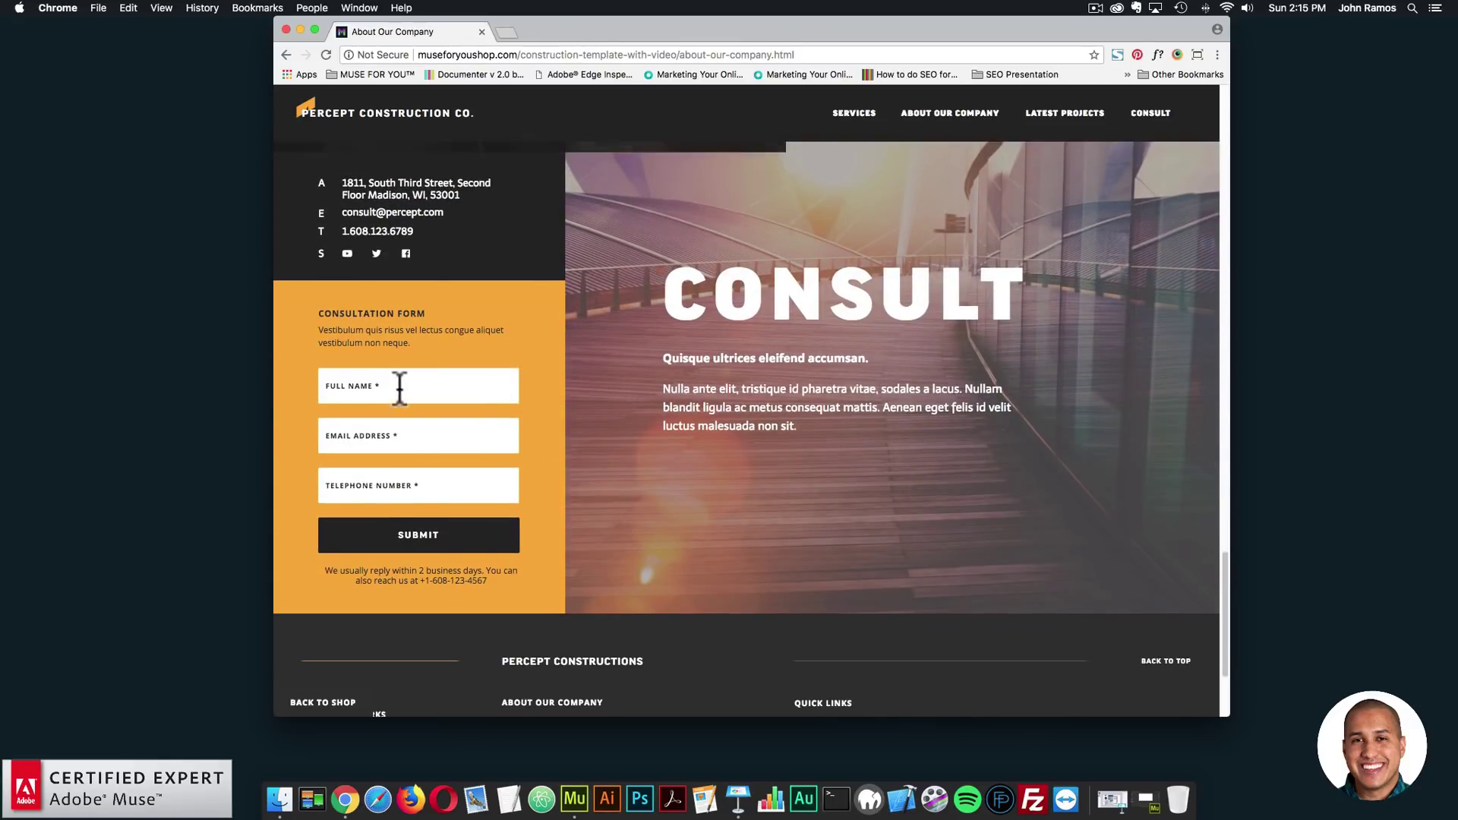
pyautogui.click(411, 441)
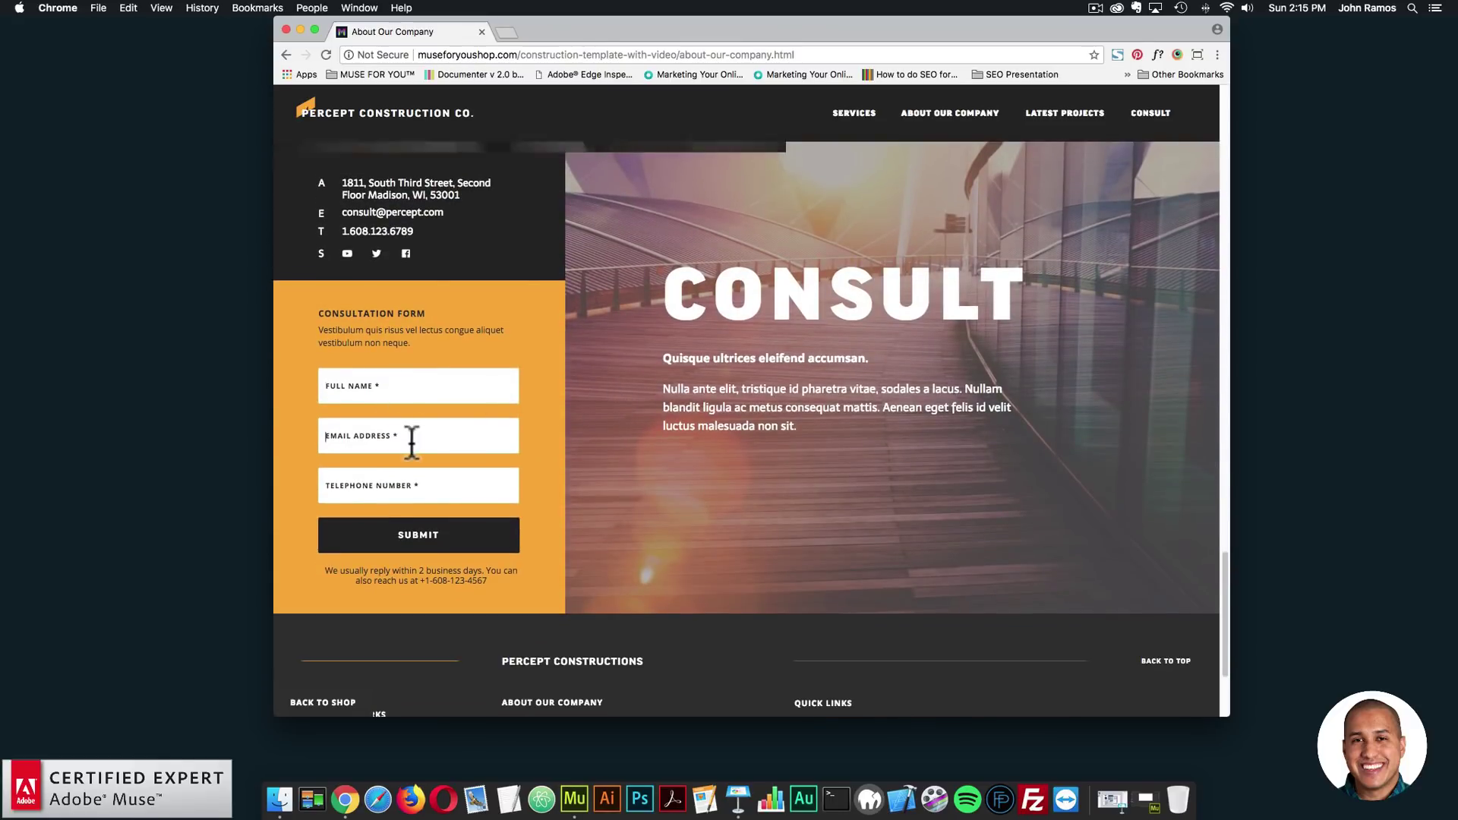
pyautogui.scroll(-3, 682, 278)
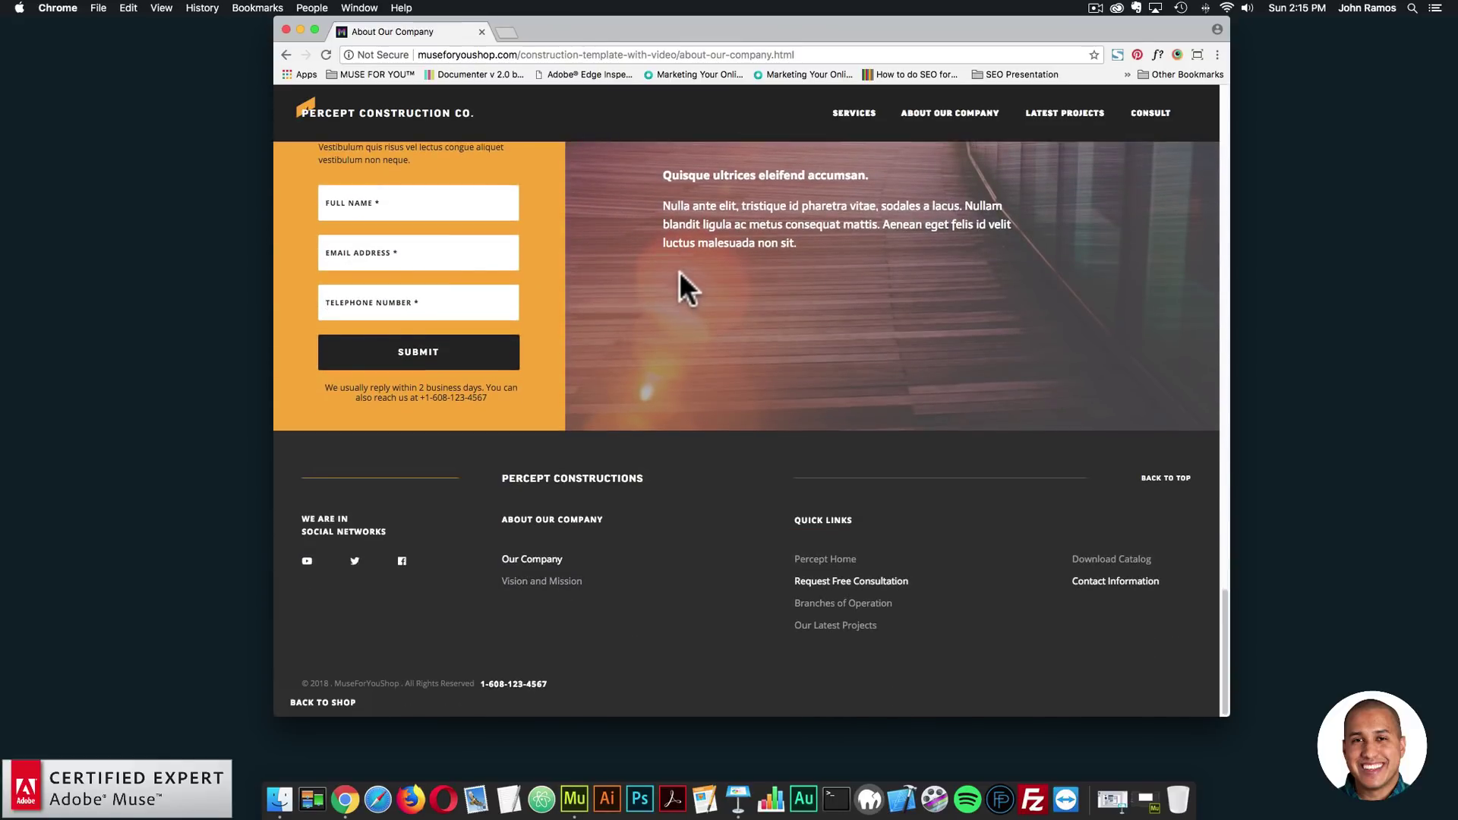
# Revisit the Vision Mission section and go to the Consult section with the consultation form
pyautogui.scroll(13, 660, 458)
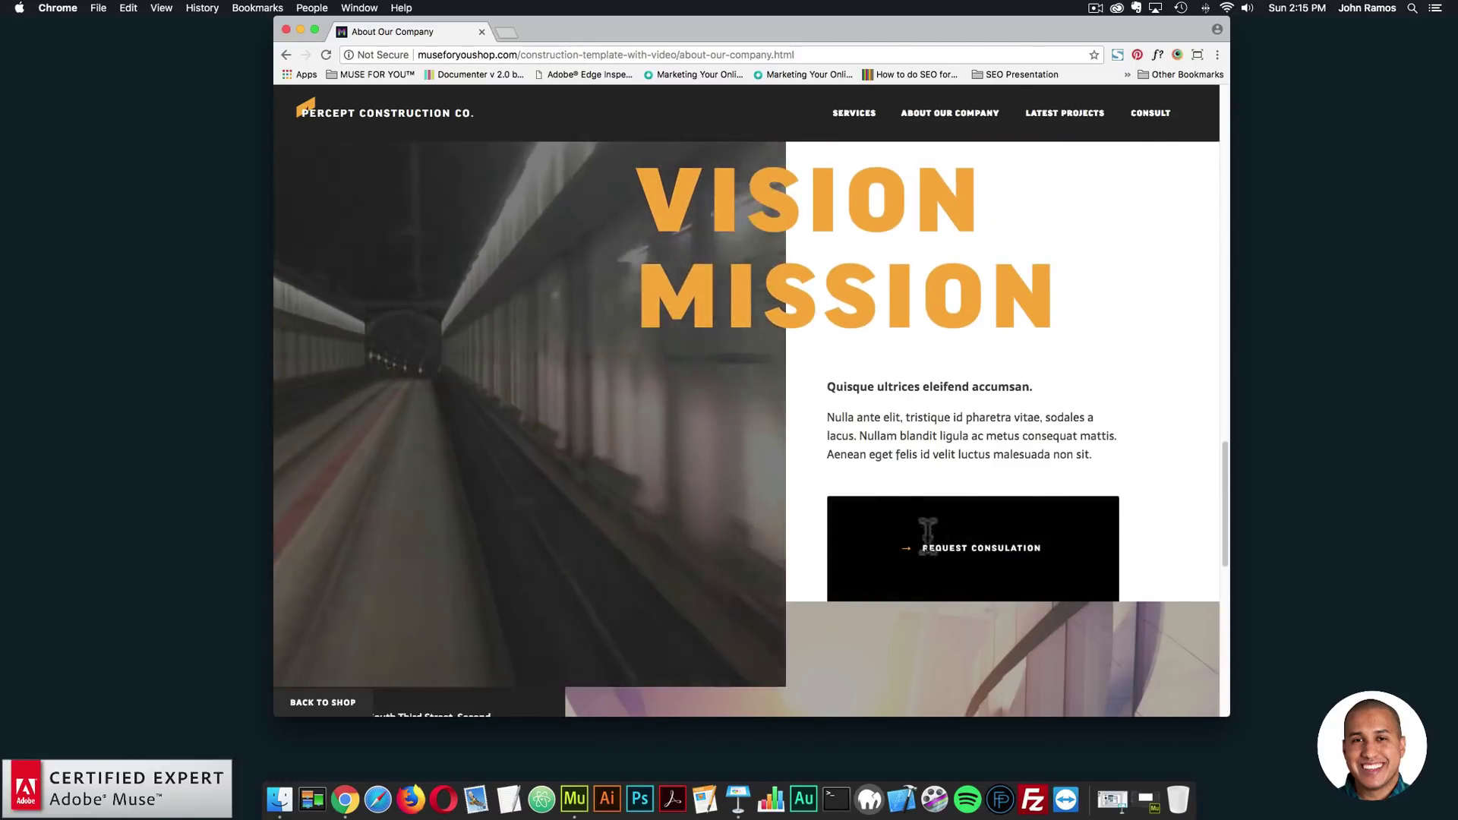
pyautogui.scroll(-7, 742, 456)
pyautogui.click(1151, 113)
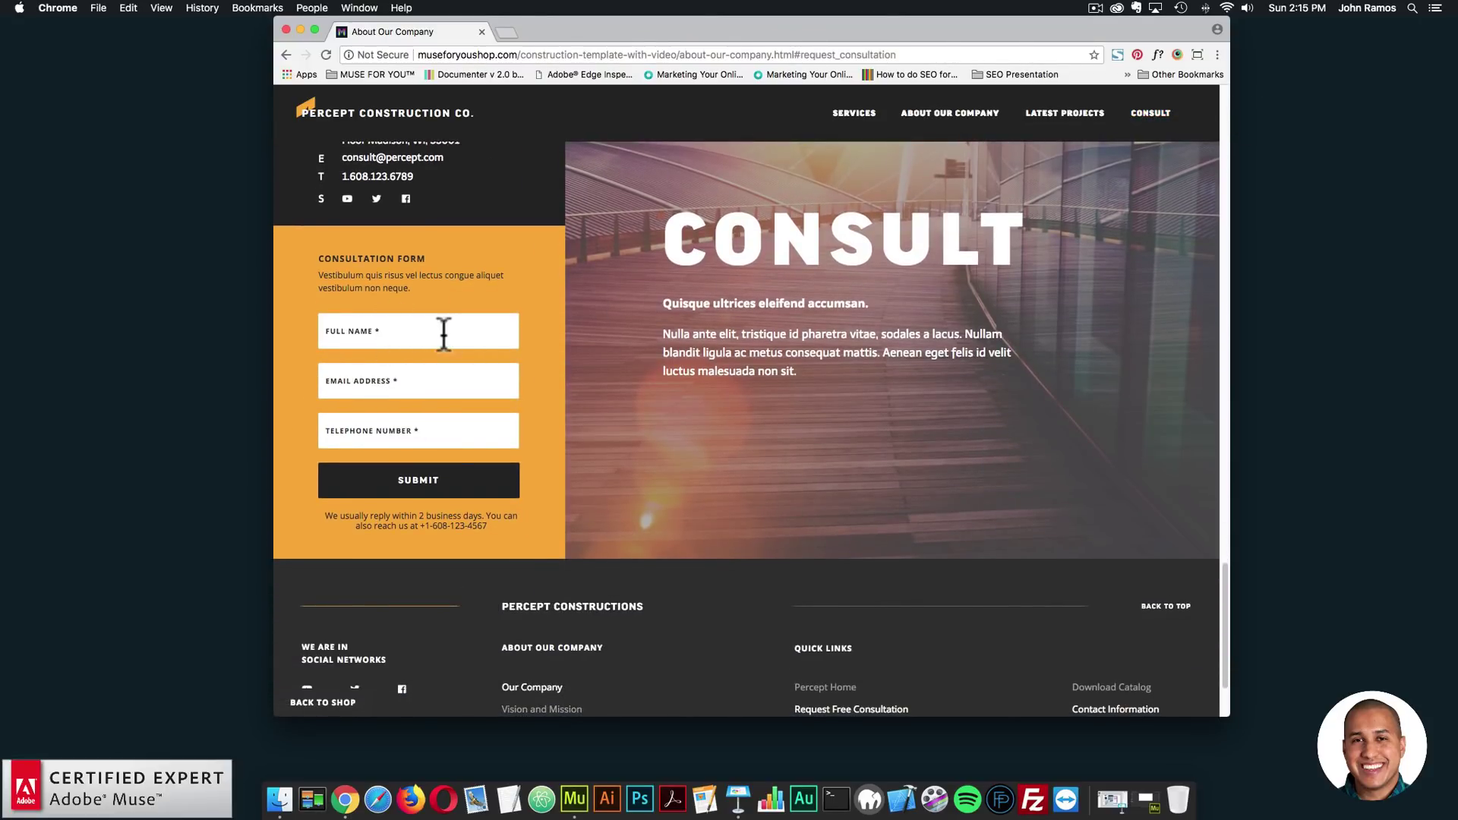
# Go to the Latest Projects section of the Services page and view the First Project block
pyautogui.scroll(8, 1018, 205)
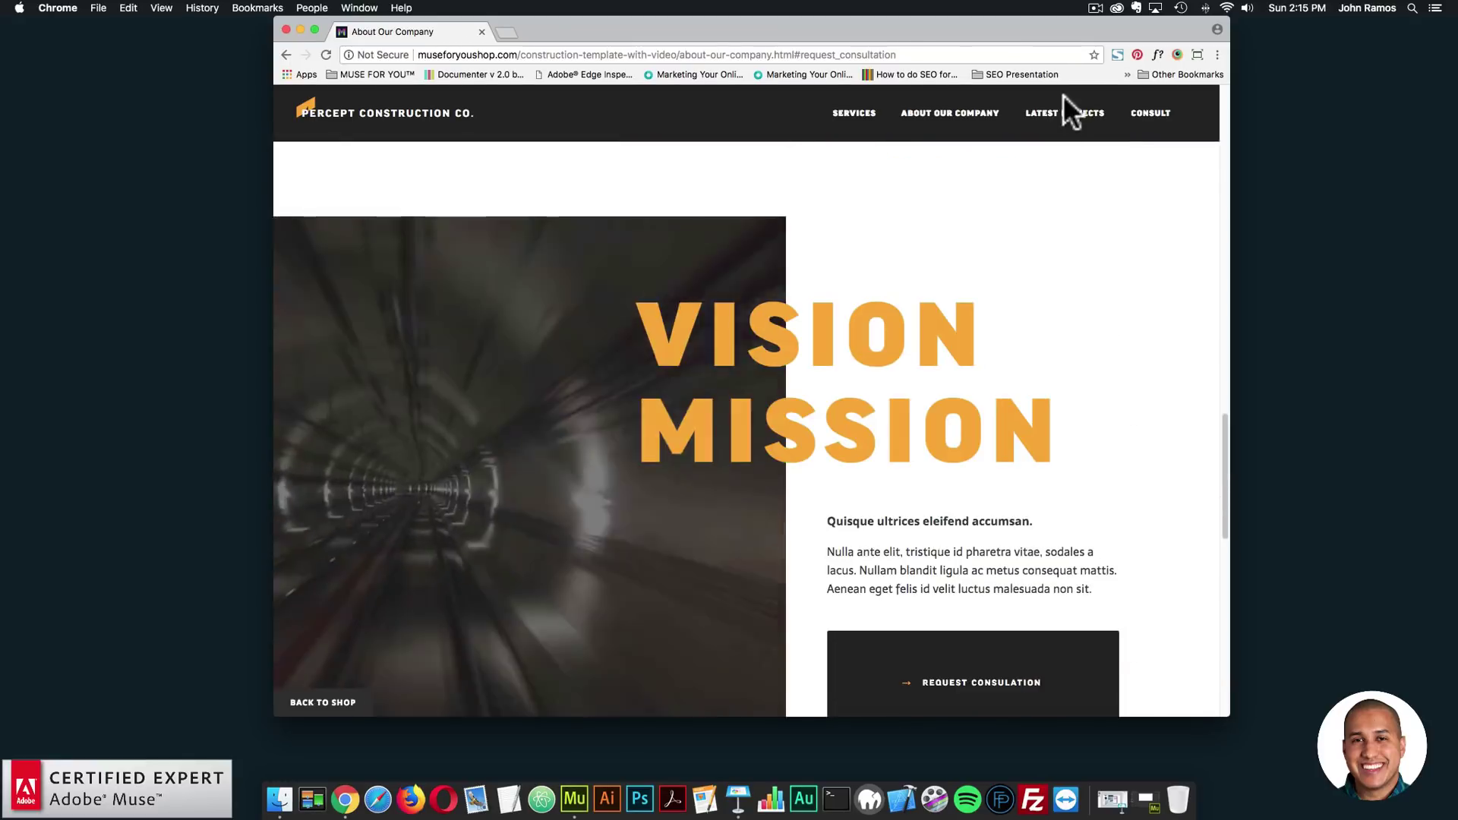
pyautogui.click(1063, 112)
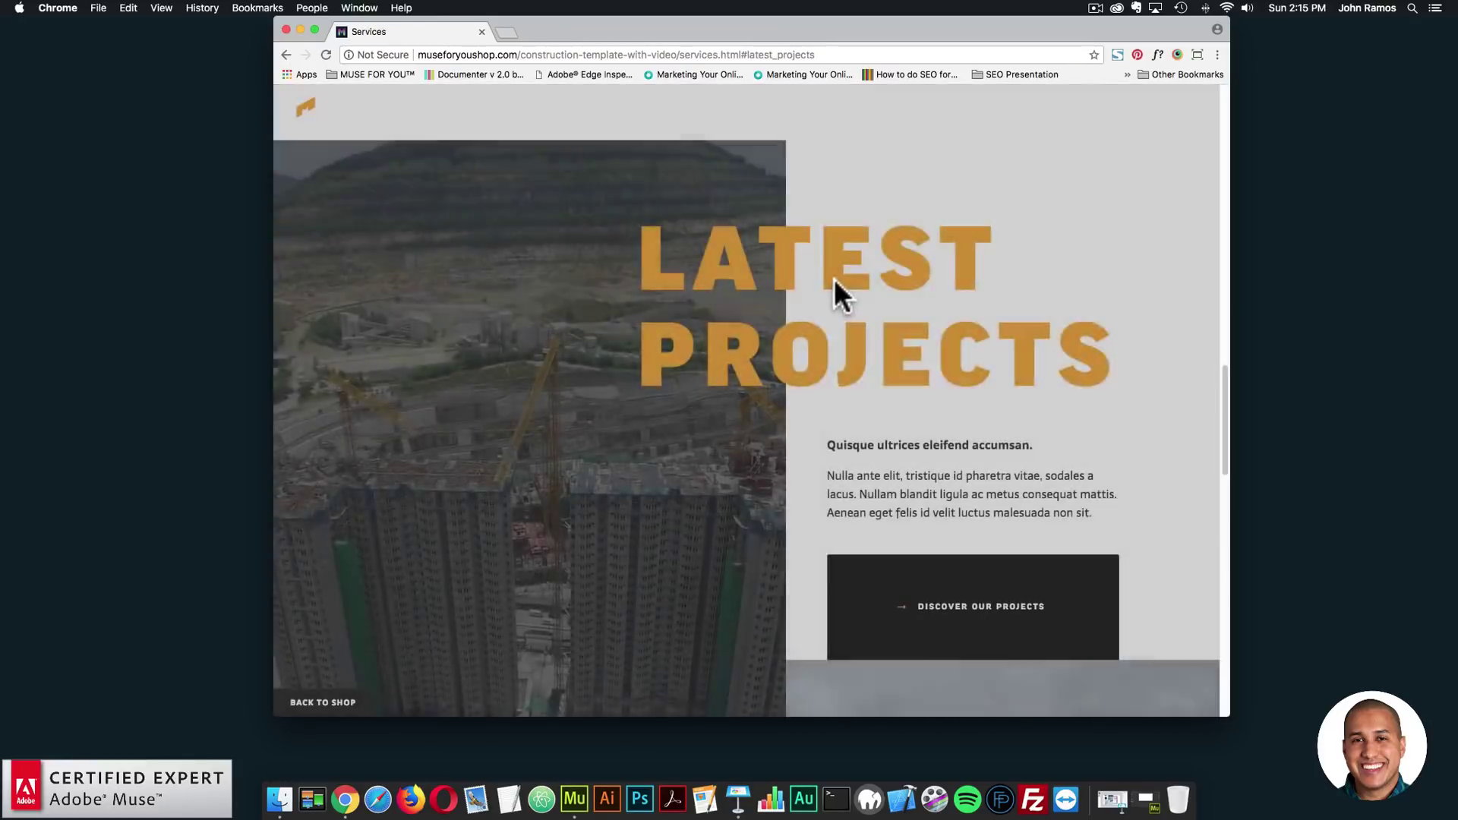
pyautogui.scroll(-7, 831, 273)
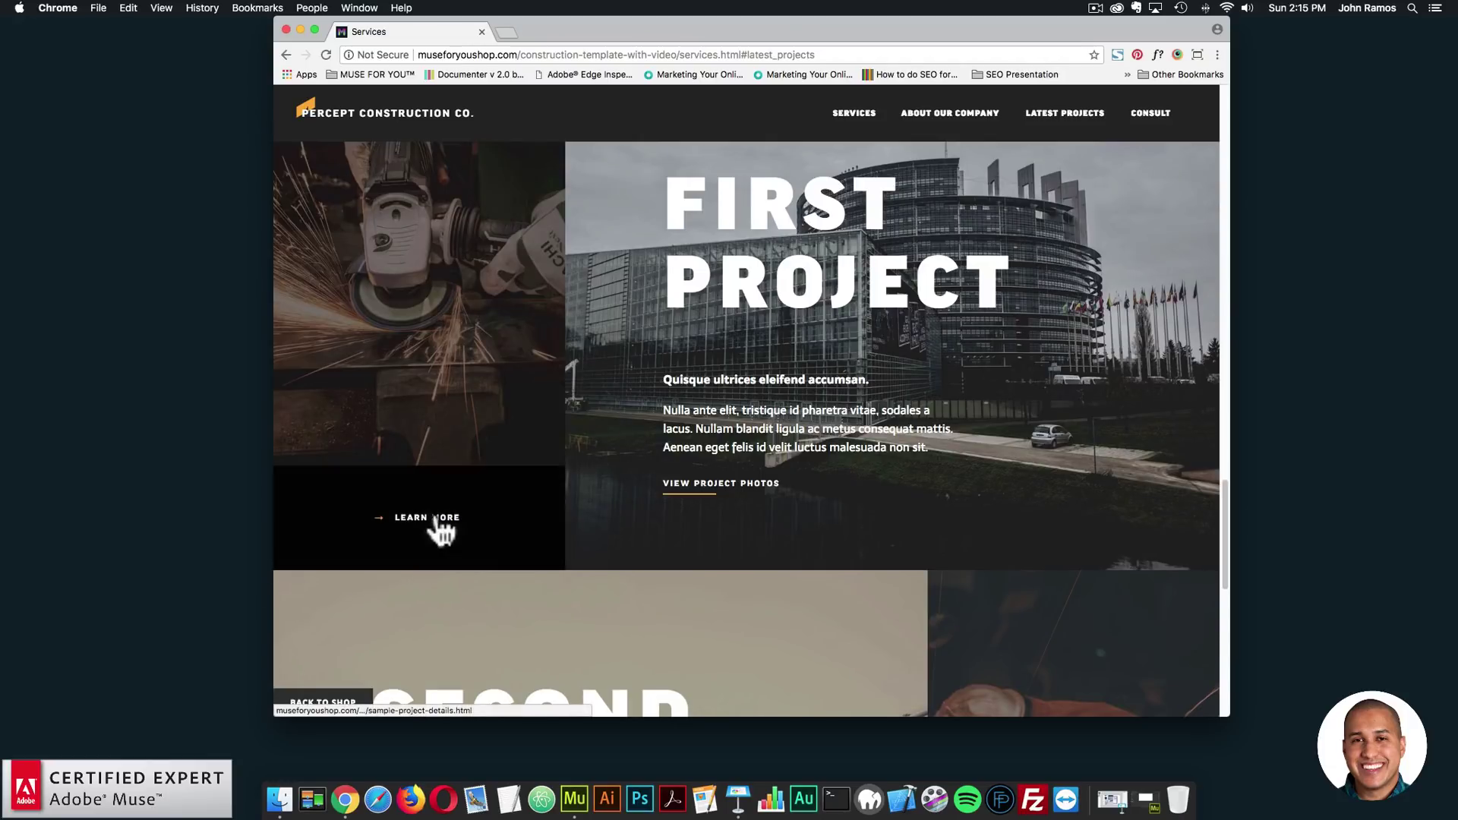
# Open the First Project's details page from its Learn More link and view its project facts, About the Build section and photo gallery
pyautogui.click(426, 524)
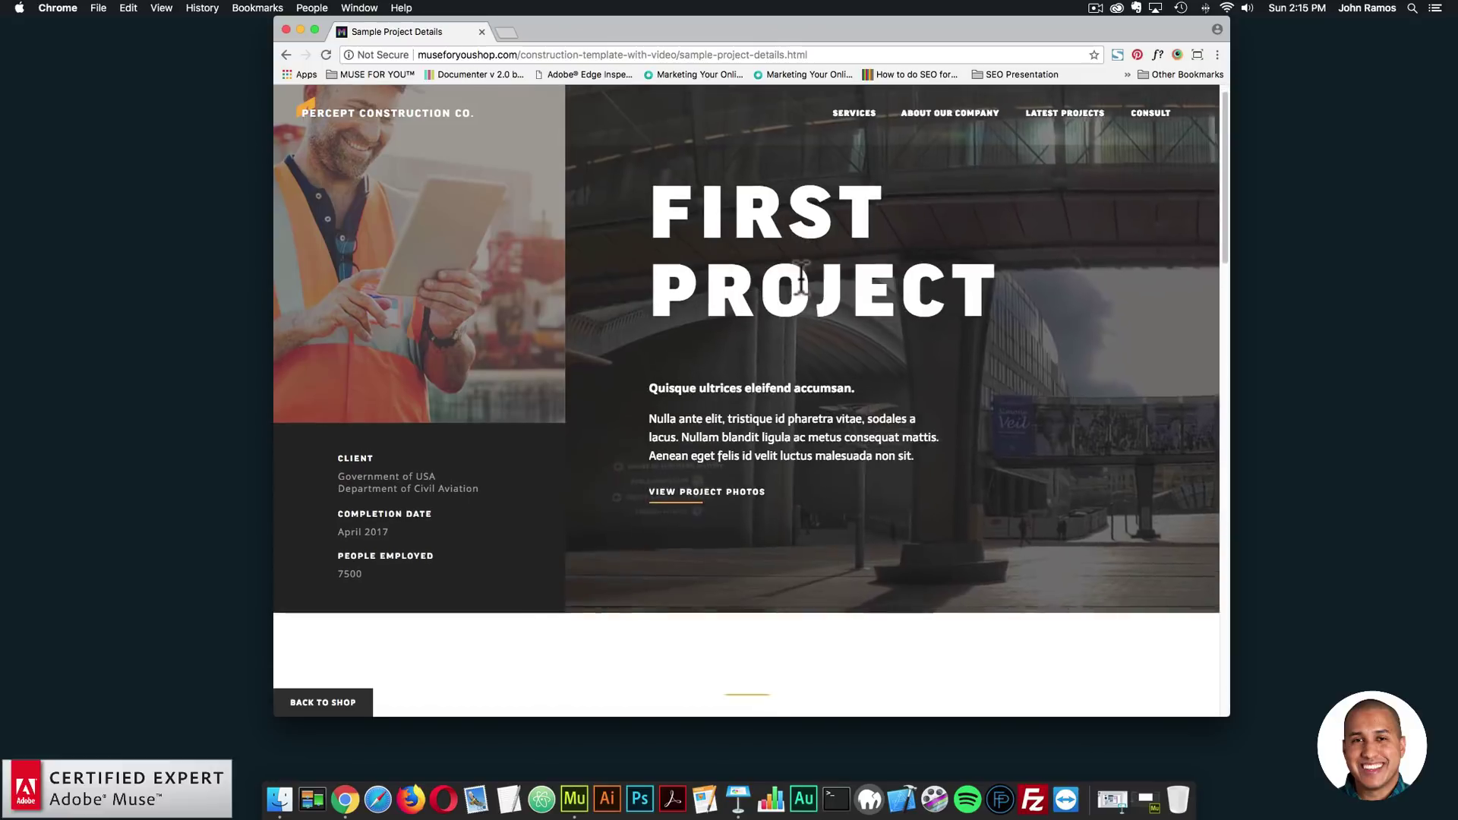
pyautogui.scroll(-3, 817, 352)
pyautogui.scroll(4, 850, 228)
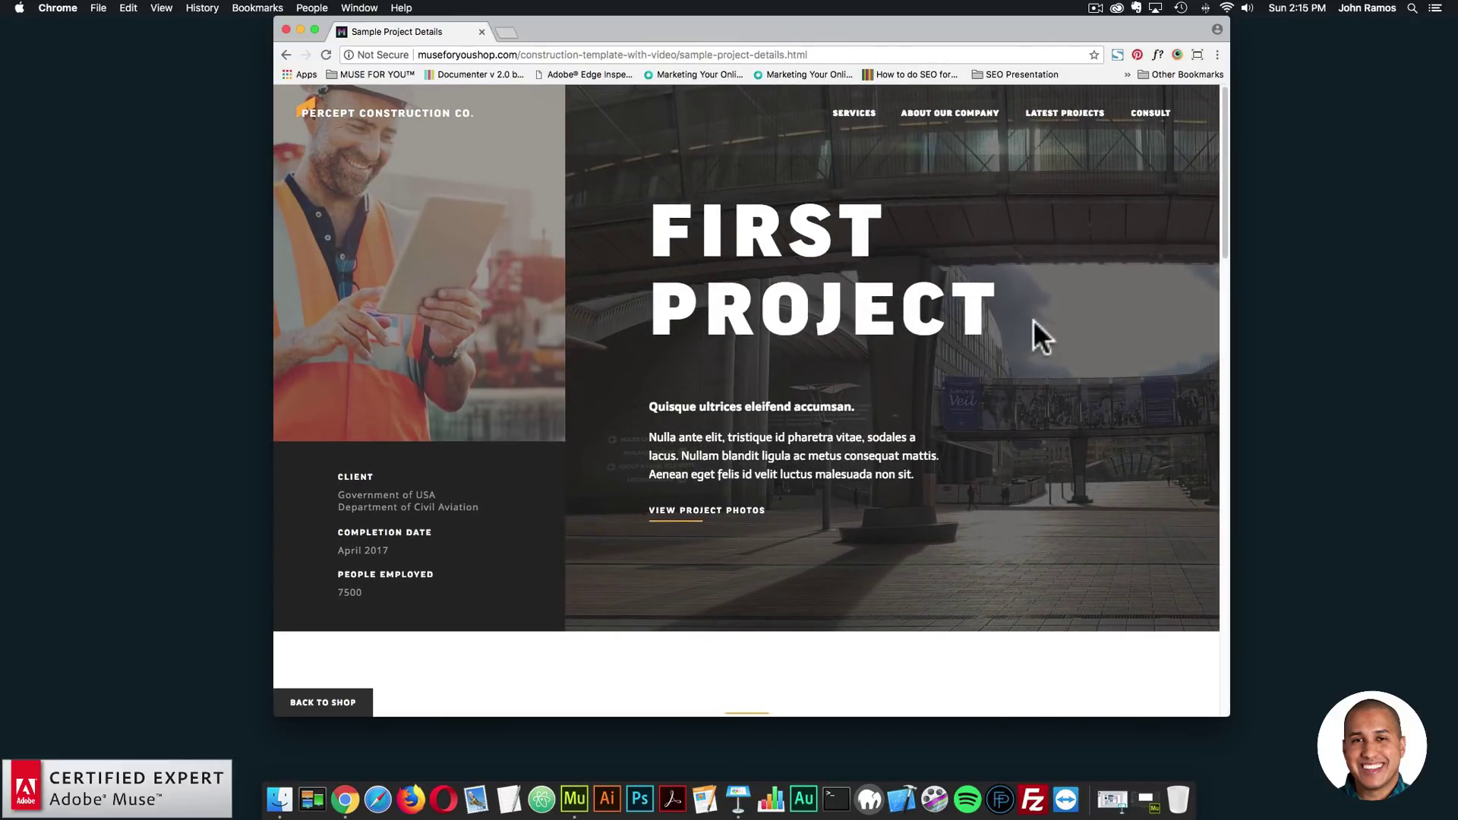
pyautogui.scroll(-2, 841, 454)
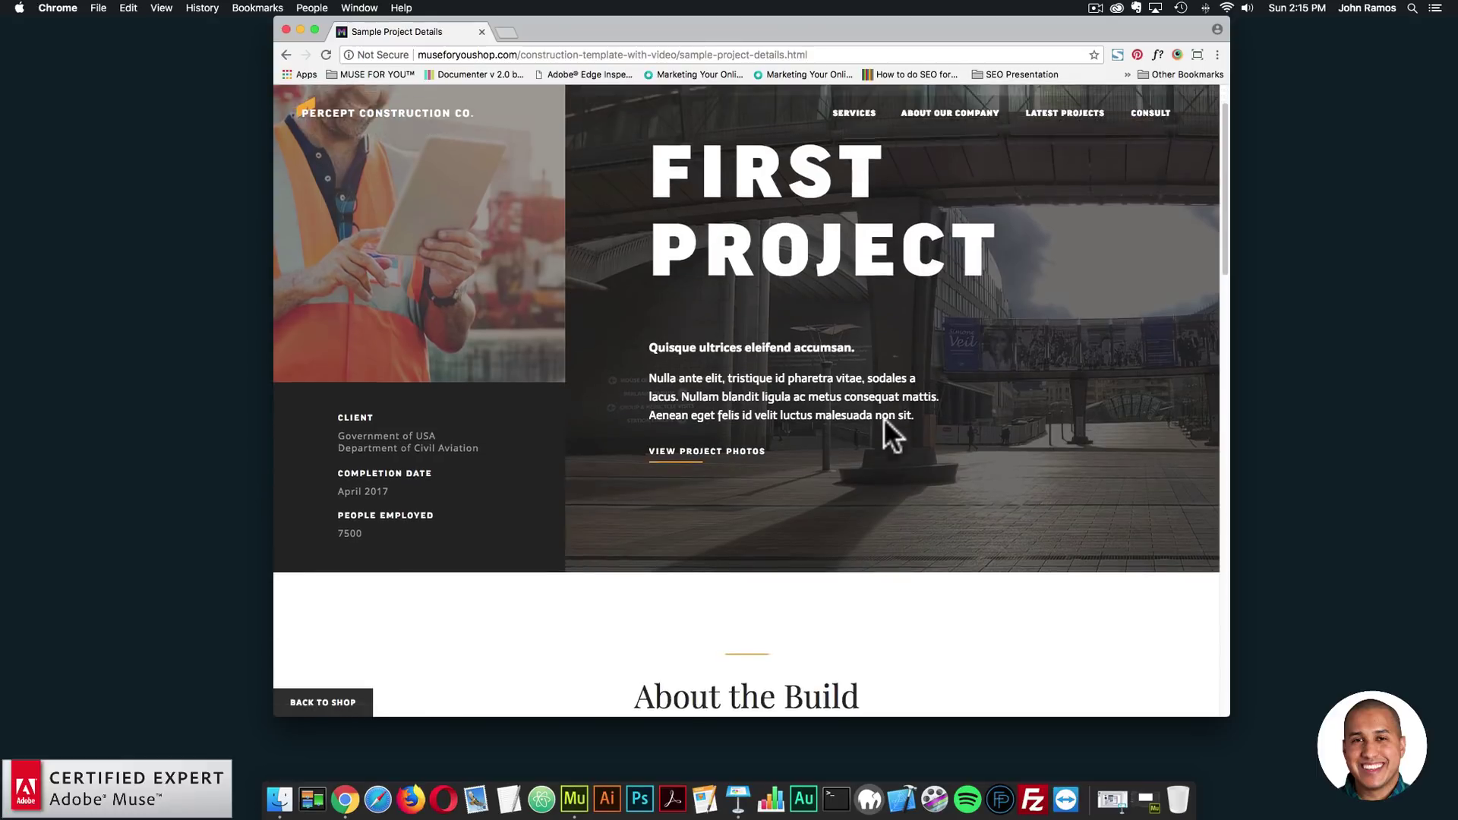
pyautogui.scroll(-10, 839, 374)
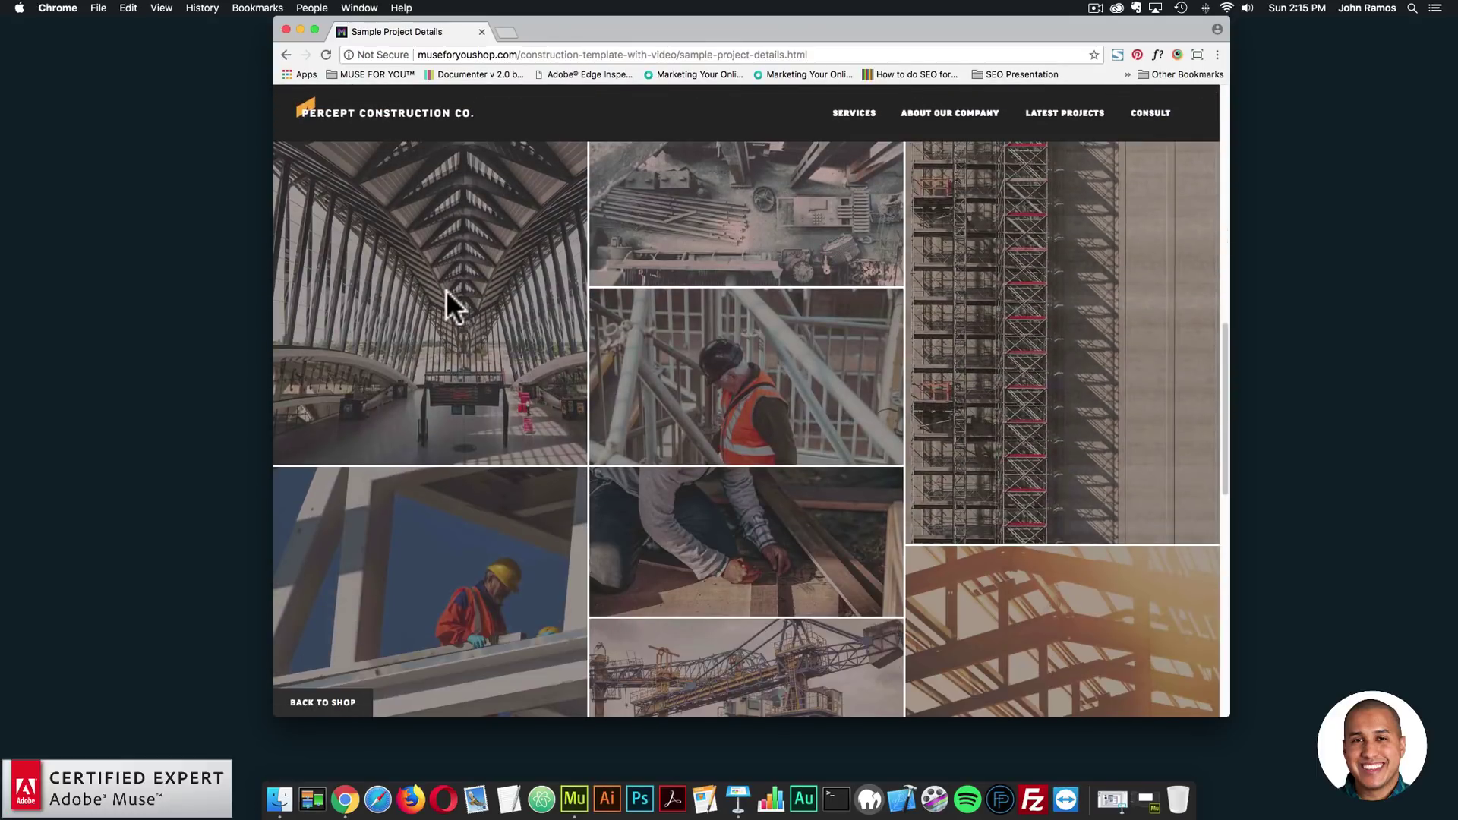
# Enlarge the gallery's first photo, browse forward and back through the project photos, and close the enlarged view
pyautogui.click(445, 289)
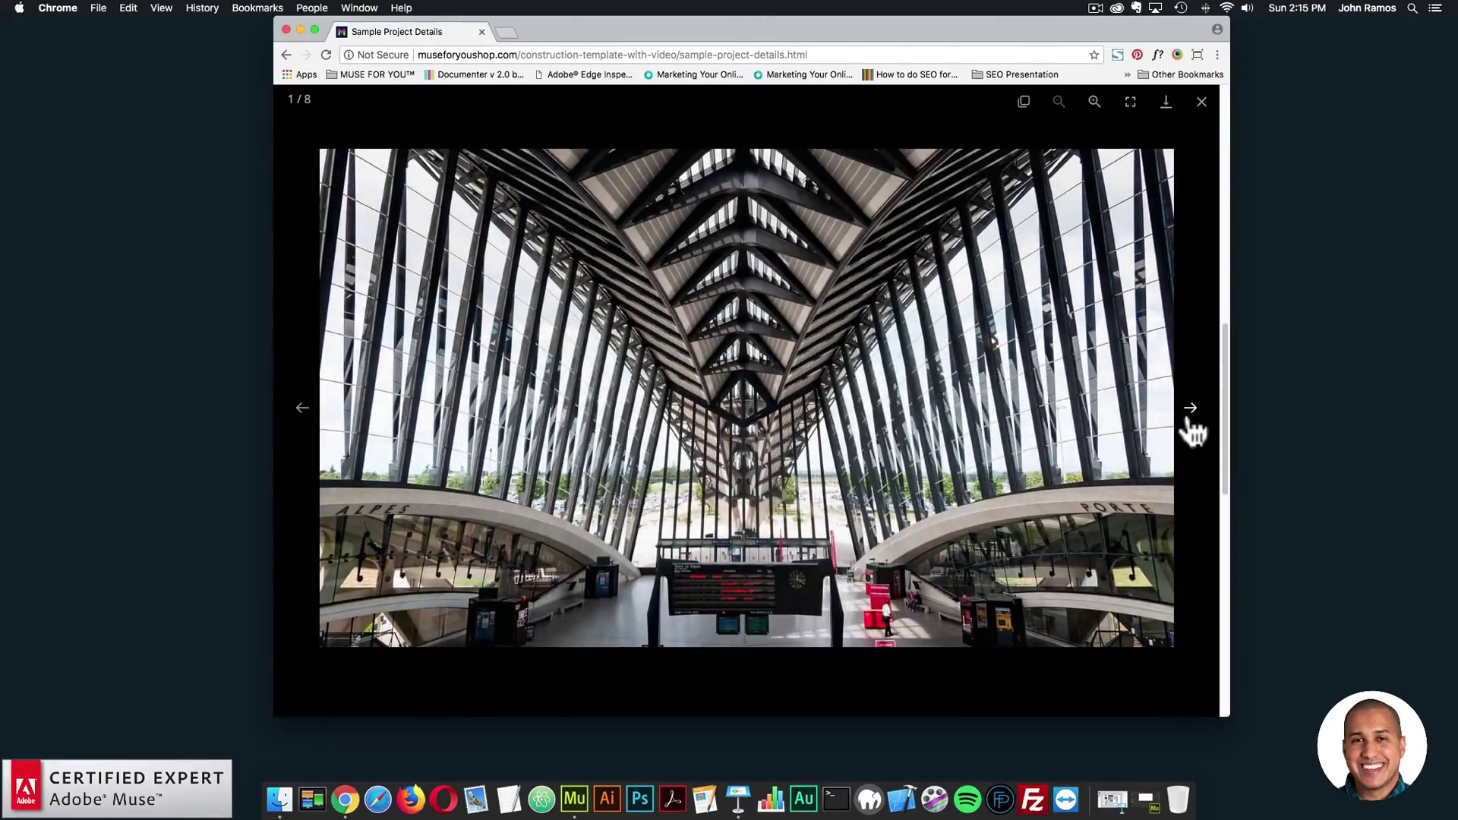
pyautogui.click(1197, 440)
pyautogui.click(1195, 429)
pyautogui.click(1196, 425)
pyautogui.click(1197, 429)
pyautogui.click(1191, 426)
pyautogui.click(303, 410)
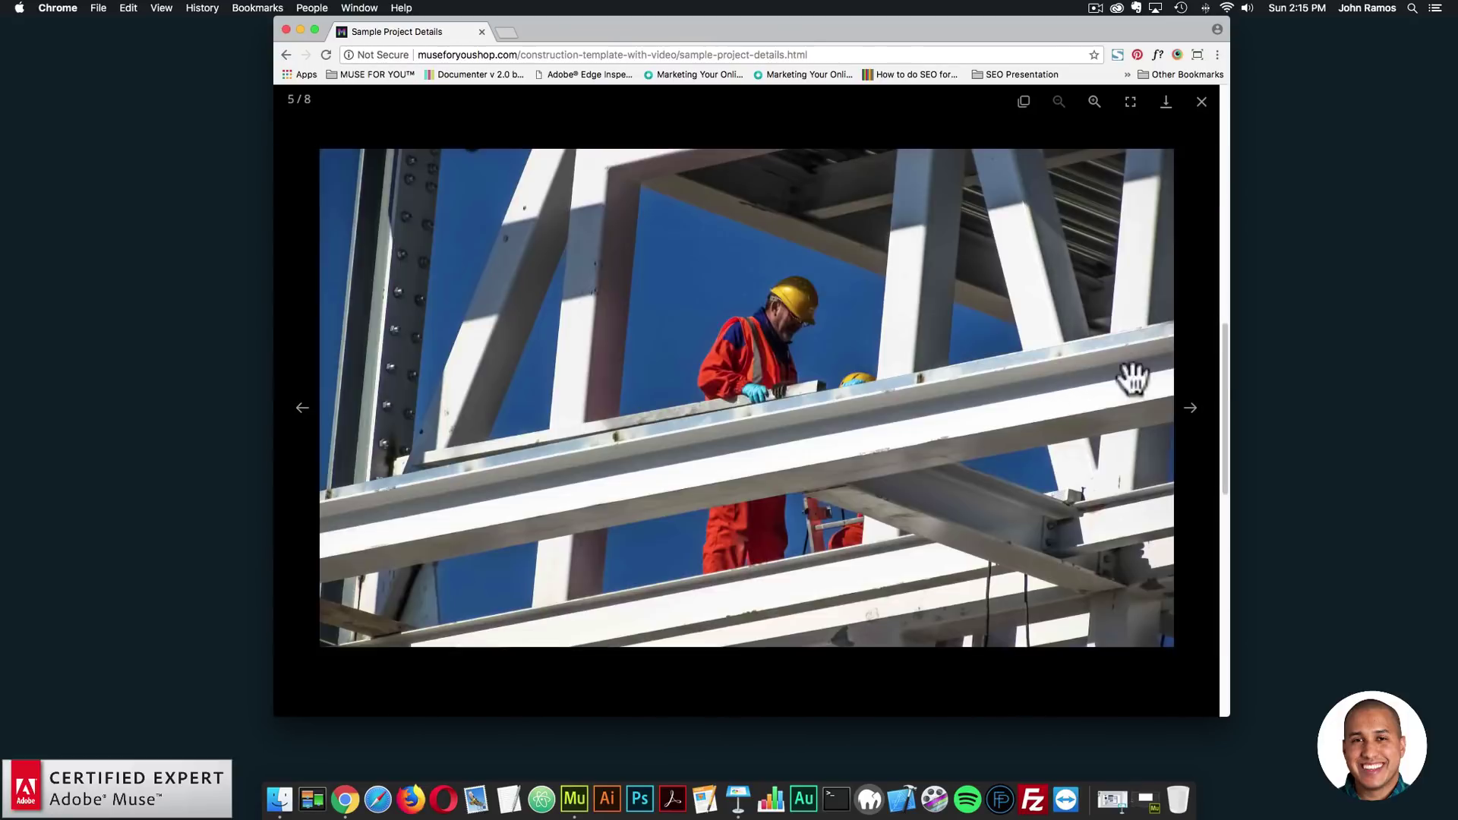
pyautogui.click(1188, 421)
pyautogui.click(1189, 422)
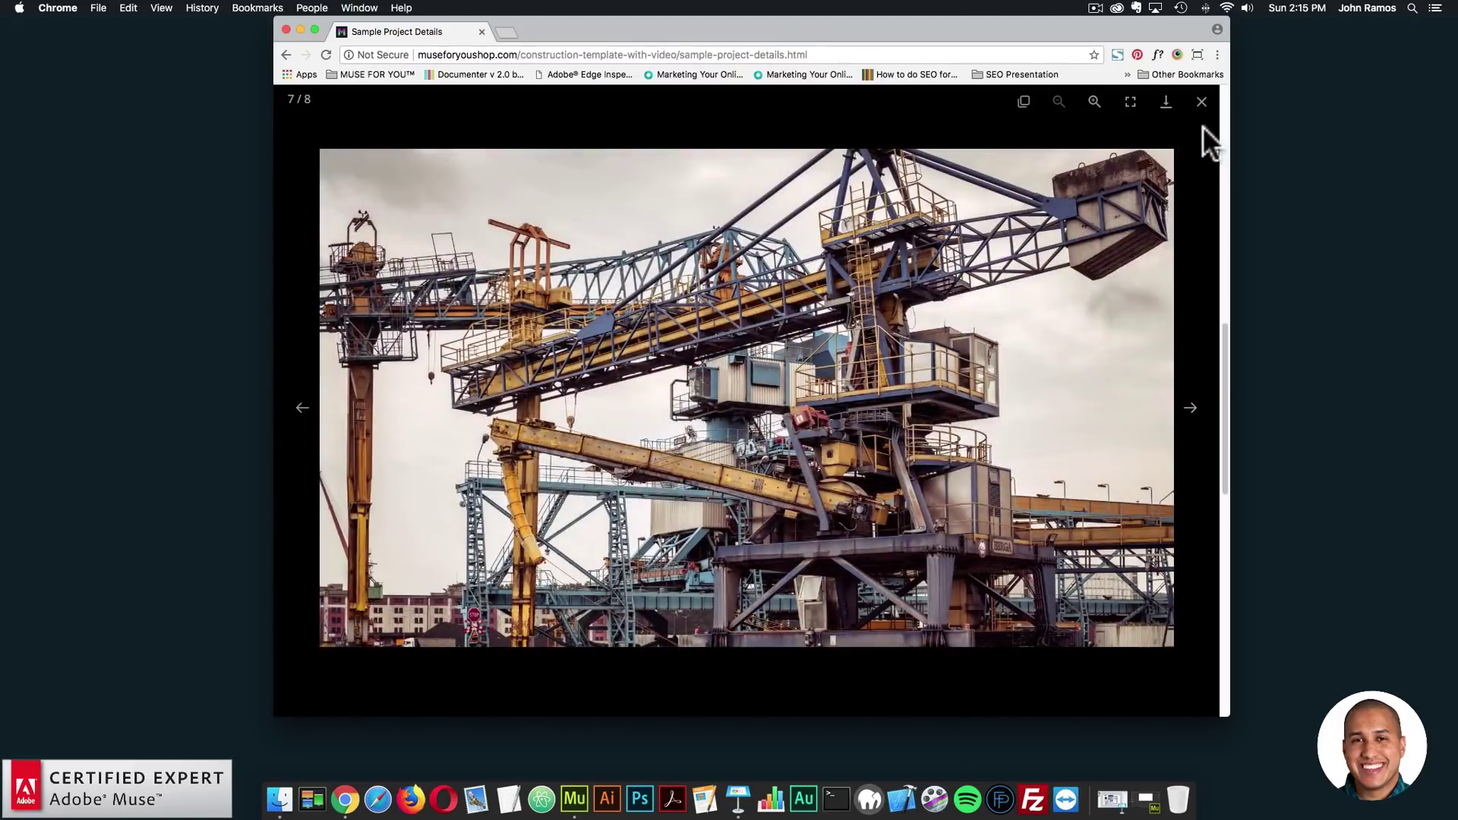
pyautogui.click(1200, 114)
# Examine the project details page's More Information and footer sections and return to its First Project header
pyautogui.scroll(-10, 809, 454)
pyautogui.scroll(6, 810, 457)
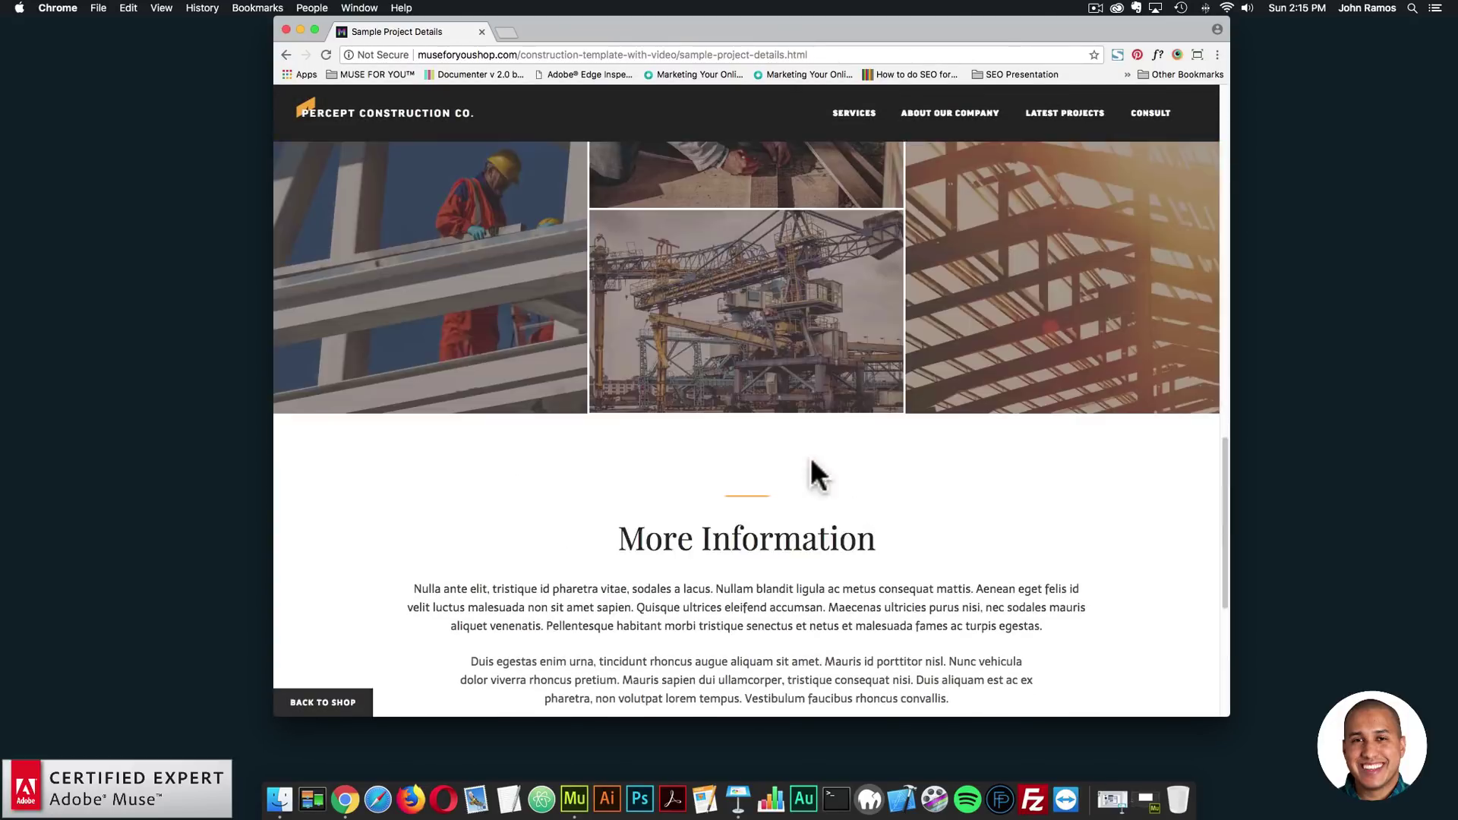
pyautogui.scroll(-3, 790, 562)
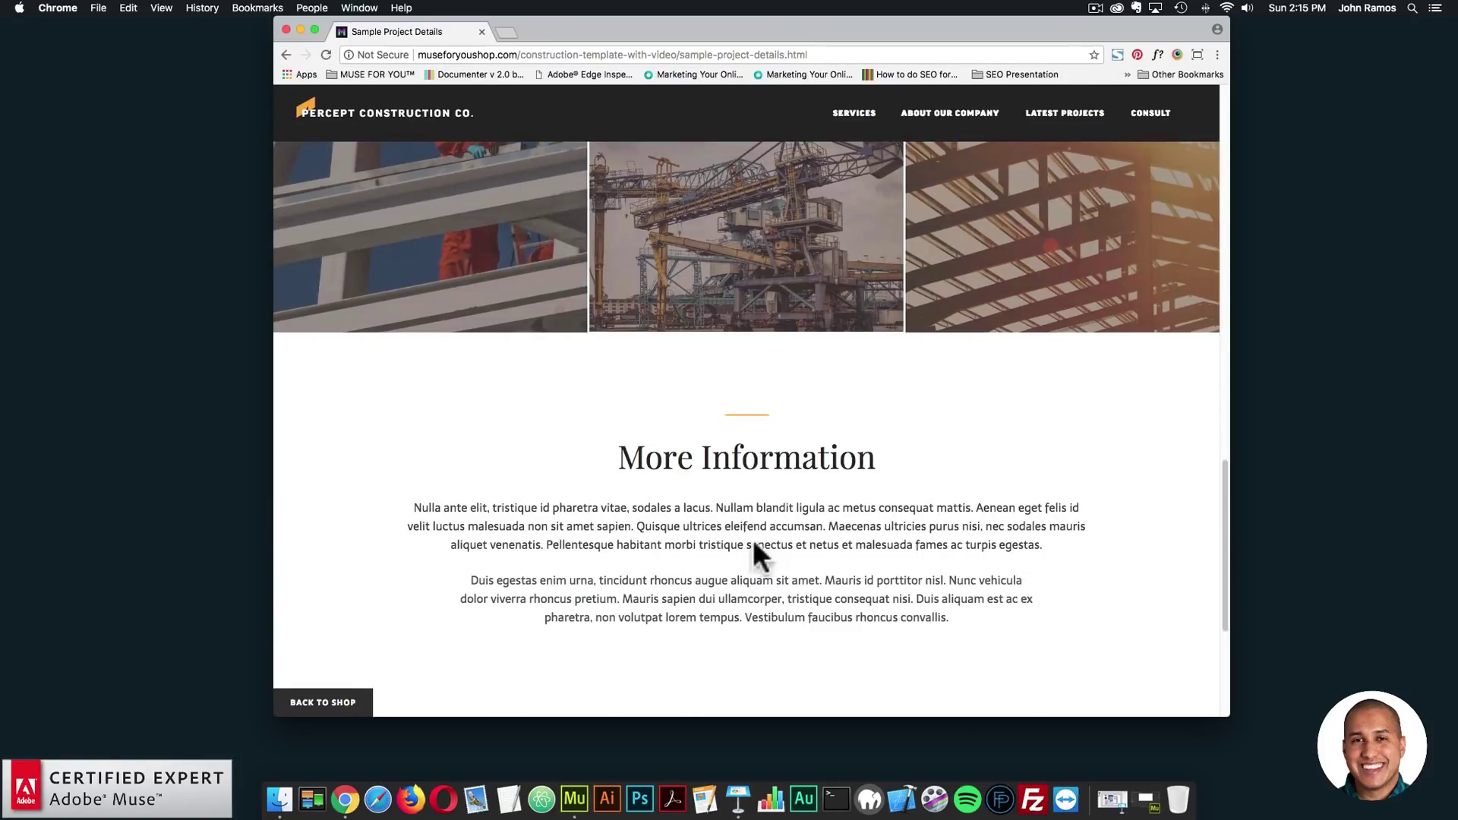
pyautogui.scroll(-5, 735, 514)
pyautogui.scroll(15, 736, 514)
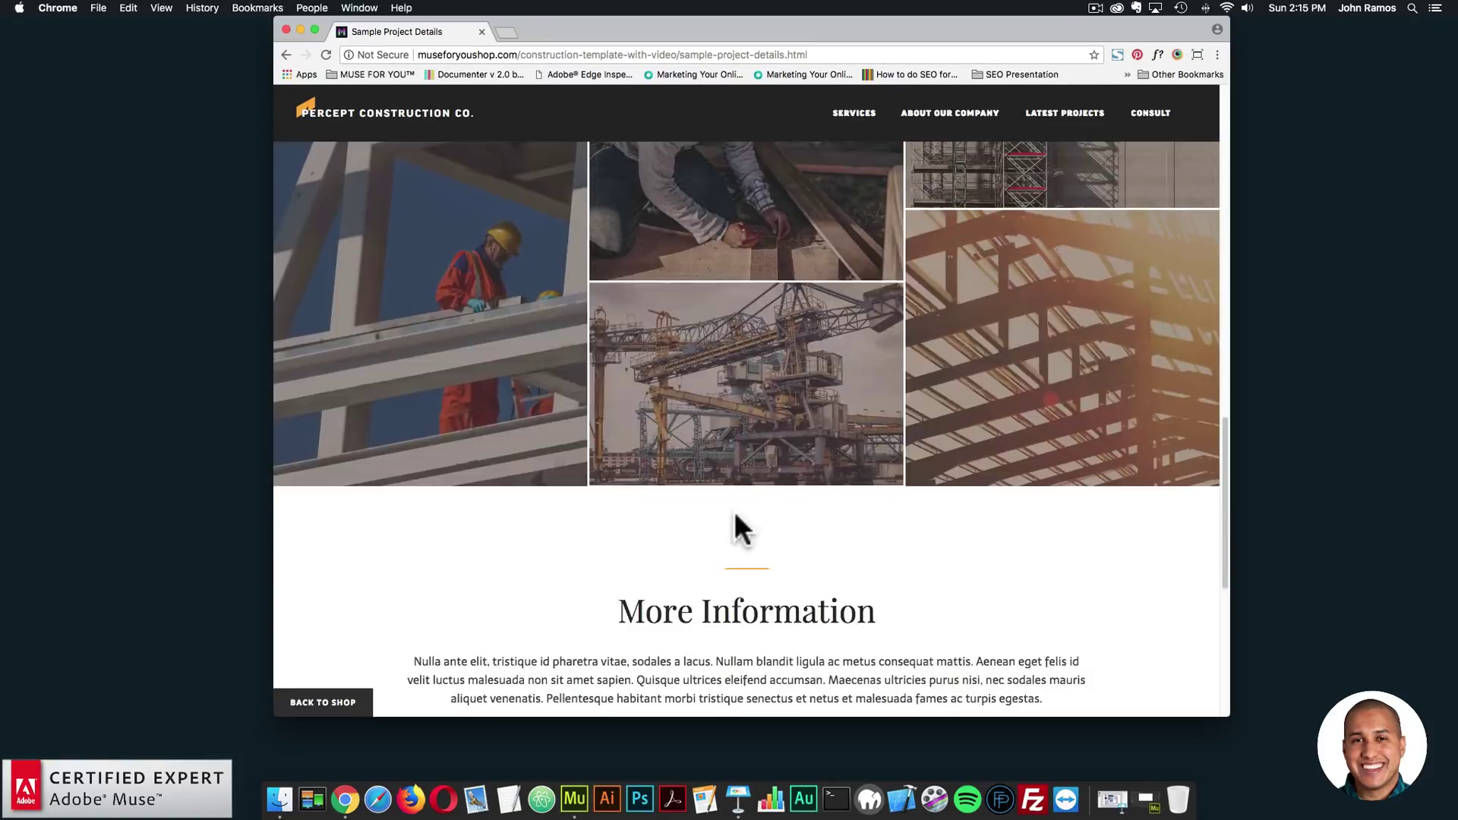
pyautogui.scroll(10, 736, 512)
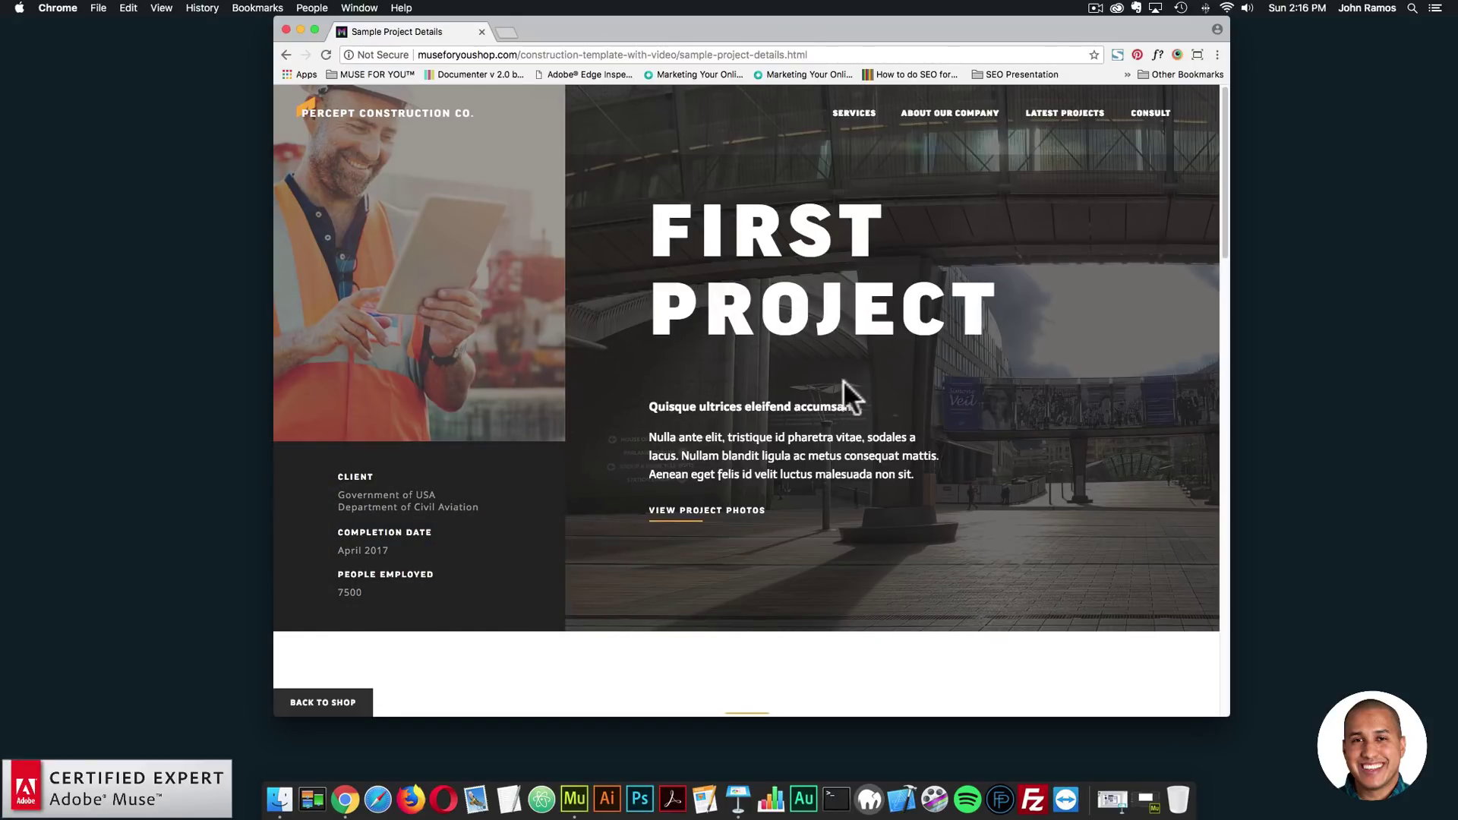
pyautogui.scroll(-5, 600, 212)
pyautogui.scroll(5, 589, 205)
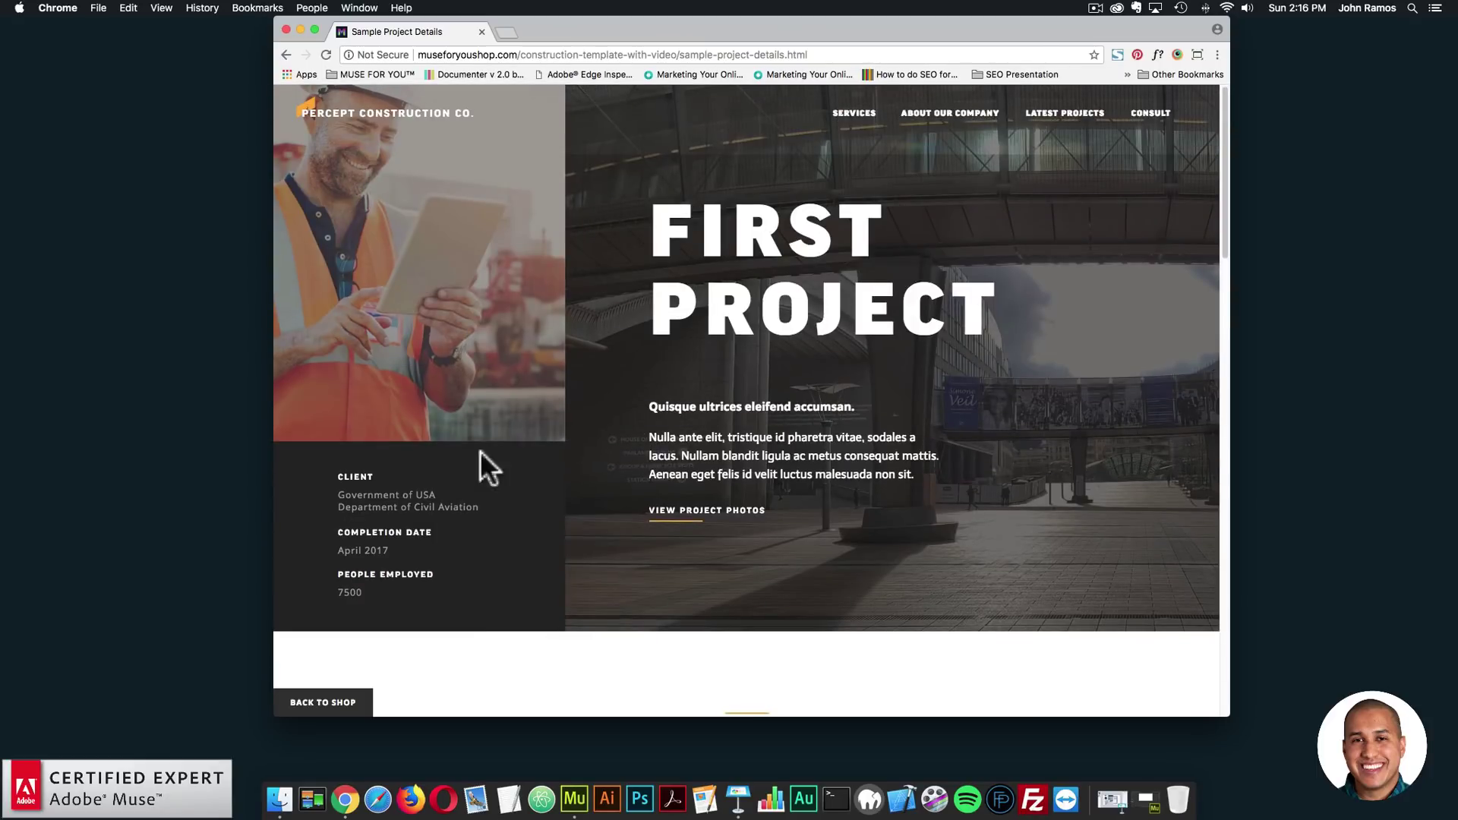
# Return to the Construction Template's shop page and open the preview of the version without video
pyautogui.click(347, 705)
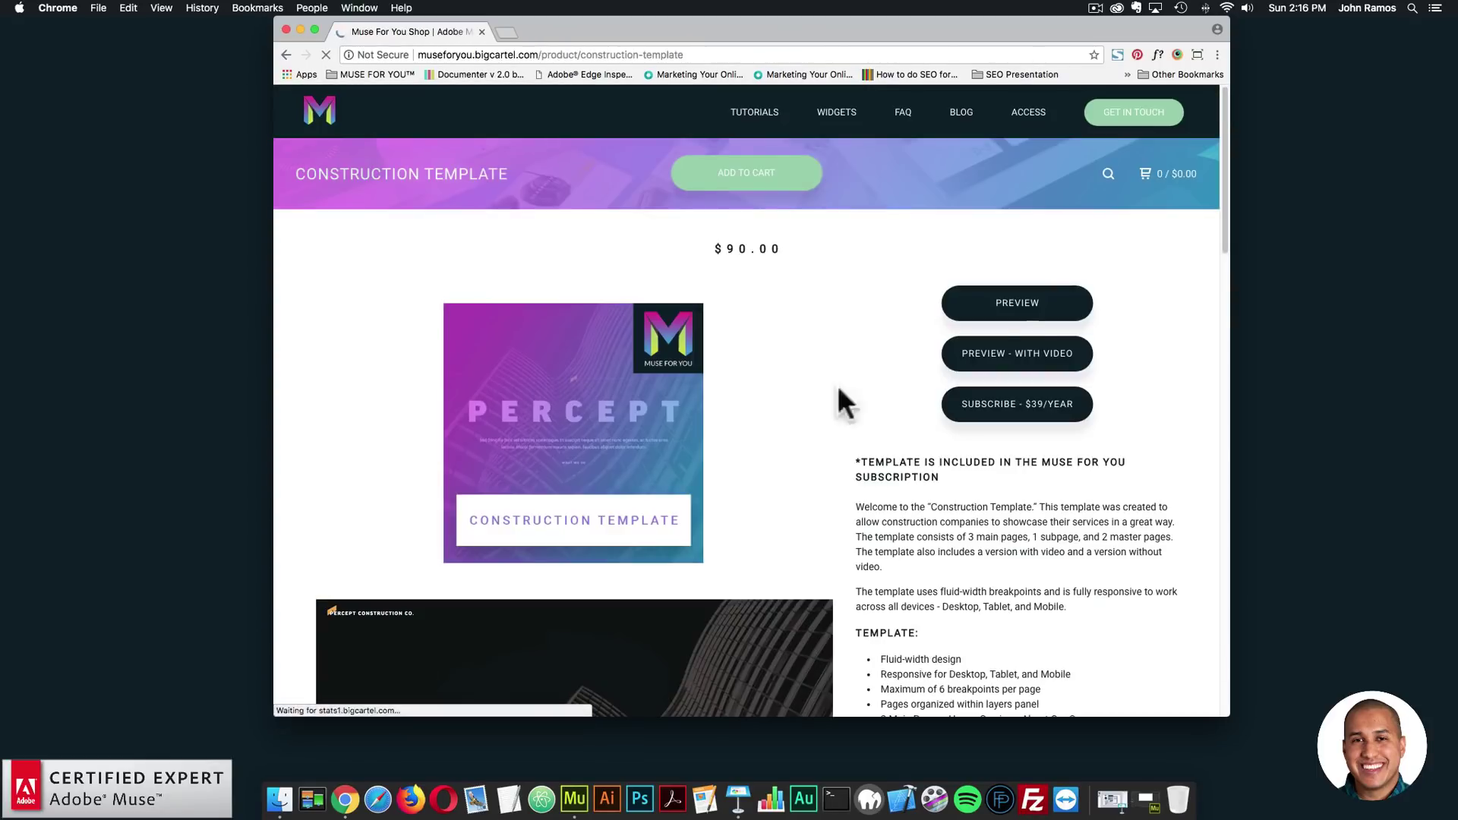
pyautogui.click(1012, 313)
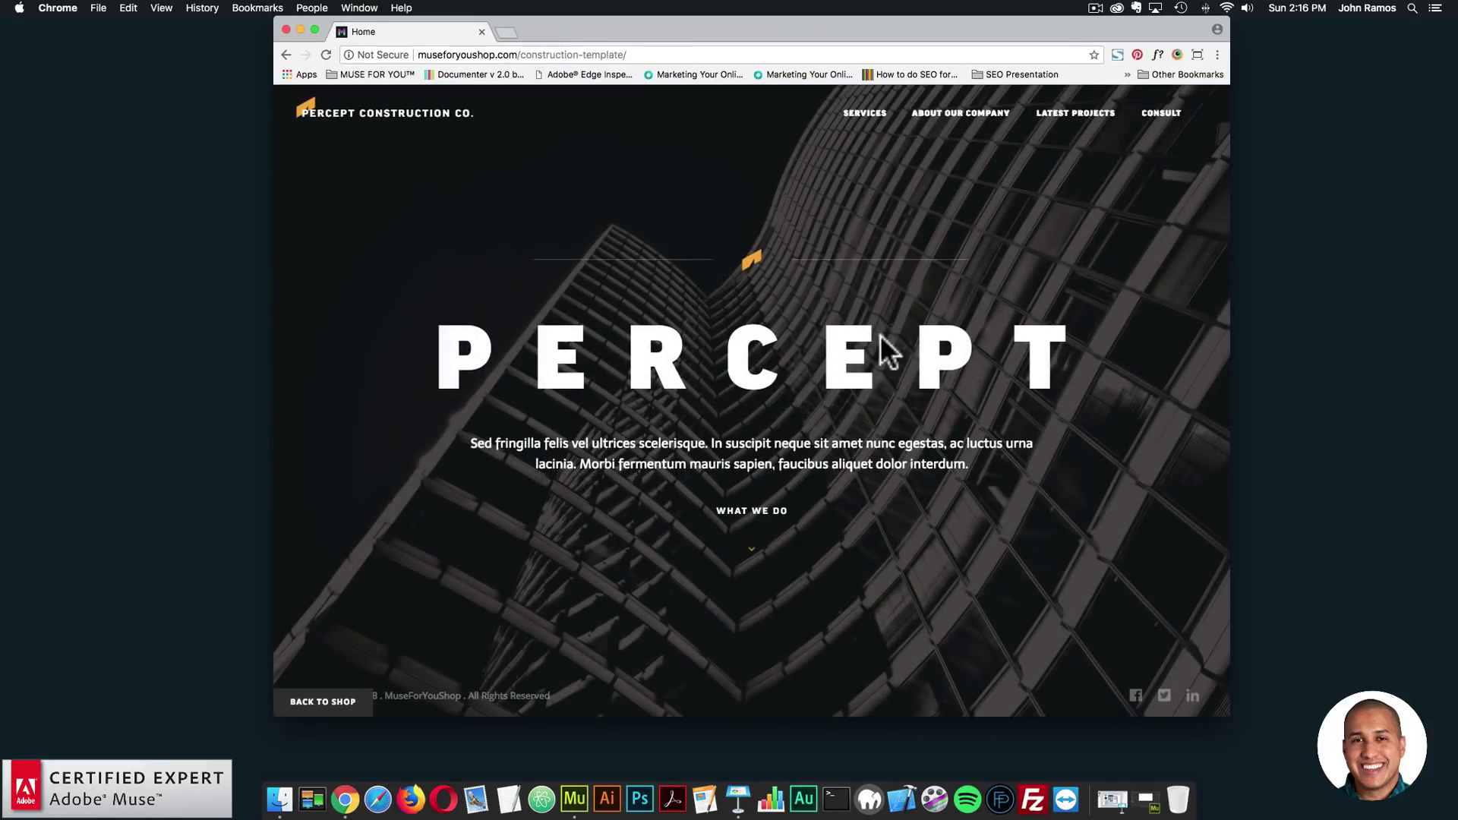
# Open the Services page of the version without video and examine its header, Branches of Operation, Latest Projects and project blocks
pyautogui.click(864, 115)
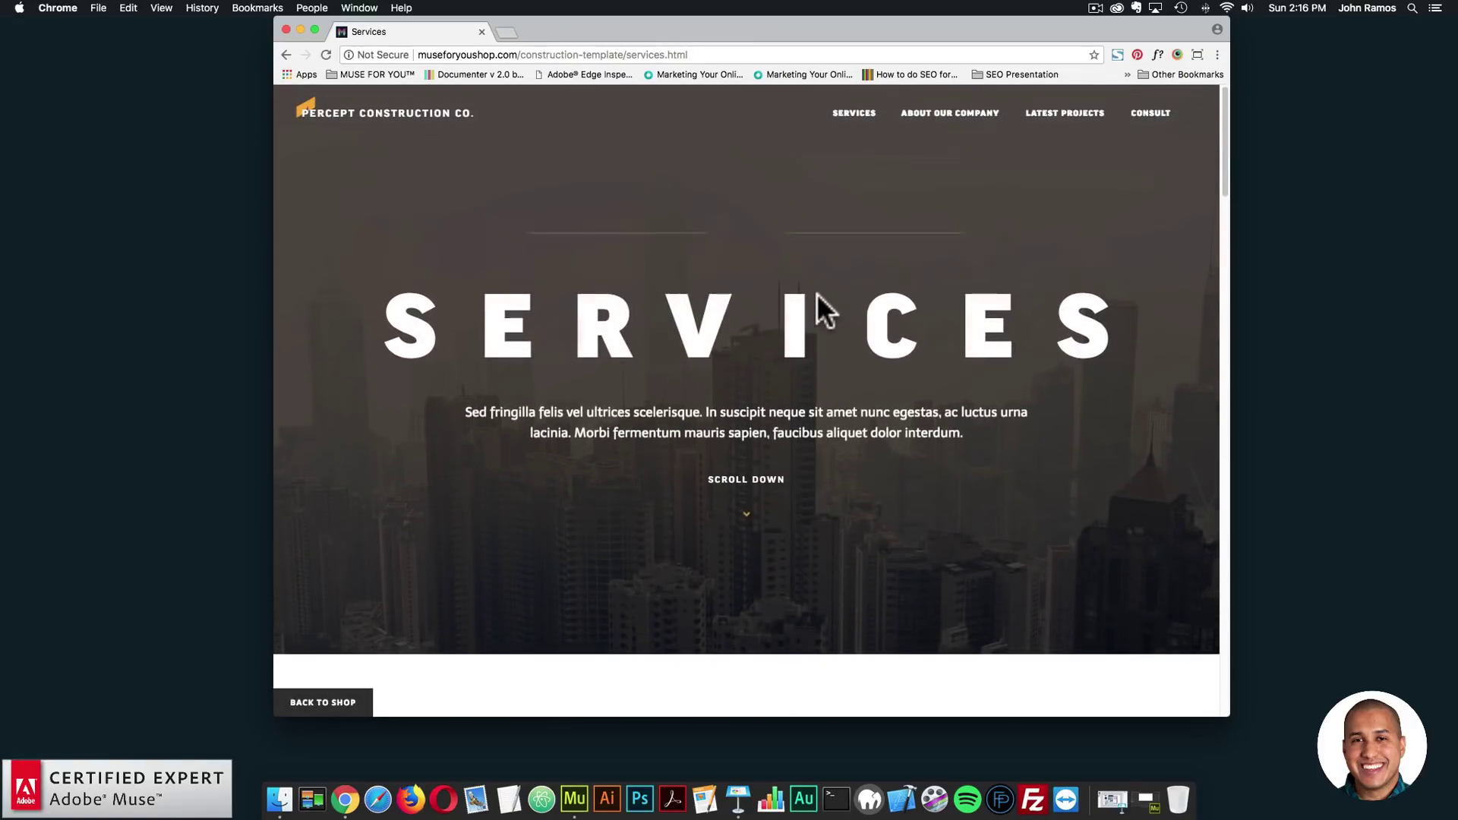
pyautogui.scroll(-2, 817, 293)
pyautogui.scroll(-20, 817, 293)
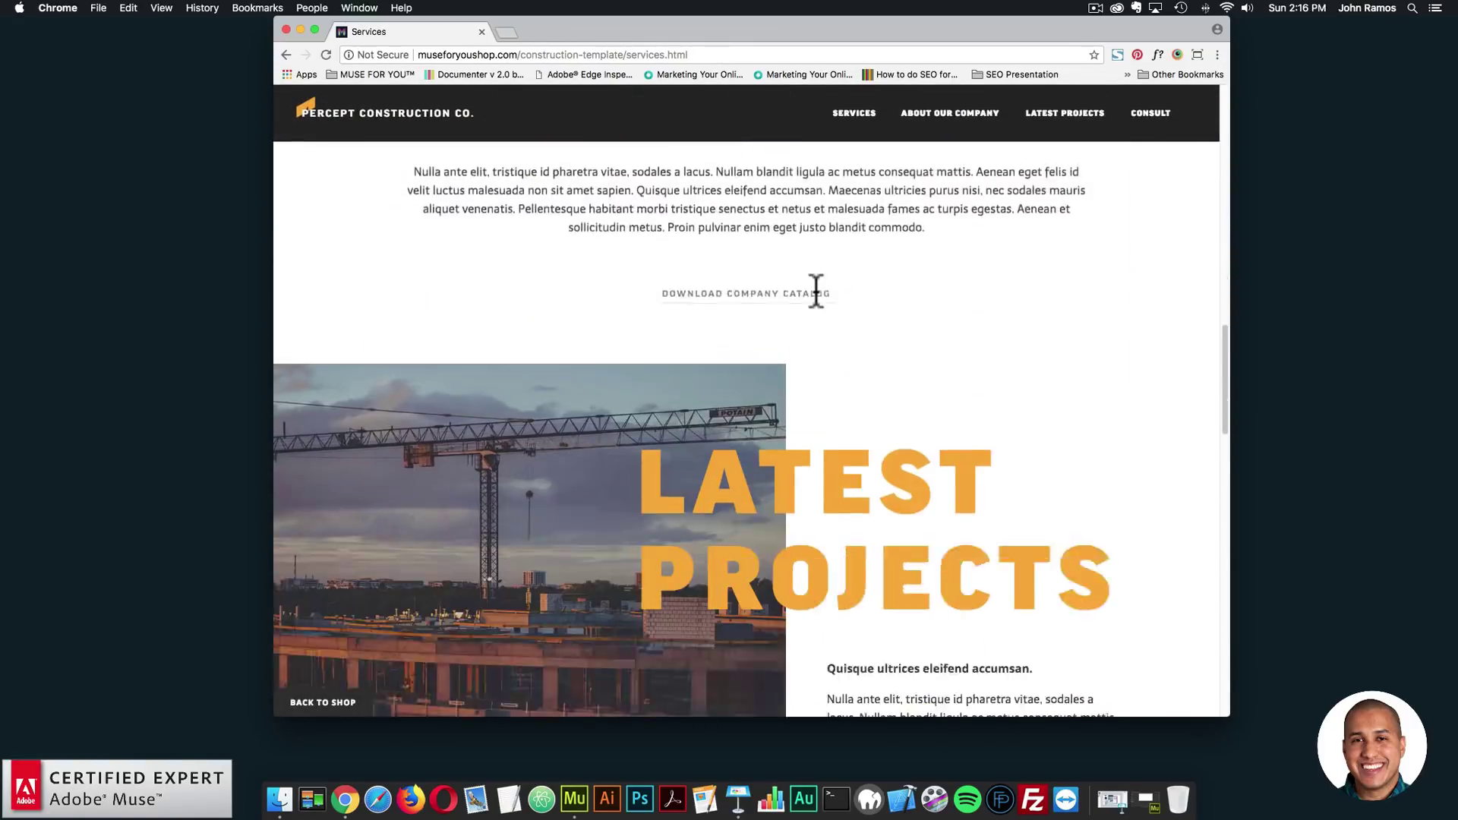
pyautogui.scroll(5, 814, 285)
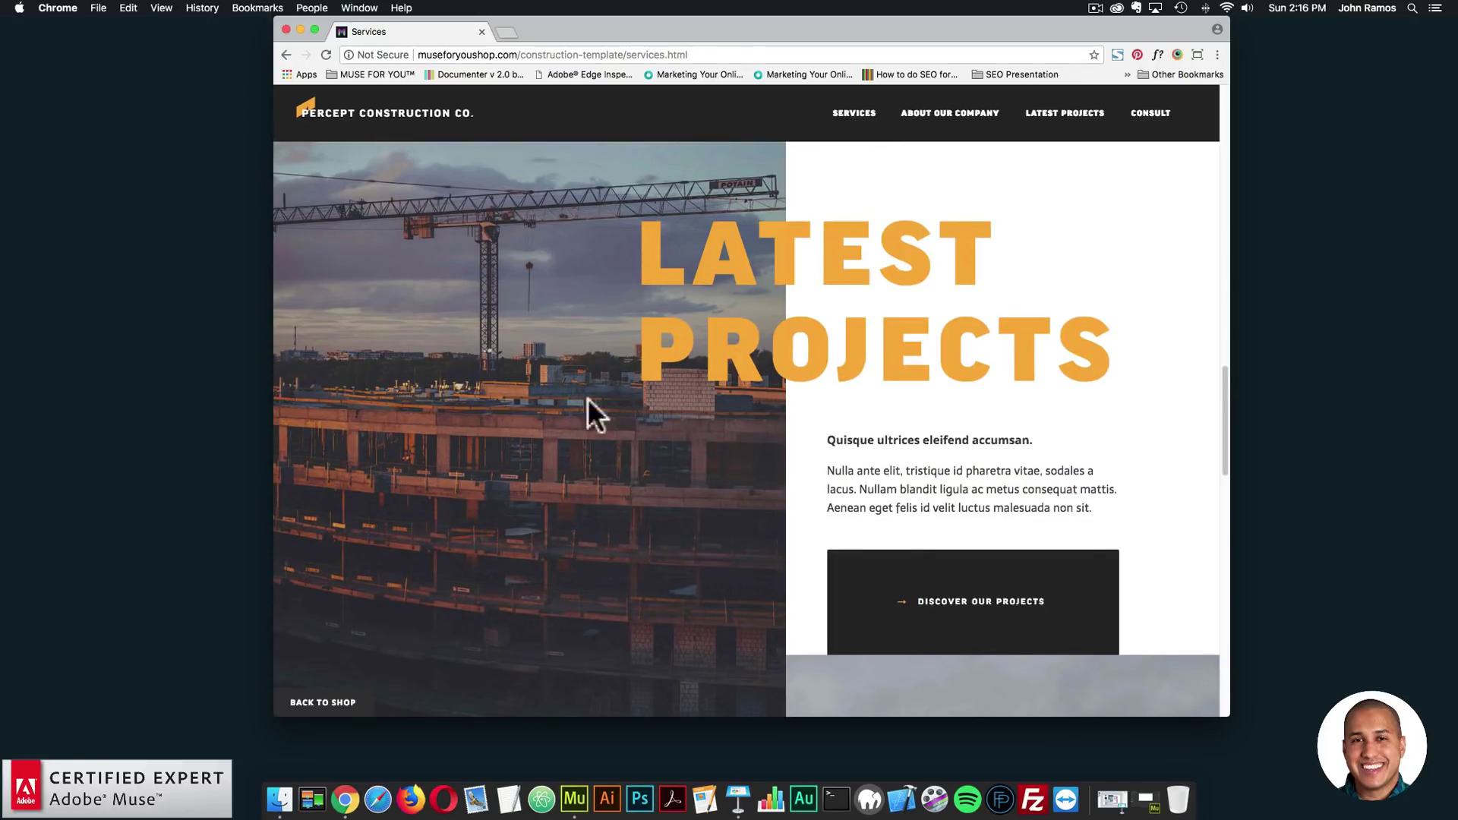
pyautogui.scroll(15, 627, 440)
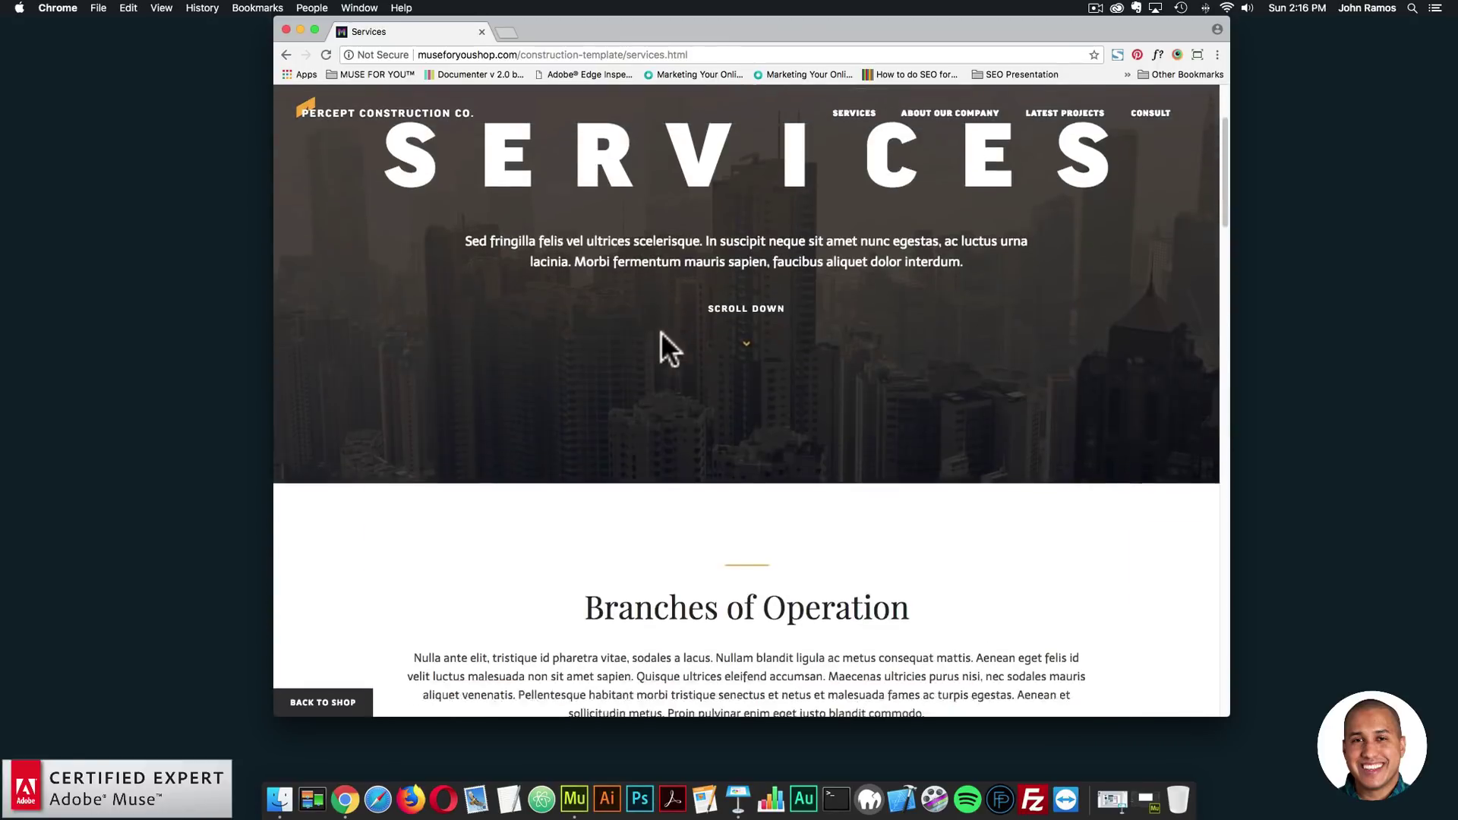
pyautogui.scroll(-10, 661, 331)
pyautogui.scroll(-15, 661, 337)
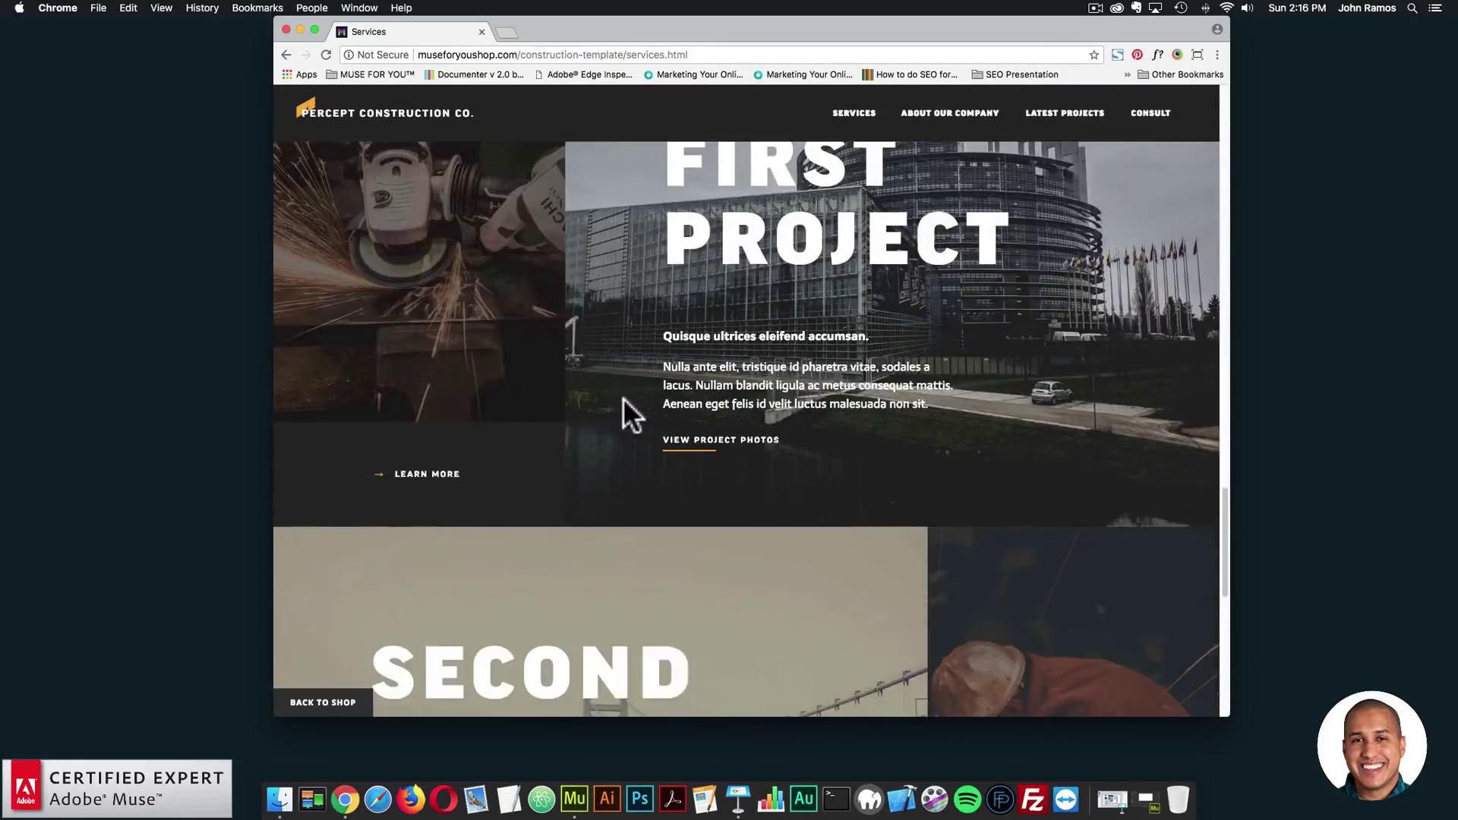
pyautogui.scroll(-5, 624, 403)
pyautogui.scroll(15, 622, 405)
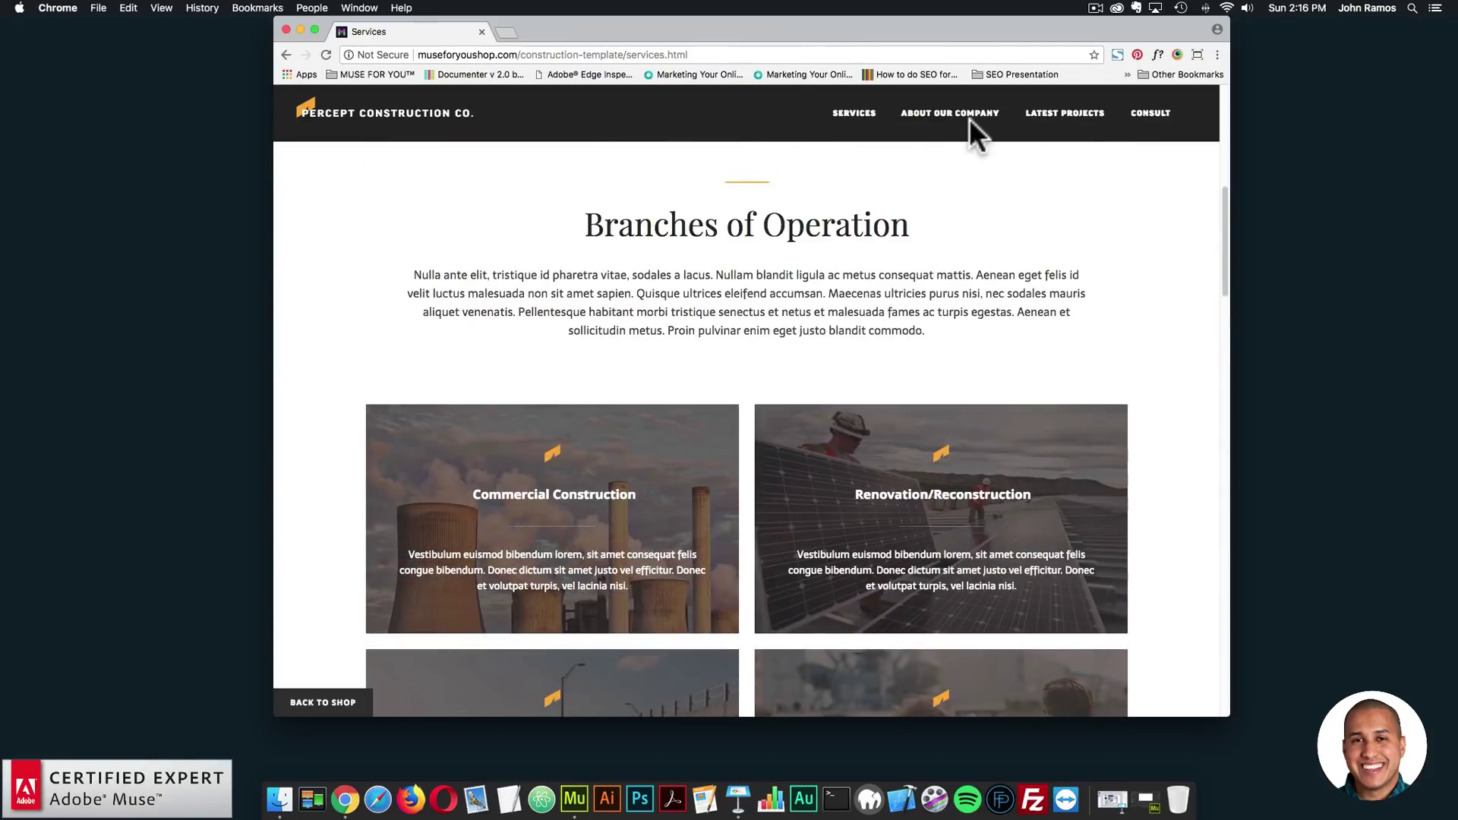
# Open the About Our Company page of the version without video and examine its photos, vision and mission, and Consult sections
pyautogui.click(968, 114)
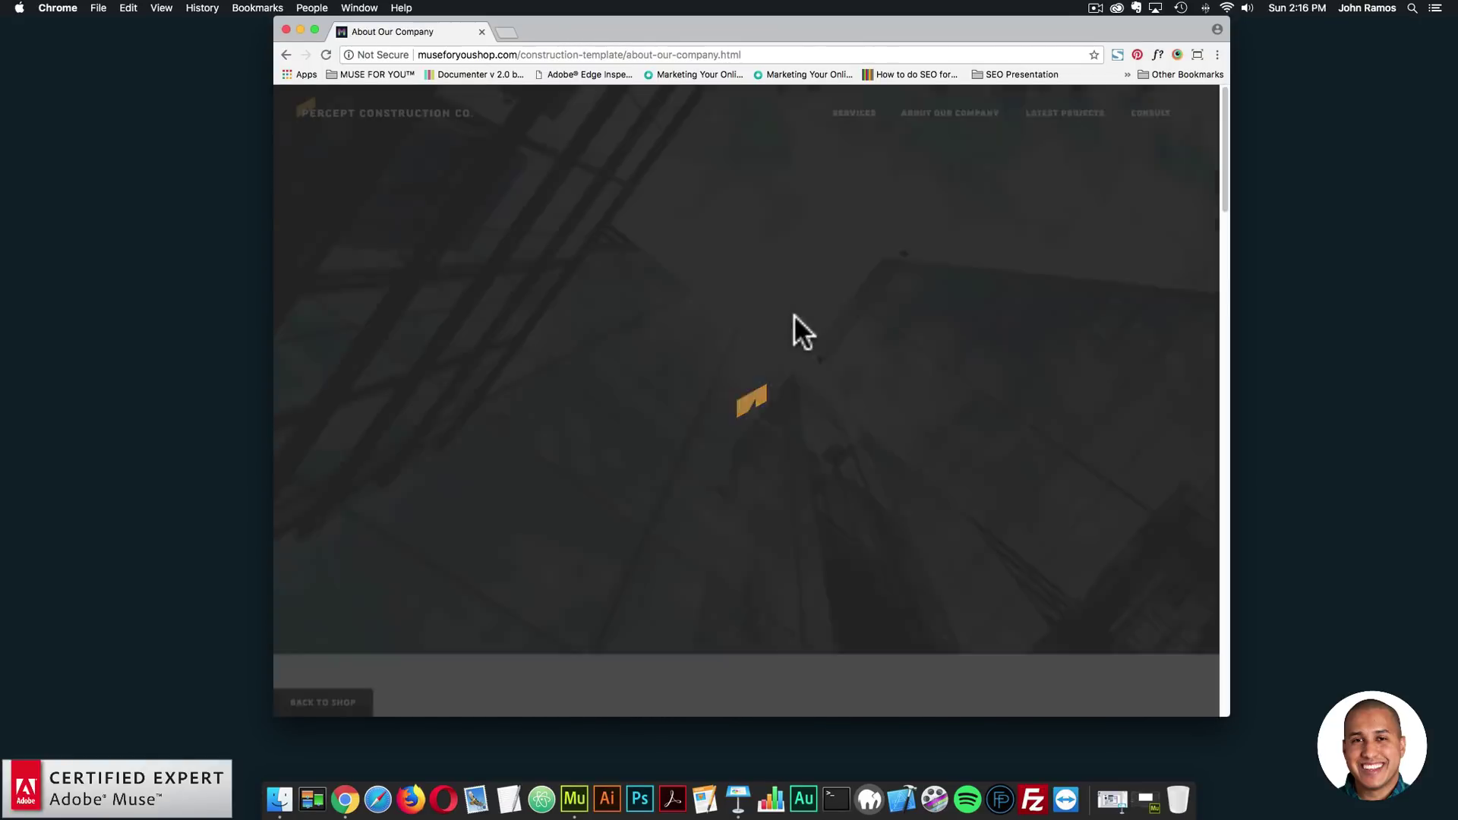
pyautogui.scroll(-10, 996, 174)
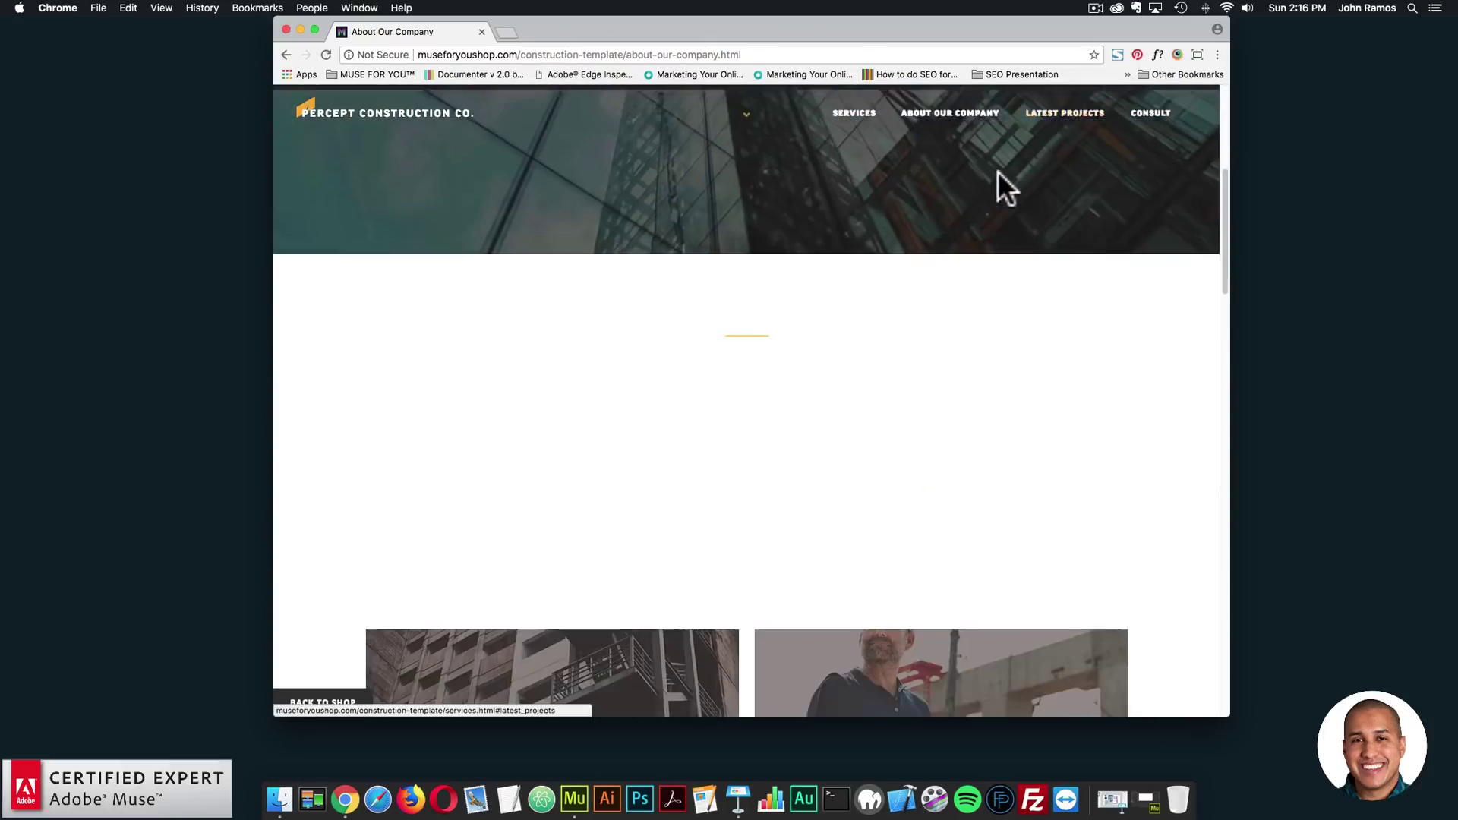
pyautogui.scroll(-10, 993, 176)
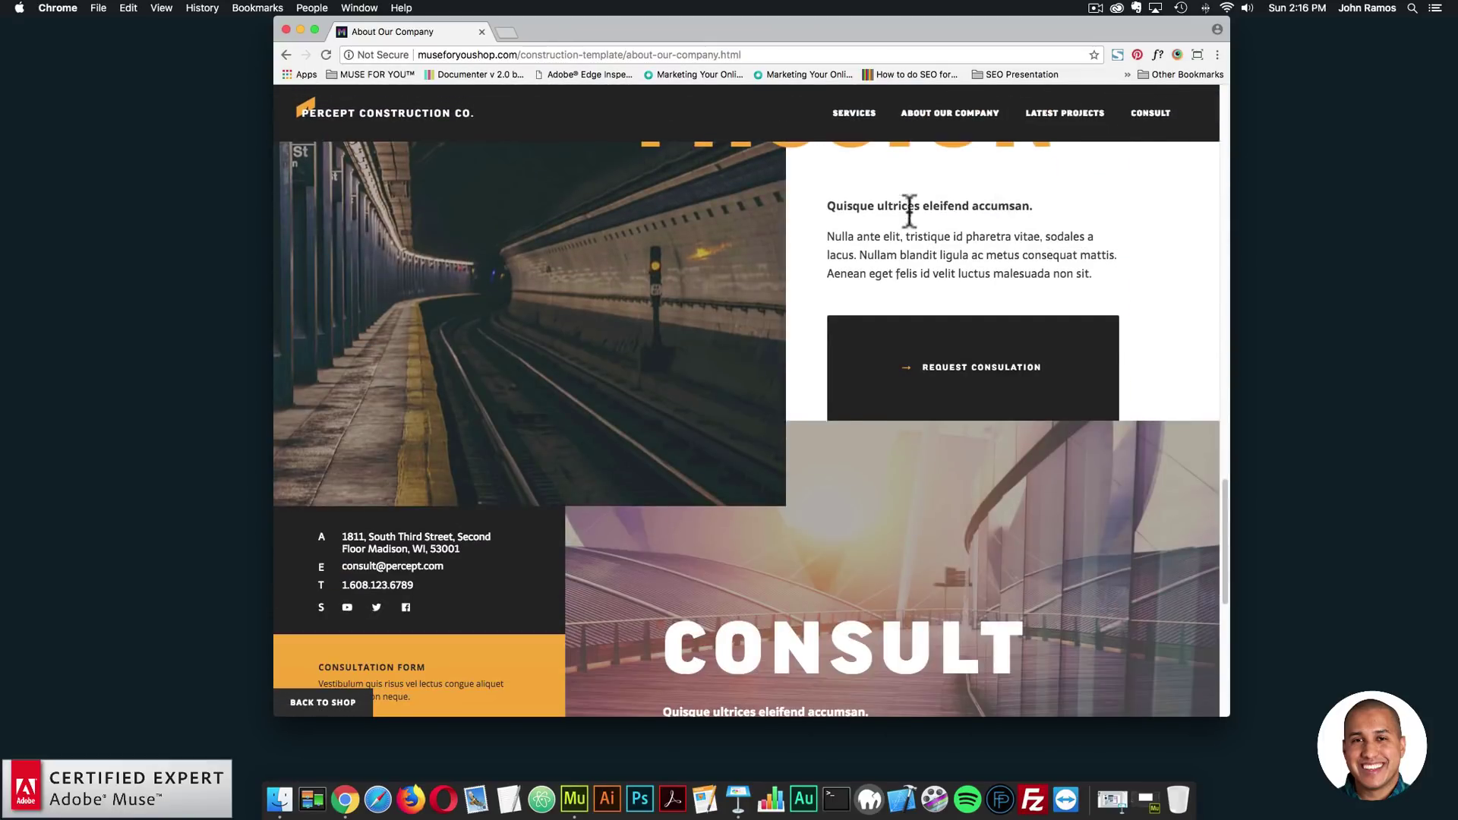
pyautogui.scroll(3, 895, 223)
pyautogui.scroll(-1, 895, 224)
pyautogui.scroll(-5, 555, 421)
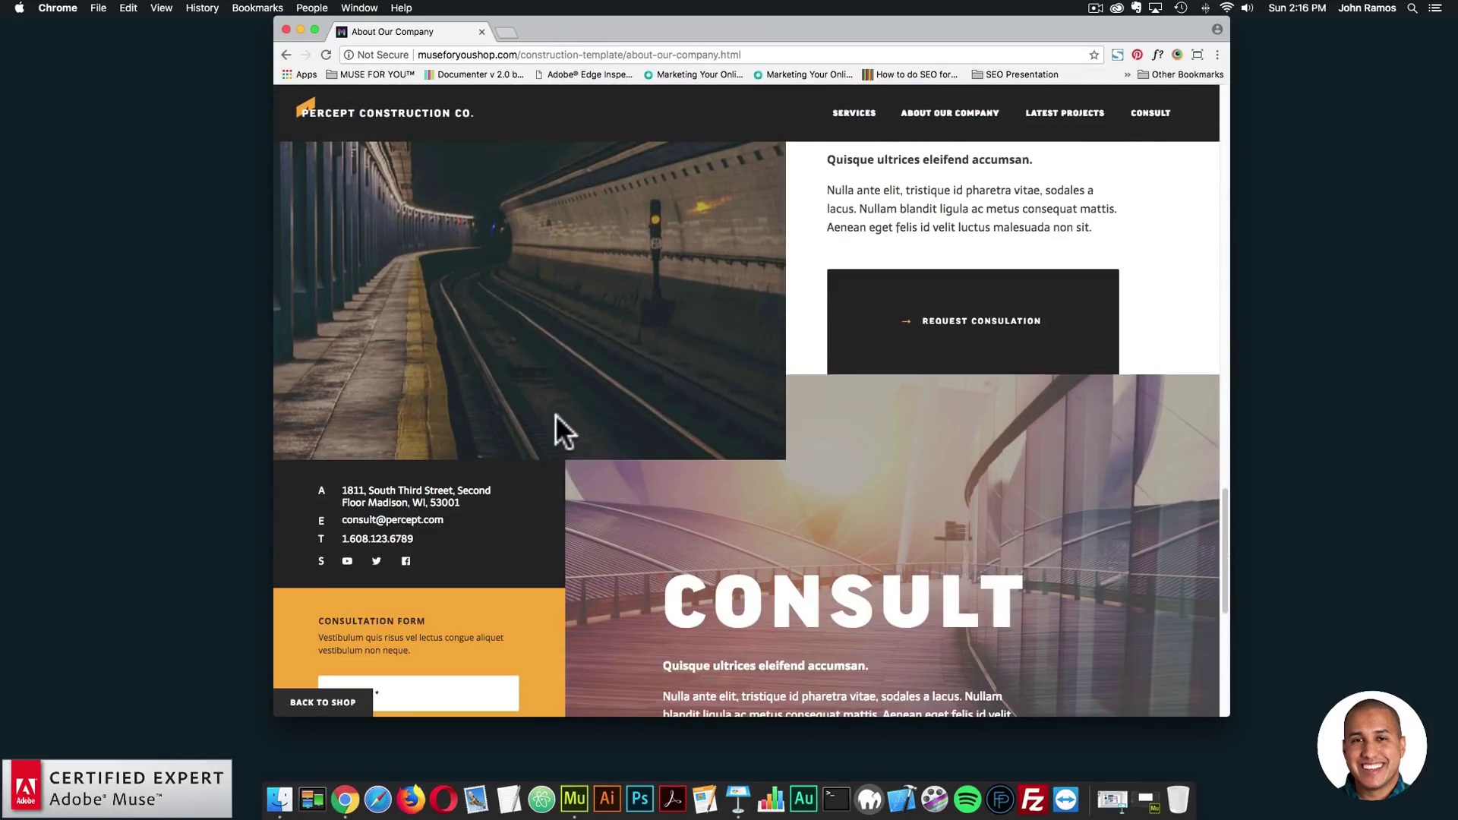
pyautogui.scroll(-6, 546, 308)
pyautogui.scroll(15, 615, 362)
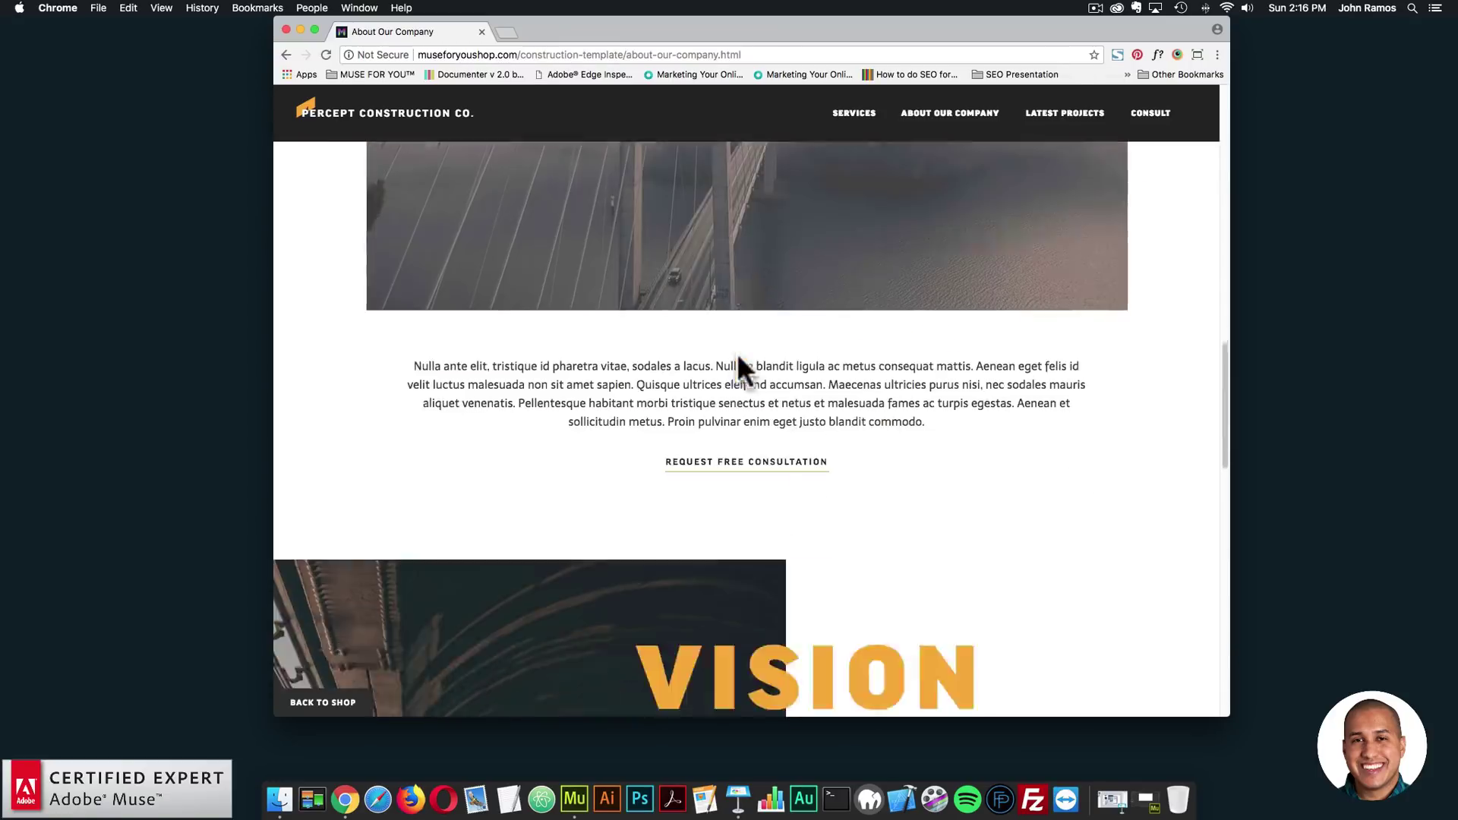
pyautogui.scroll(-4, 920, 238)
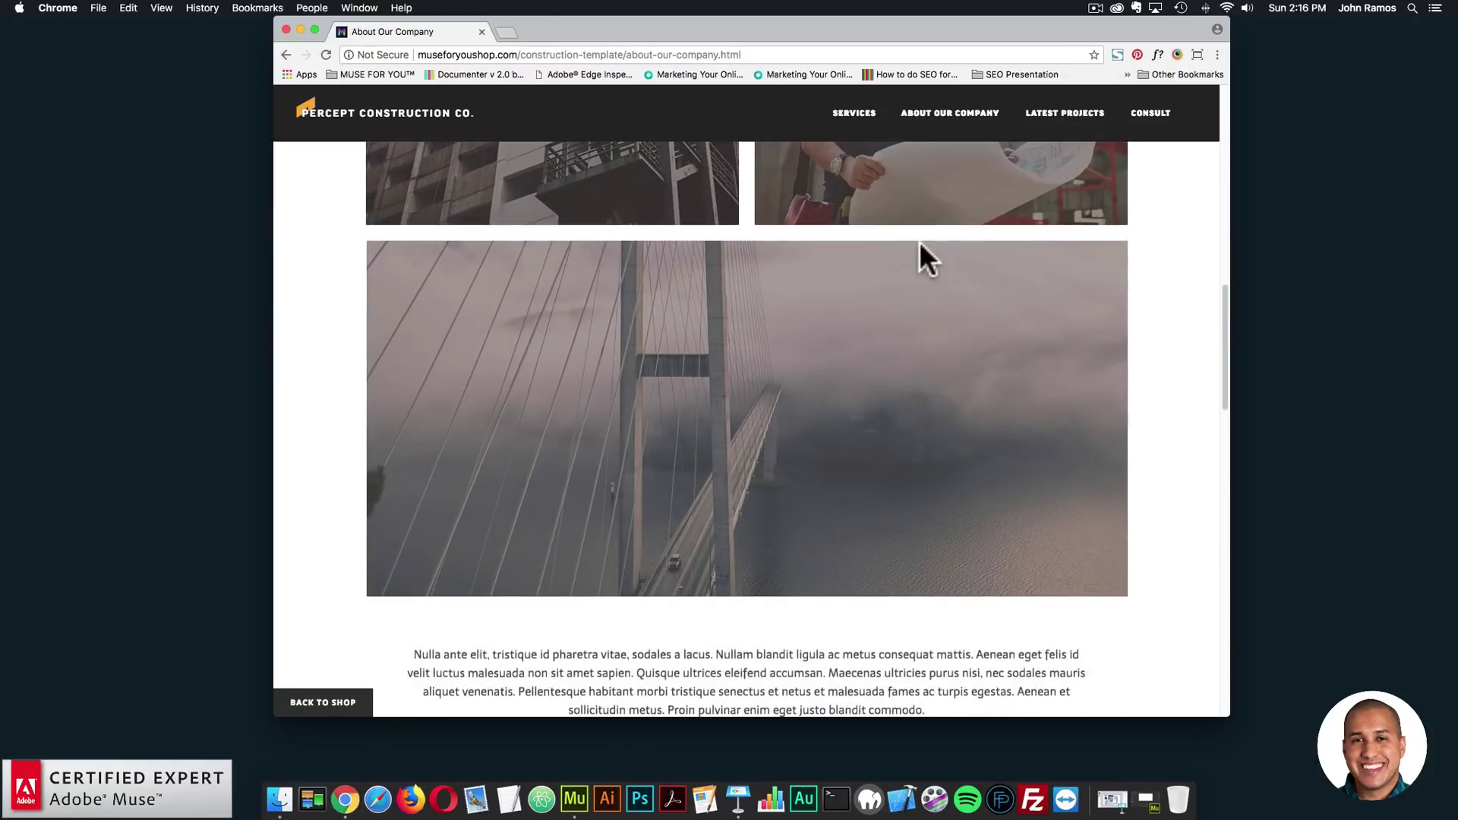
pyautogui.scroll(-5, 941, 243)
pyautogui.scroll(-10, 956, 245)
pyautogui.scroll(8, 733, 281)
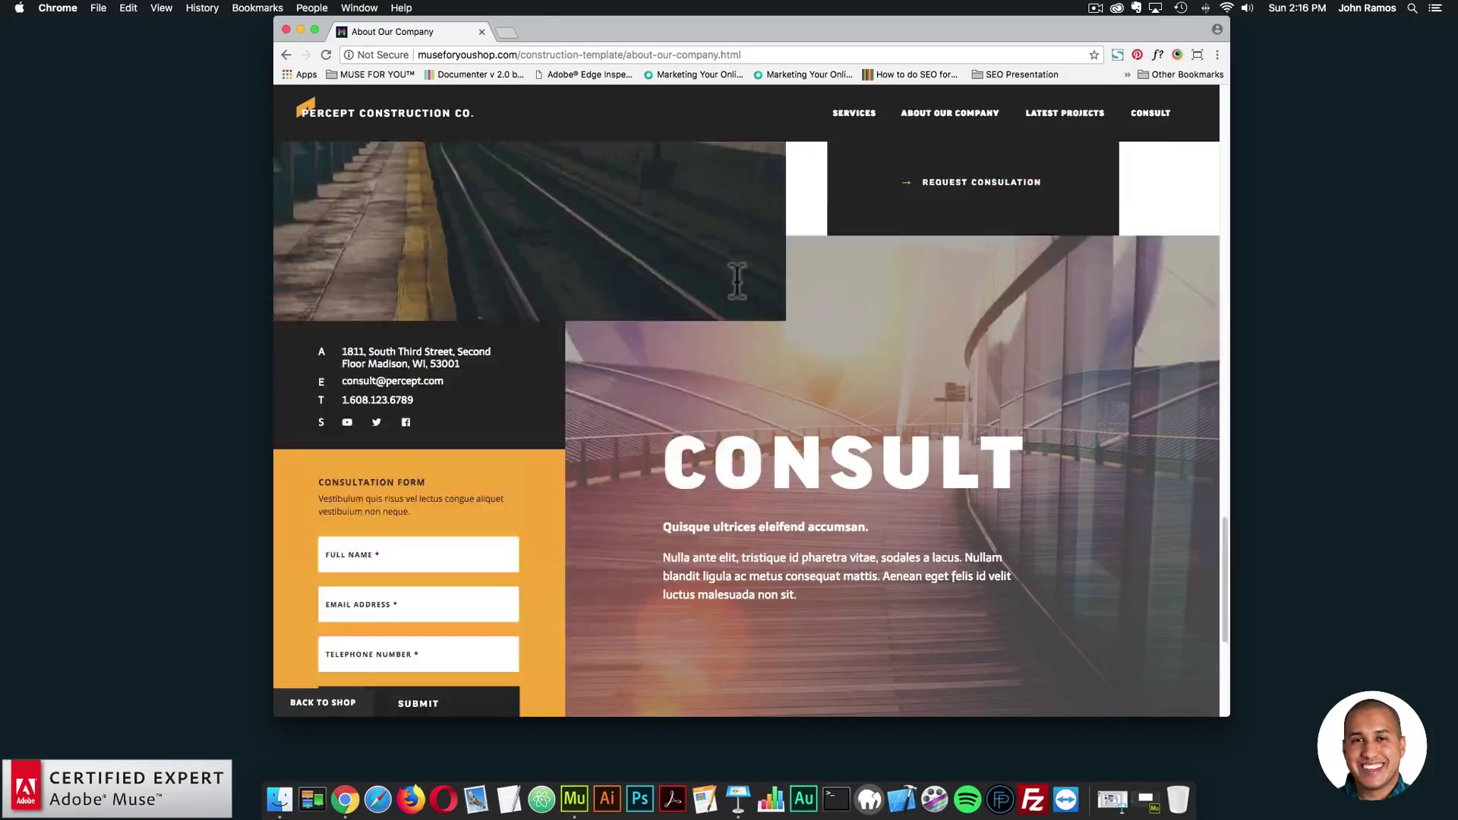
# Open the First Project's details page from Latest Projects and examine its header, About the Build, photo gallery, More Information and footer
pyautogui.click(1098, 98)
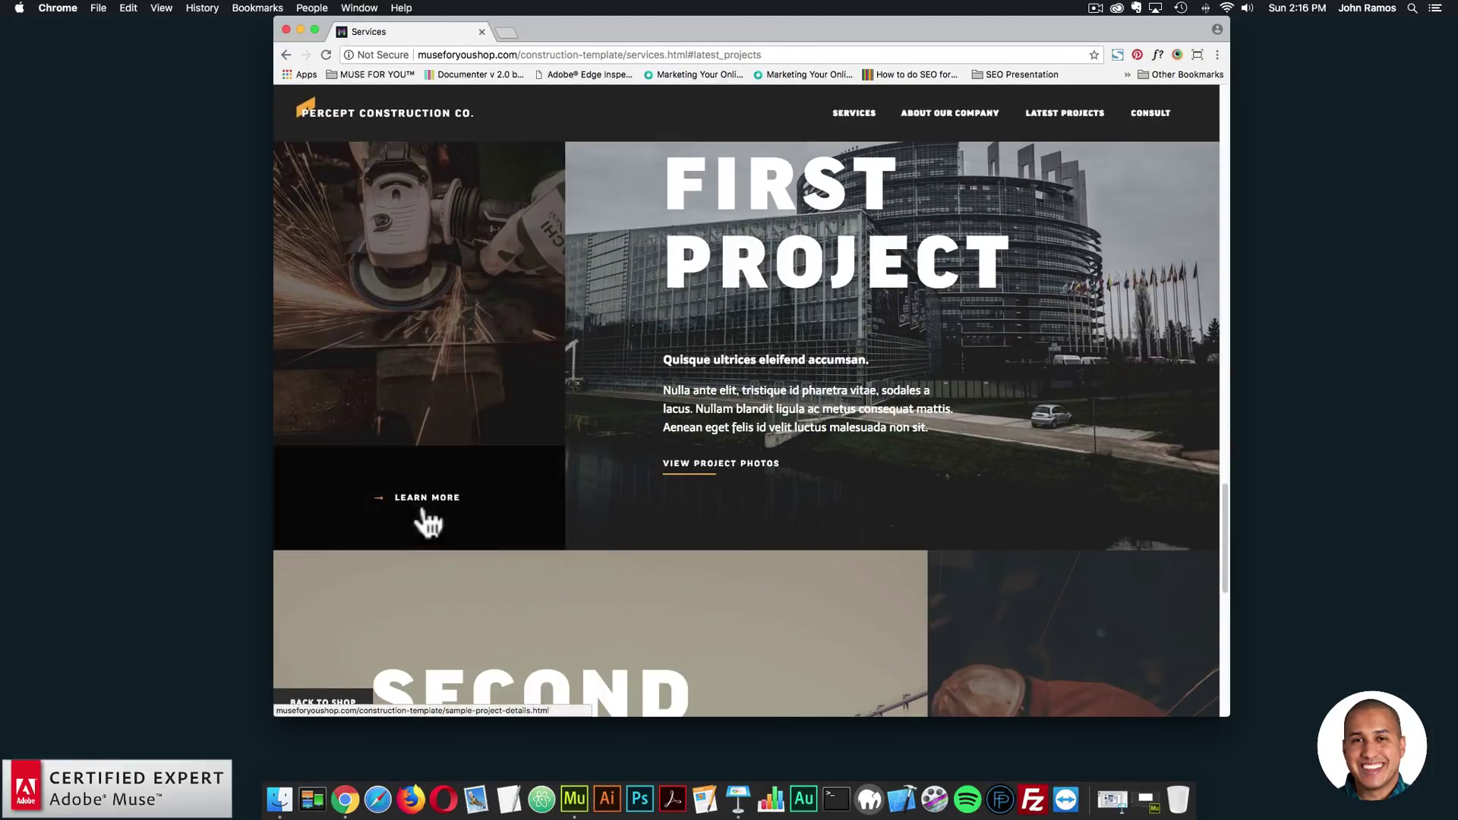
pyautogui.click(420, 502)
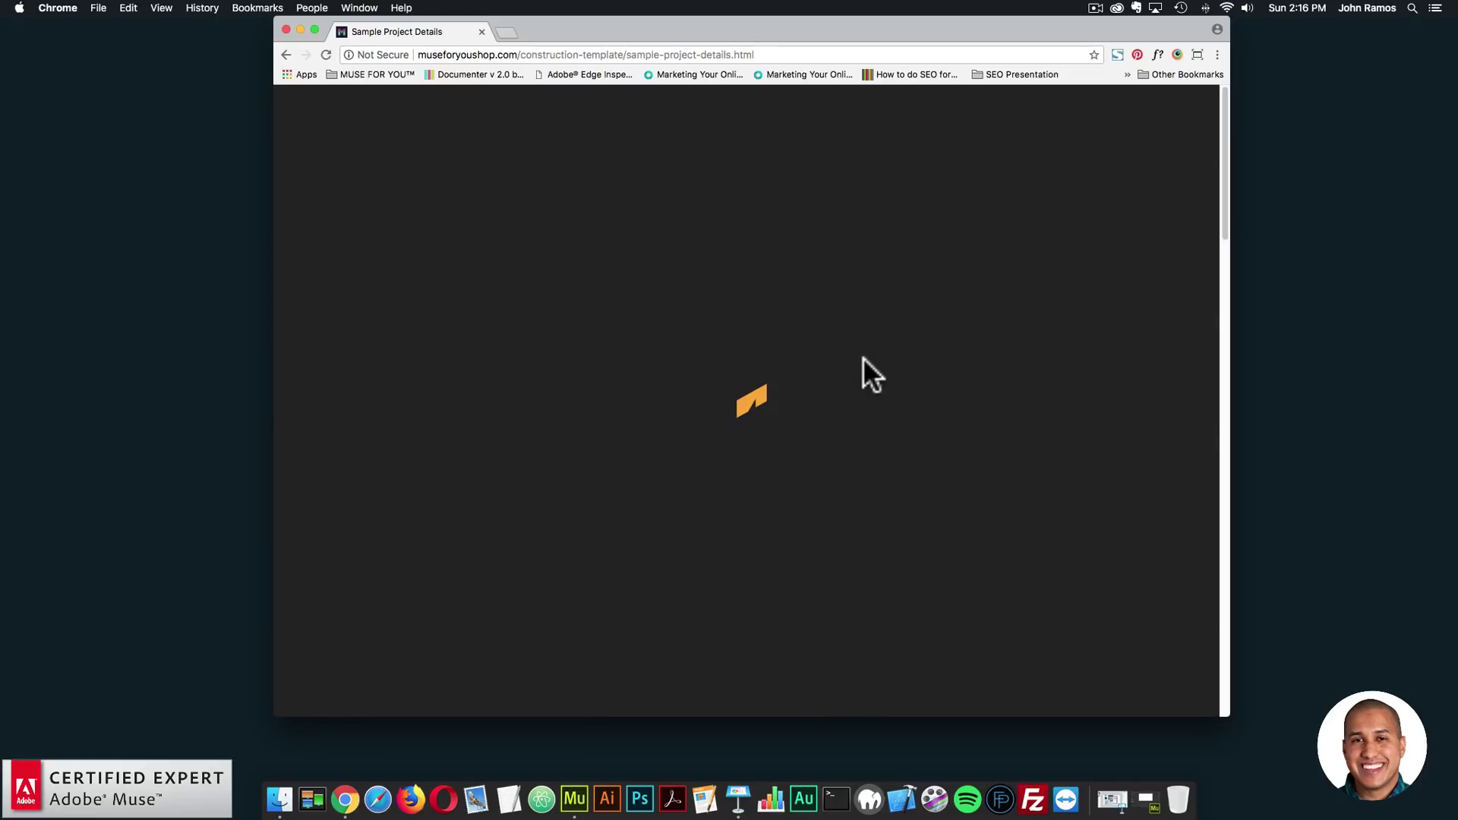
pyautogui.scroll(-10, 841, 391)
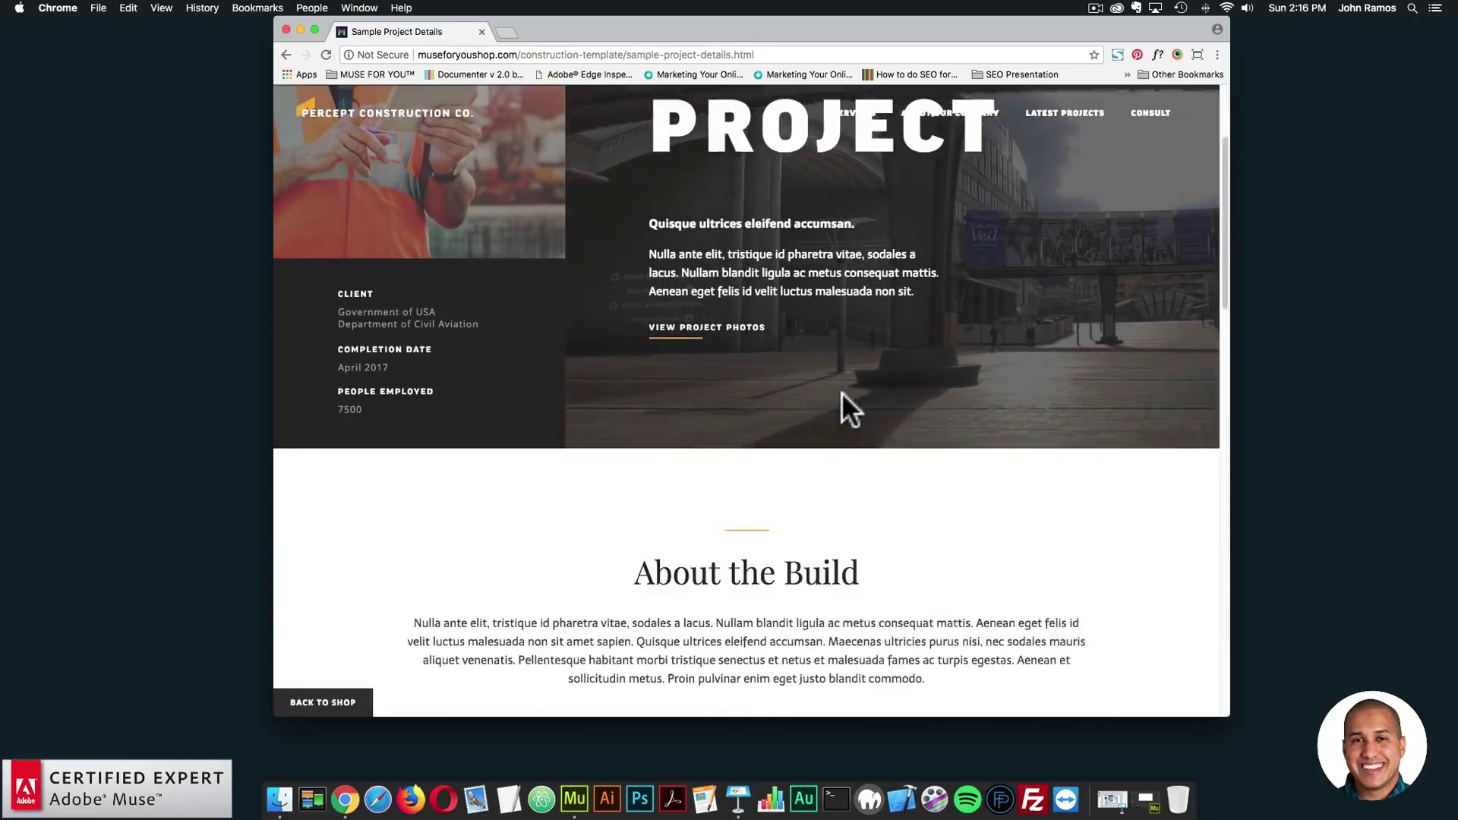
pyautogui.scroll(-8, 854, 406)
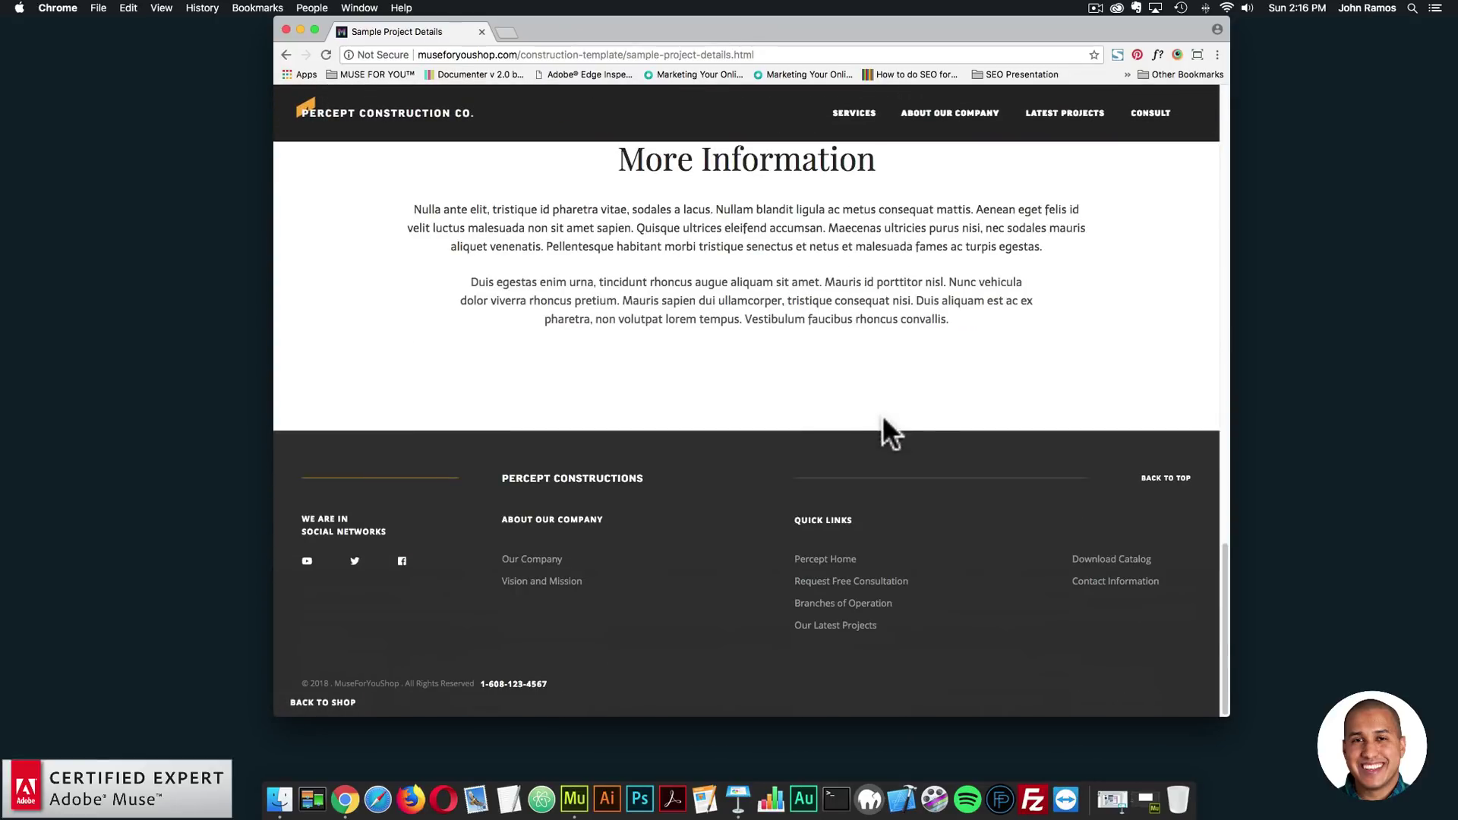
pyautogui.moveTo(1223, 655); pyautogui.dragTo(1220, 148)
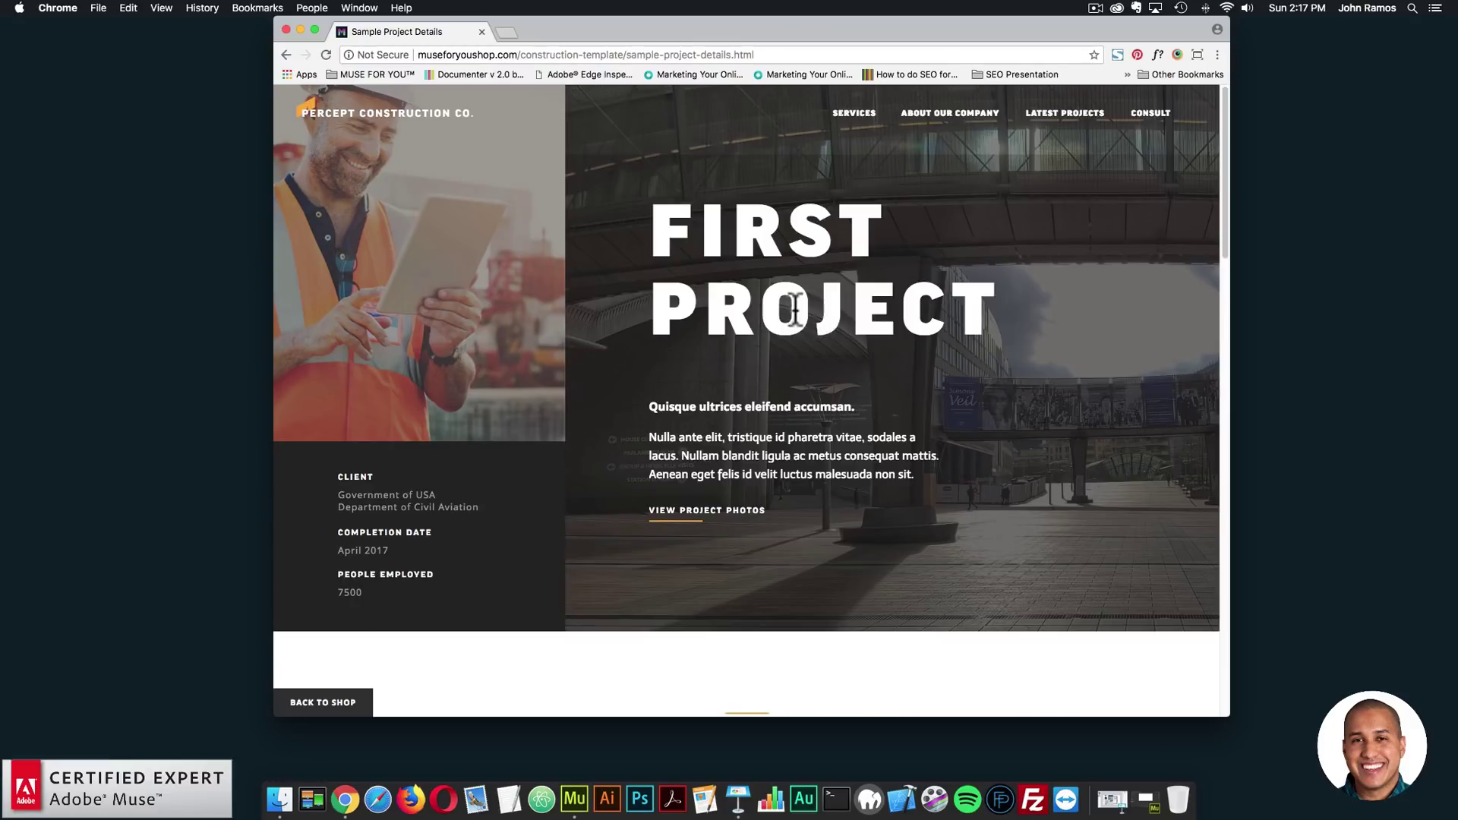
pyautogui.scroll(-15, 827, 258)
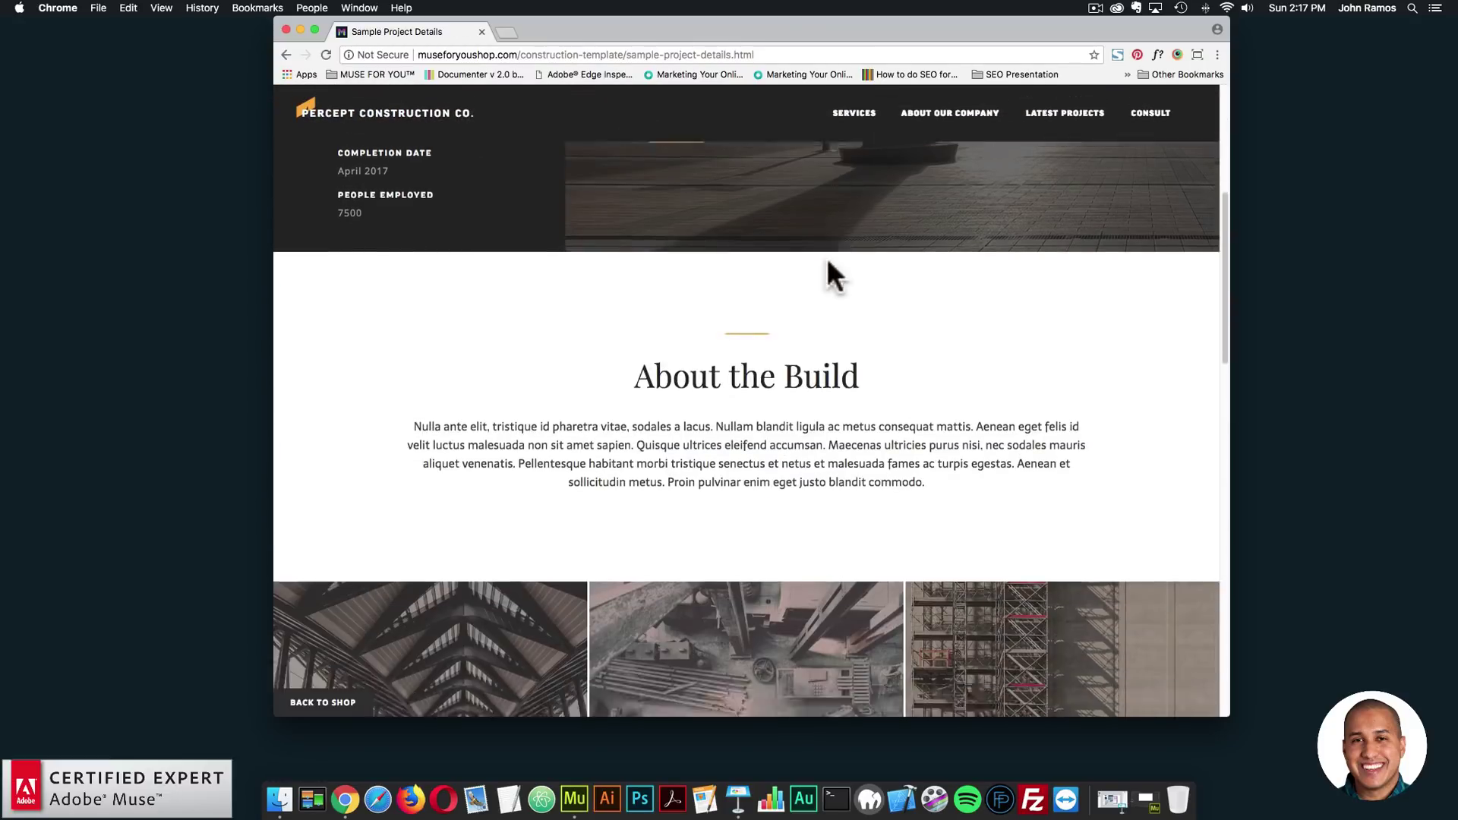
pyautogui.scroll(15, 735, 347)
pyautogui.scroll(-14, 904, 195)
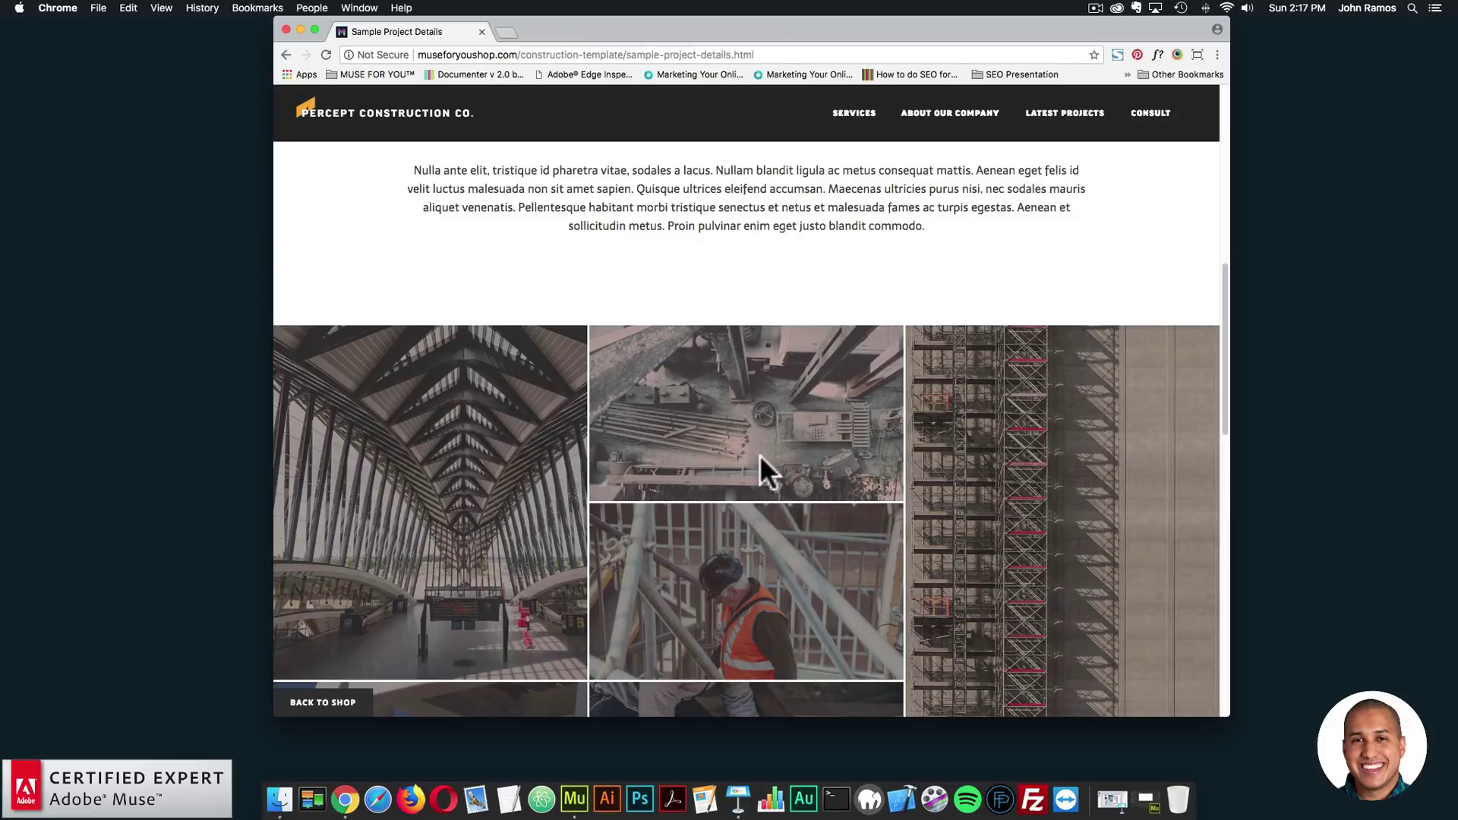
pyautogui.scroll(-1, 687, 427)
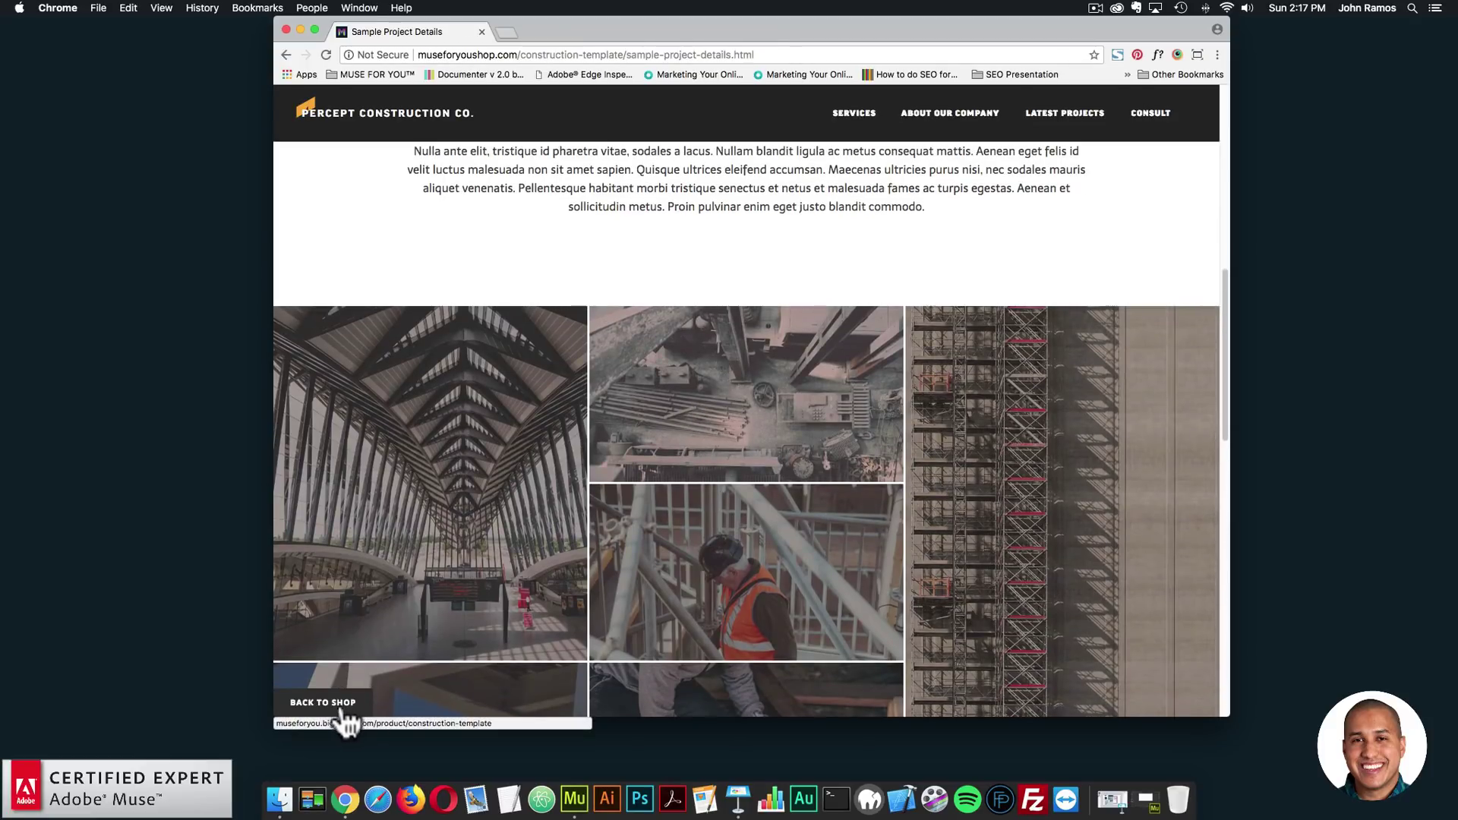
# Return to the Construction Template's shop page and load sizzy.co in a new browser tab
pyautogui.click(341, 706)
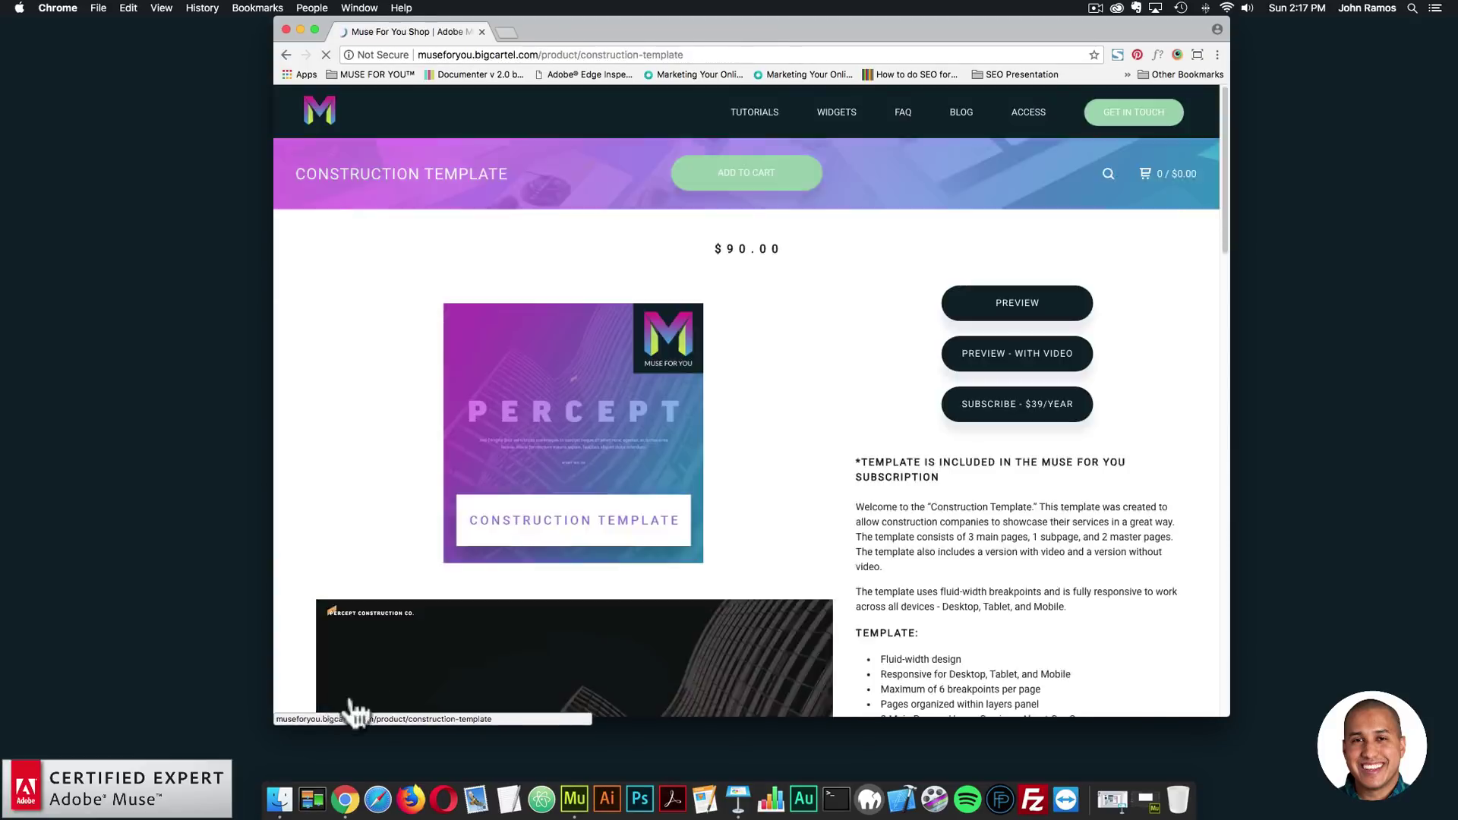
pyautogui.click(506, 32)
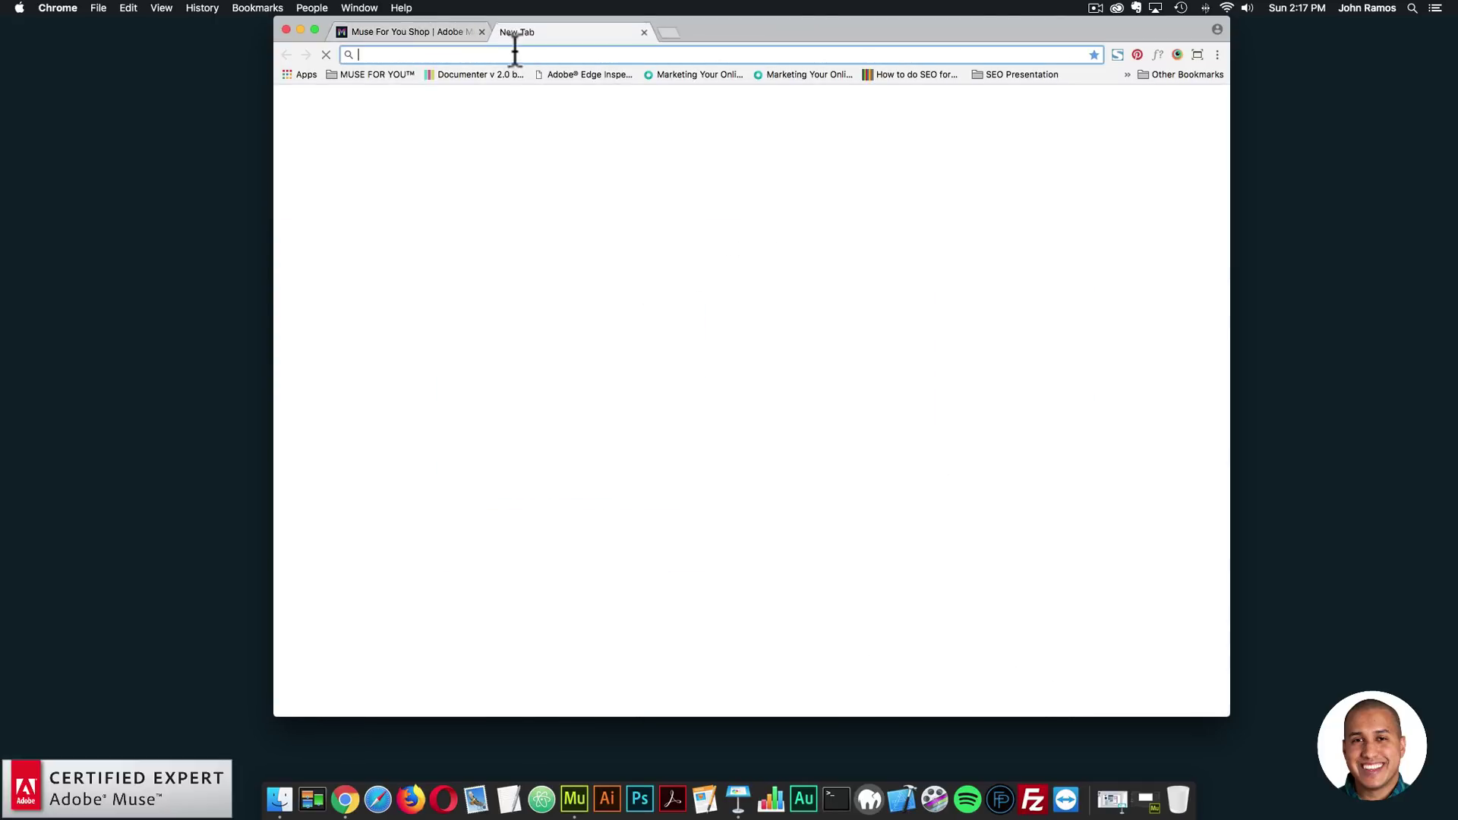
pyautogui.write('sizzy.co')
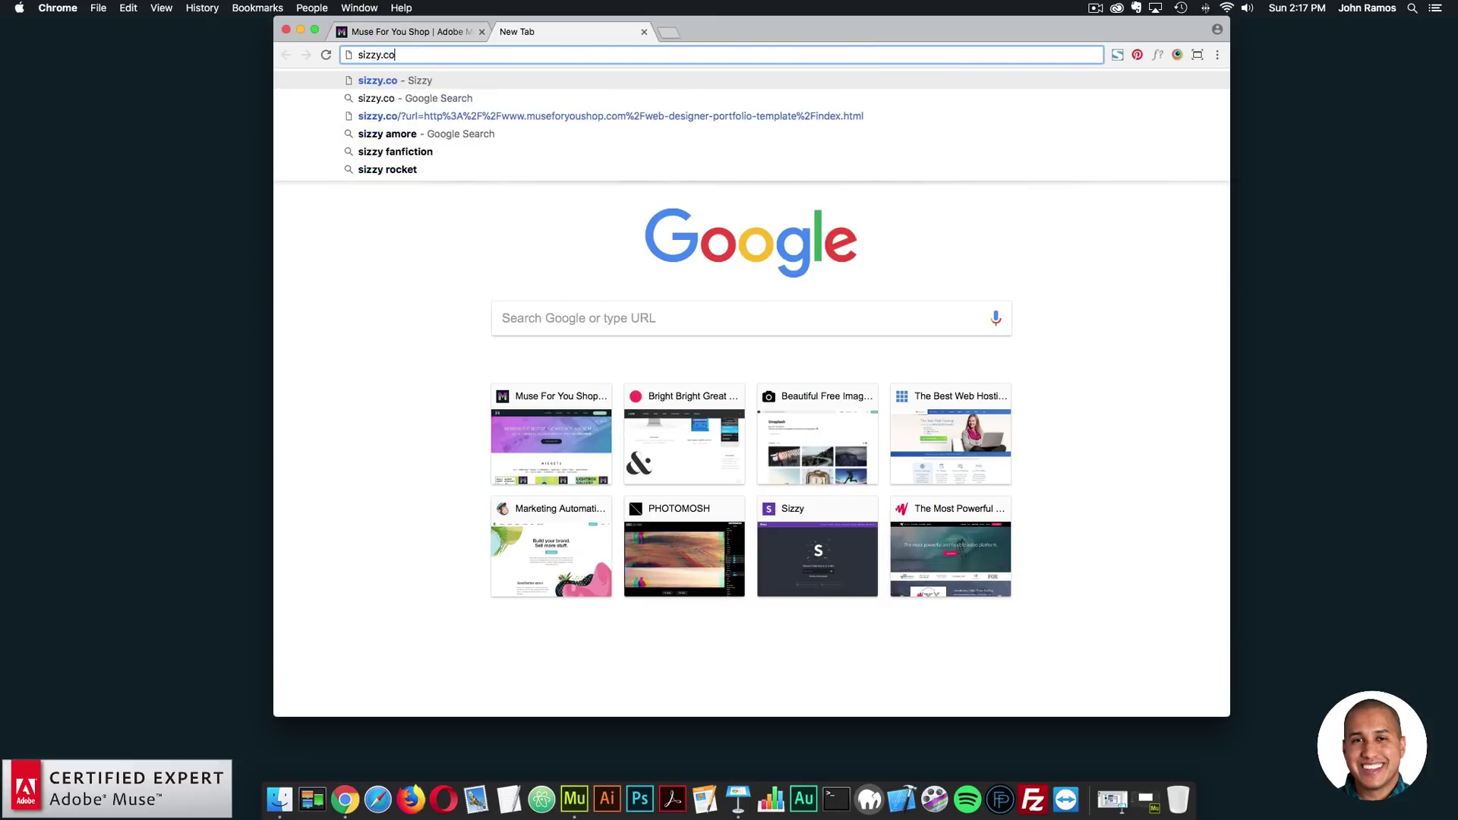
pyautogui.press('Return')
# Copy the address of the without-video preview, museforyoushop.com/construction-template/, and load it in Sizzy
pyautogui.click(421, 30)
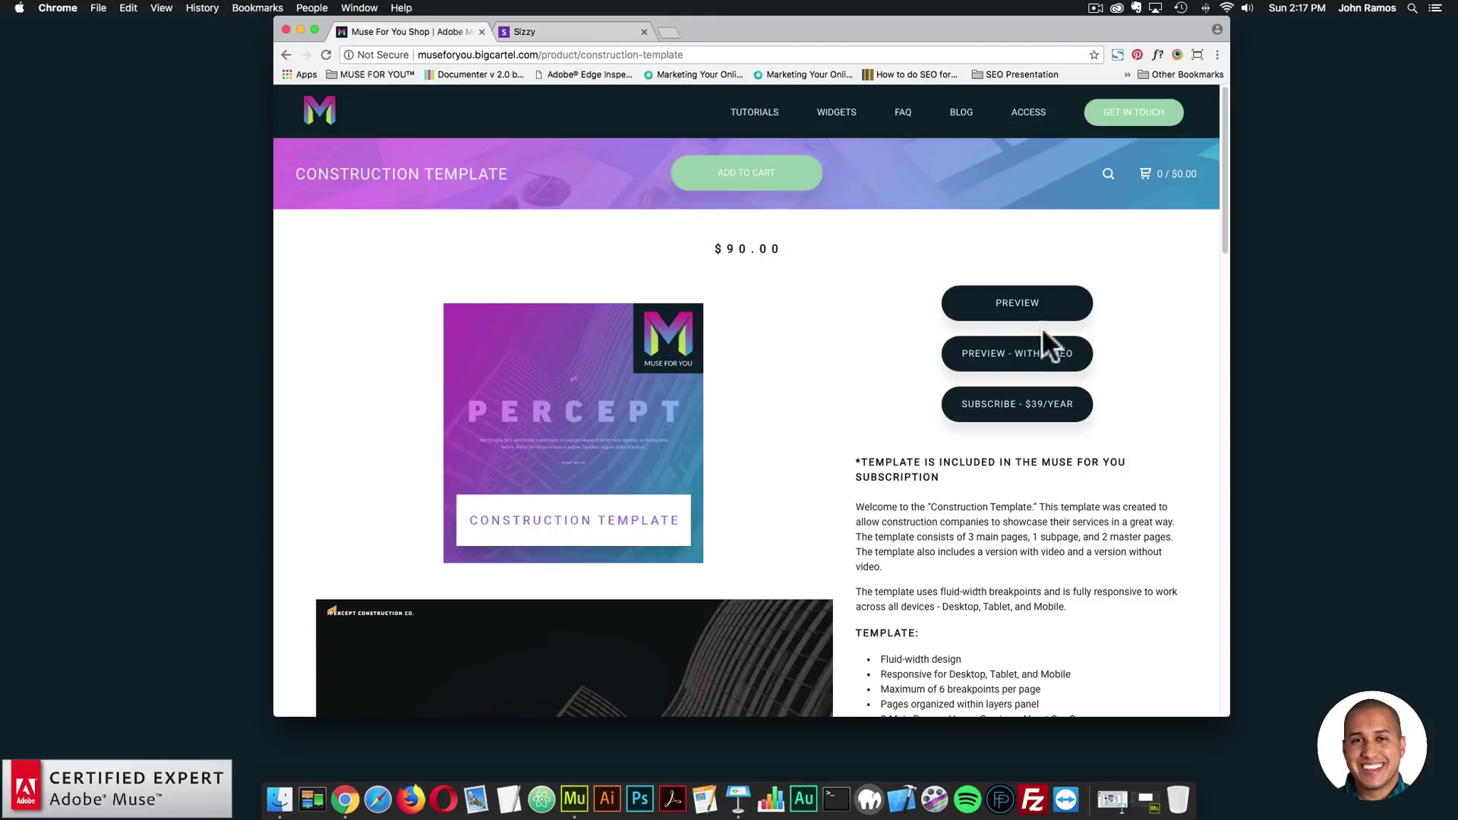
pyautogui.click(1021, 299)
pyautogui.click(642, 55)
pyautogui.press('cmd+c')
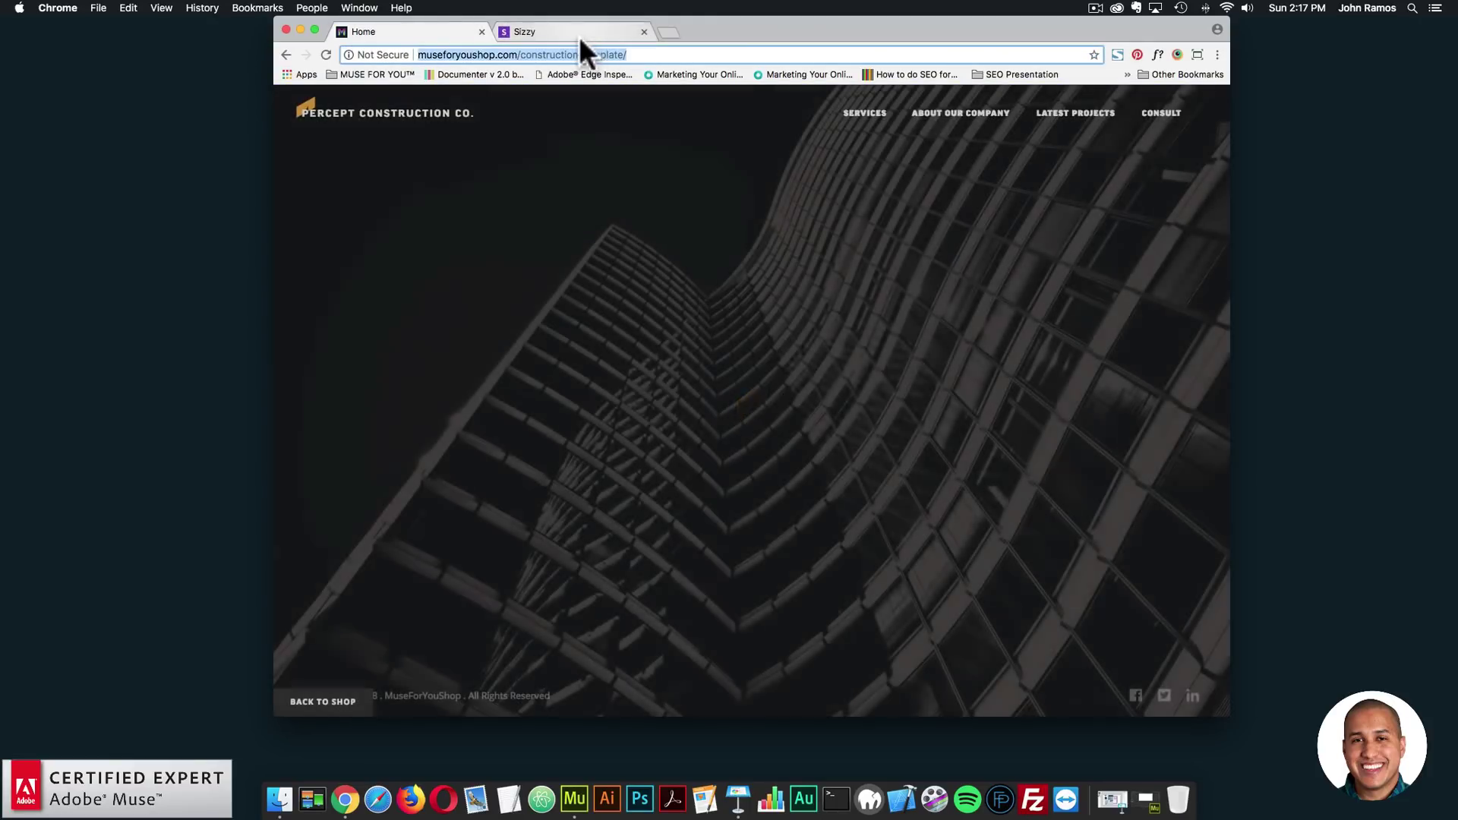
pyautogui.click(571, 31)
pyautogui.click(727, 486)
pyautogui.press('cmd+v')
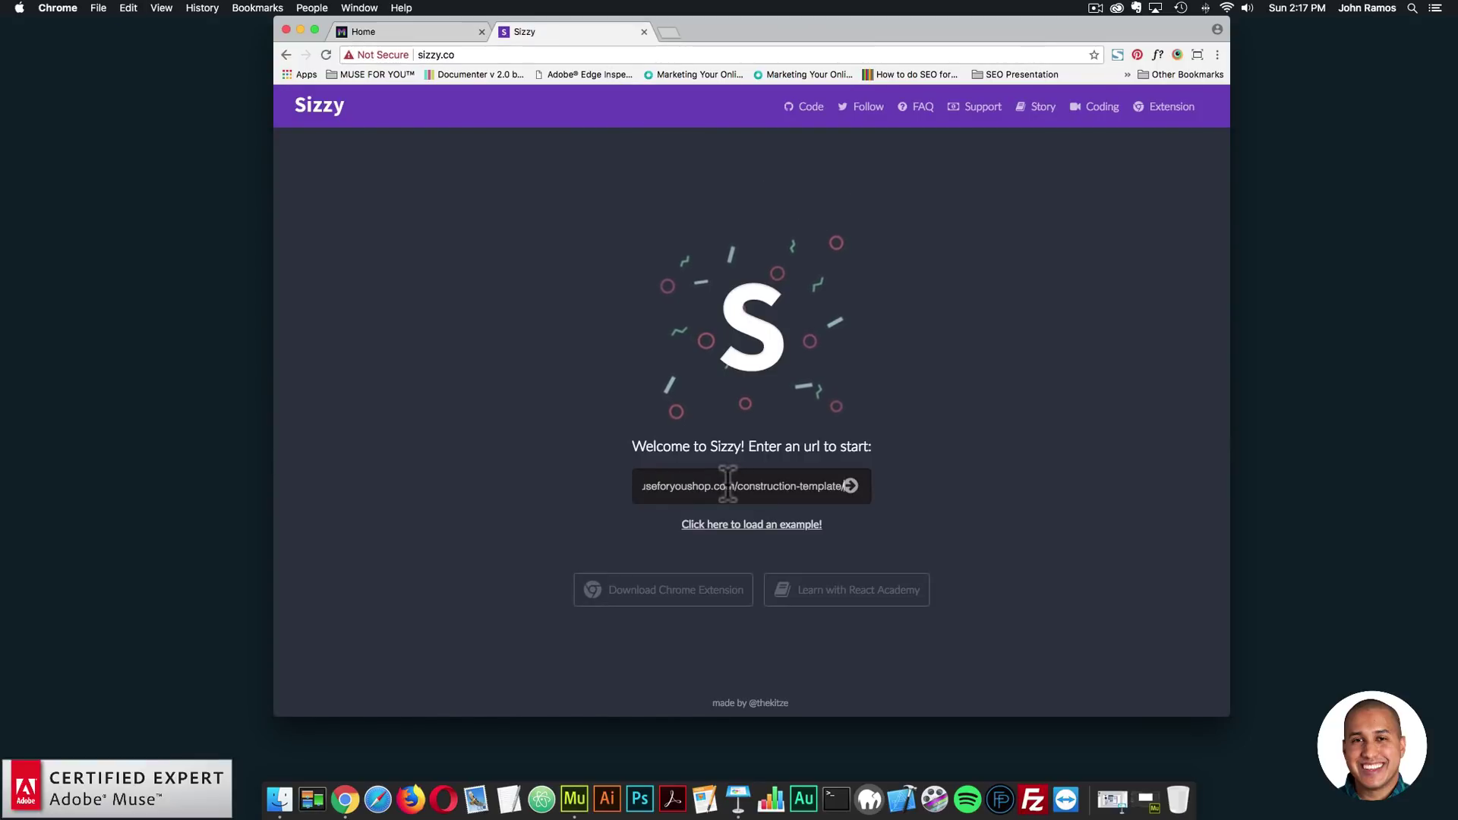
pyautogui.press('Return')
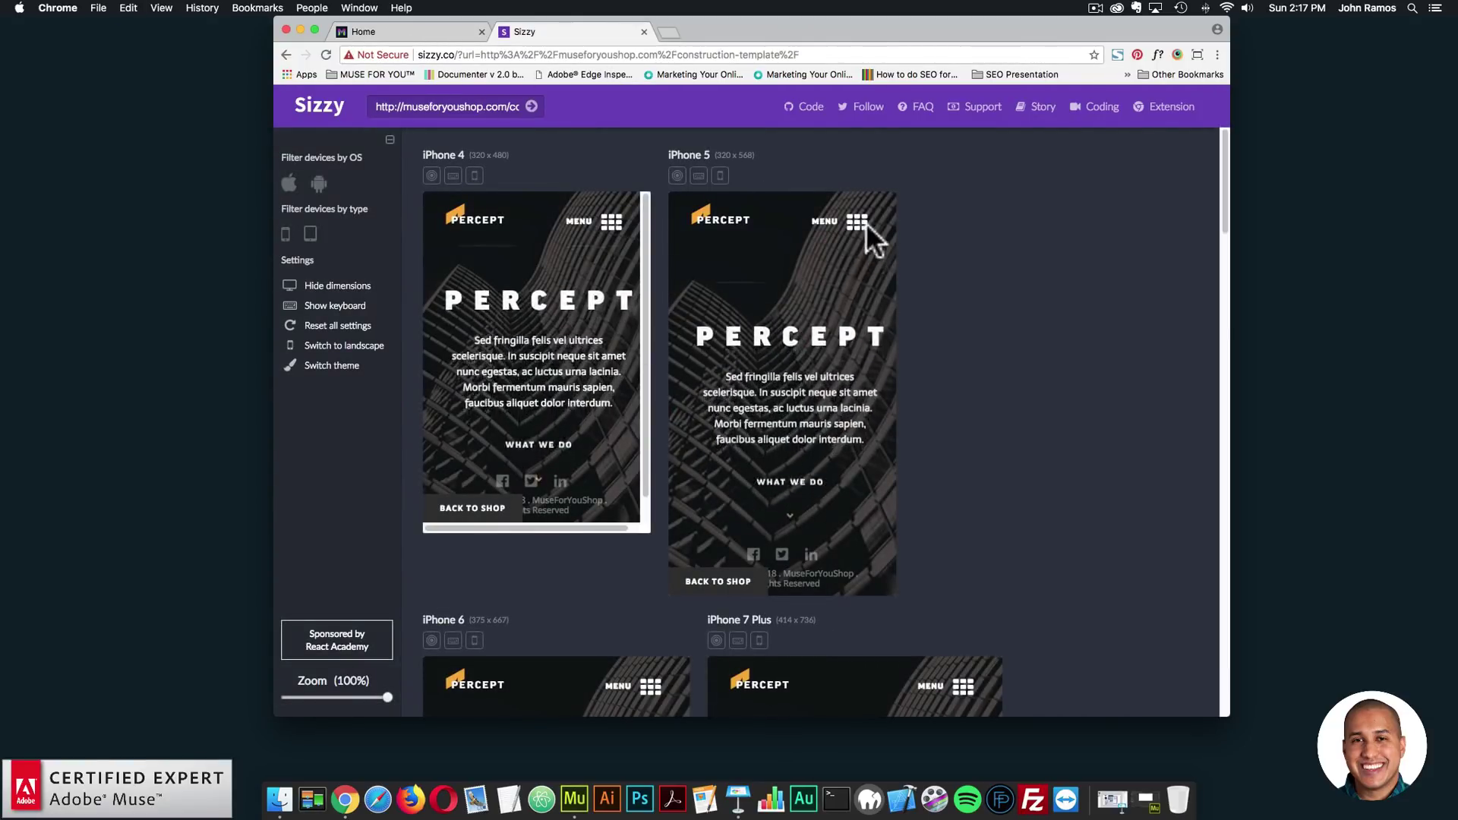
# Test opening and closing the menu in the iPhone 5 preview, then open Our Latest Projects and examine its project blocks
pyautogui.click(857, 222)
pyautogui.click(874, 215)
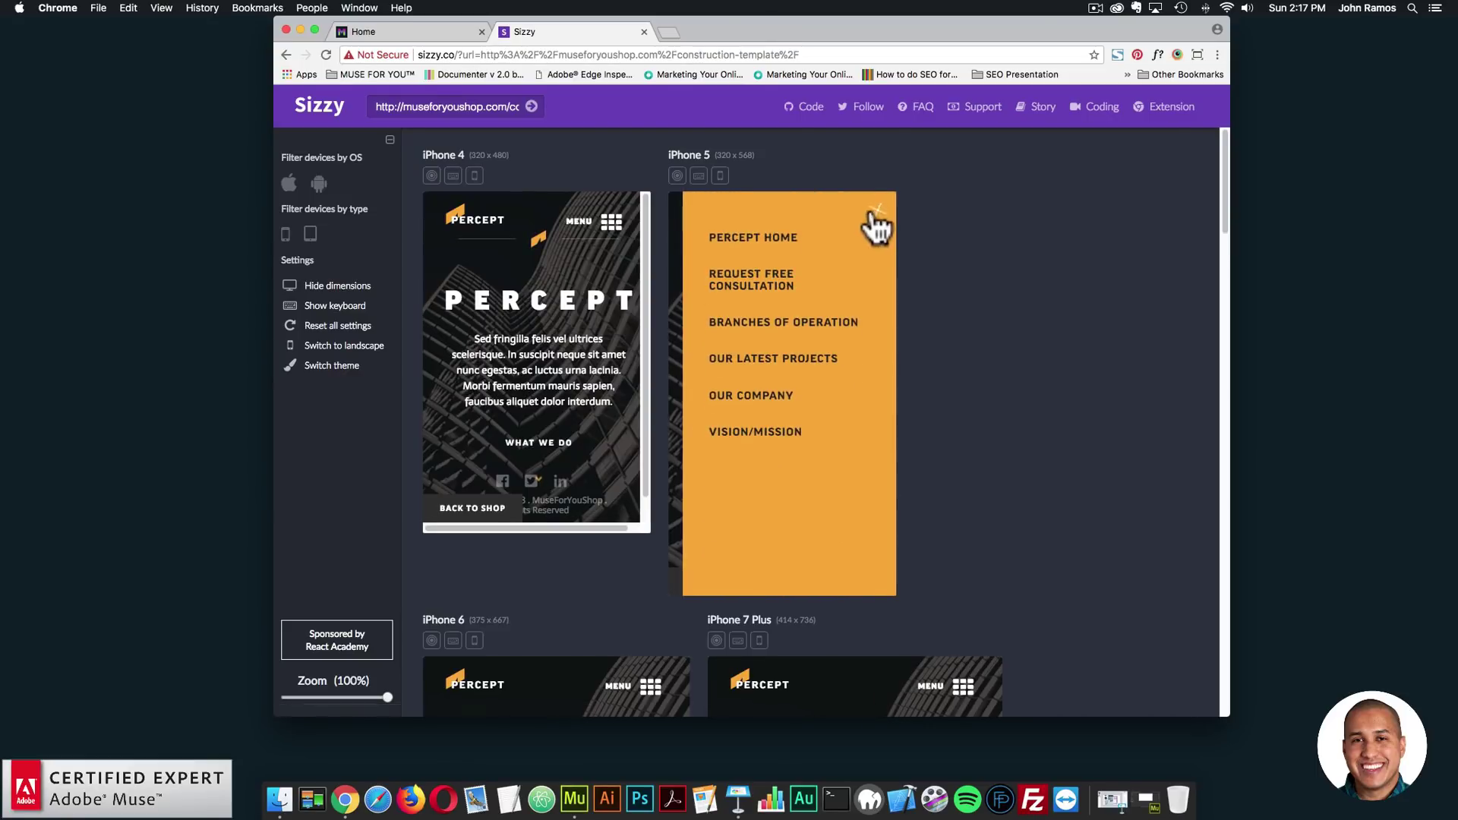
pyautogui.click(858, 221)
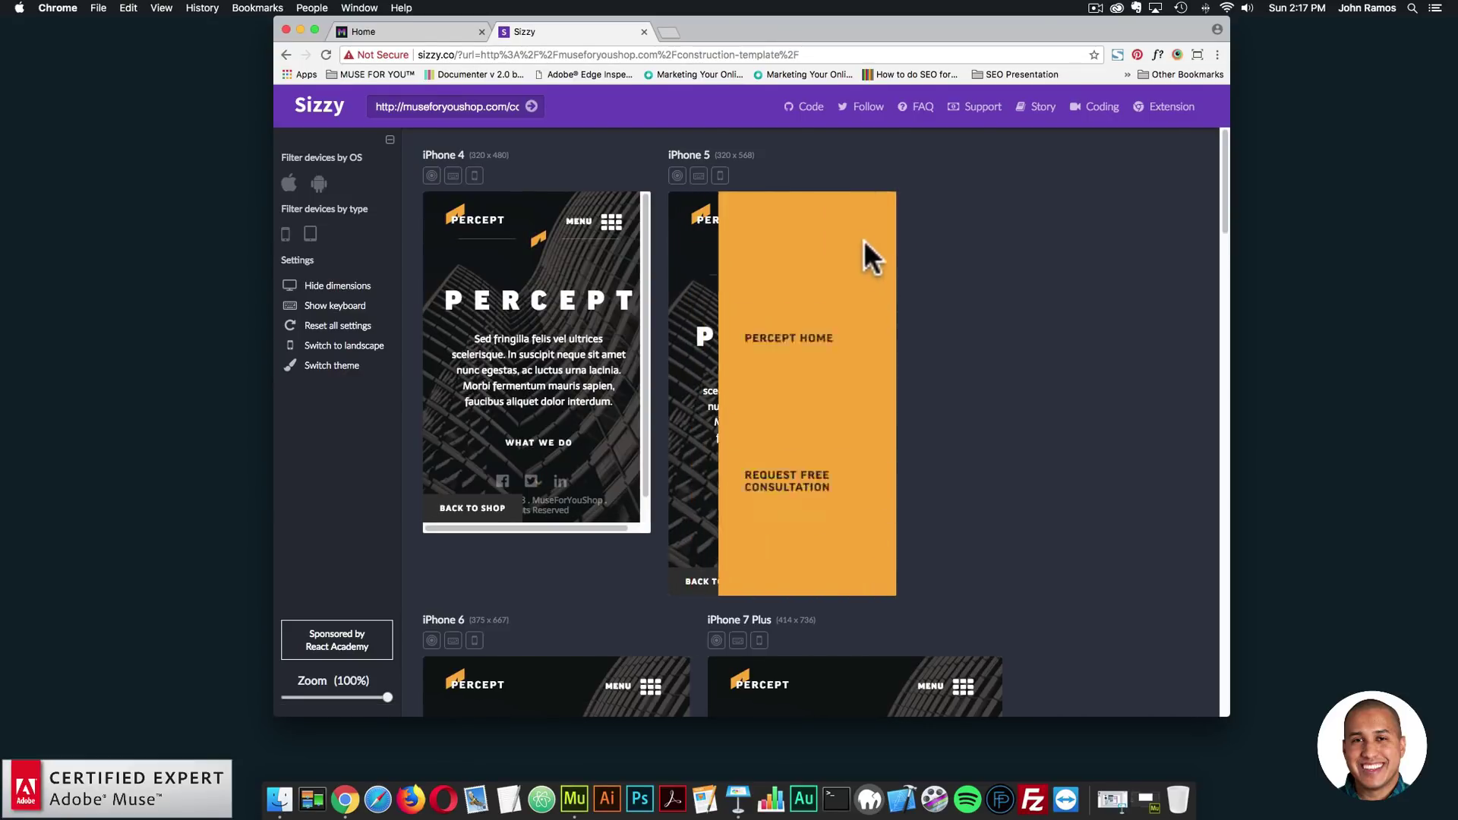
pyautogui.click(798, 355)
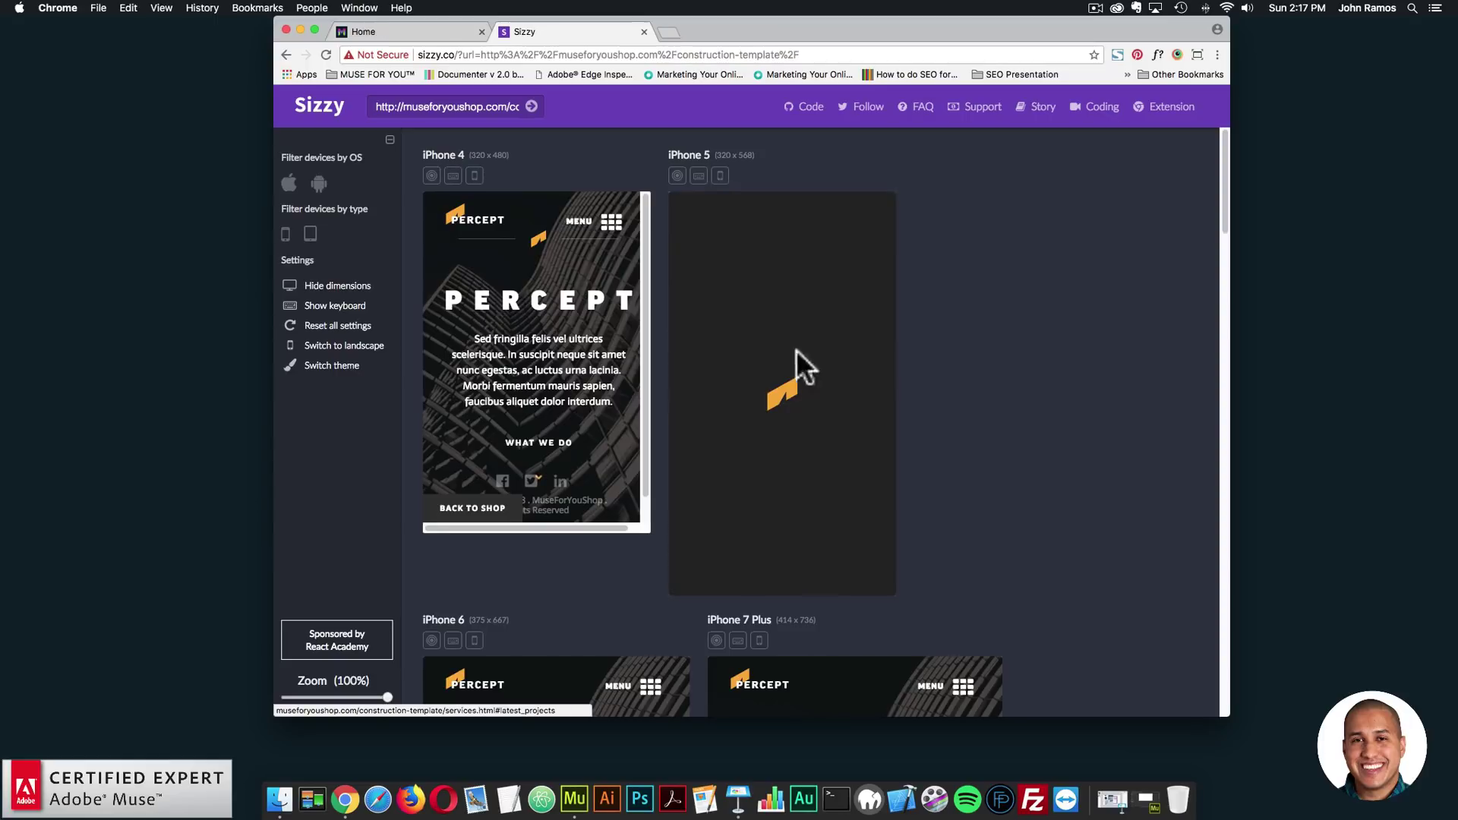
pyautogui.scroll(-5, 836, 320)
pyautogui.scroll(-5, 836, 321)
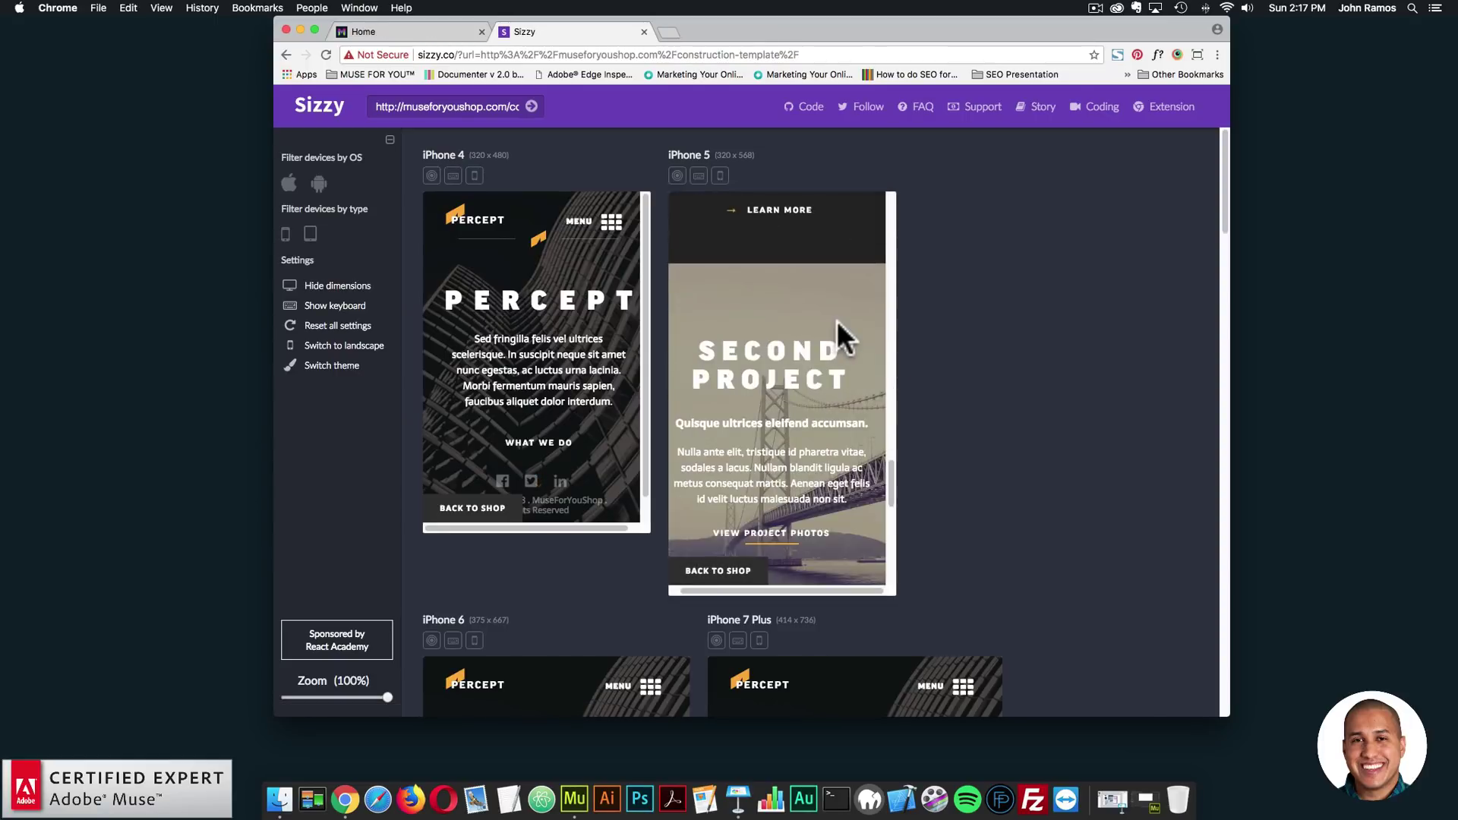
pyautogui.scroll(-10, 1038, 353)
# Open and close the side menu in the iPhone 7 Plus preview
pyautogui.scroll(5, 1046, 357)
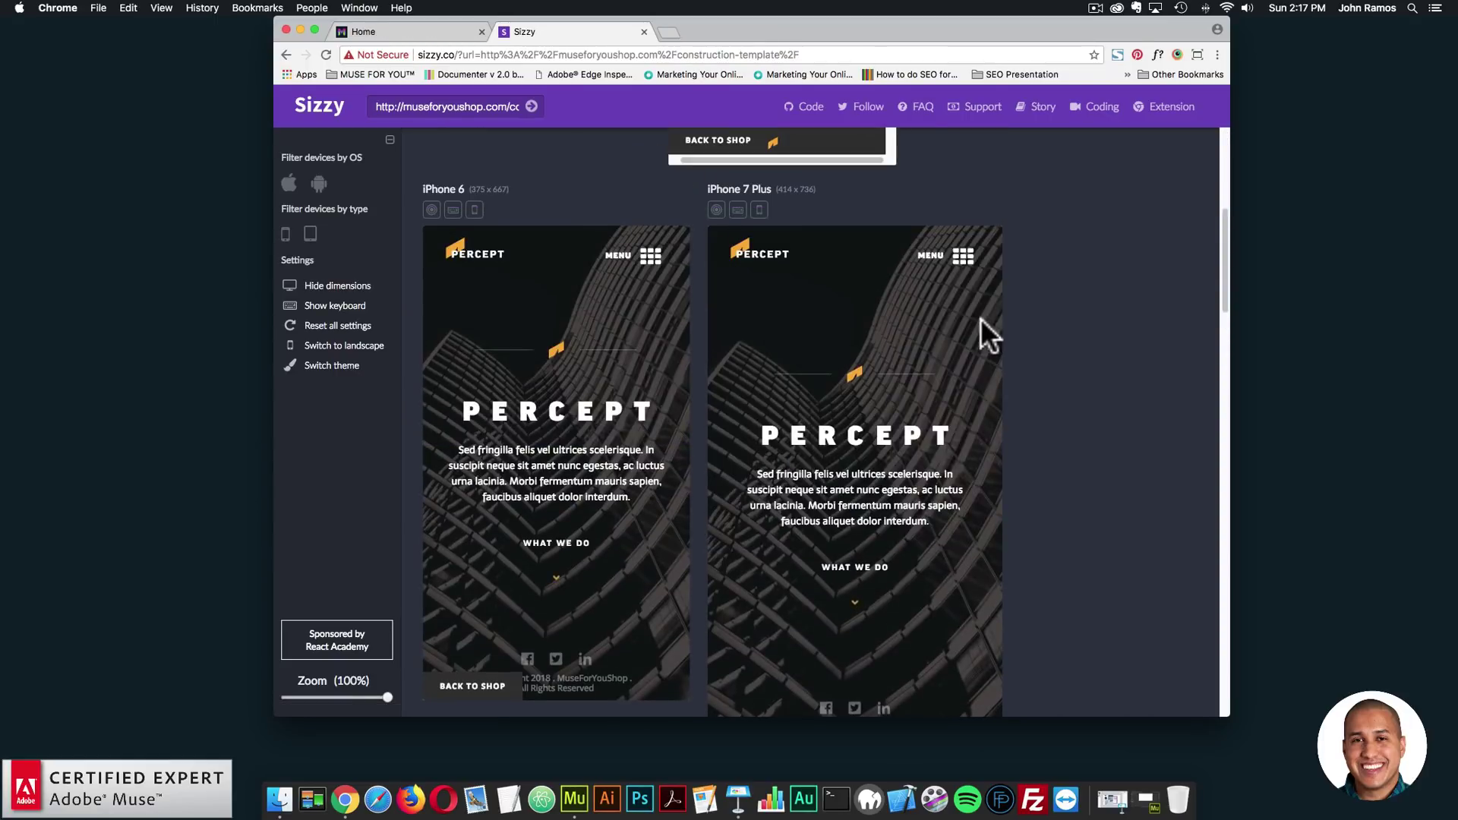
pyautogui.click(965, 260)
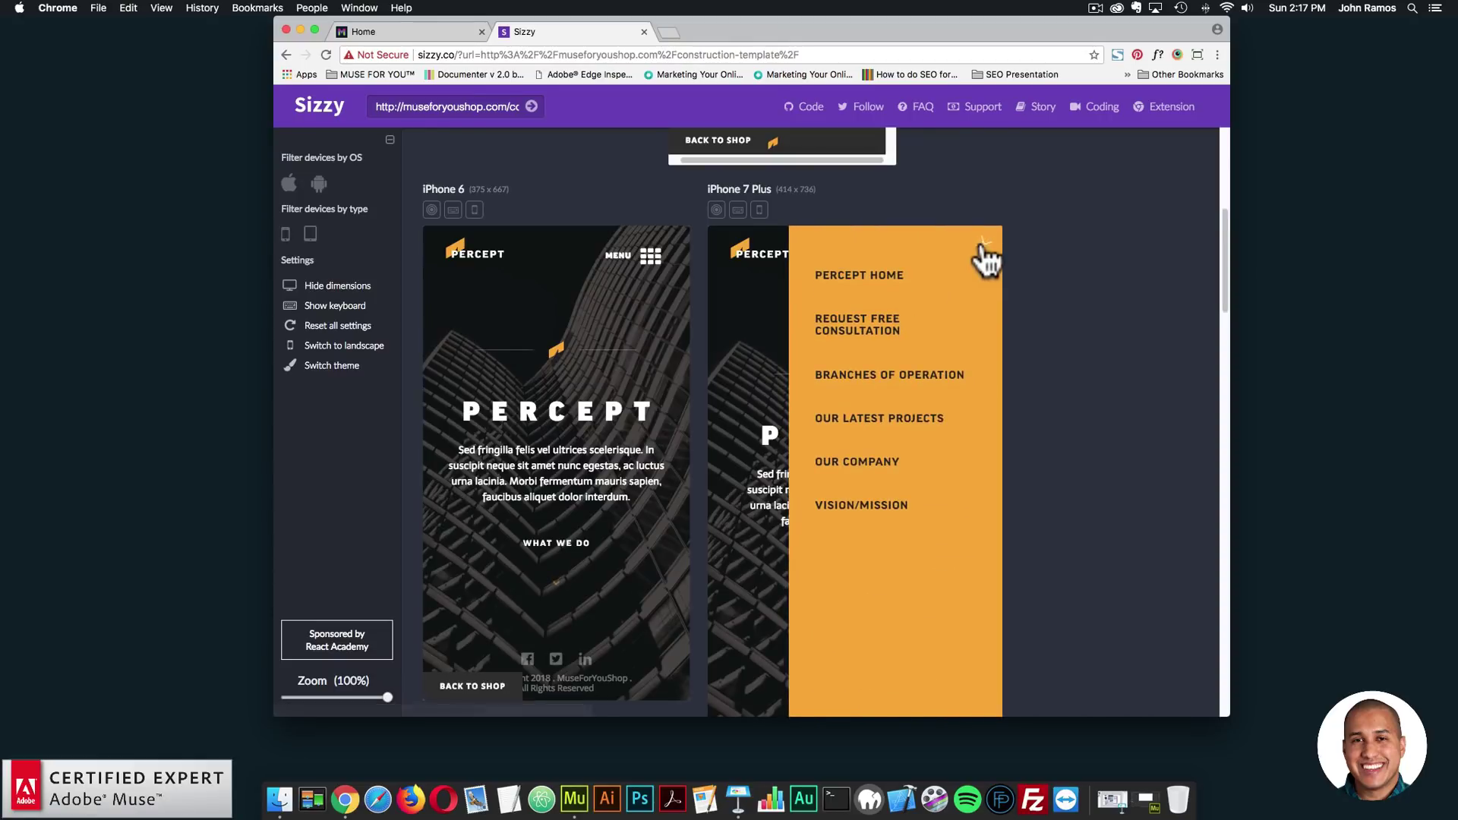
pyautogui.click(975, 259)
# Open the Services page from the iPad Air preview's menu and examine its header and Branches of Operation section
pyautogui.scroll(-10, 1058, 384)
pyautogui.scroll(1, 1054, 384)
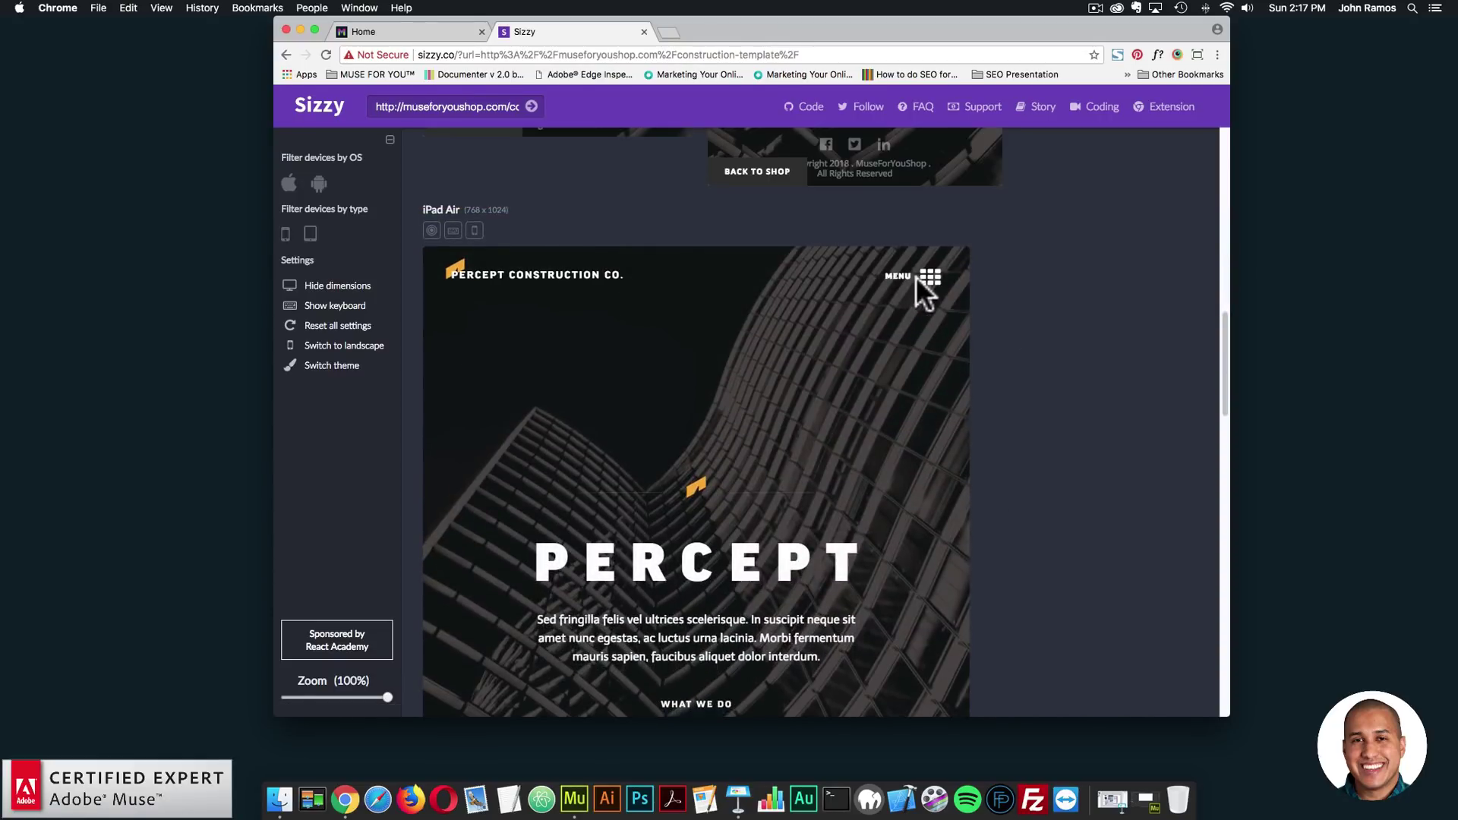
pyautogui.click(943, 288)
pyautogui.click(817, 424)
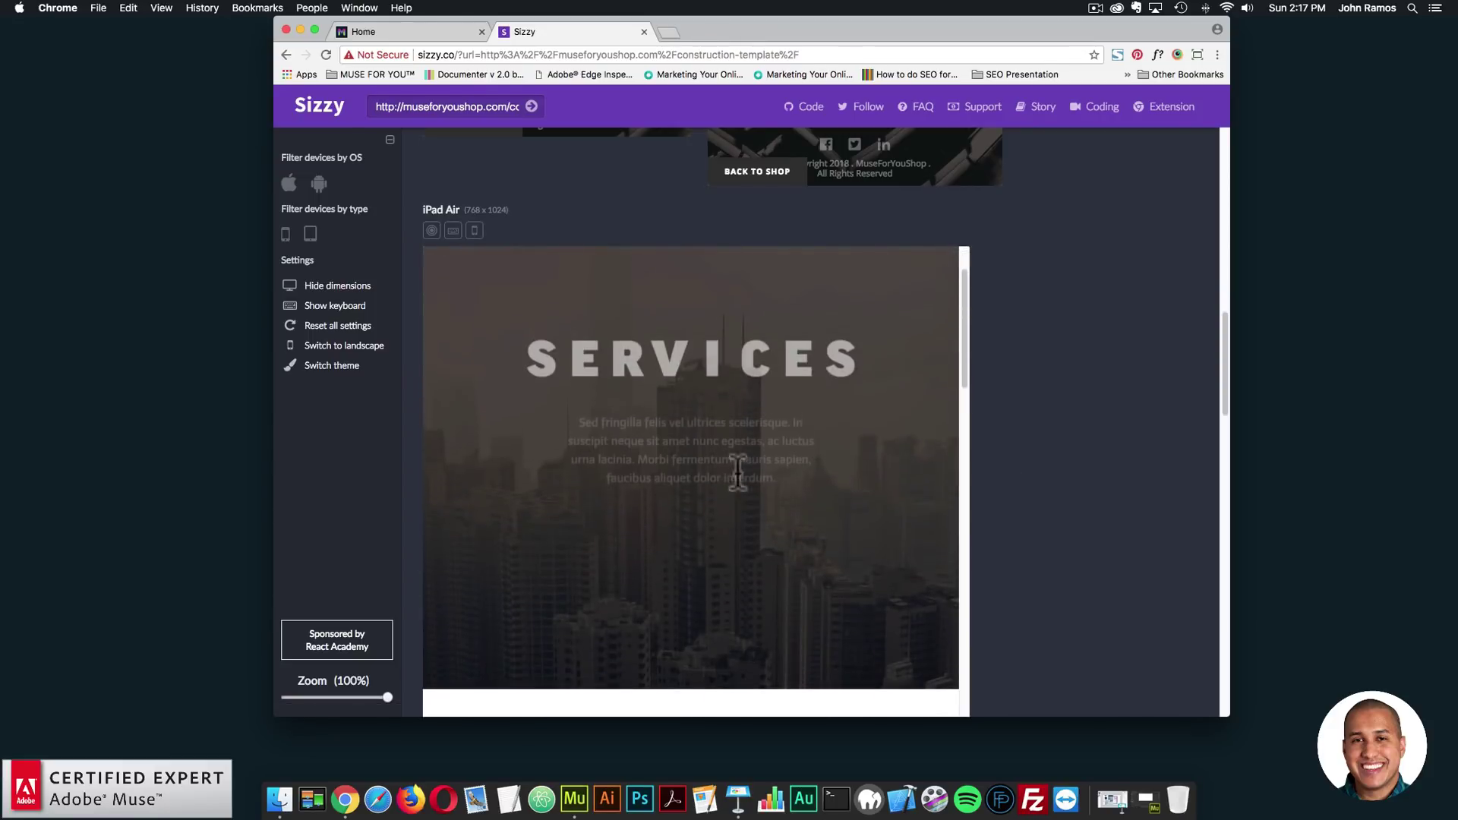
pyautogui.scroll(-3, 990, 450)
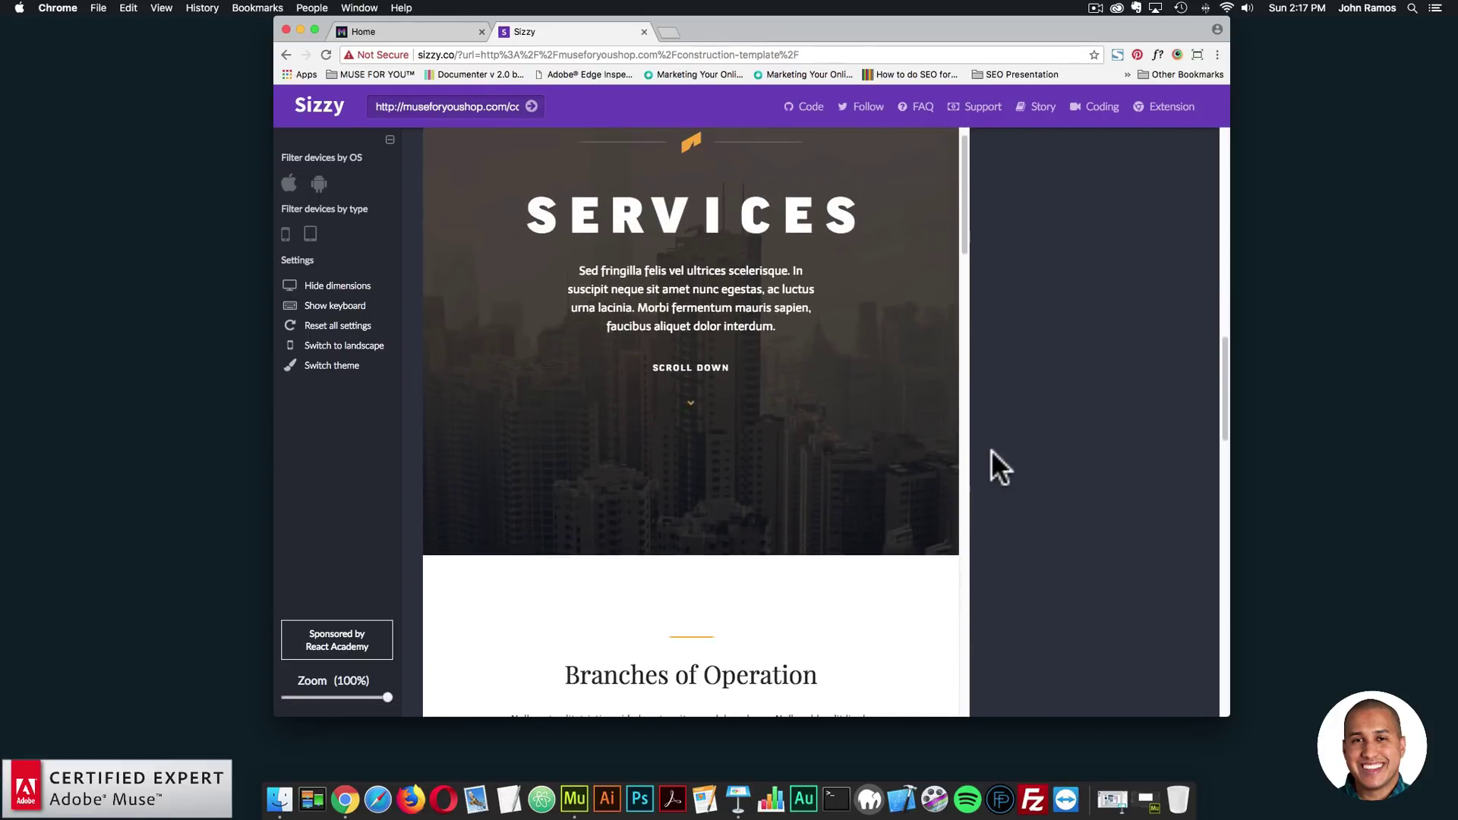
pyautogui.scroll(-10, 822, 410)
# Review the device previews from iPhone 4 down to Nexus 7, and open and close the Nexus 7's menu
pyautogui.scroll(15, 1050, 430)
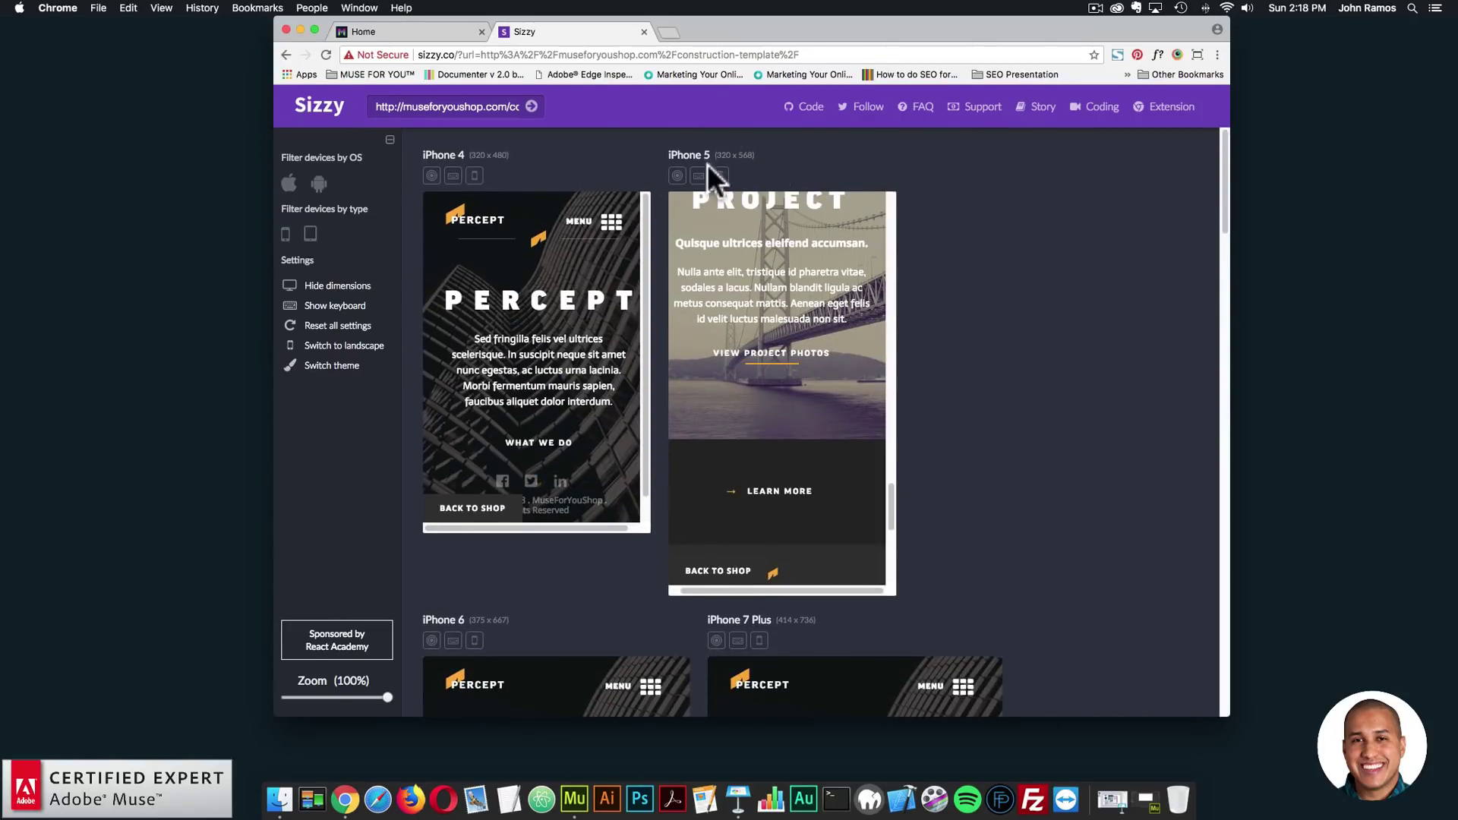
pyautogui.scroll(-2, 498, 567)
pyautogui.scroll(-15, 1091, 495)
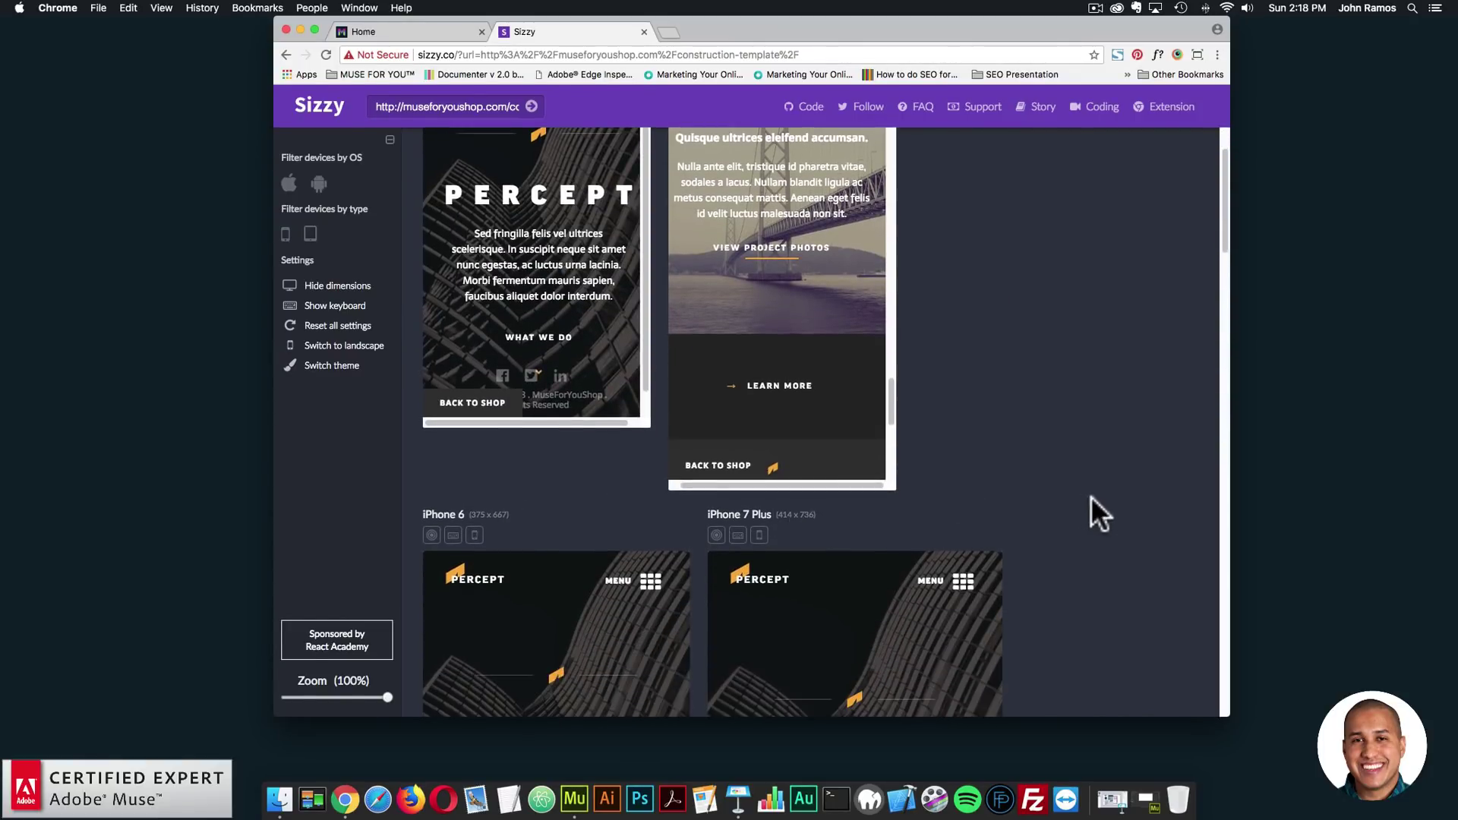
pyautogui.scroll(-12, 1076, 498)
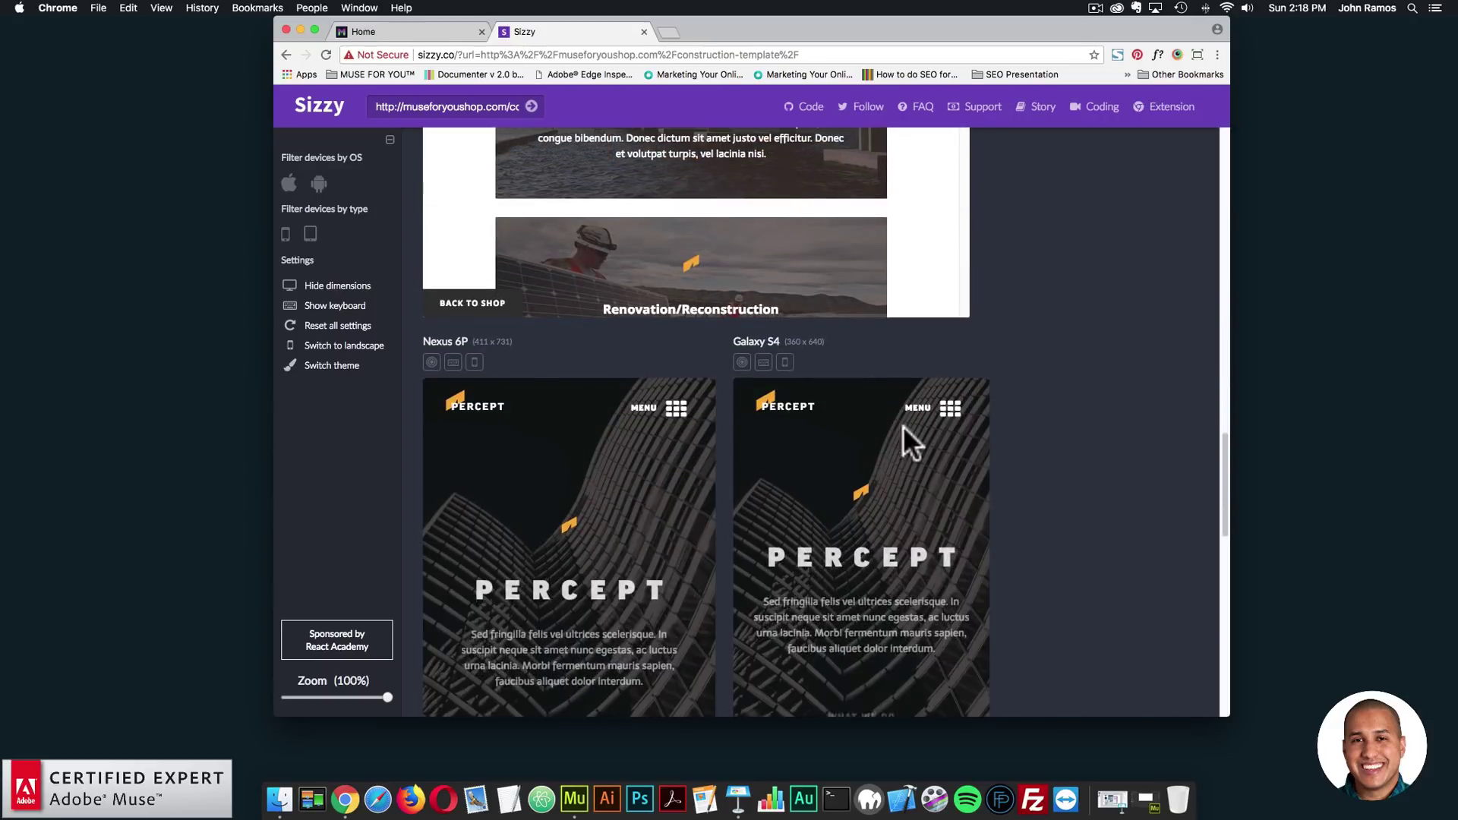
pyautogui.scroll(-15, 1078, 383)
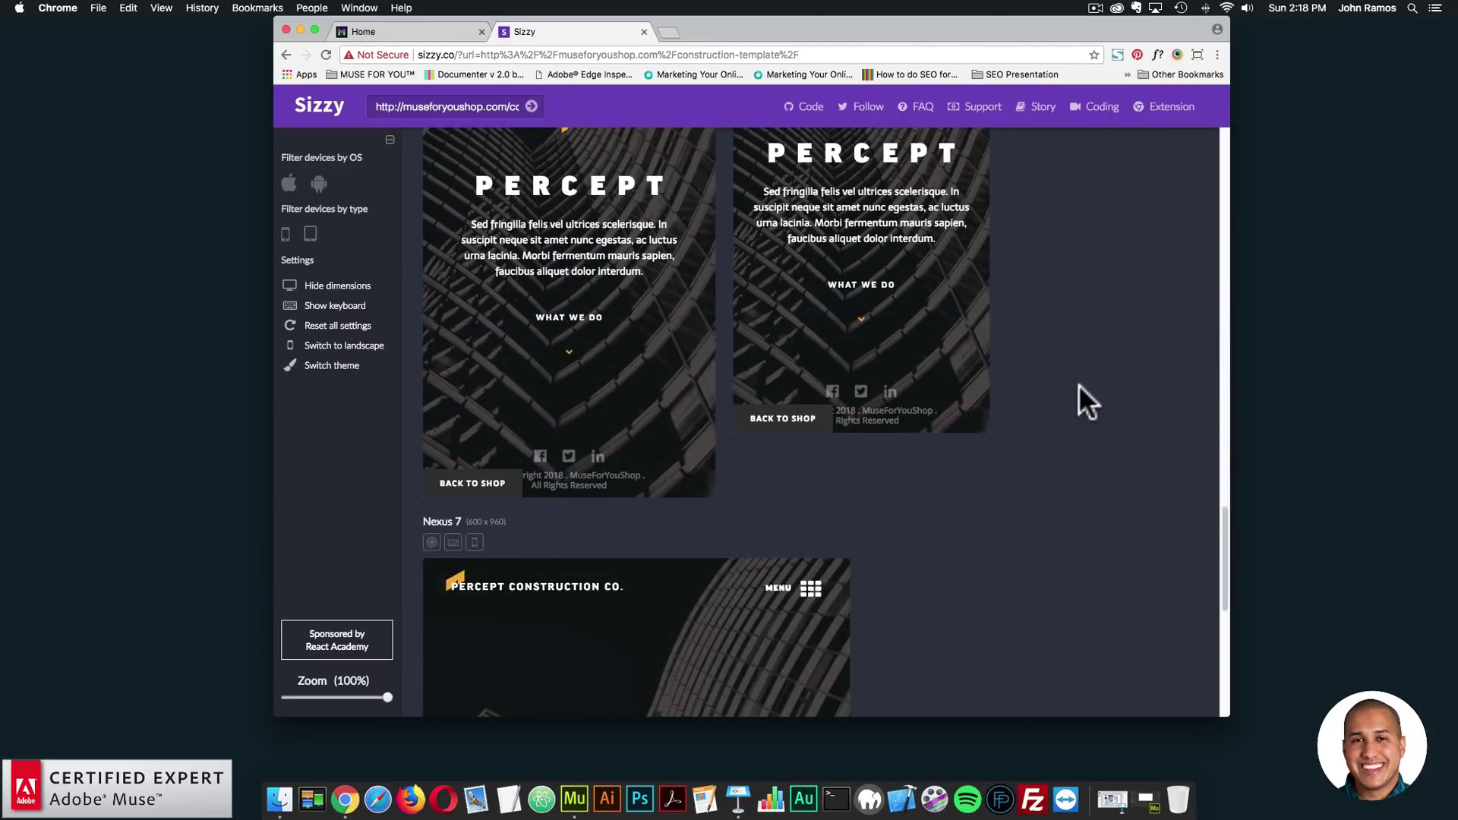
pyautogui.scroll(7, 931, 444)
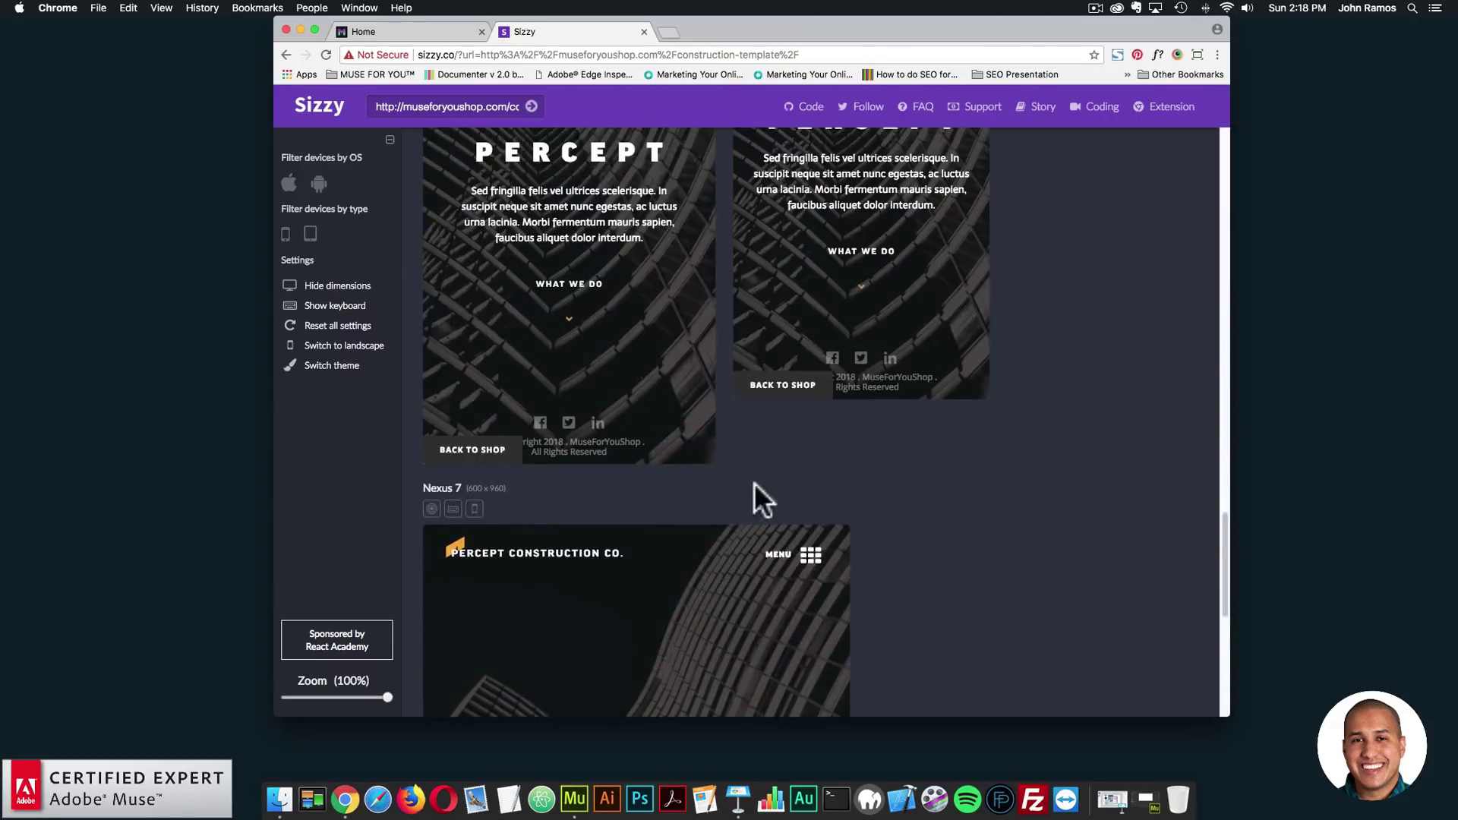
pyautogui.click(808, 571)
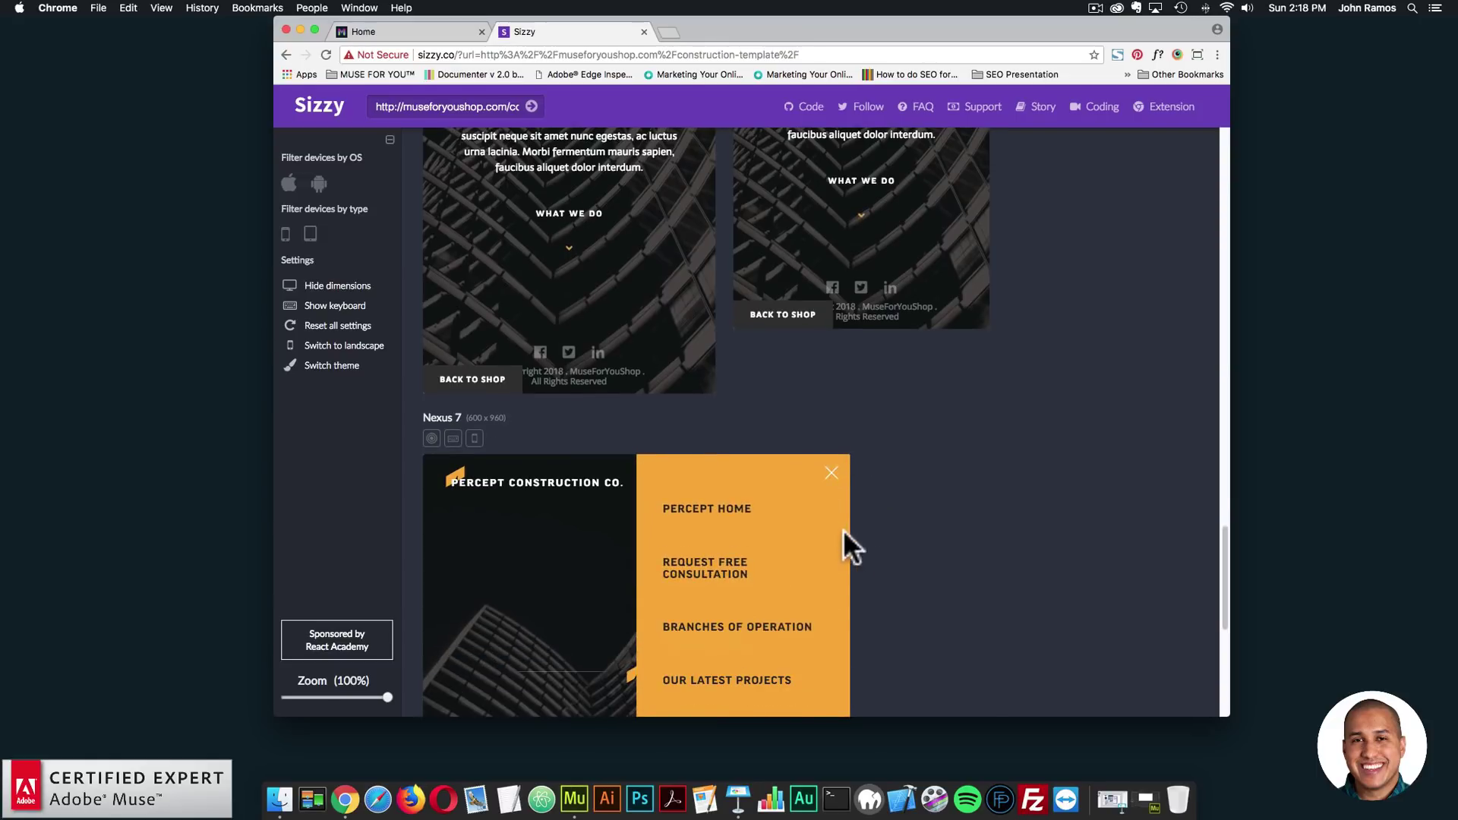
pyautogui.click(832, 472)
# Open Our Latest Projects from the menu in the Nexus 6P preview
pyautogui.scroll(-3, 856, 514)
pyautogui.scroll(8, 872, 517)
pyautogui.scroll(2, 872, 517)
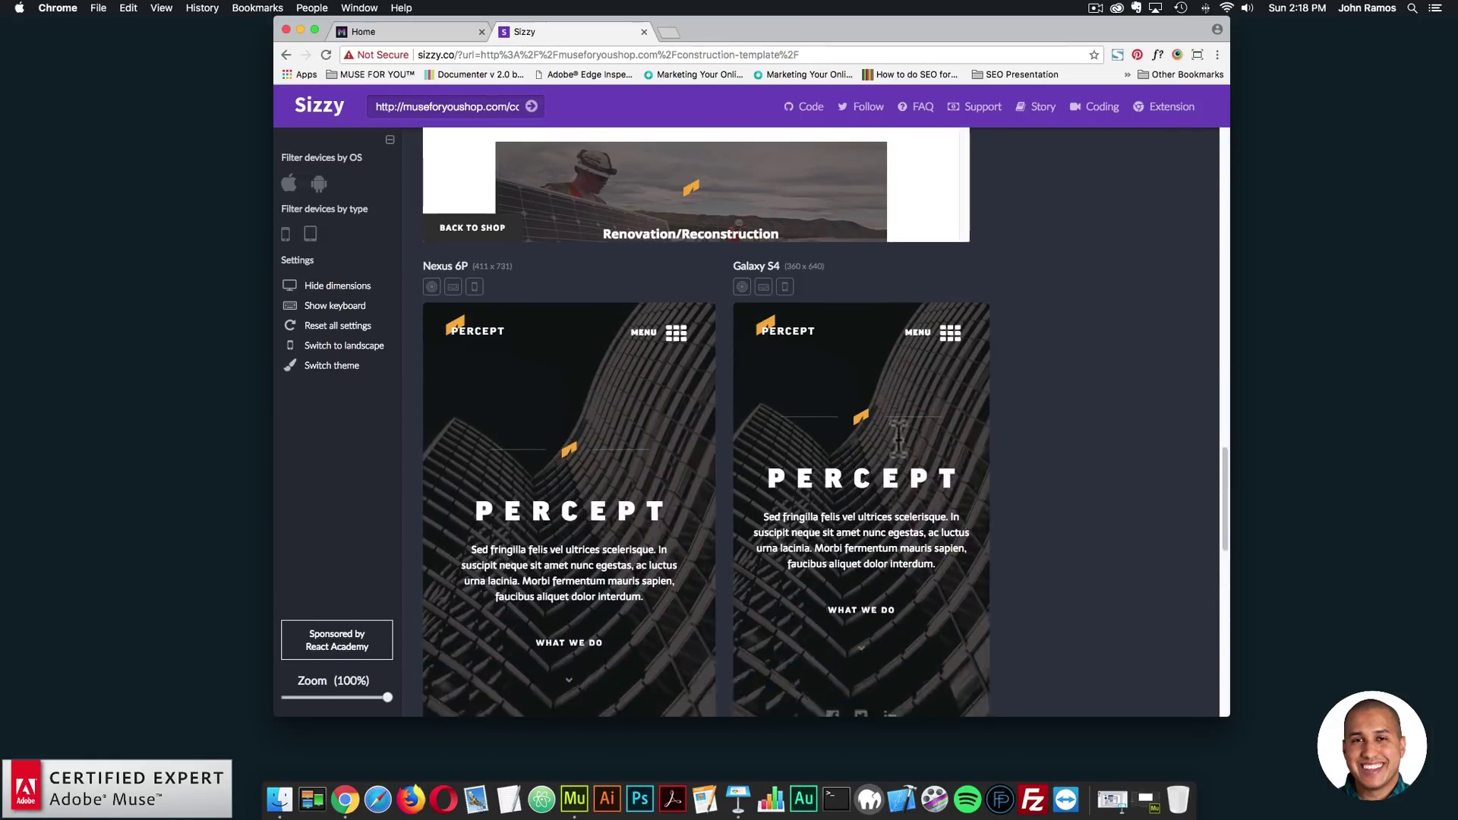
pyautogui.click(678, 256)
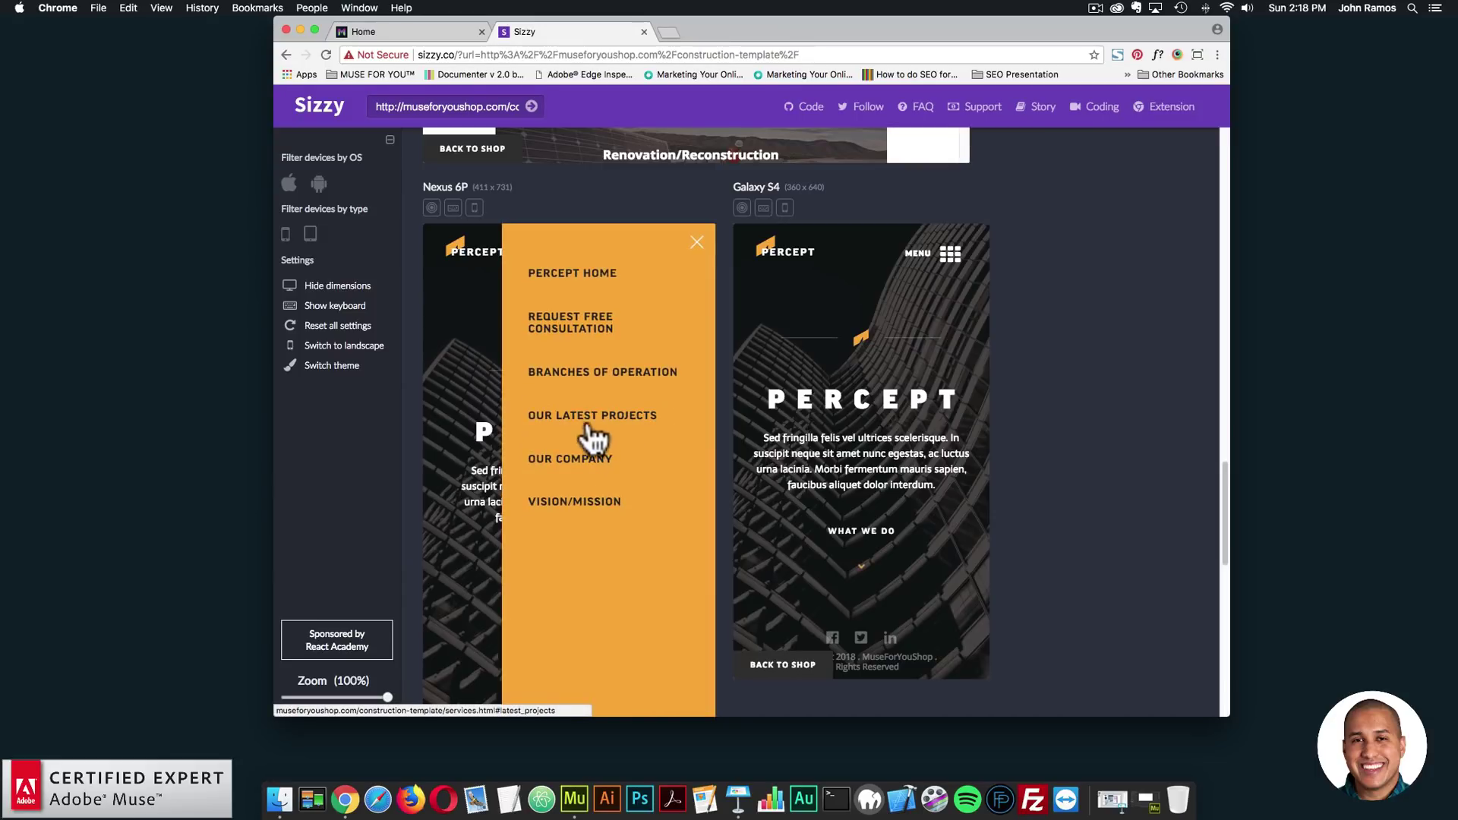
pyautogui.click(659, 439)
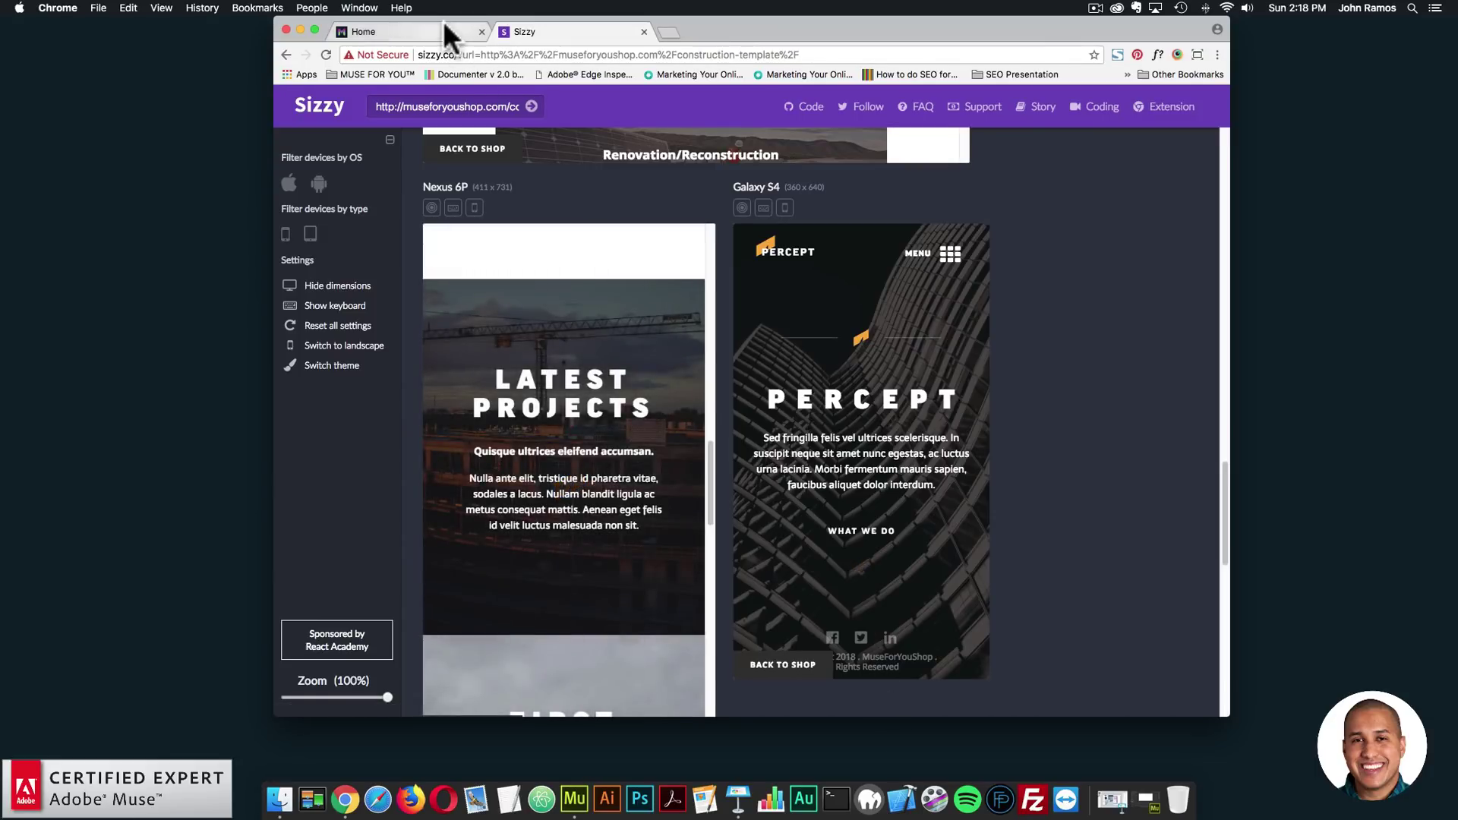
# Open the template's About Our Company page, copy its address and load it in Sizzy
pyautogui.click(445, 25)
pyautogui.click(974, 122)
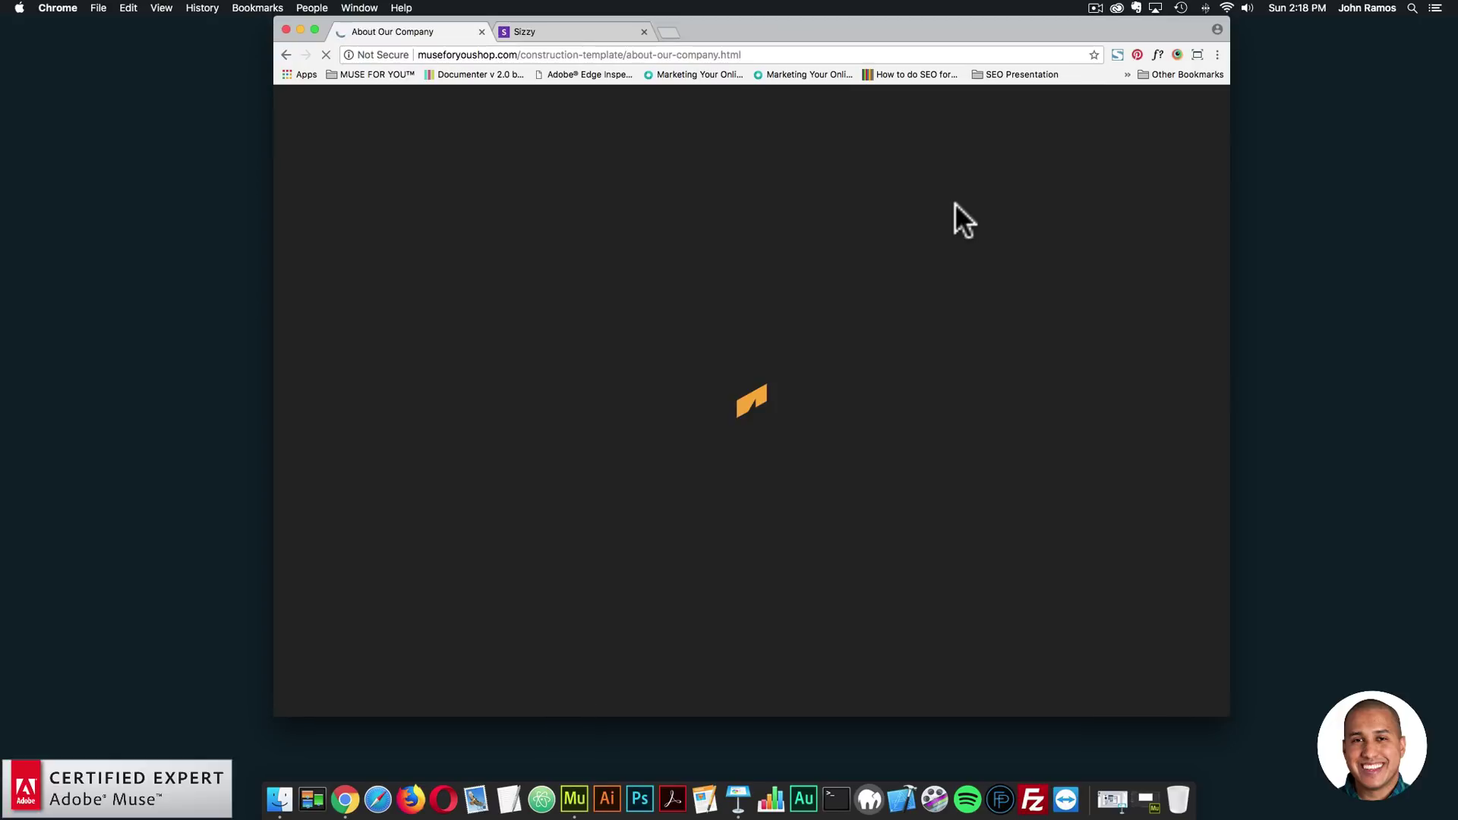
pyautogui.click(734, 53)
pyautogui.click(559, 34)
pyautogui.scroll(4, 1025, 335)
pyautogui.scroll(-10, 635, 254)
pyautogui.click(473, 106)
pyautogui.press('super+v')
pyautogui.press('Return')
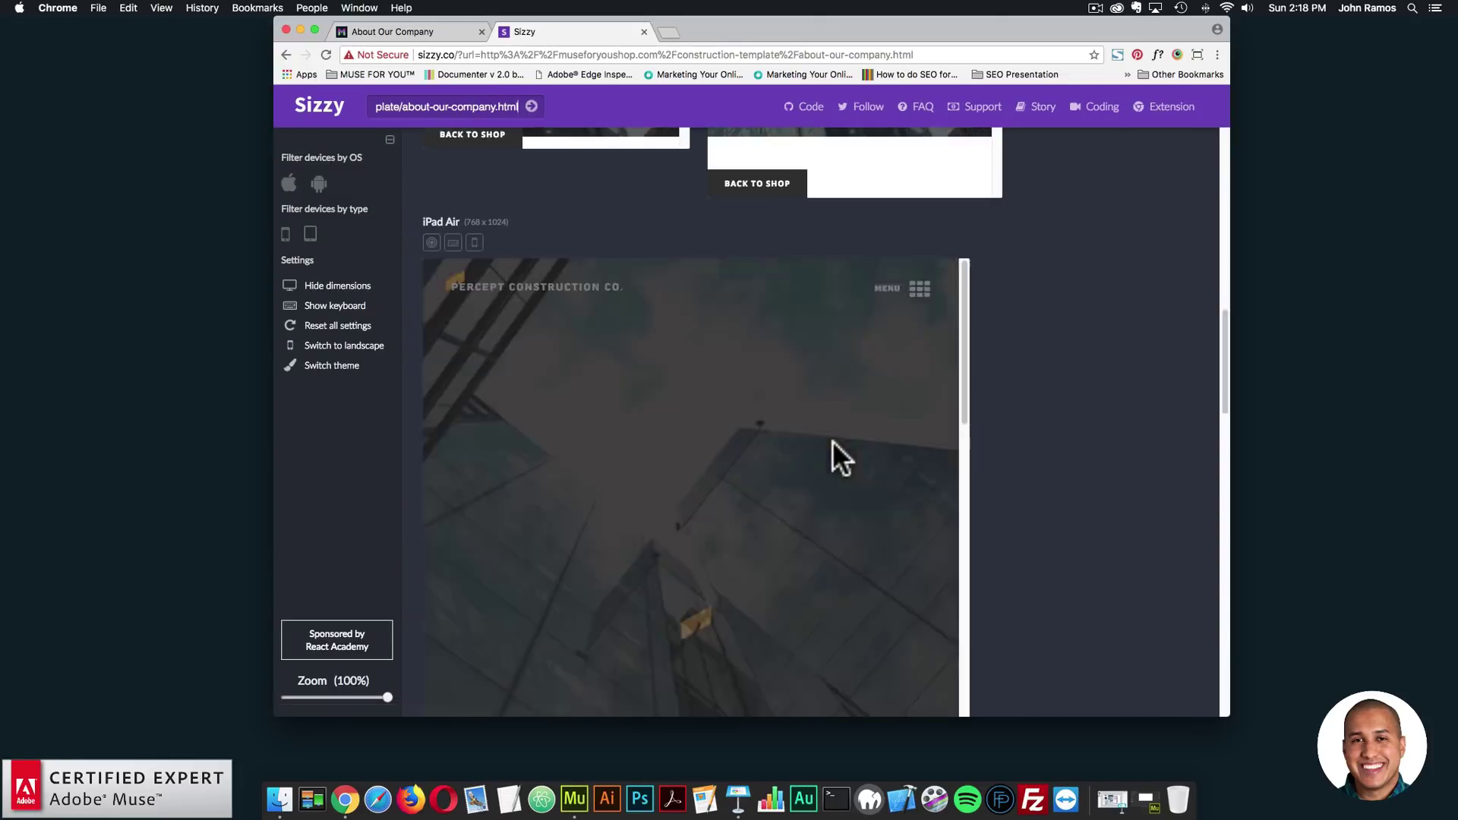
# Examine the About Our Company page in the iPad Air, Nexus 6P, Galaxy S4 and iPhone previews, down to the footer
pyautogui.scroll(-15, 840, 349)
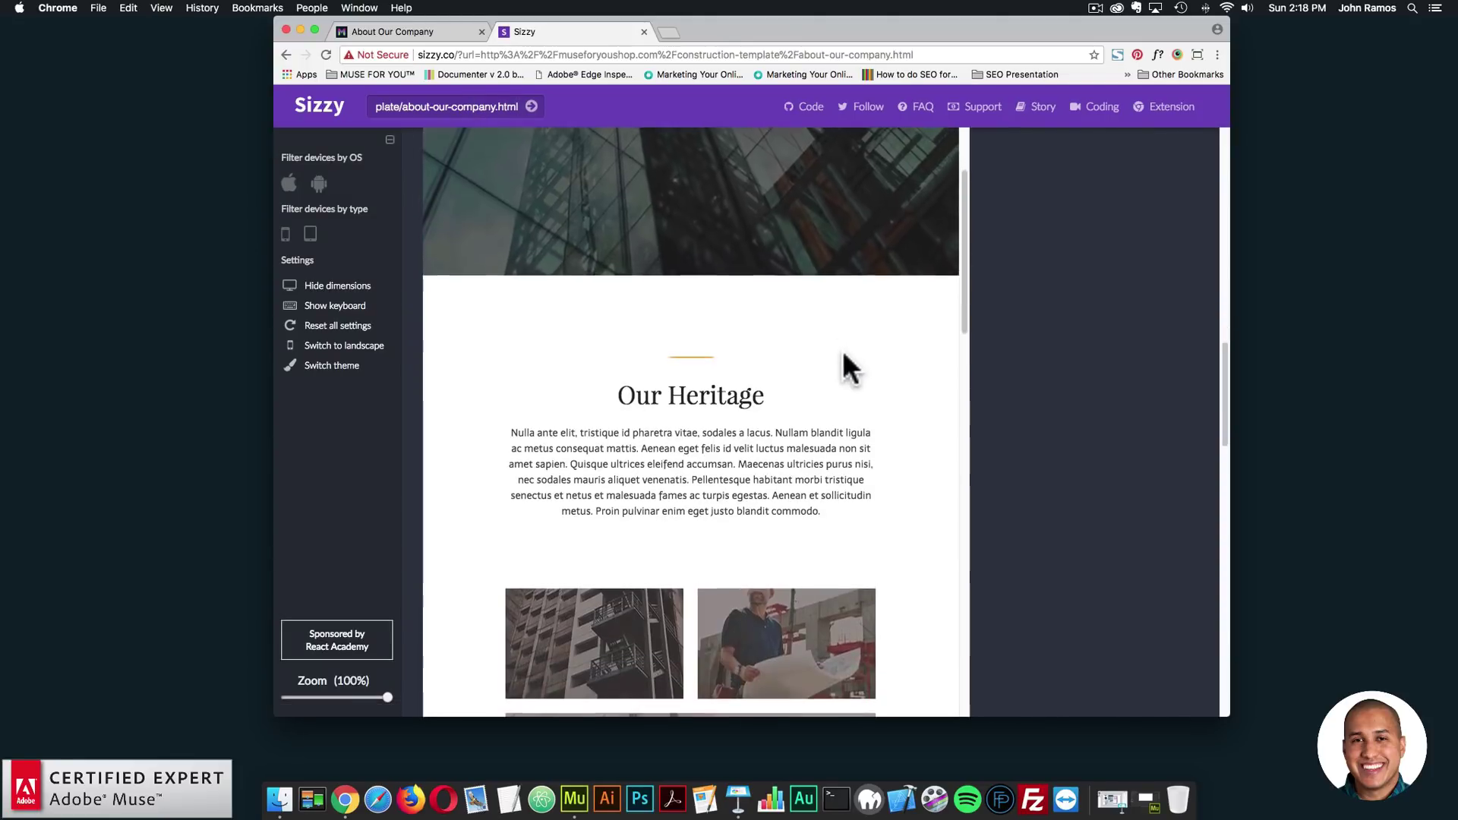
pyautogui.scroll(-10, 932, 394)
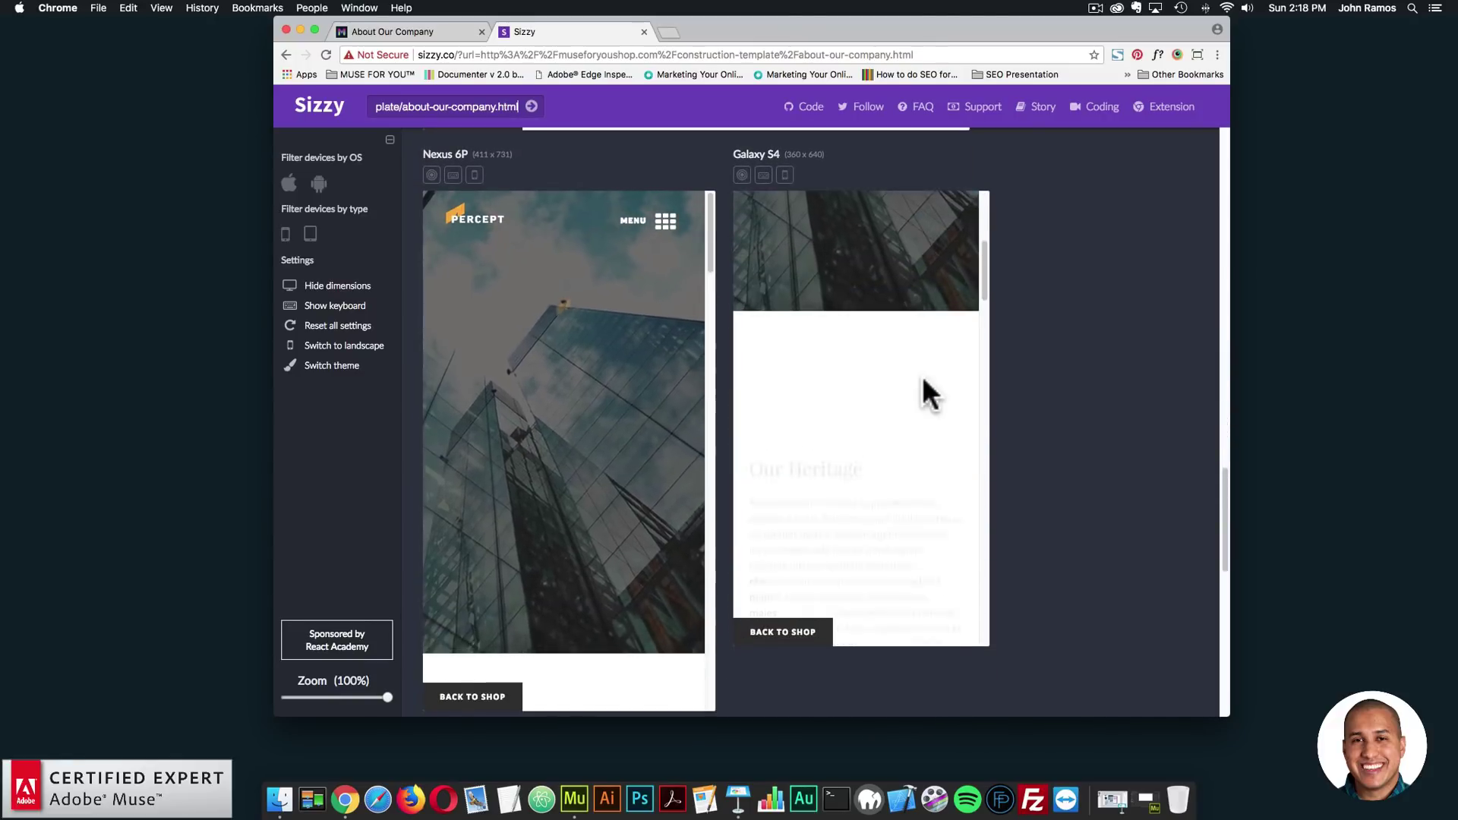
pyautogui.scroll(-20, 619, 371)
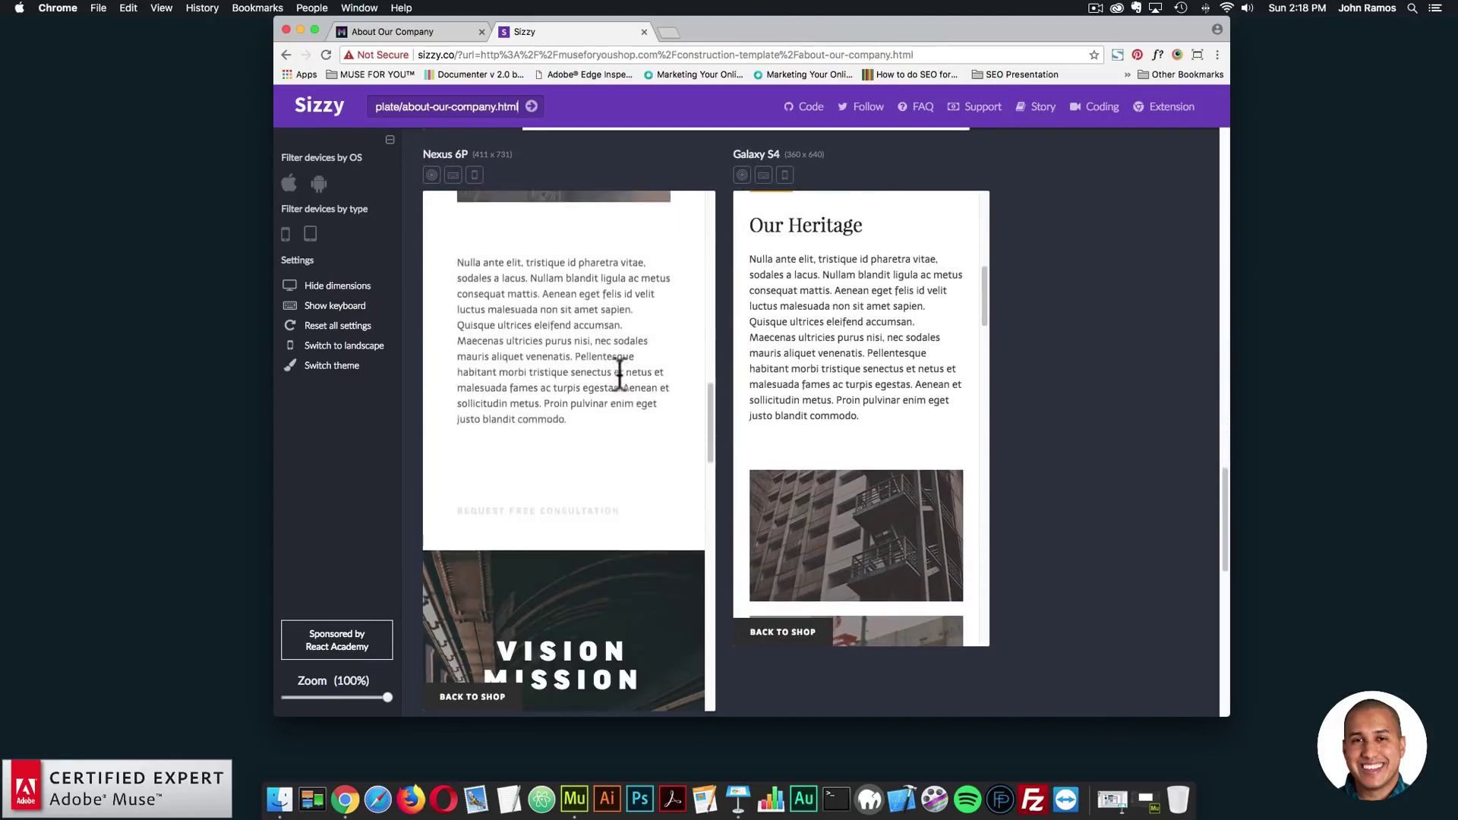
pyautogui.scroll(-3, 618, 370)
pyautogui.scroll(-15, 932, 407)
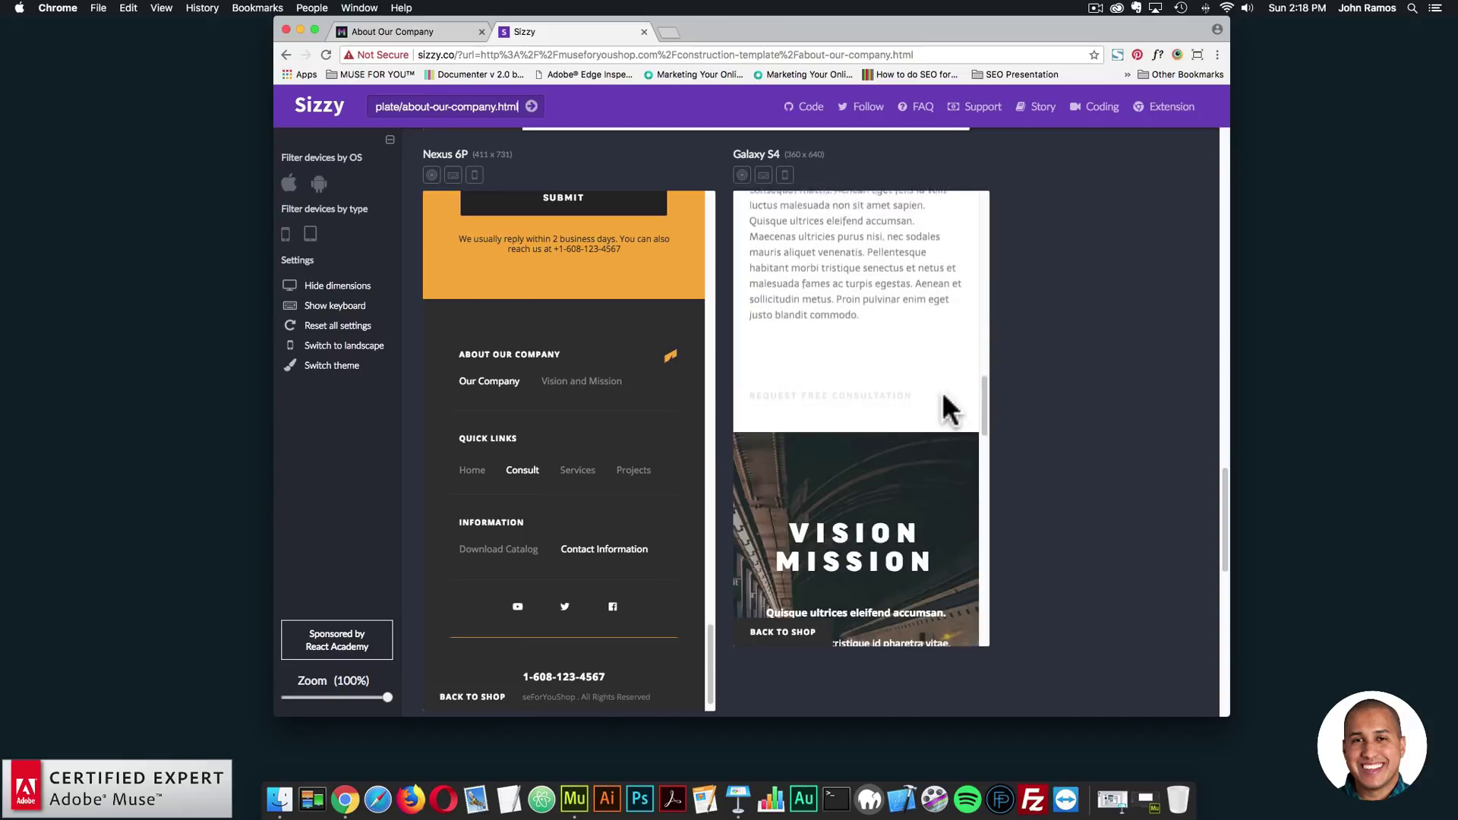
pyautogui.moveTo(1223, 504); pyautogui.dragTo(1208, 147)
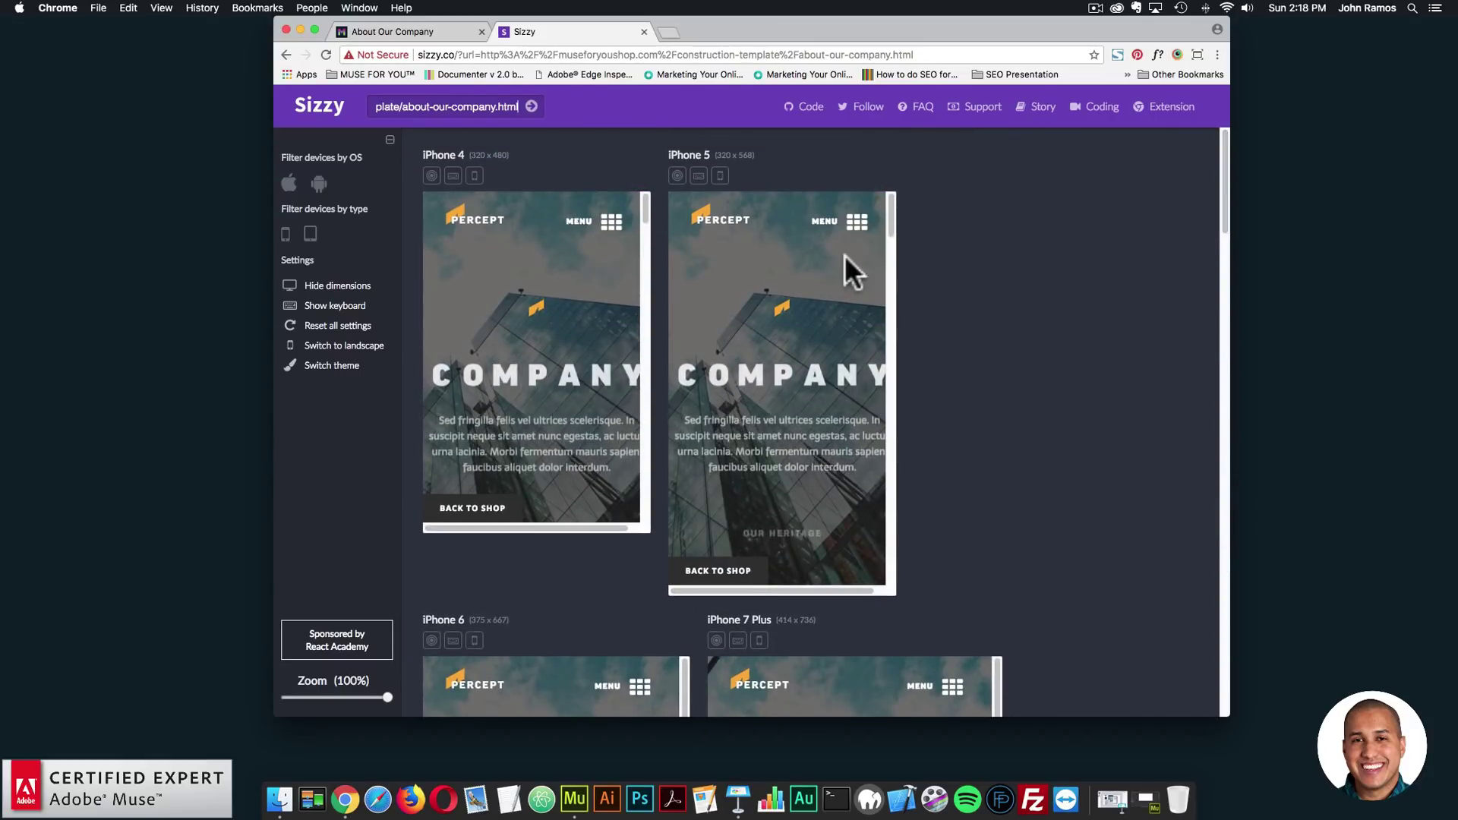
pyautogui.moveTo(888, 222); pyautogui.dragTo(880, 179)
# Go back to the Construction Template's shop page and read its description, template features and list of widgets used
pyautogui.click(440, 24)
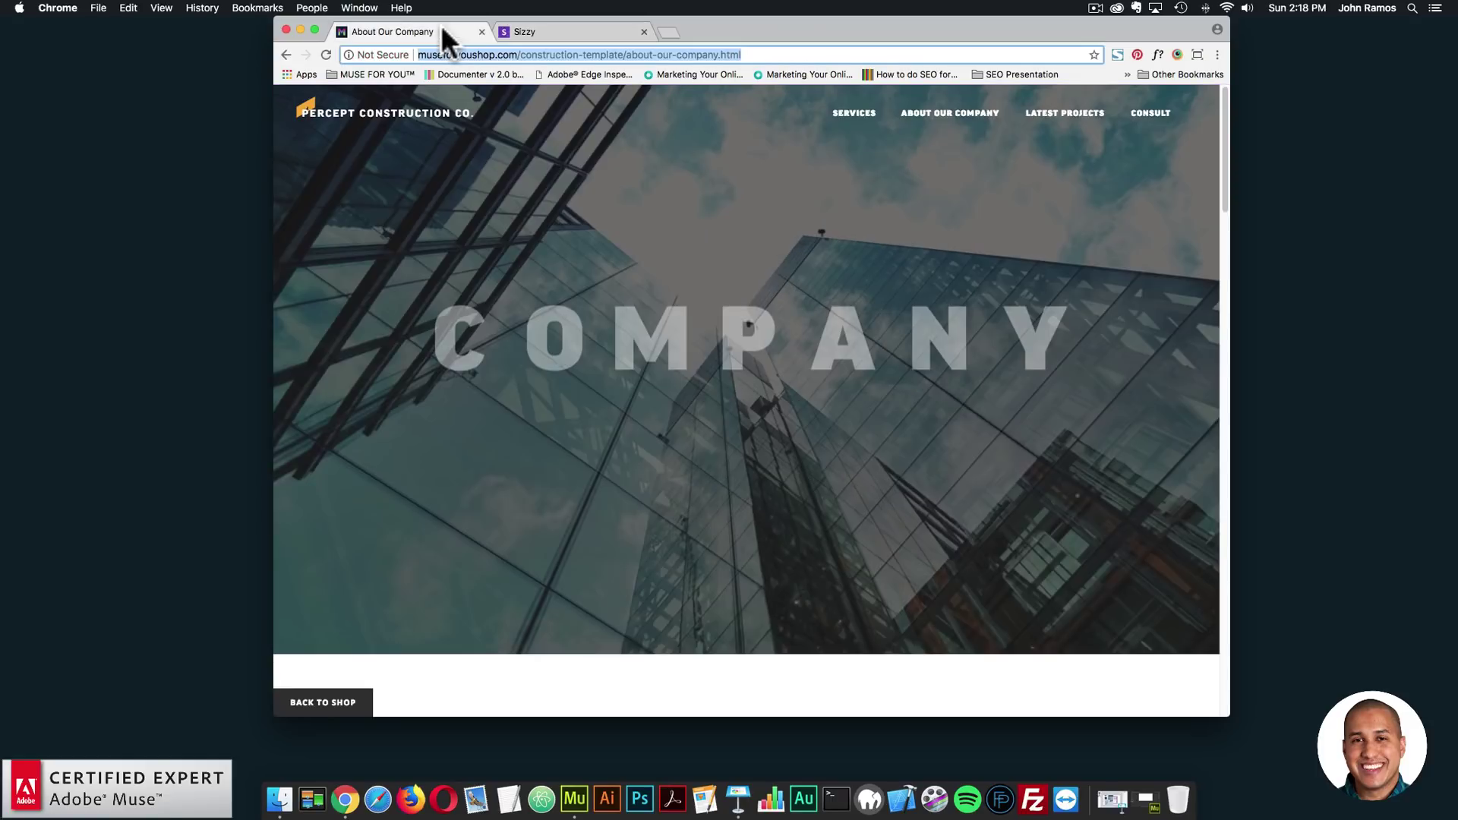
pyautogui.click(318, 707)
pyautogui.scroll(-5, 804, 371)
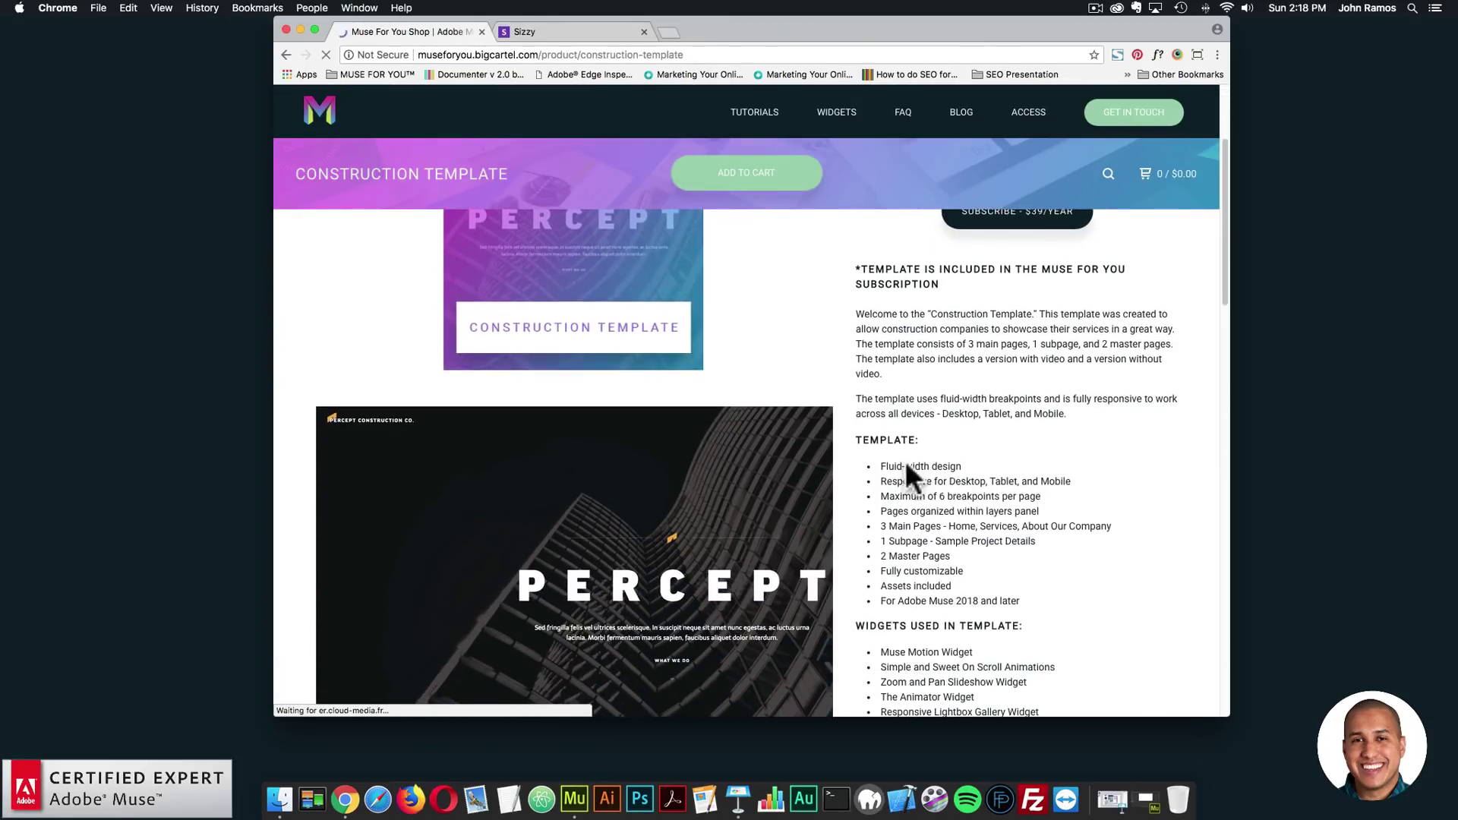
pyautogui.scroll(-3, 938, 471)
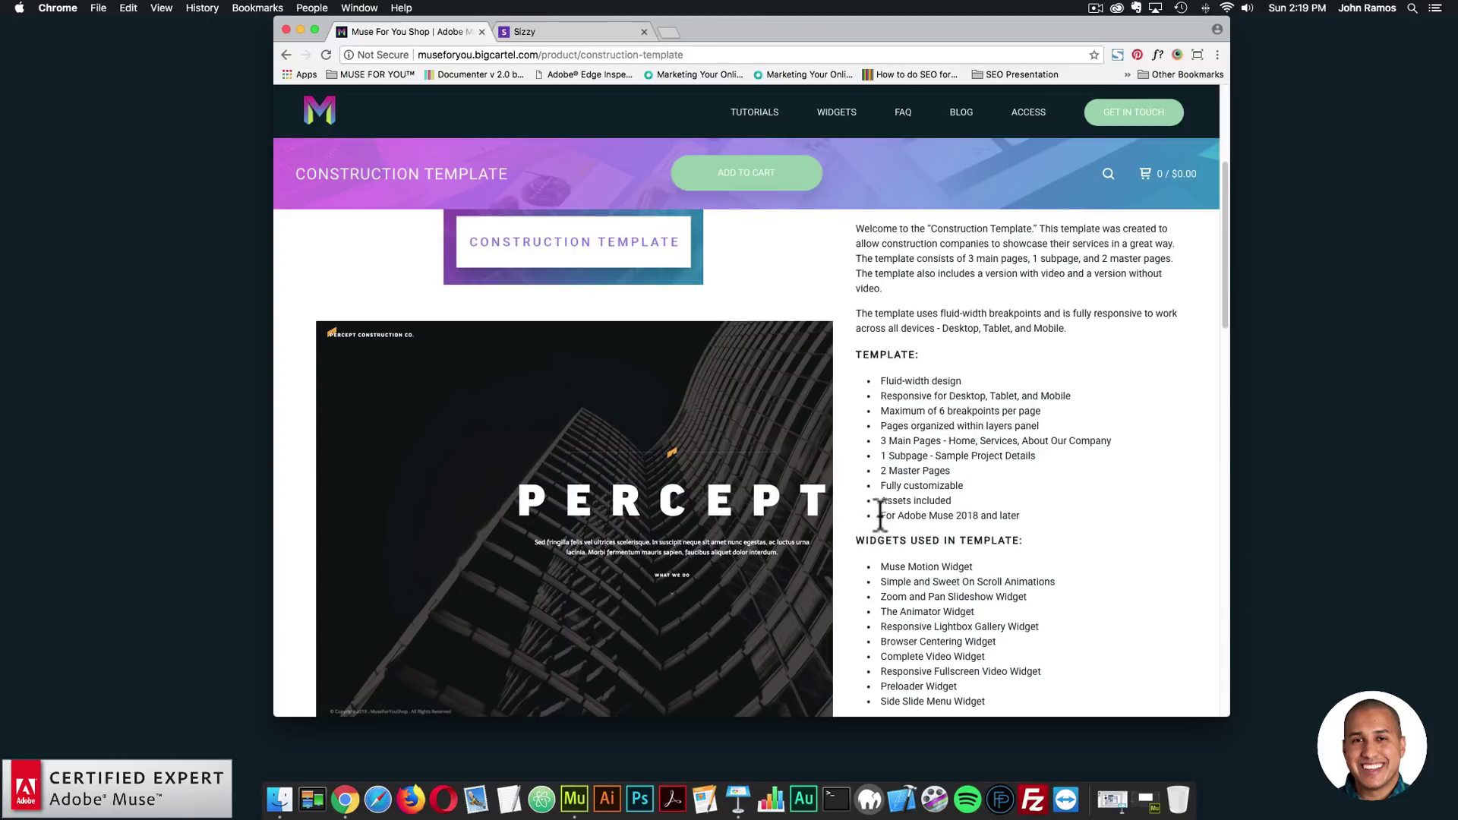
# Read the rest of the Construction Template page: the widgets used, the comments, the sample page images and the price
pyautogui.scroll(-3, 1048, 509)
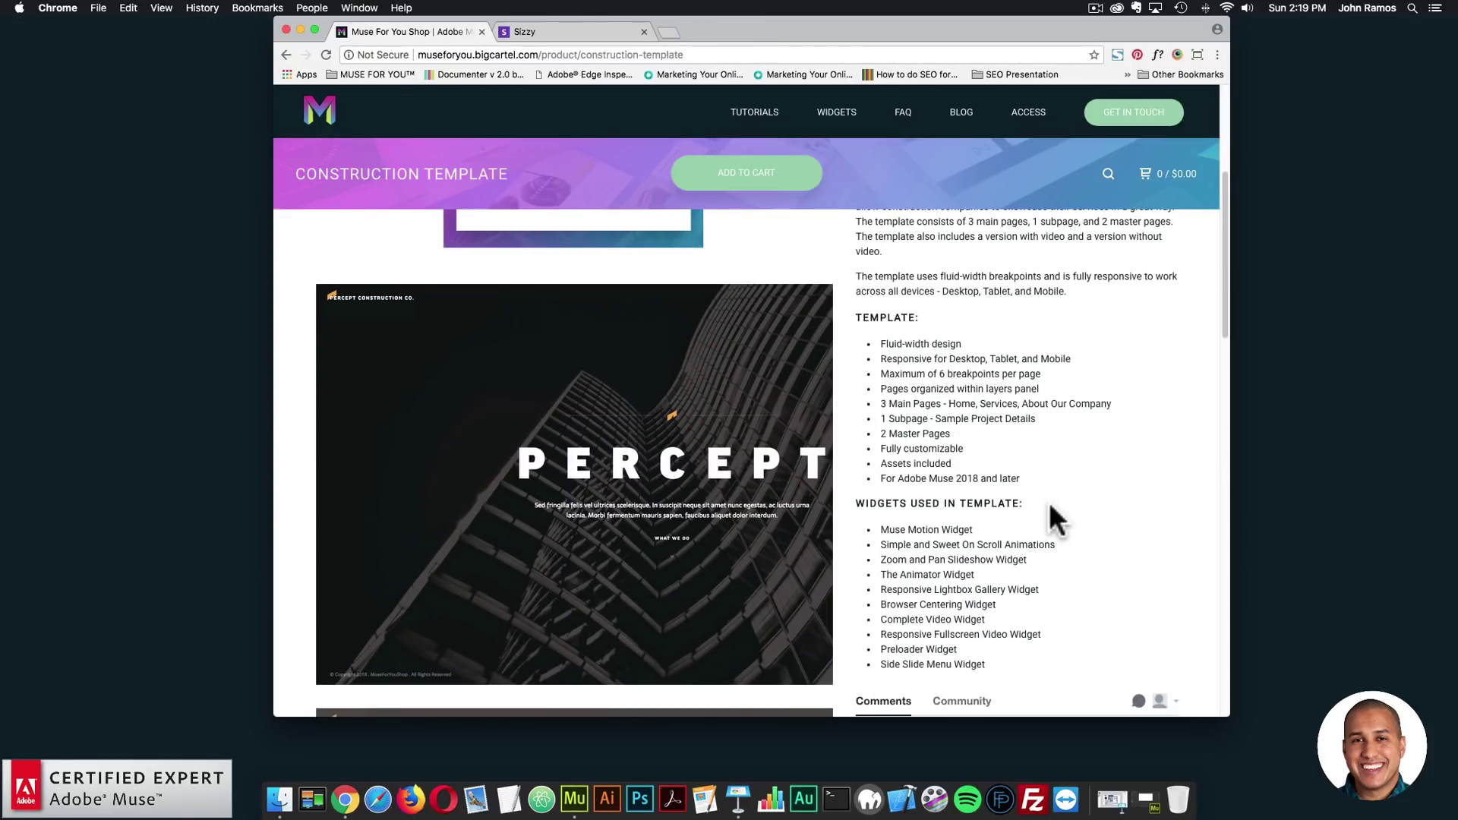
pyautogui.scroll(-2, 1072, 425)
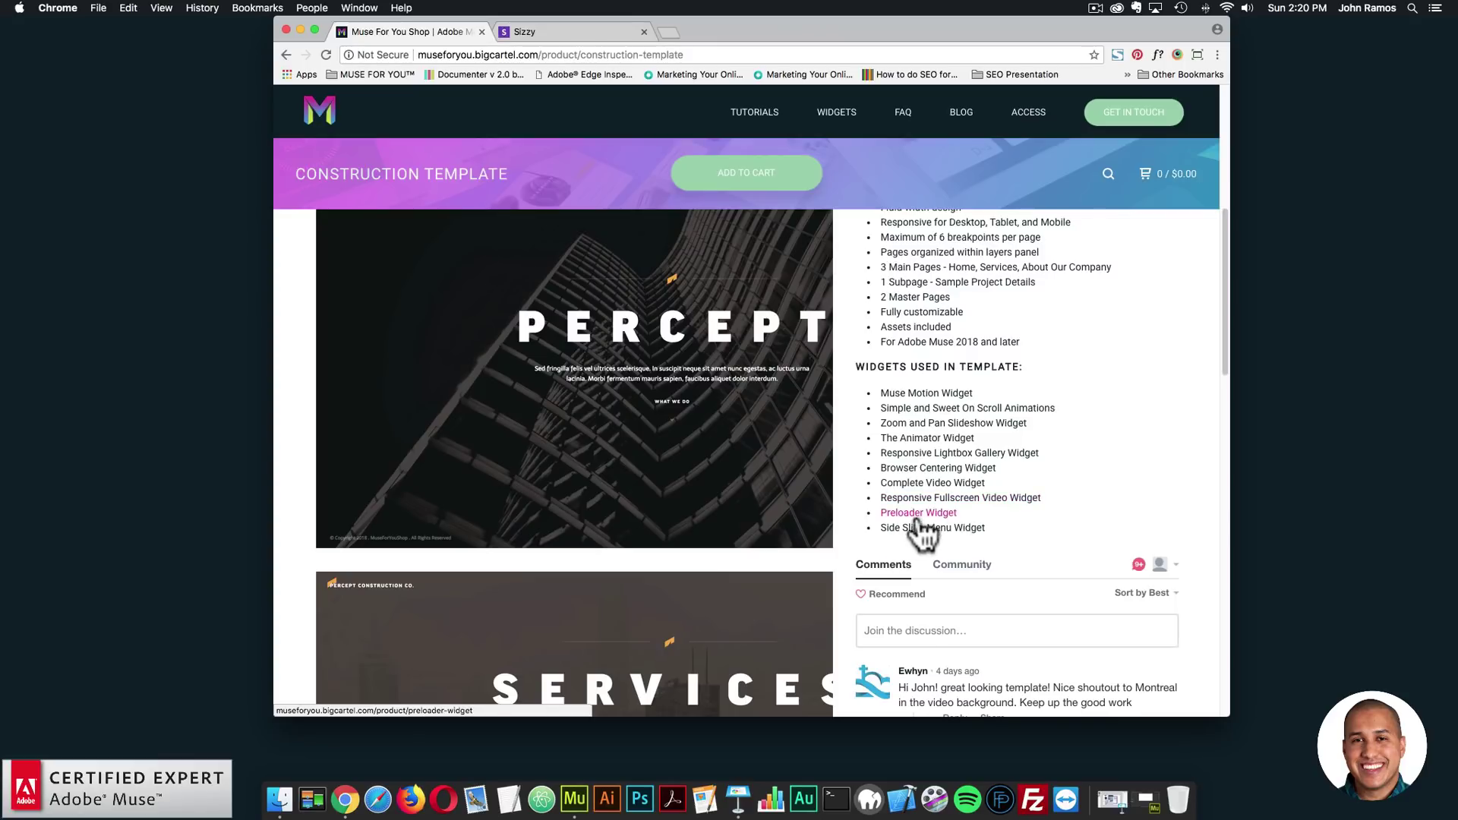
pyautogui.scroll(-2, 1033, 486)
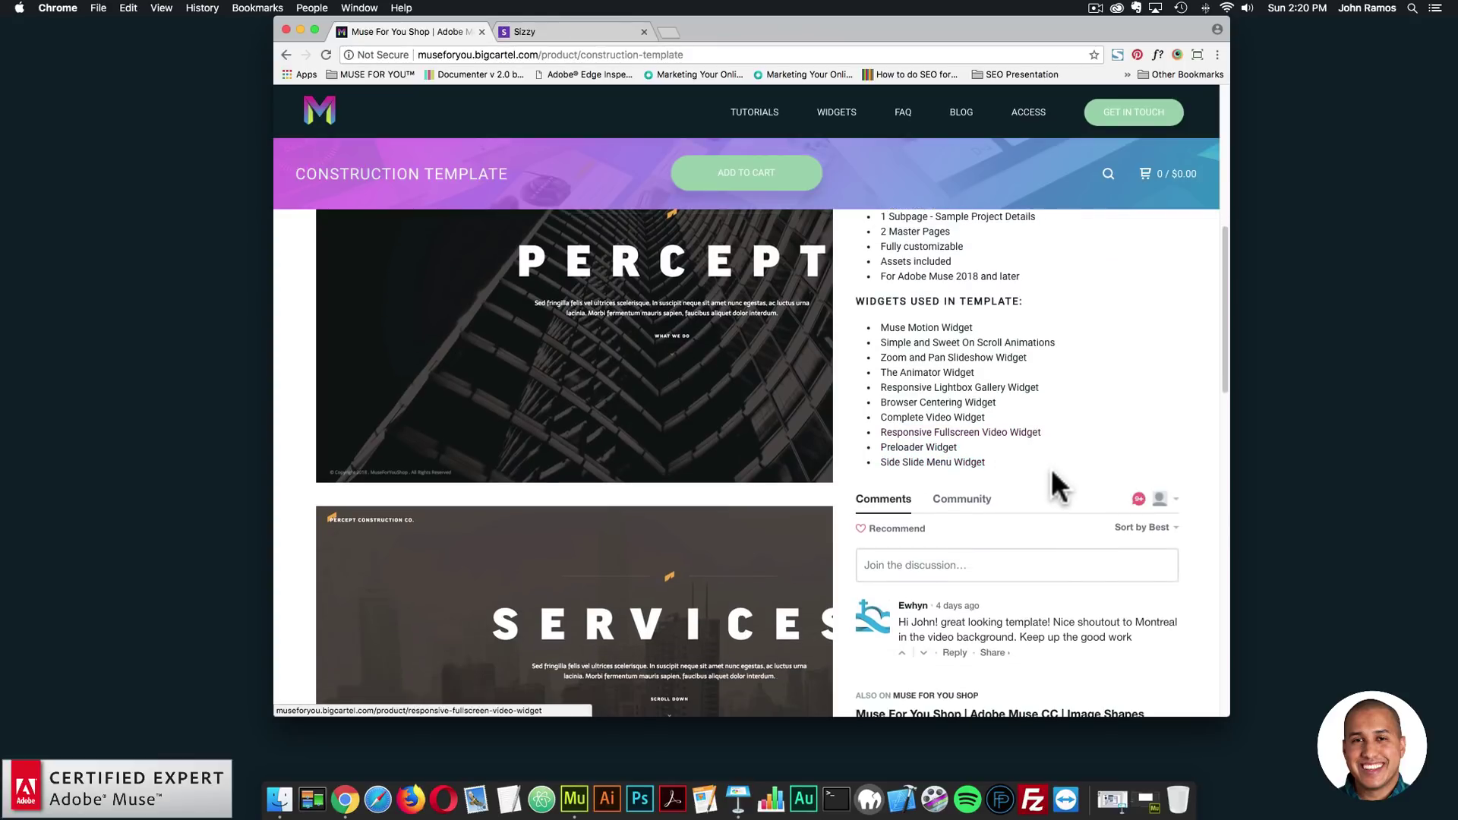
pyautogui.scroll(-1, 1047, 456)
pyautogui.scroll(4, 1063, 418)
pyautogui.scroll(-8, 1078, 410)
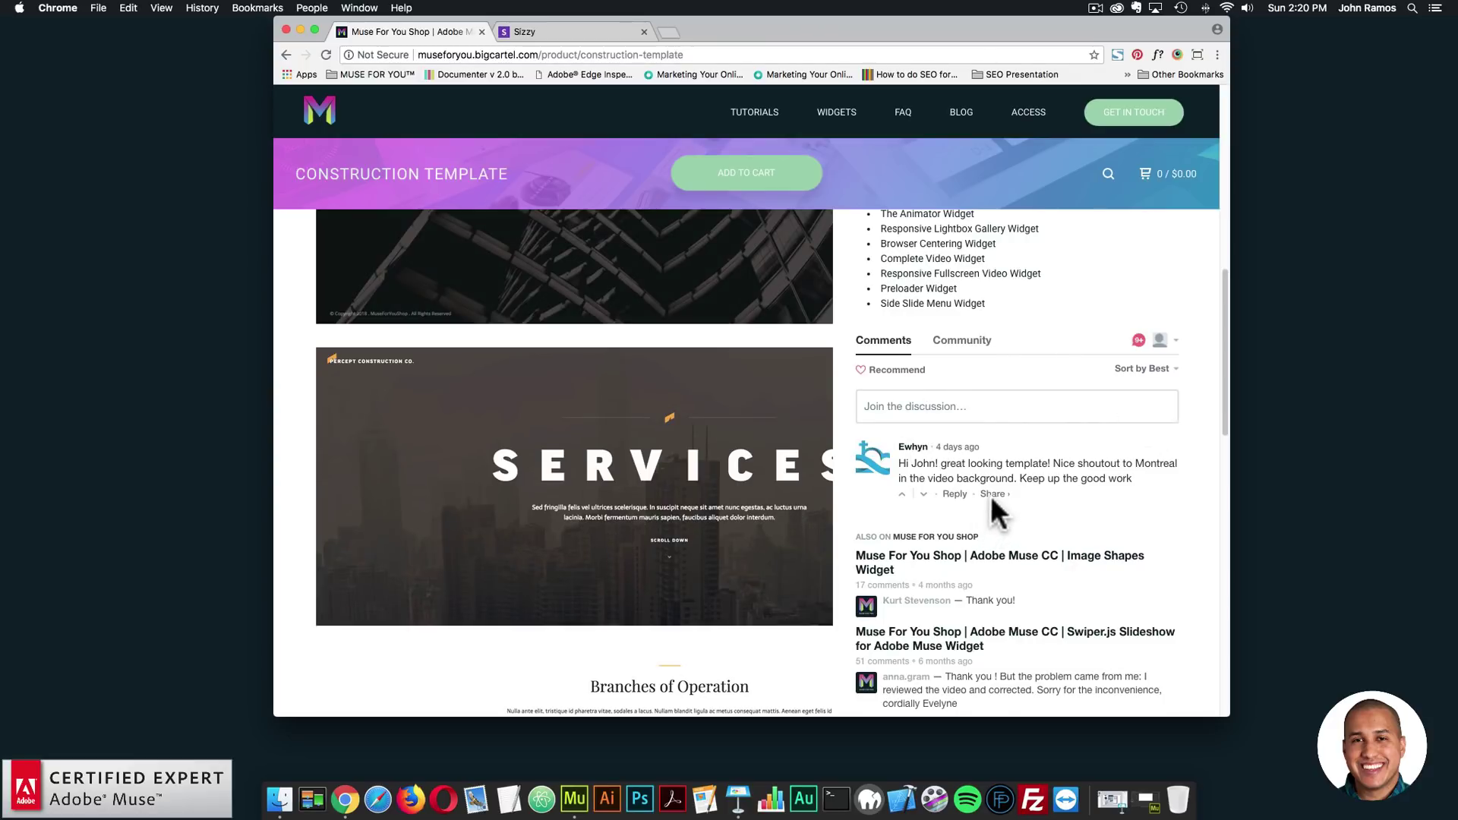
pyautogui.scroll(-2, 1048, 579)
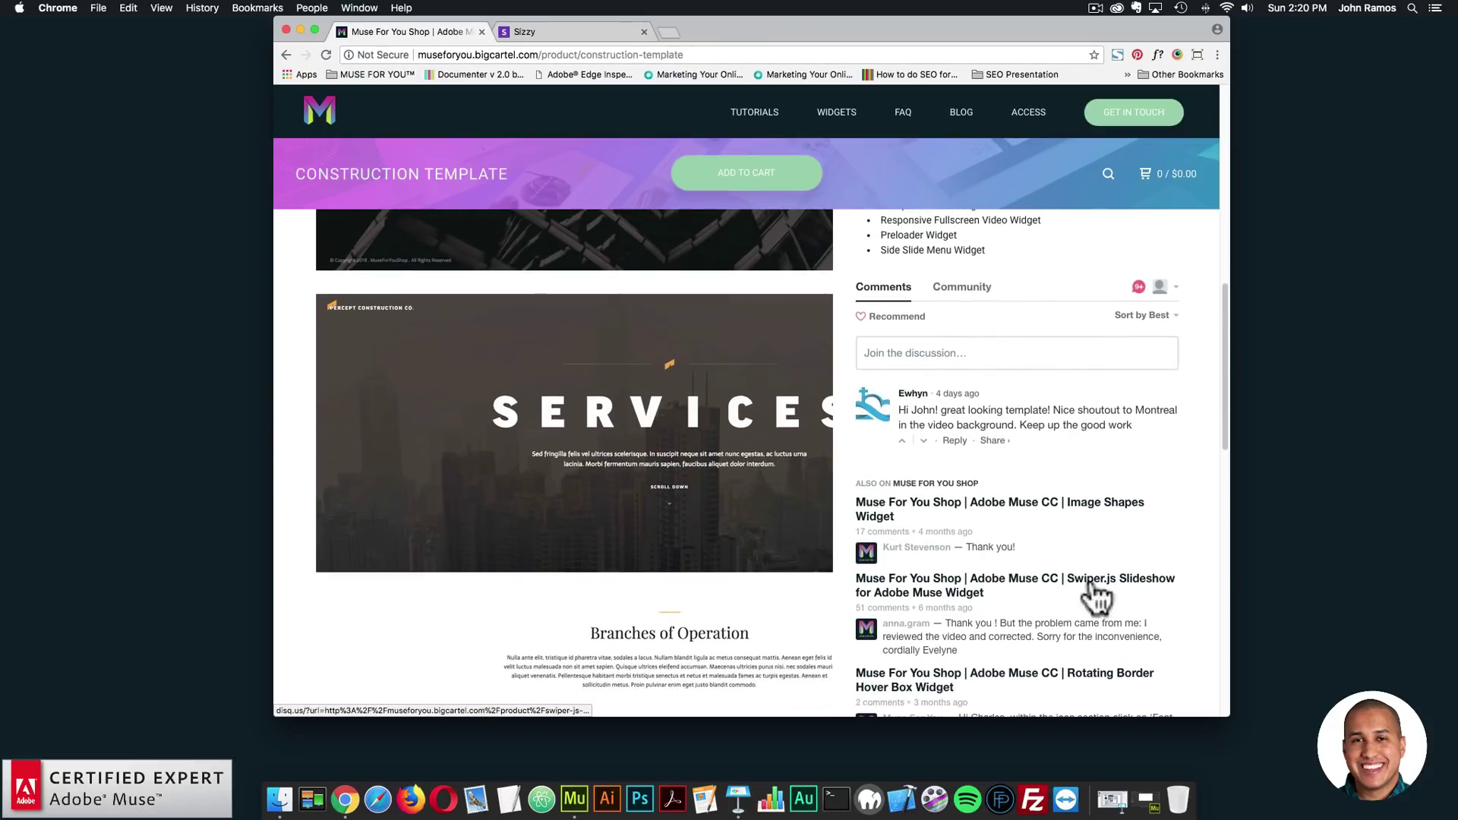
pyautogui.scroll(-15, 736, 422)
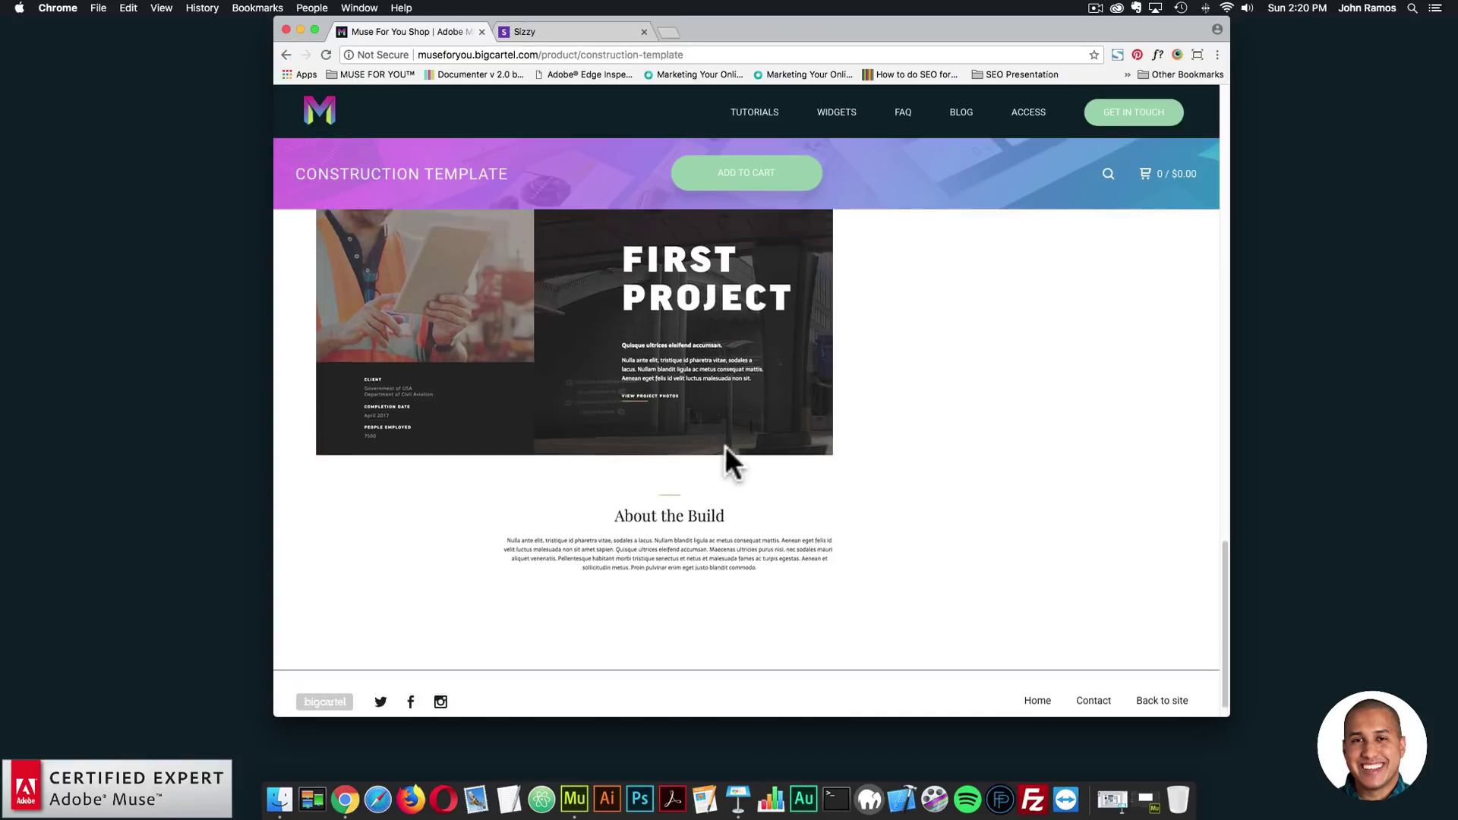
pyautogui.scroll(20, 725, 447)
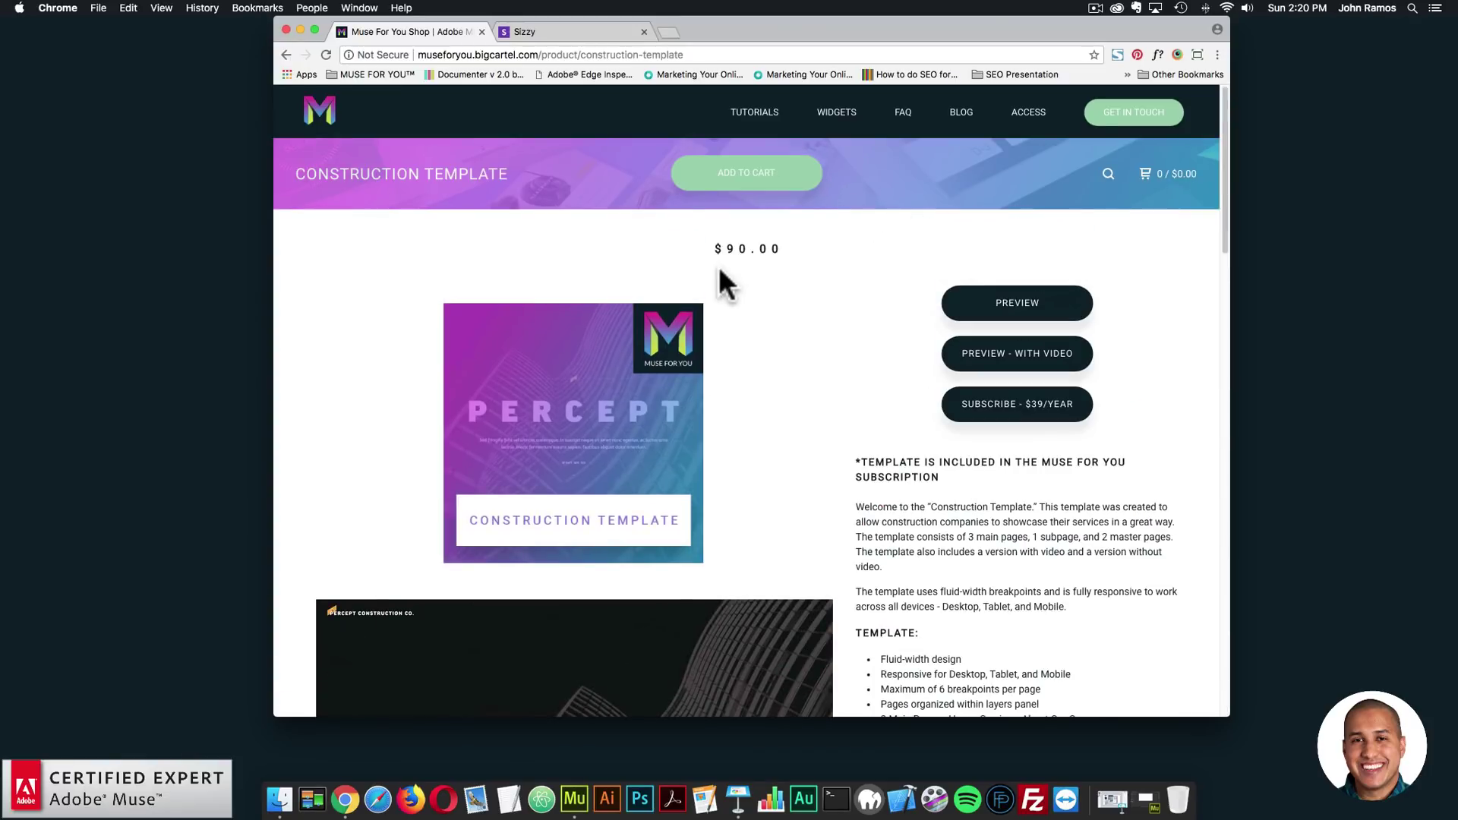
pyautogui.scroll(-1, 782, 361)
pyautogui.scroll(1, 773, 326)
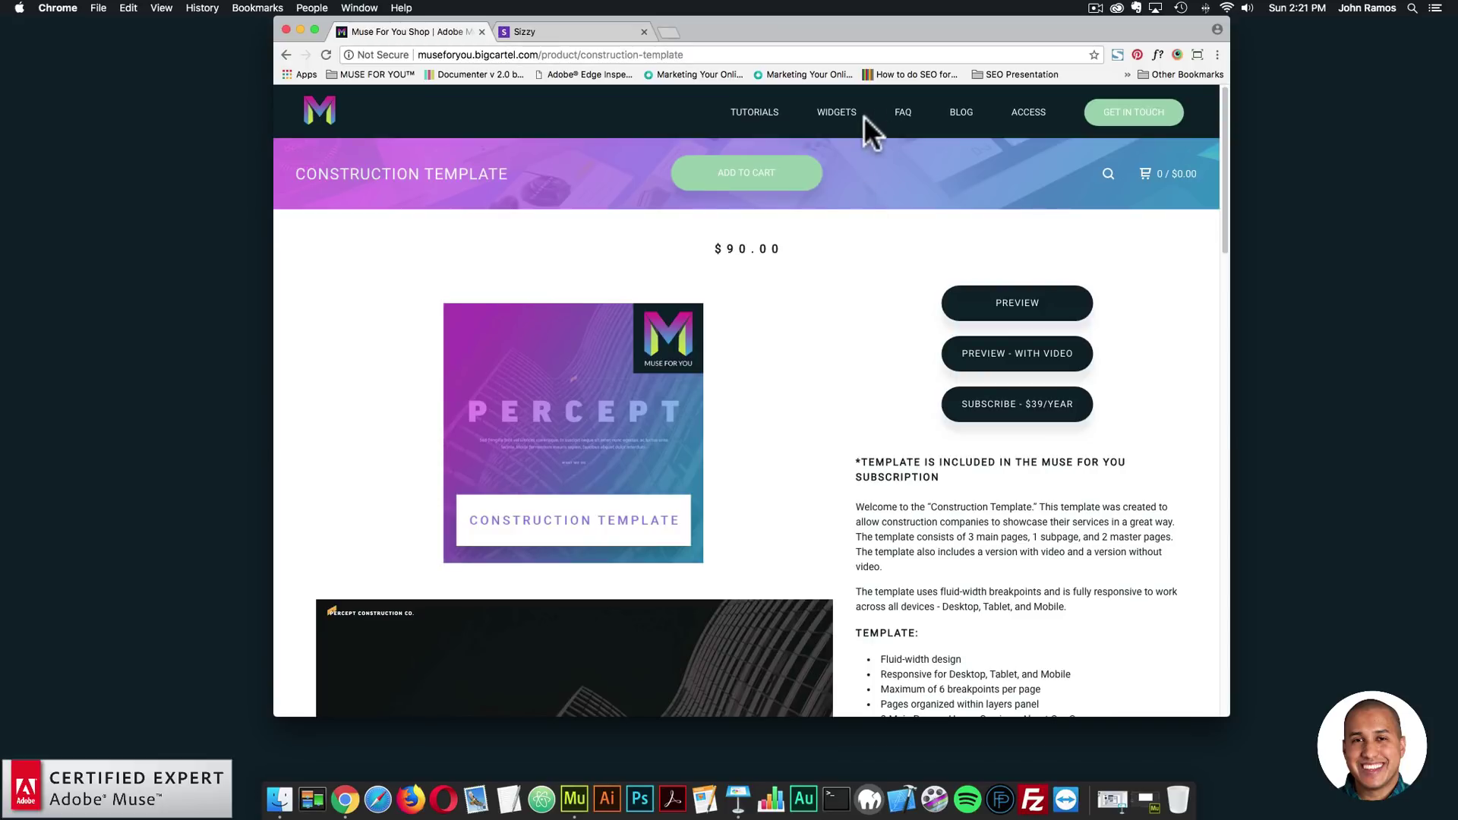
# Open the Parallax Scrolling Widget from the shop listing and examine its live preview and product page
pyautogui.scroll(-10, 889, 276)
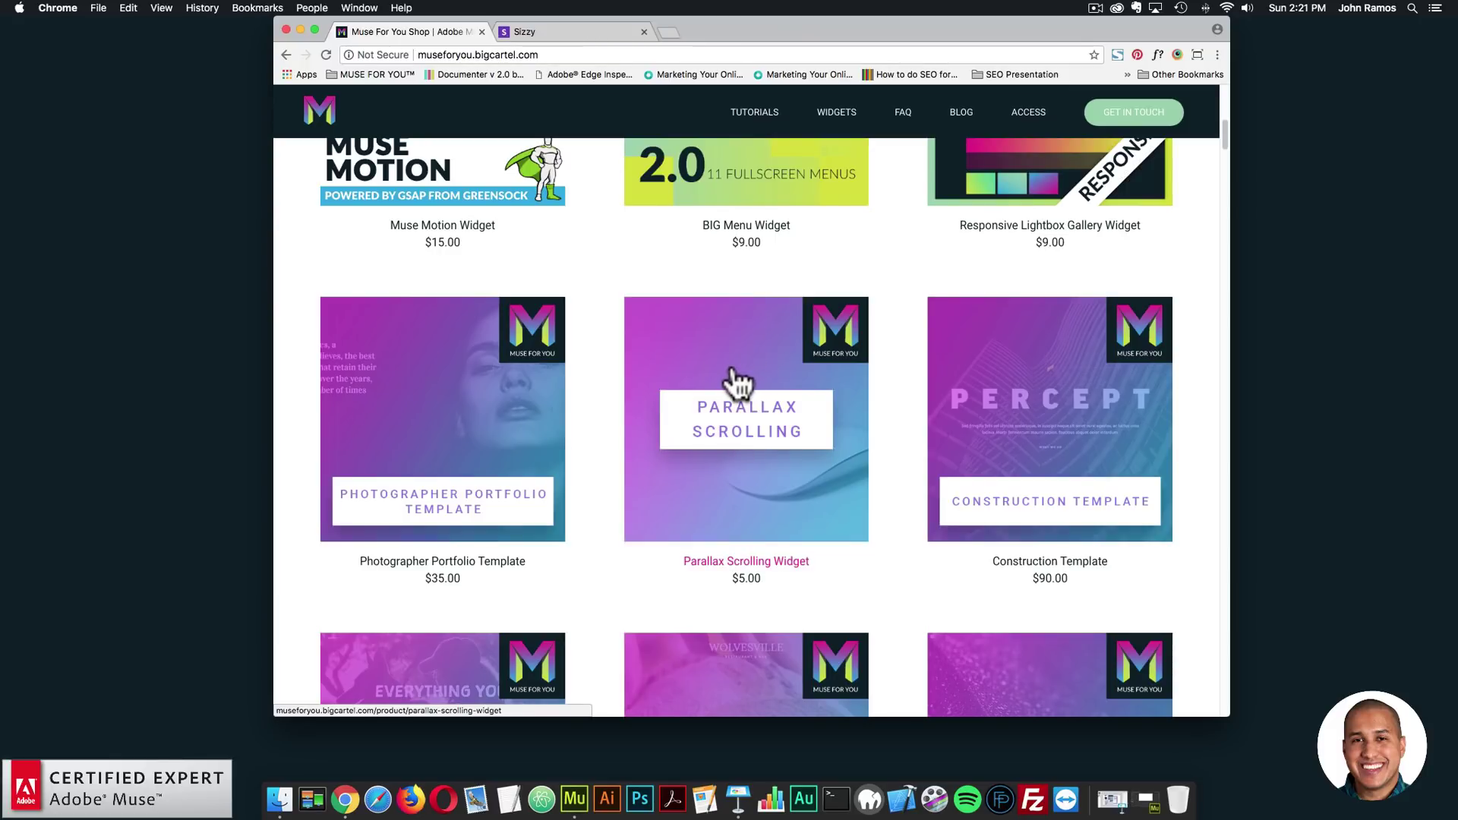
pyautogui.click(732, 375)
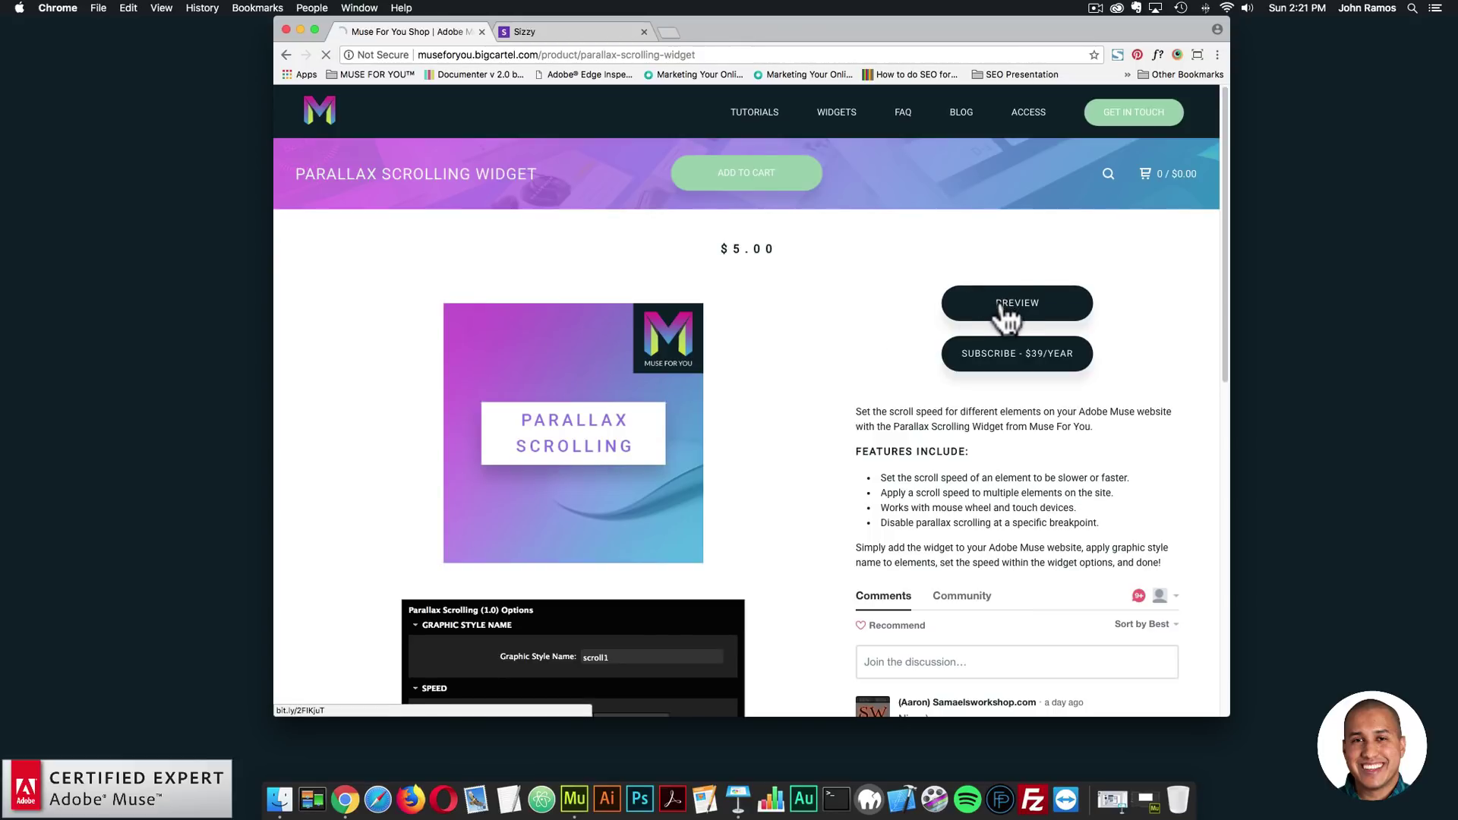
pyautogui.moveTo(1224, 127); pyautogui.dragTo(1195, 533)
pyautogui.moveTo(1188, 479); pyautogui.dragTo(1131, 118)
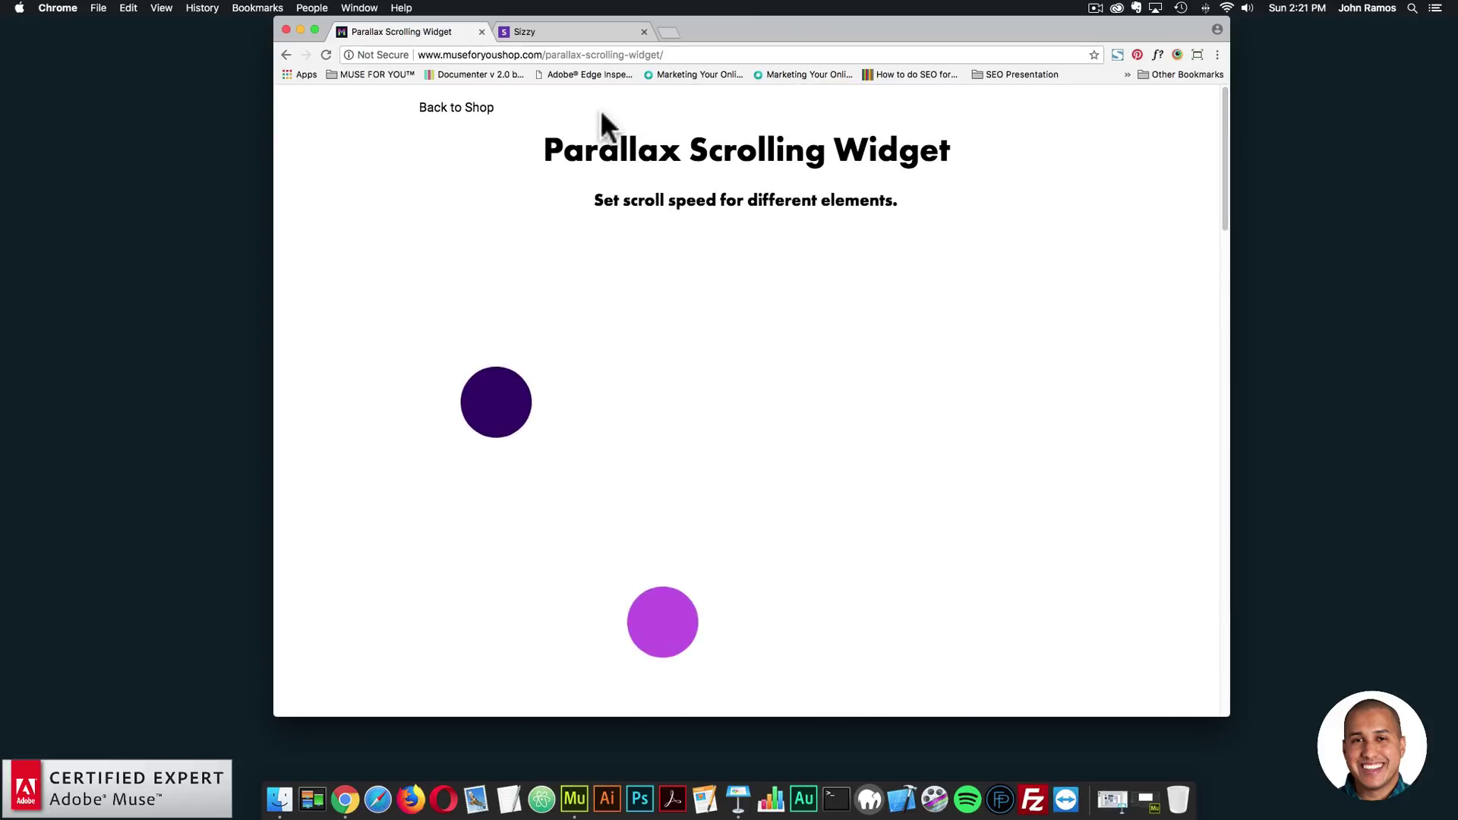
pyautogui.click(481, 112)
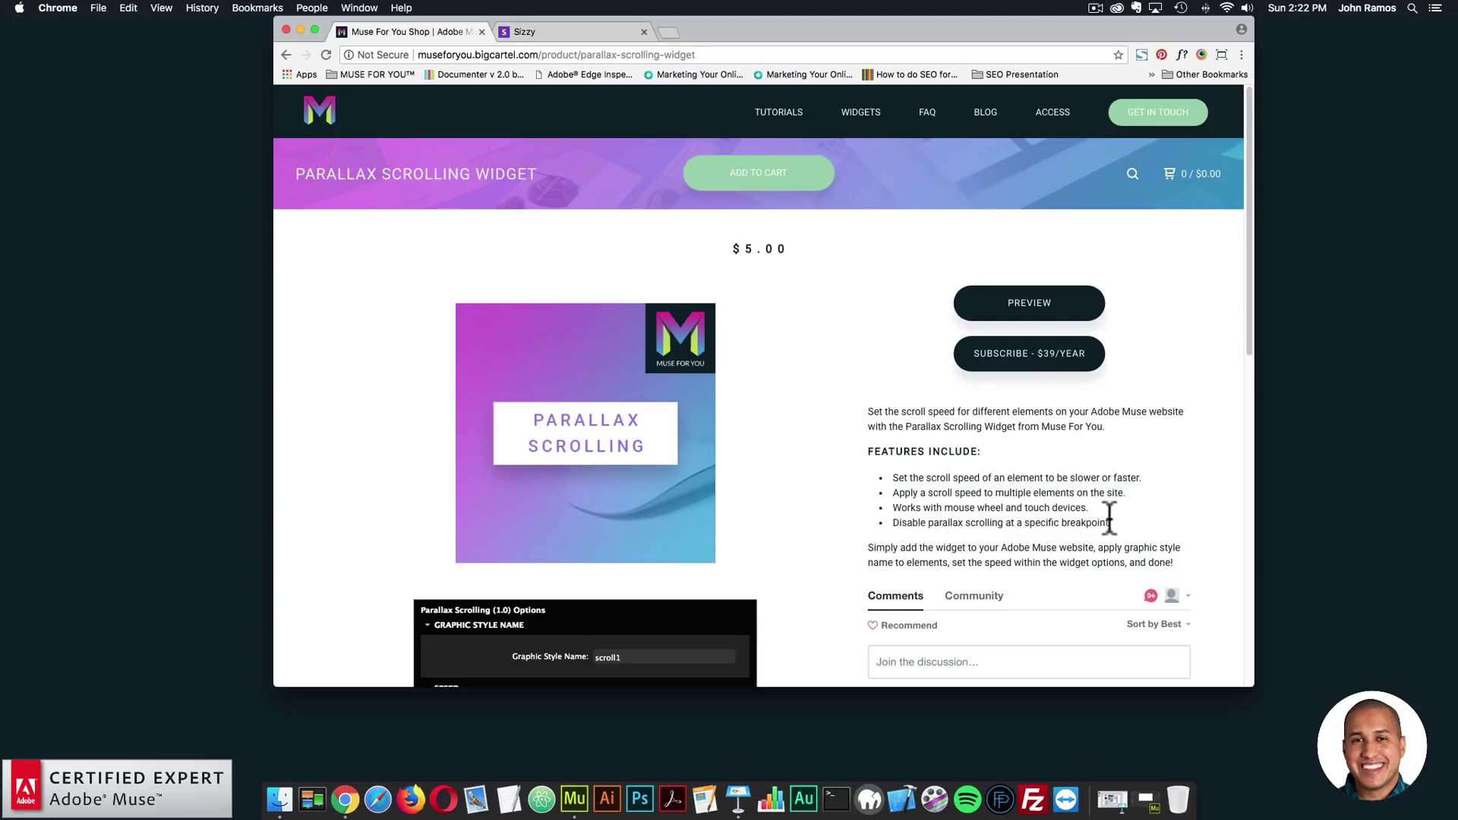
pyautogui.moveTo(1243, 307); pyautogui.dragTo(1222, 246)
# Switch to Adobe Muse and draw a circle about 158 by 158 px in the upper left of the Home page
pyautogui.click(575, 795)
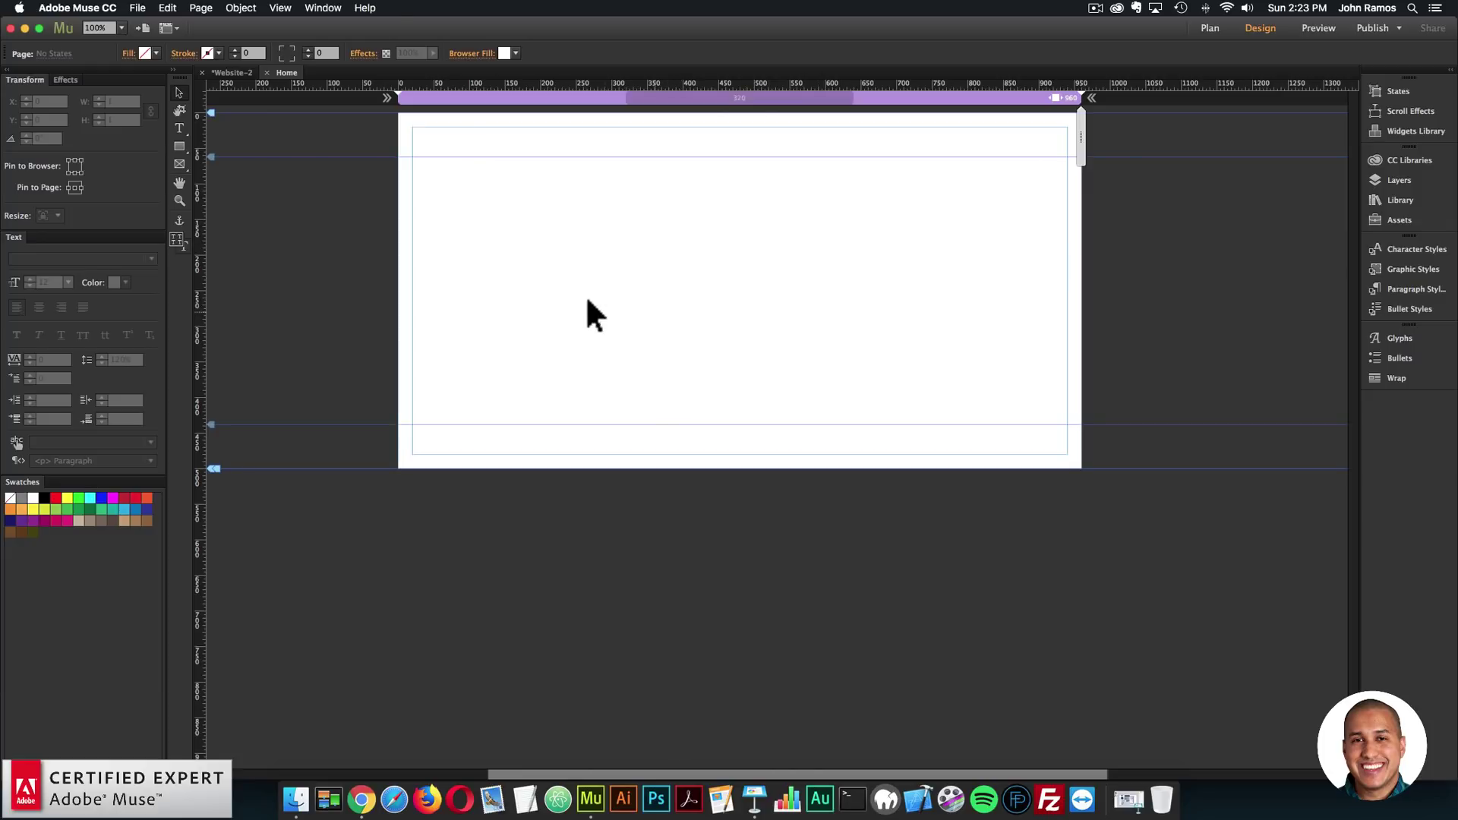
pyautogui.click(180, 146)
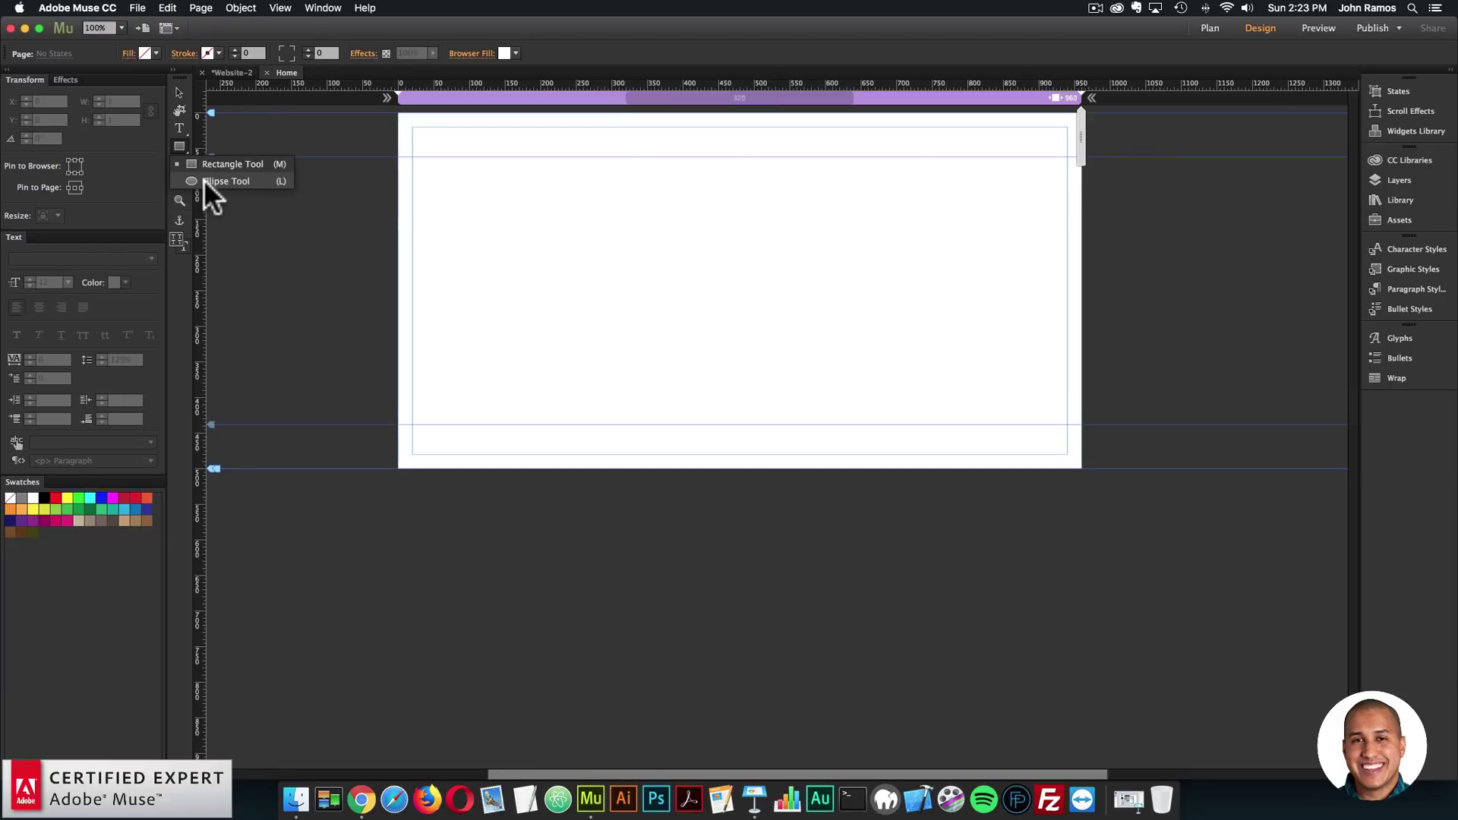
pyautogui.click(204, 182)
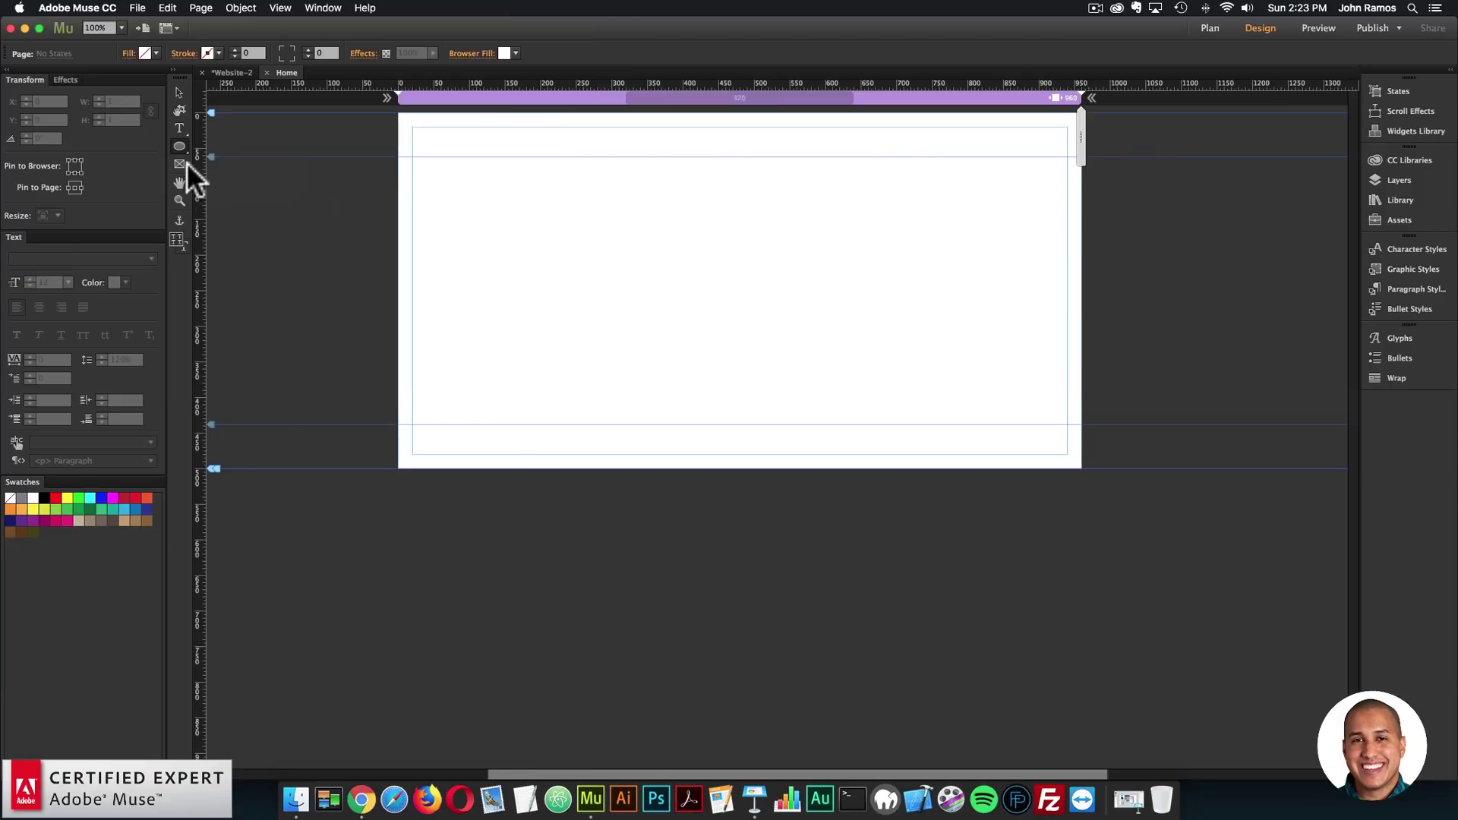
pyautogui.moveTo(482, 211); pyautogui.dragTo(595, 323)
# Fill the circle with the turquoise colour from My Library and move it to about X 93, Y 126
pyautogui.click(1414, 161)
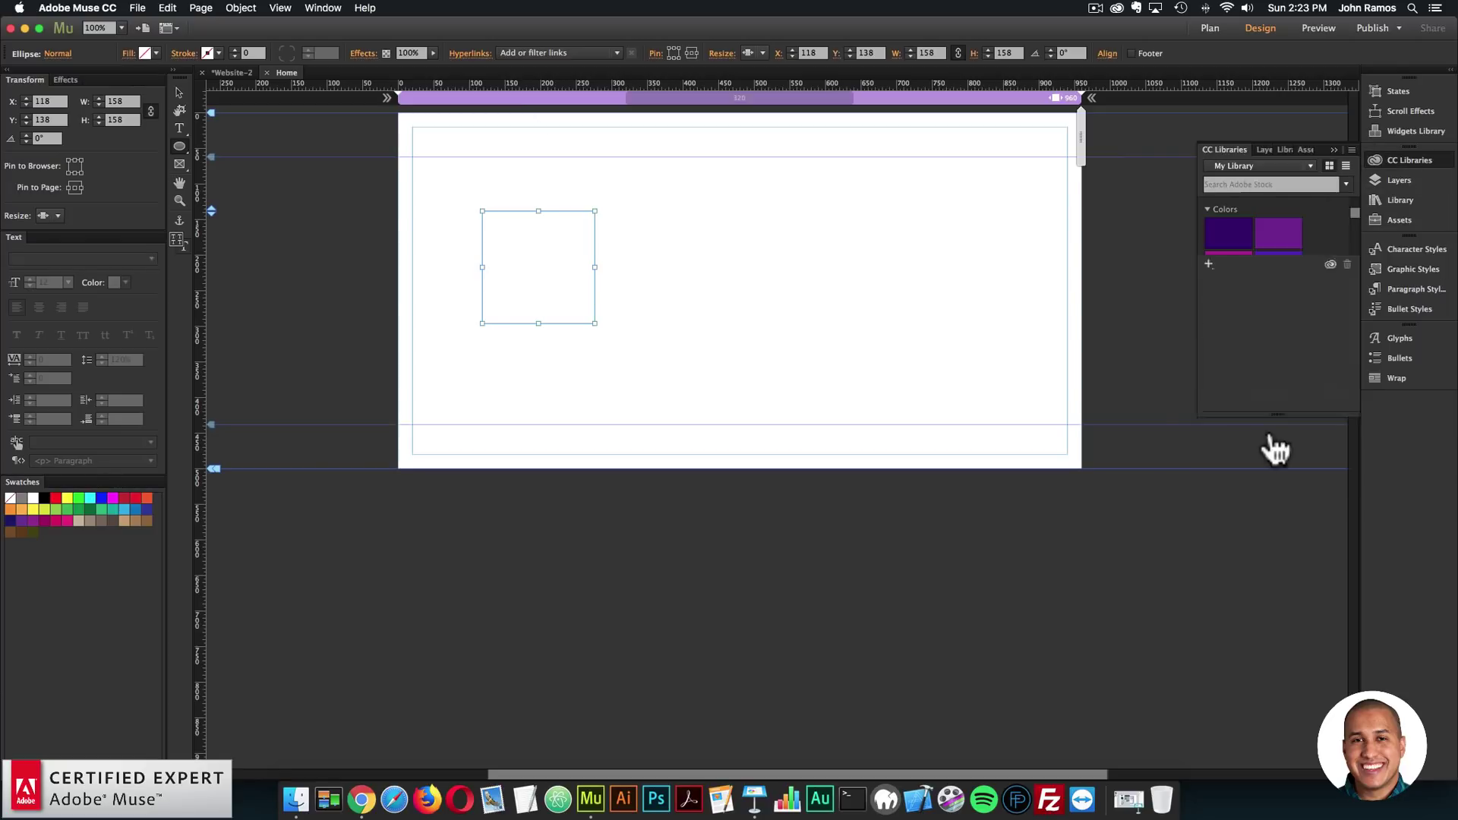
pyautogui.click(1230, 342)
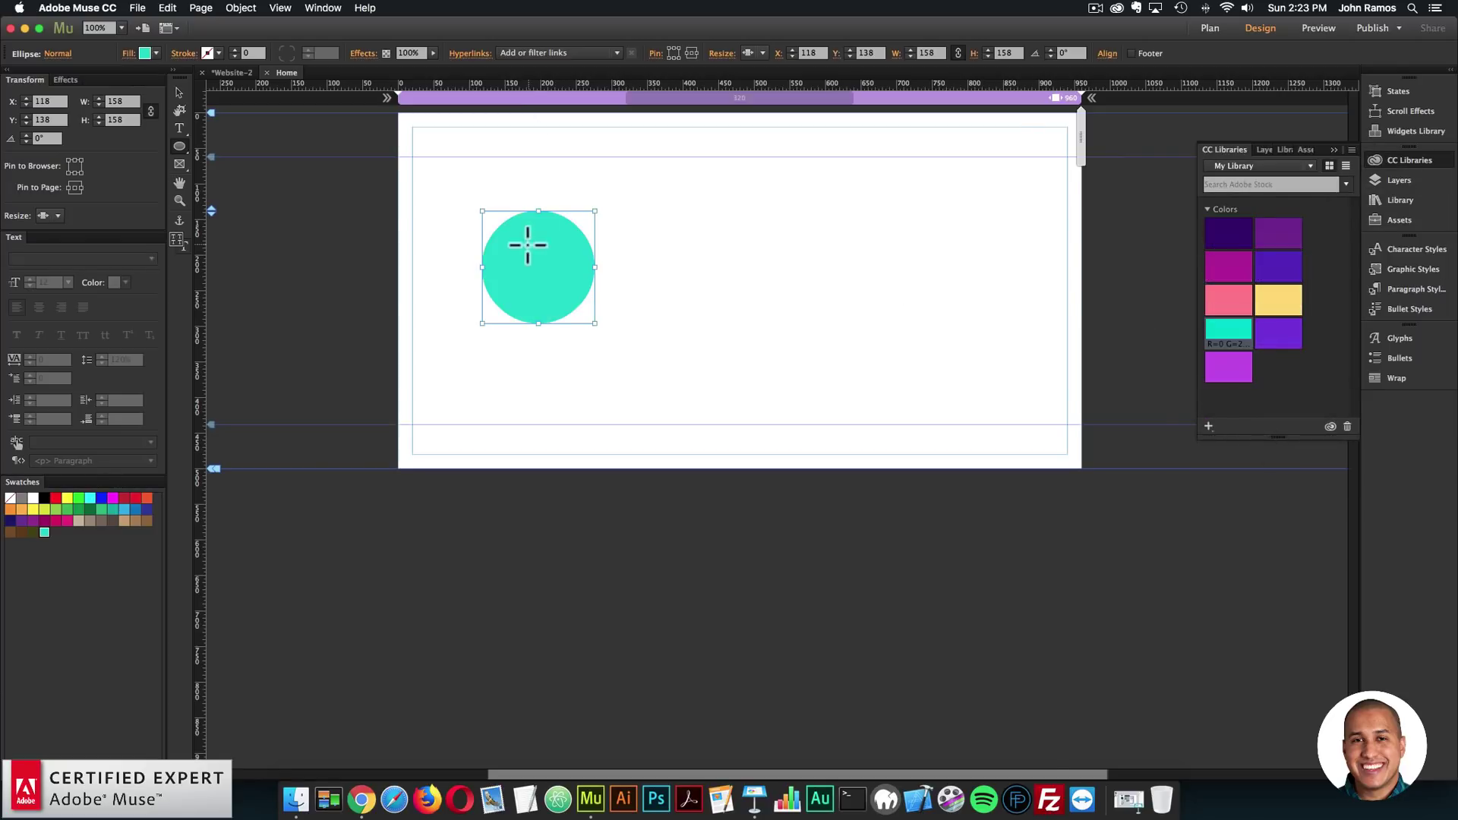
pyautogui.moveTo(480, 235); pyautogui.dragTo(461, 225)
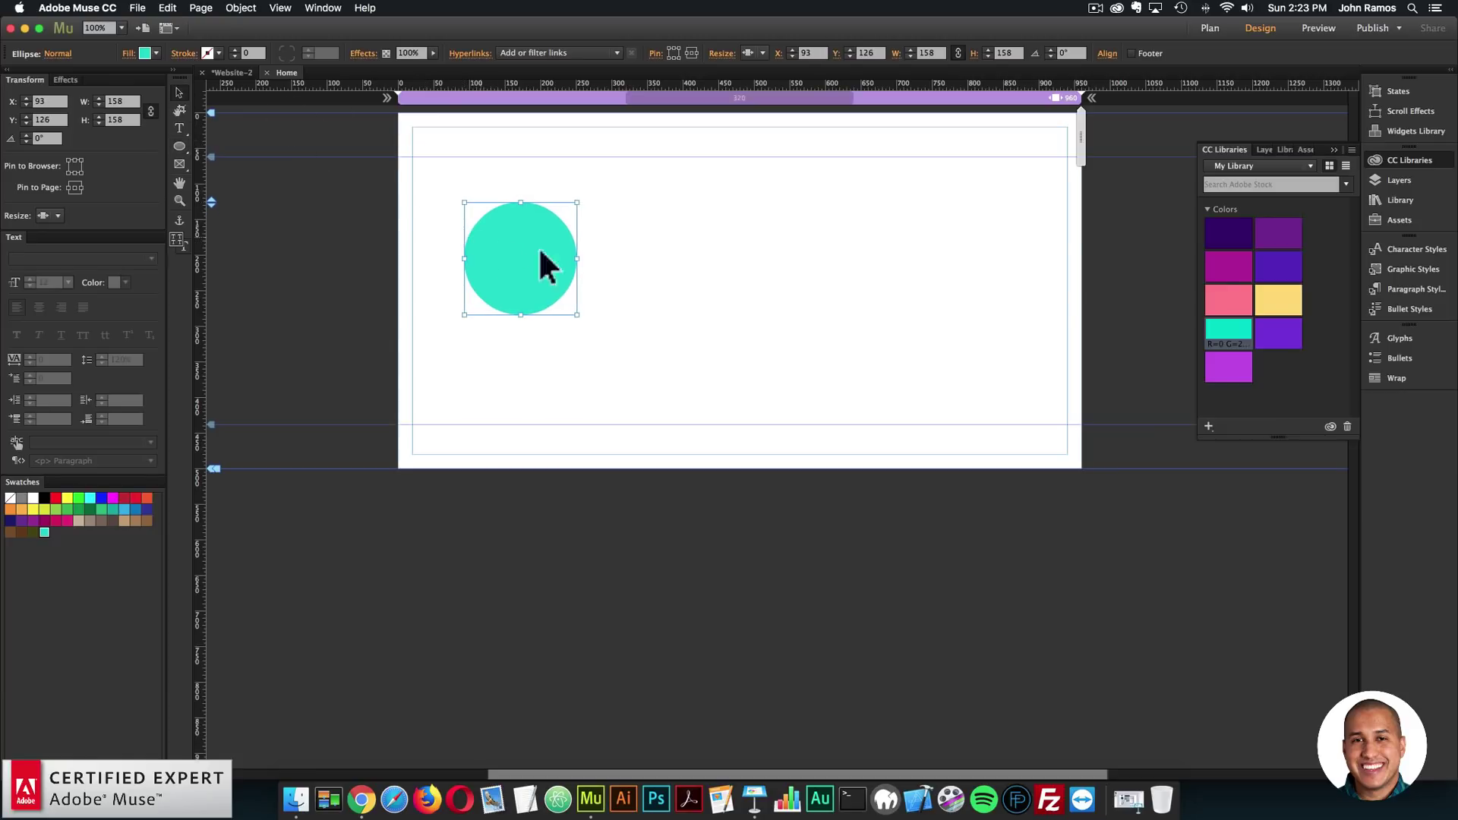
# Add two copies of the circle lower on the page, filling one purple and the other magenta
pyautogui.press('super+v')
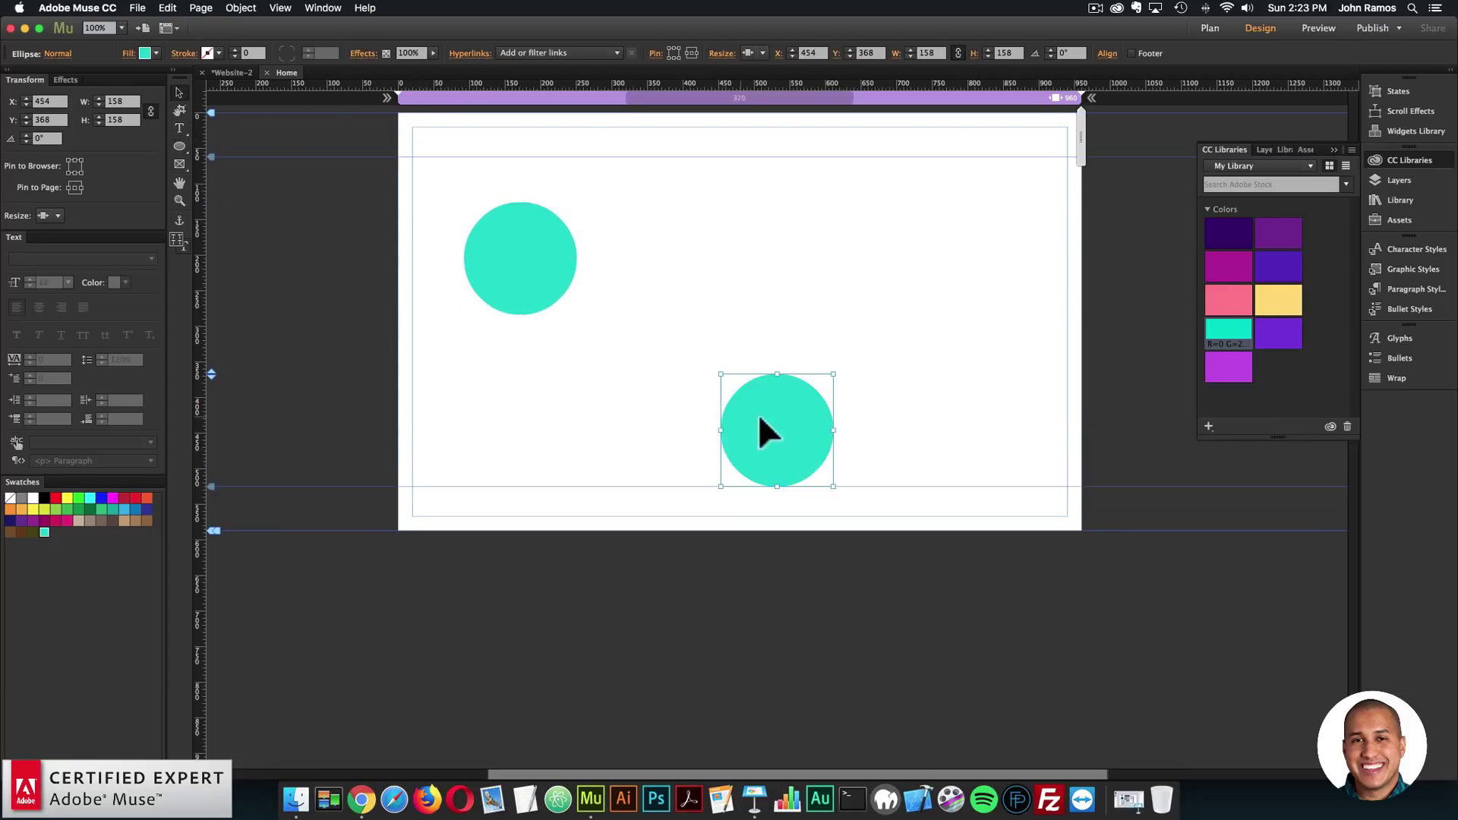
pyautogui.moveTo(758, 413); pyautogui.dragTo(680, 412)
pyautogui.click(1283, 335)
pyautogui.press('super+v')
pyautogui.moveTo(785, 426); pyautogui.dragTo(951, 572)
pyautogui.click(1229, 265)
# Add a fourth circle at the page's lower right and spread the four circles out along a descending diagonal
pyautogui.press('super+v')
pyautogui.moveTo(835, 477); pyautogui.dragTo(1079, 680)
pyautogui.moveTo(718, 469); pyautogui.dragTo(671, 446)
pyautogui.moveTo(551, 270); pyautogui.dragTo(498, 266)
pyautogui.moveTo(609, 401); pyautogui.dragTo(588, 421)
pyautogui.moveTo(916, 562); pyautogui.dragTo(763, 577)
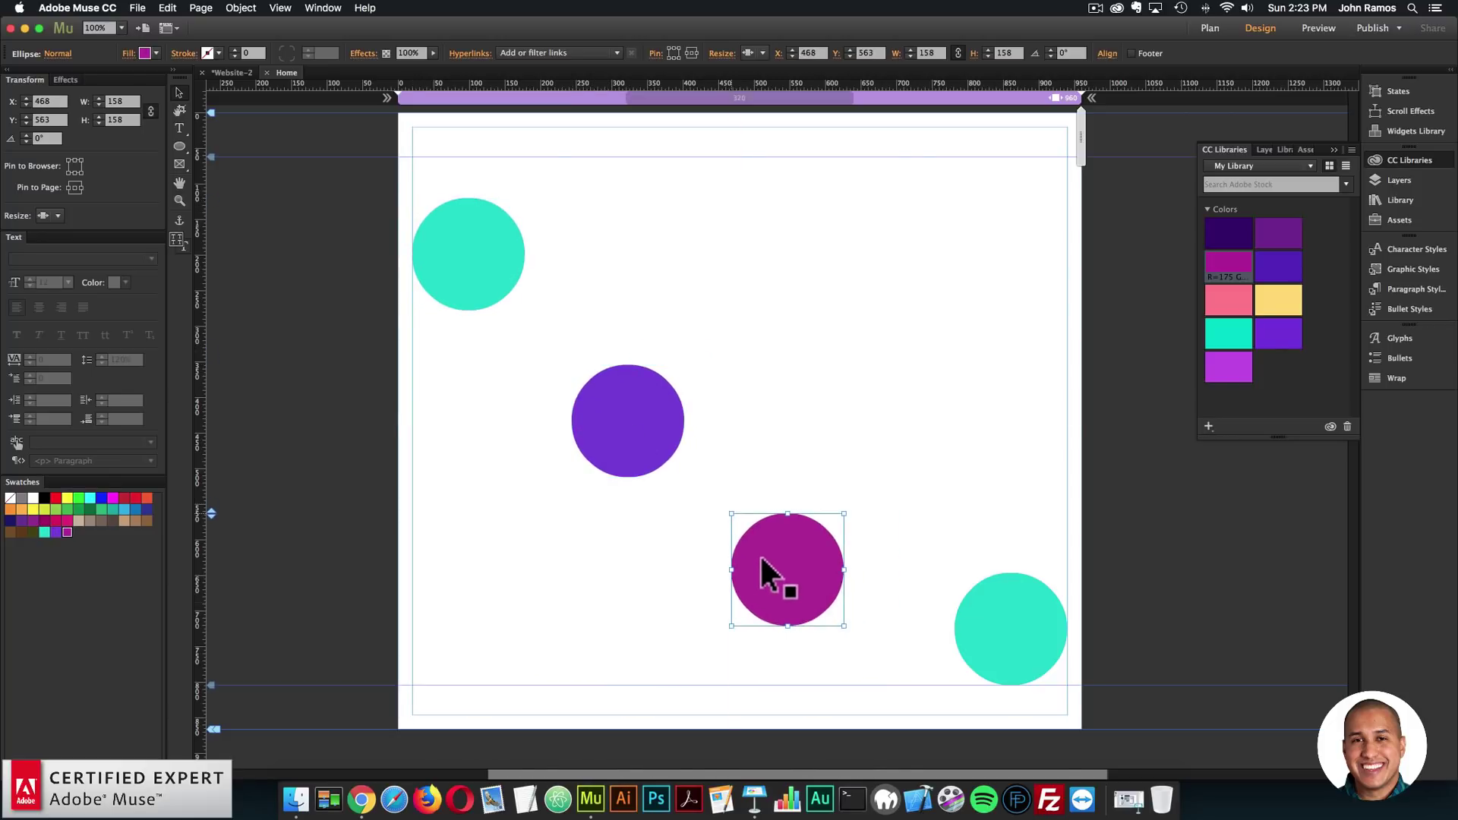
pyautogui.moveTo(1009, 635); pyautogui.dragTo(1002, 689)
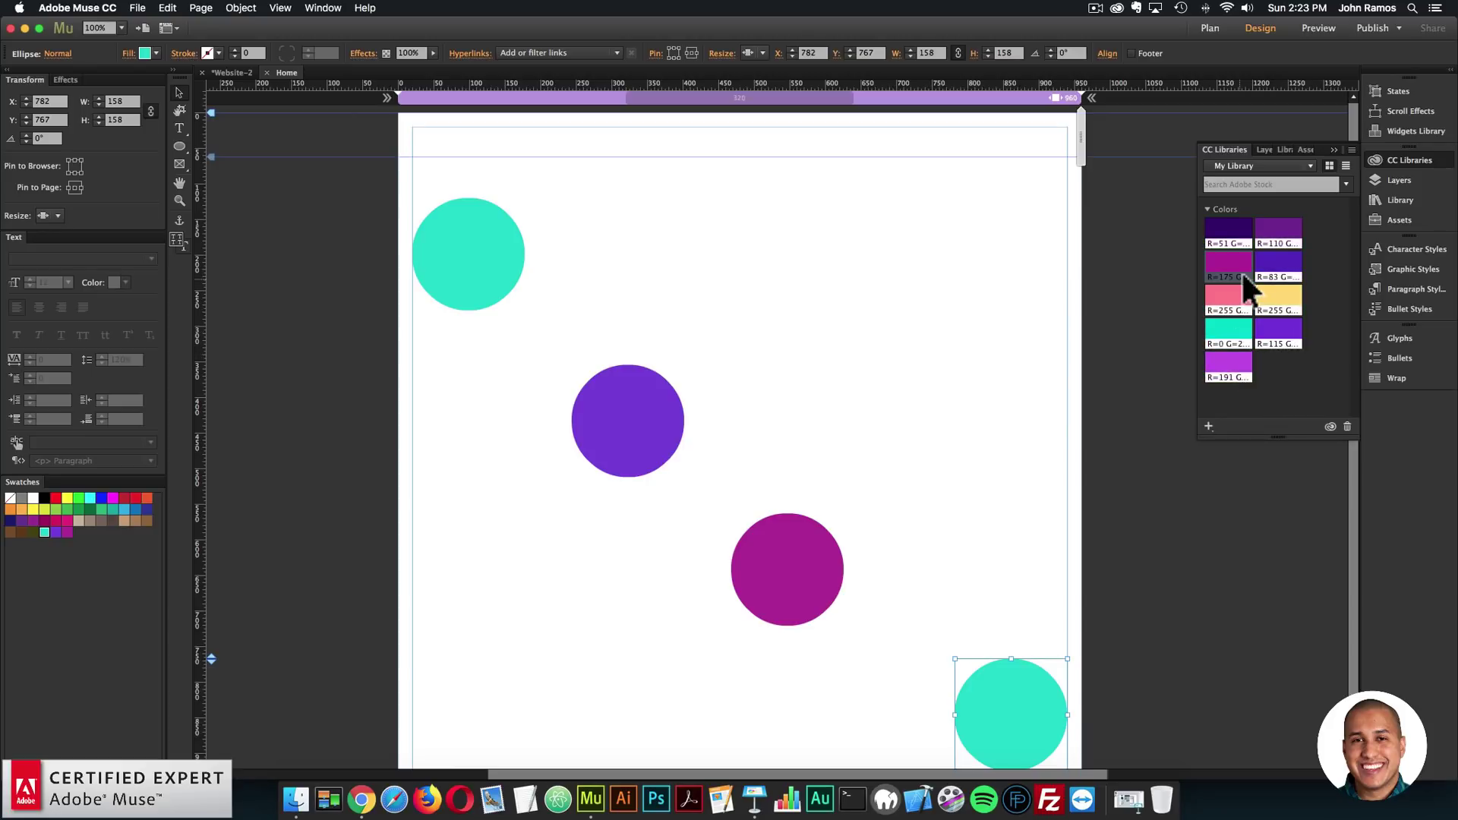
# Fill the lowest circle with the light purple R=191 library colour
pyautogui.click(1282, 266)
pyautogui.click(1238, 329)
pyautogui.click(1224, 372)
pyautogui.click(1004, 426)
# Extend the bottom of the page and move the four circles together further down it
pyautogui.press('super+minus')
pyautogui.press('super+minus')
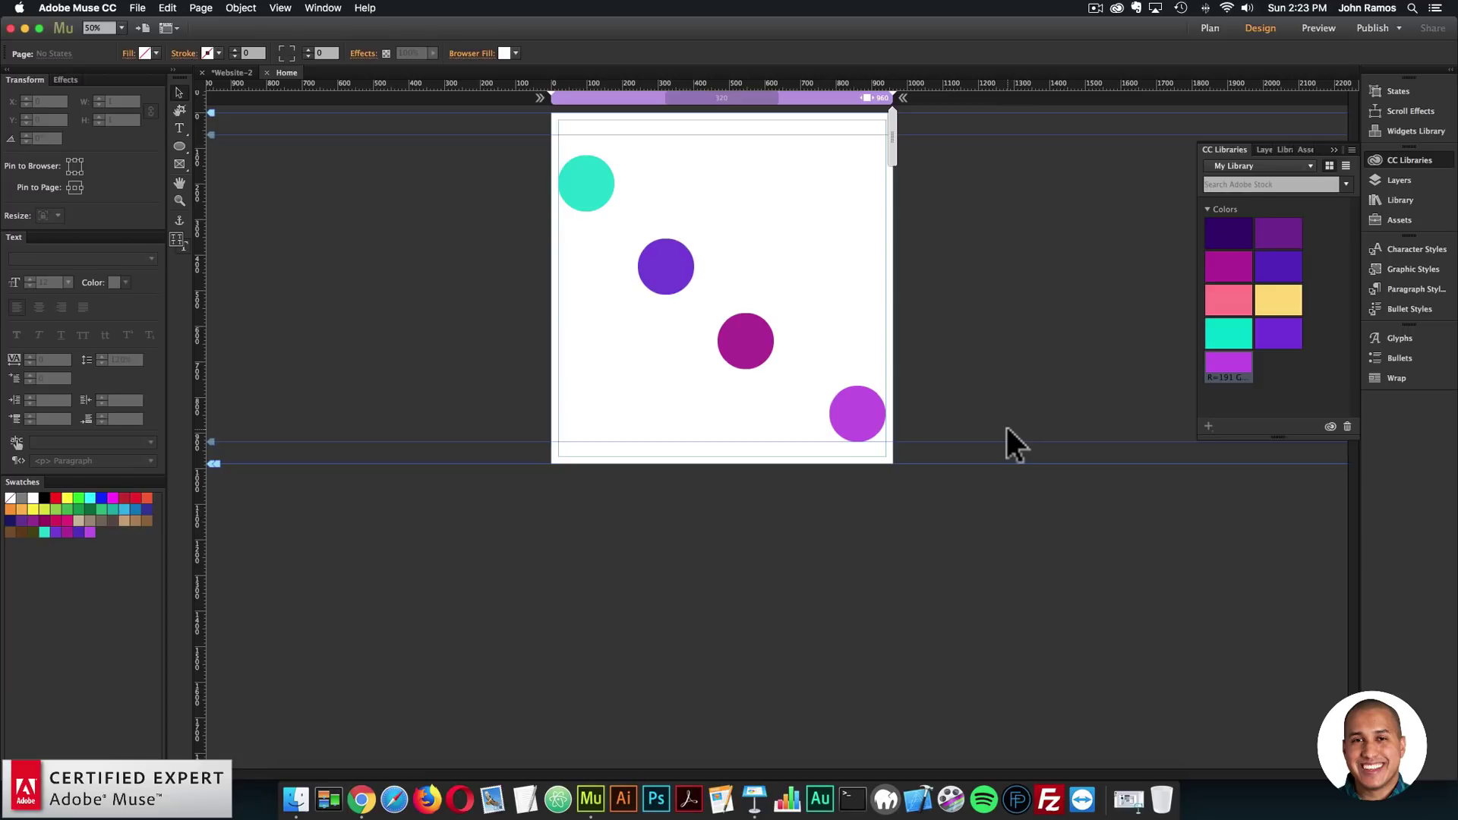
pyautogui.click(849, 430)
pyautogui.moveTo(958, 506); pyautogui.dragTo(563, 143)
pyautogui.moveTo(207, 476); pyautogui.dragTo(194, 717)
pyautogui.moveTo(594, 251); pyautogui.dragTo(599, 326)
pyautogui.click(593, 247)
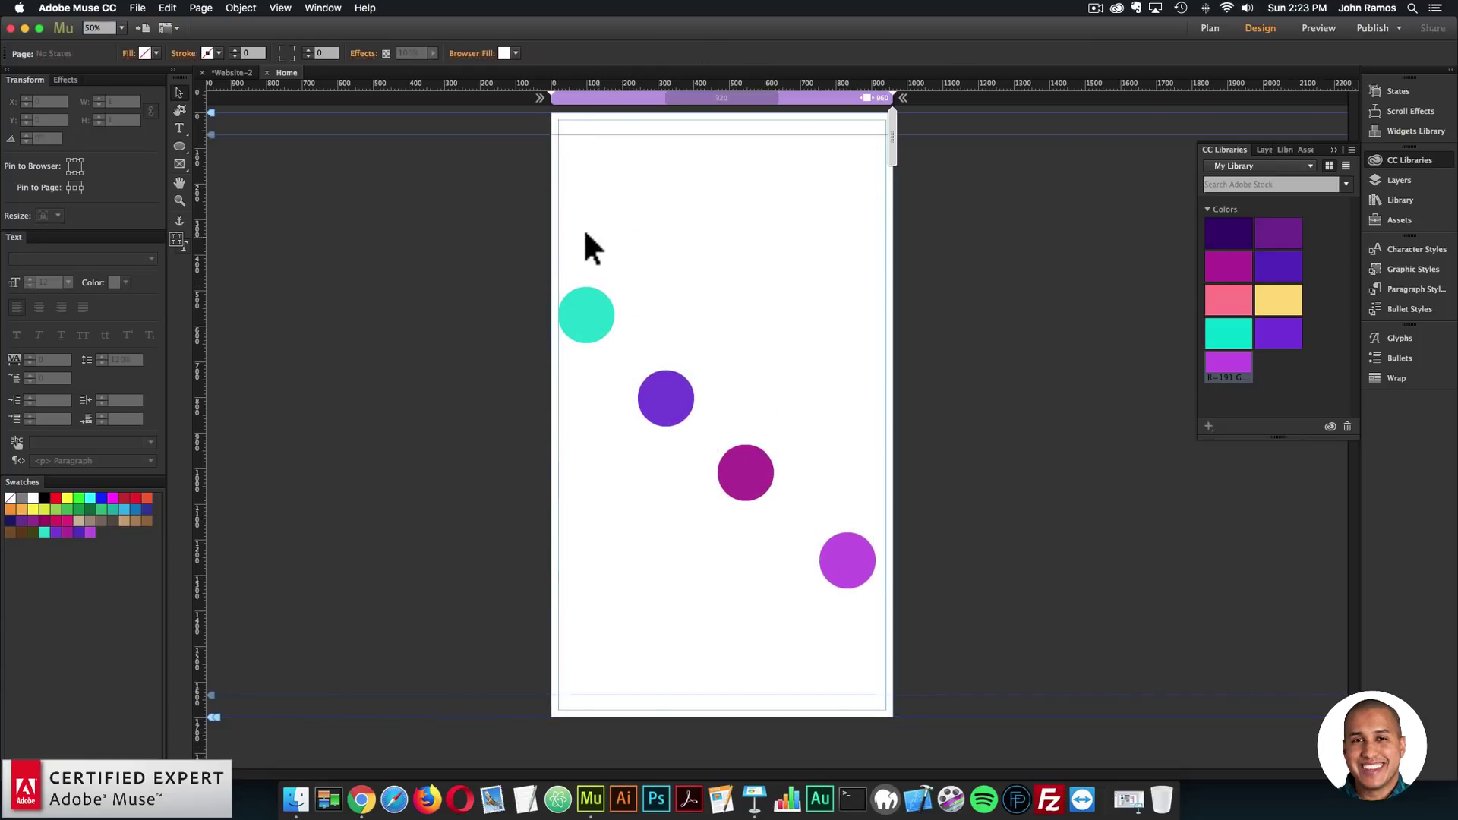
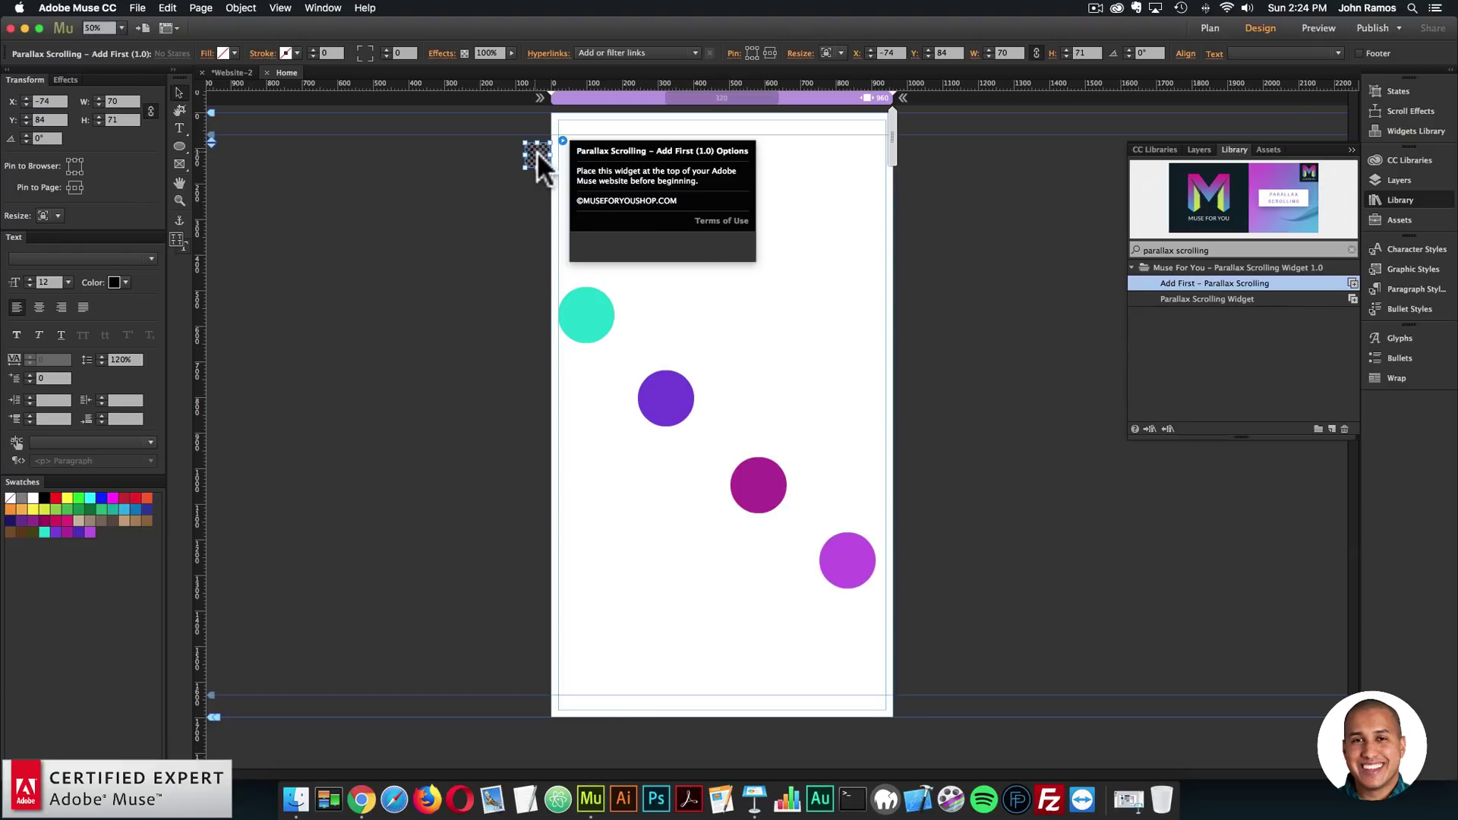
# Adjust the Add First widget just outside the page's left edge and place the Parallax Scrolling Widget below it at about X -70, Y 183
pyautogui.moveTo(531, 148); pyautogui.dragTo(539, 156)
pyautogui.click(521, 253)
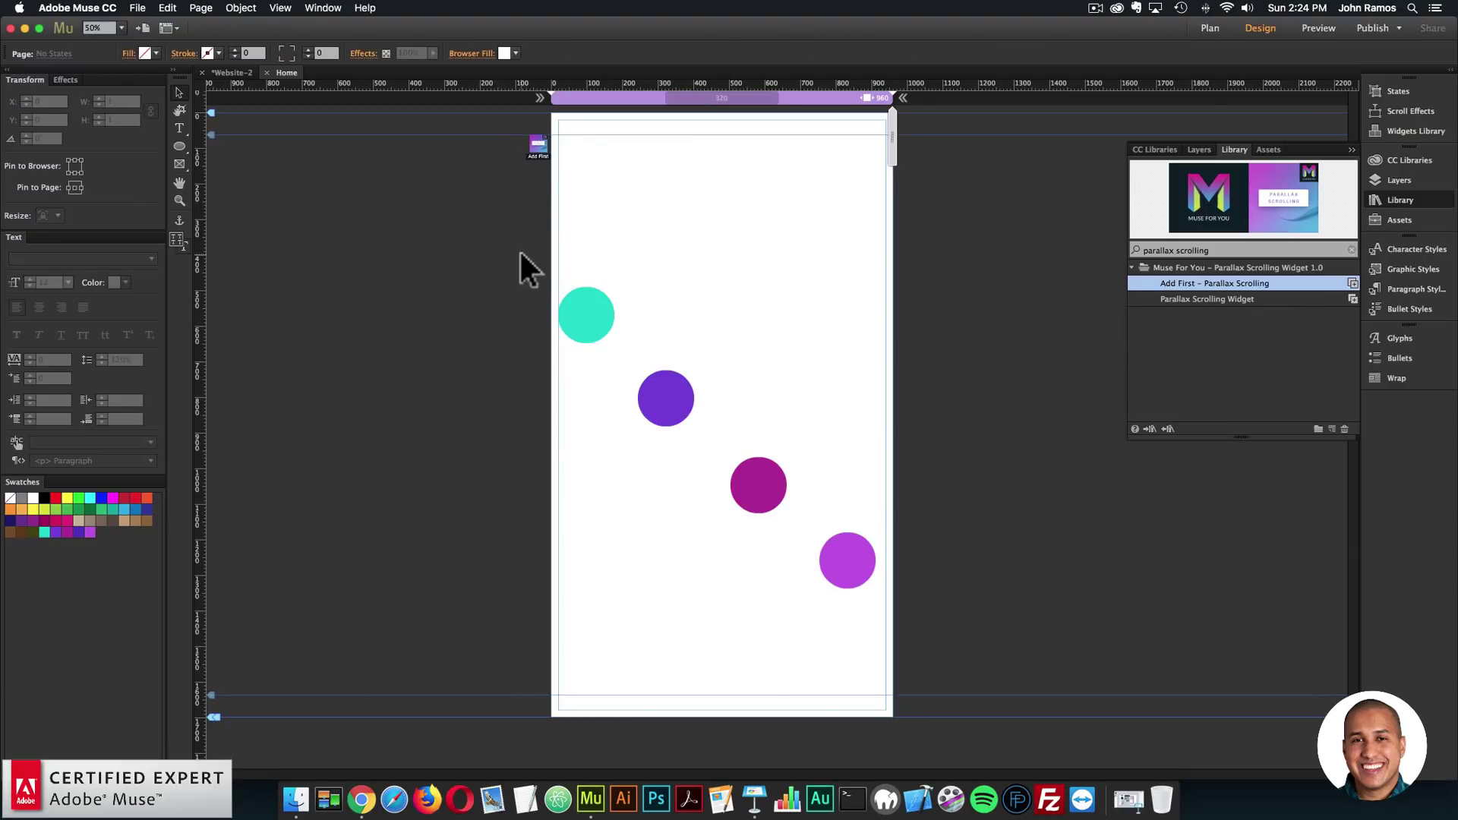
pyautogui.click(1203, 301)
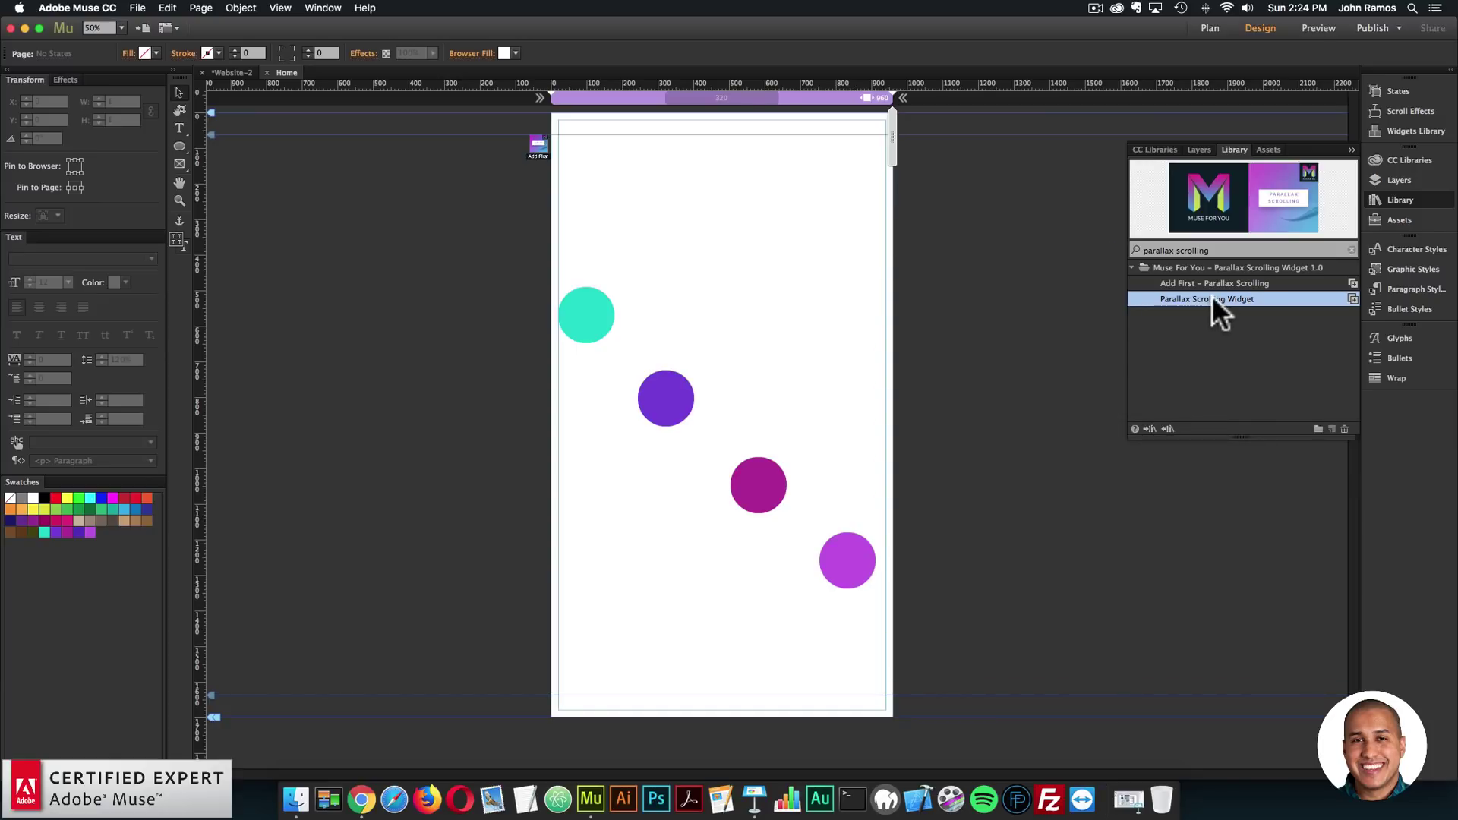
pyautogui.moveTo(1211, 299); pyautogui.dragTo(565, 186)
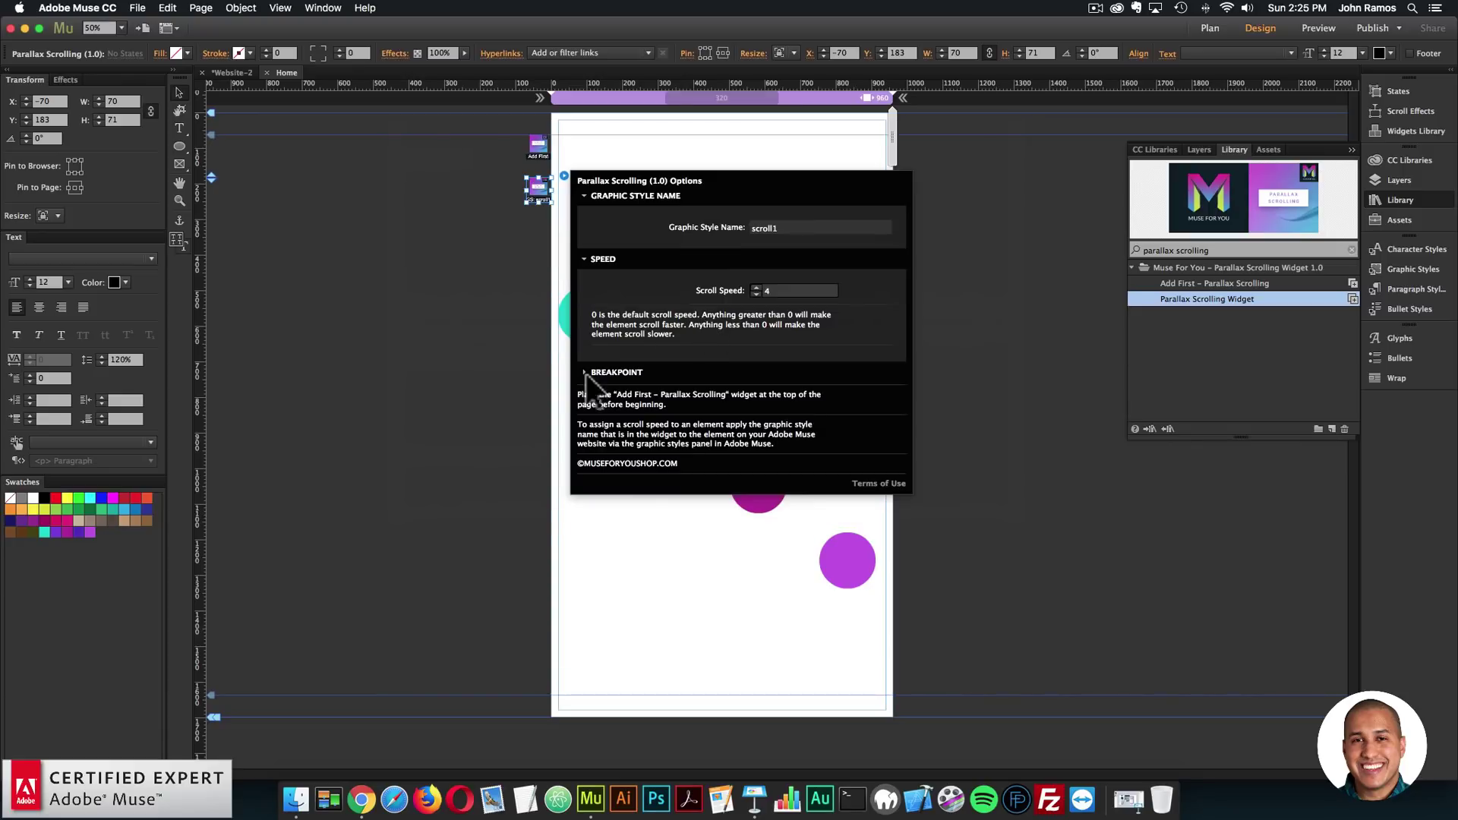
# Try a breakpoint limit of 480 in the Parallax Scrolling Widget's options and reset it to 0
pyautogui.click(598, 372)
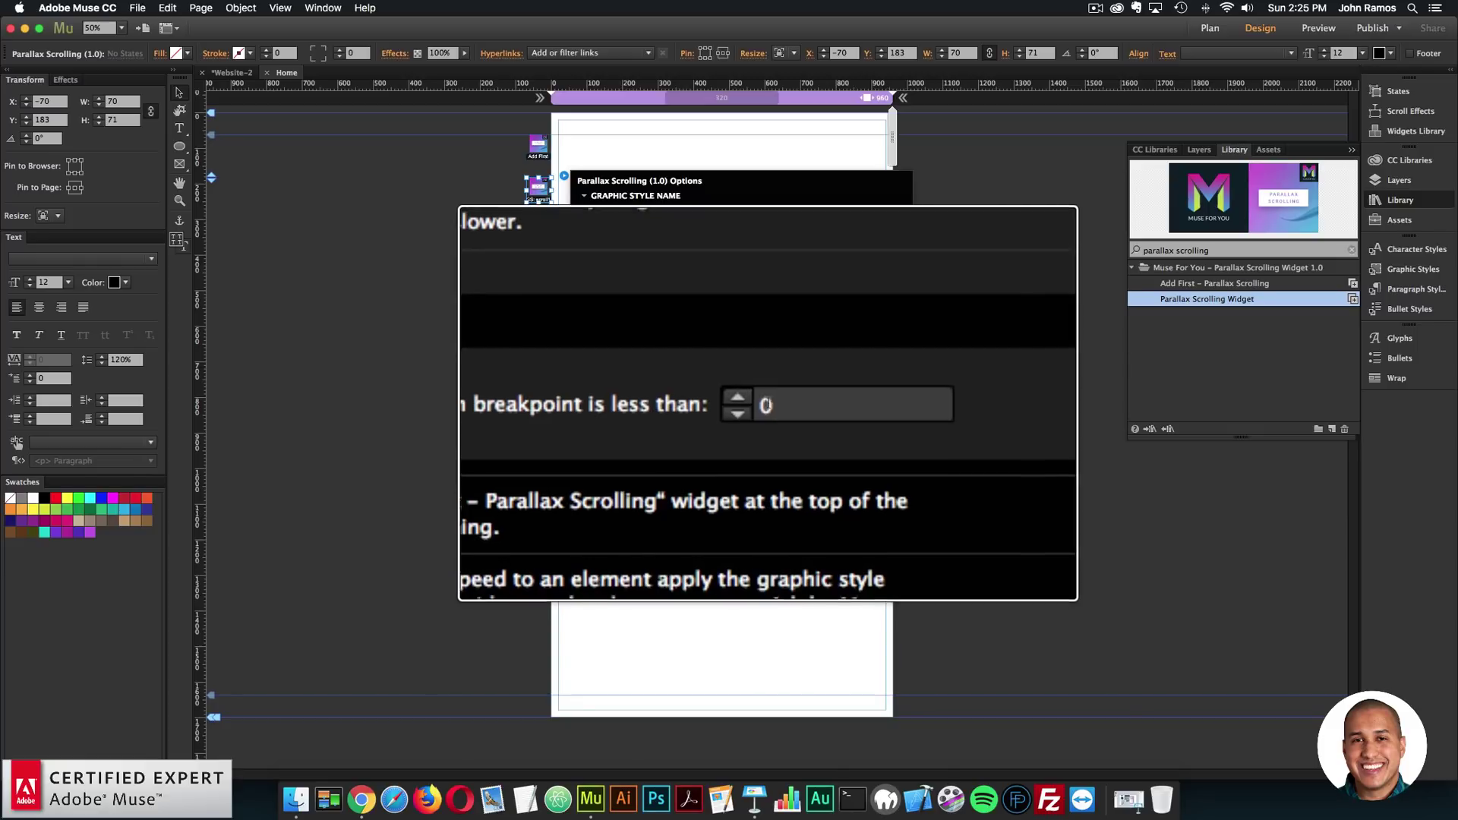
pyautogui.click(757, 410)
pyautogui.write('480')
pyautogui.press('Return')
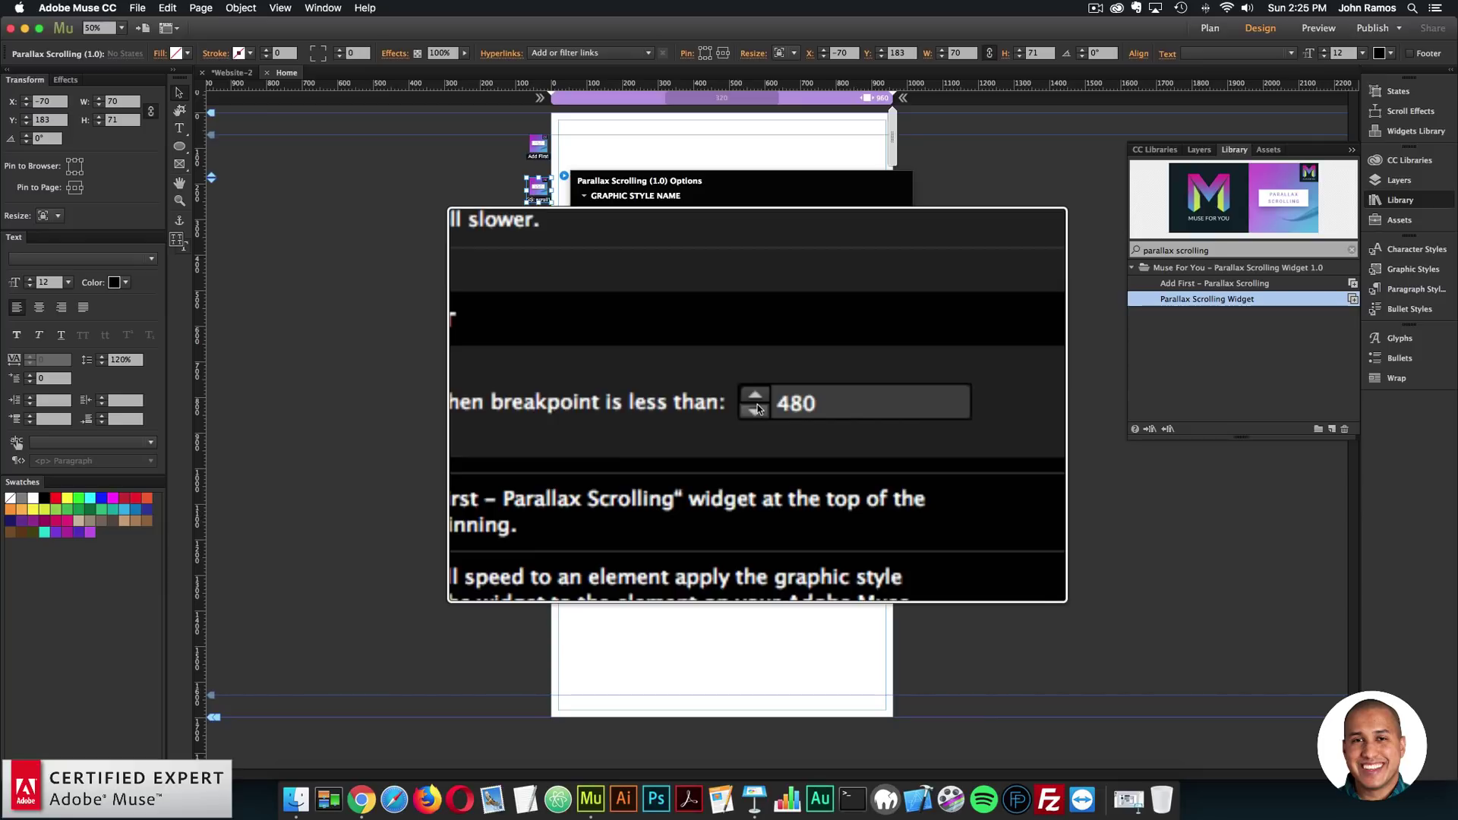
pyautogui.doubleClick(757, 409)
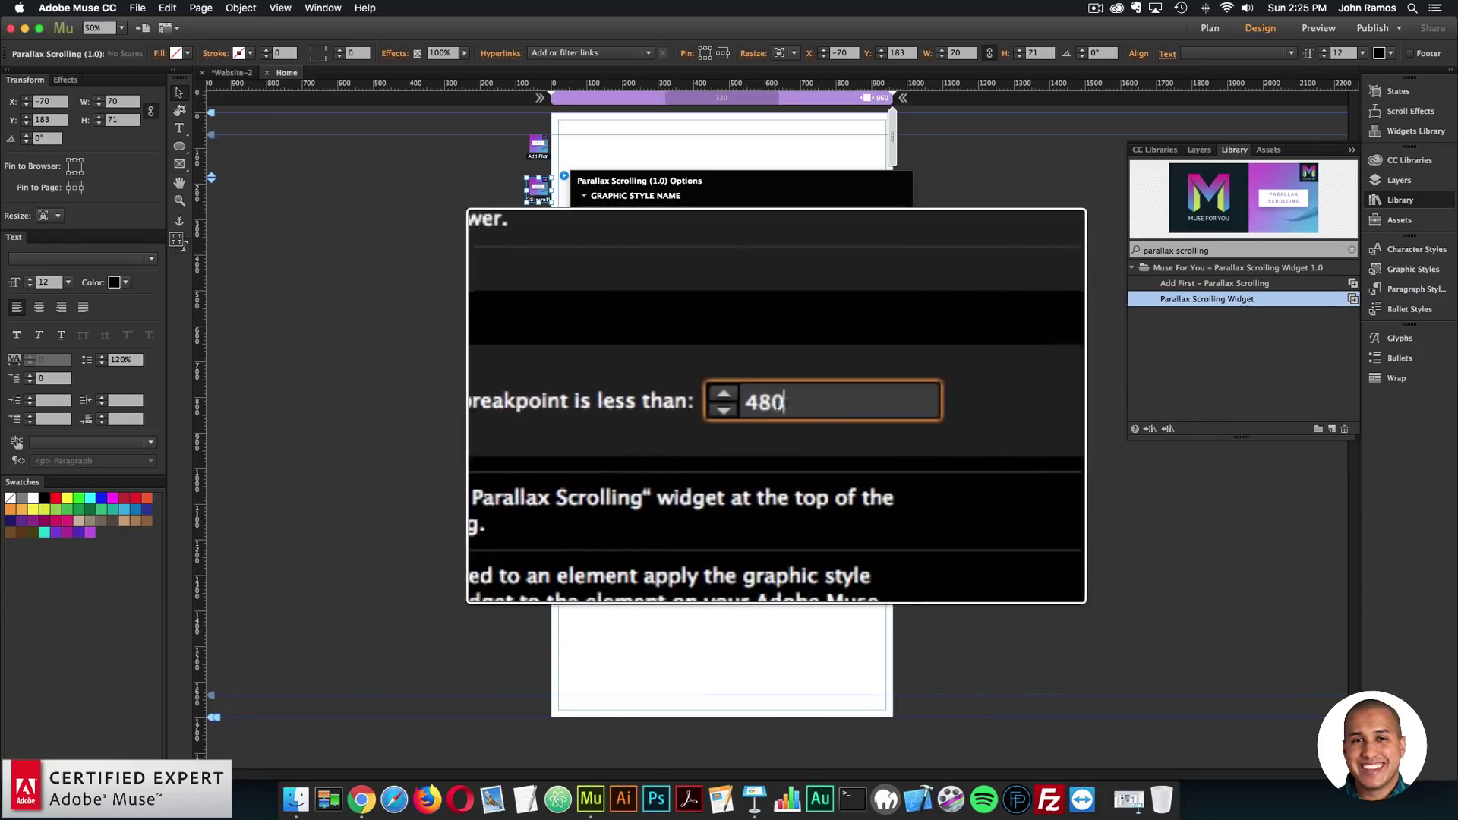
pyautogui.write('0')
pyautogui.press('Return')
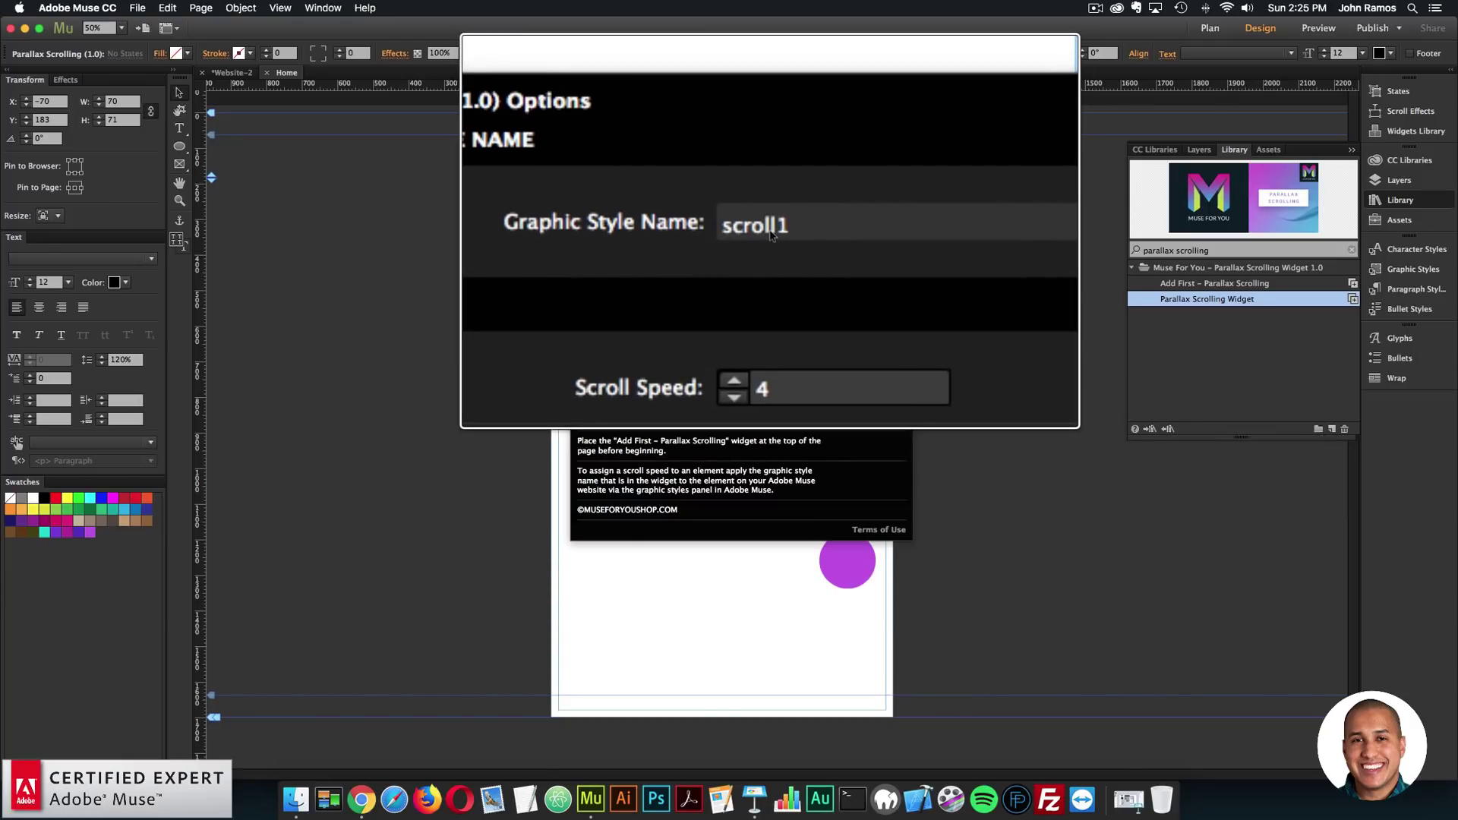
# Create a graphic style from the turquoise circle, apply it to the circle and name it scroll1
pyautogui.click(486, 290)
pyautogui.click(586, 311)
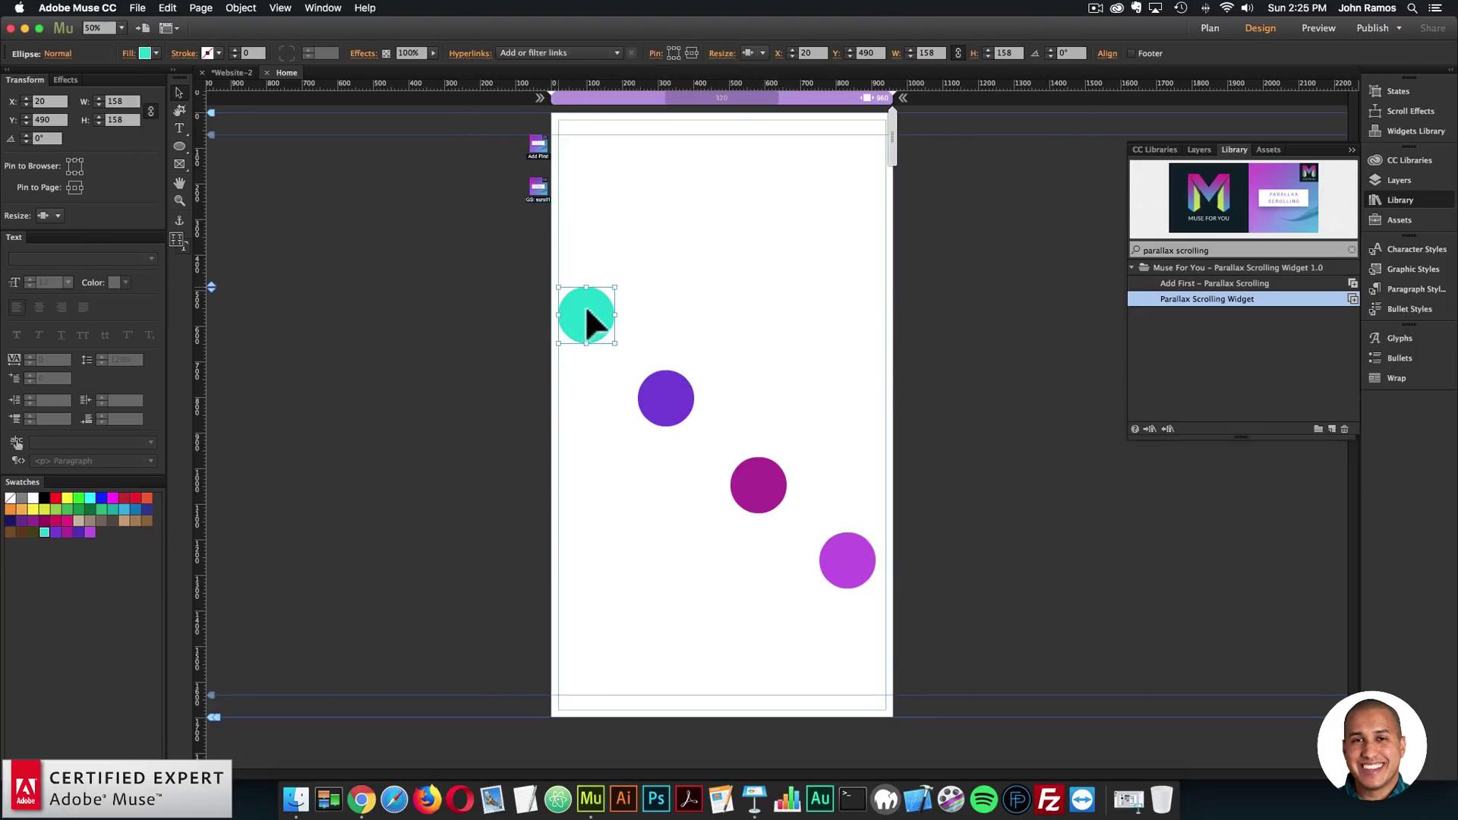
pyautogui.press('super+equal')
pyautogui.press('super+equal')
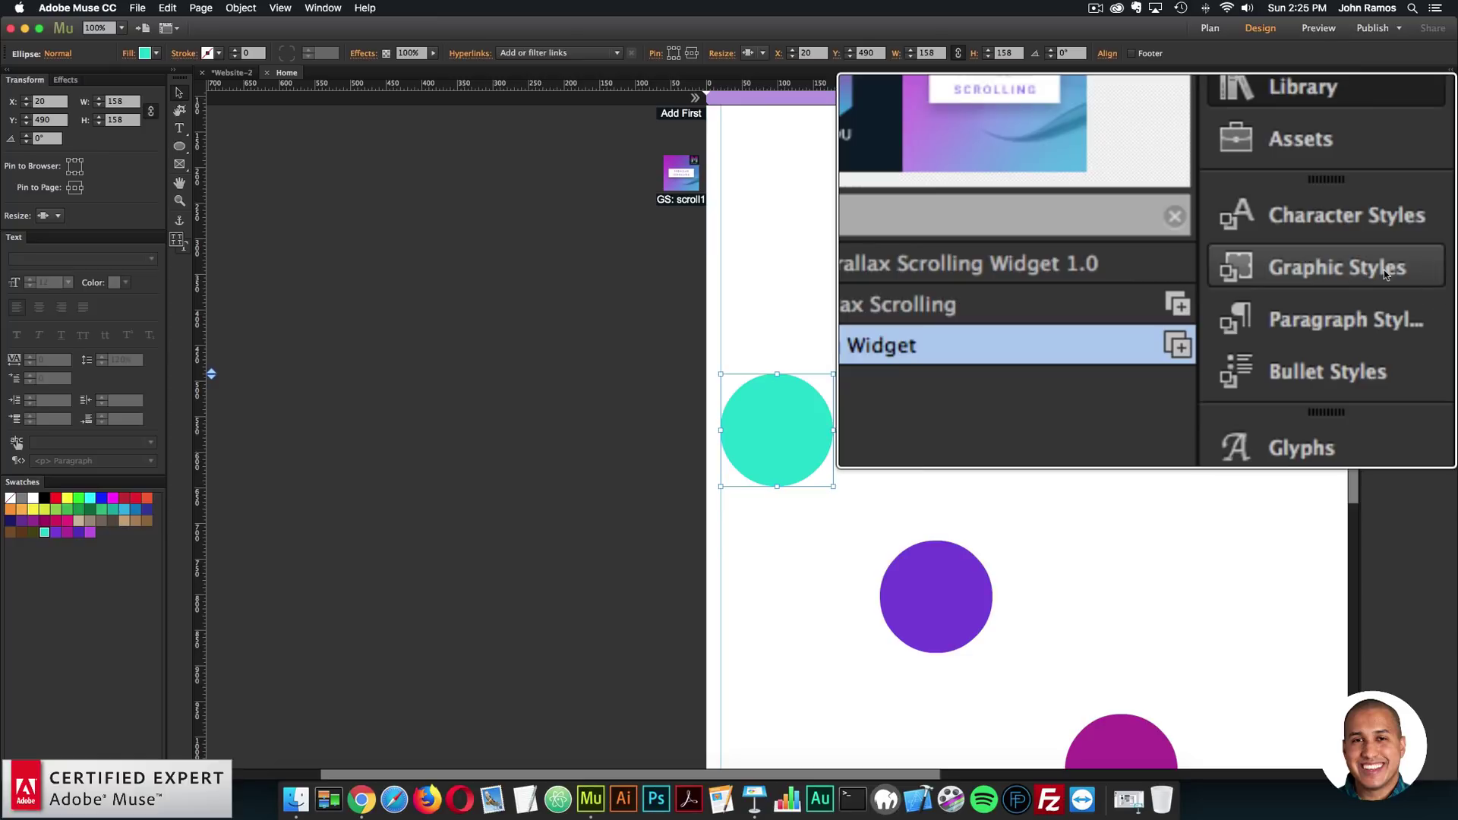
pyautogui.click(1385, 272)
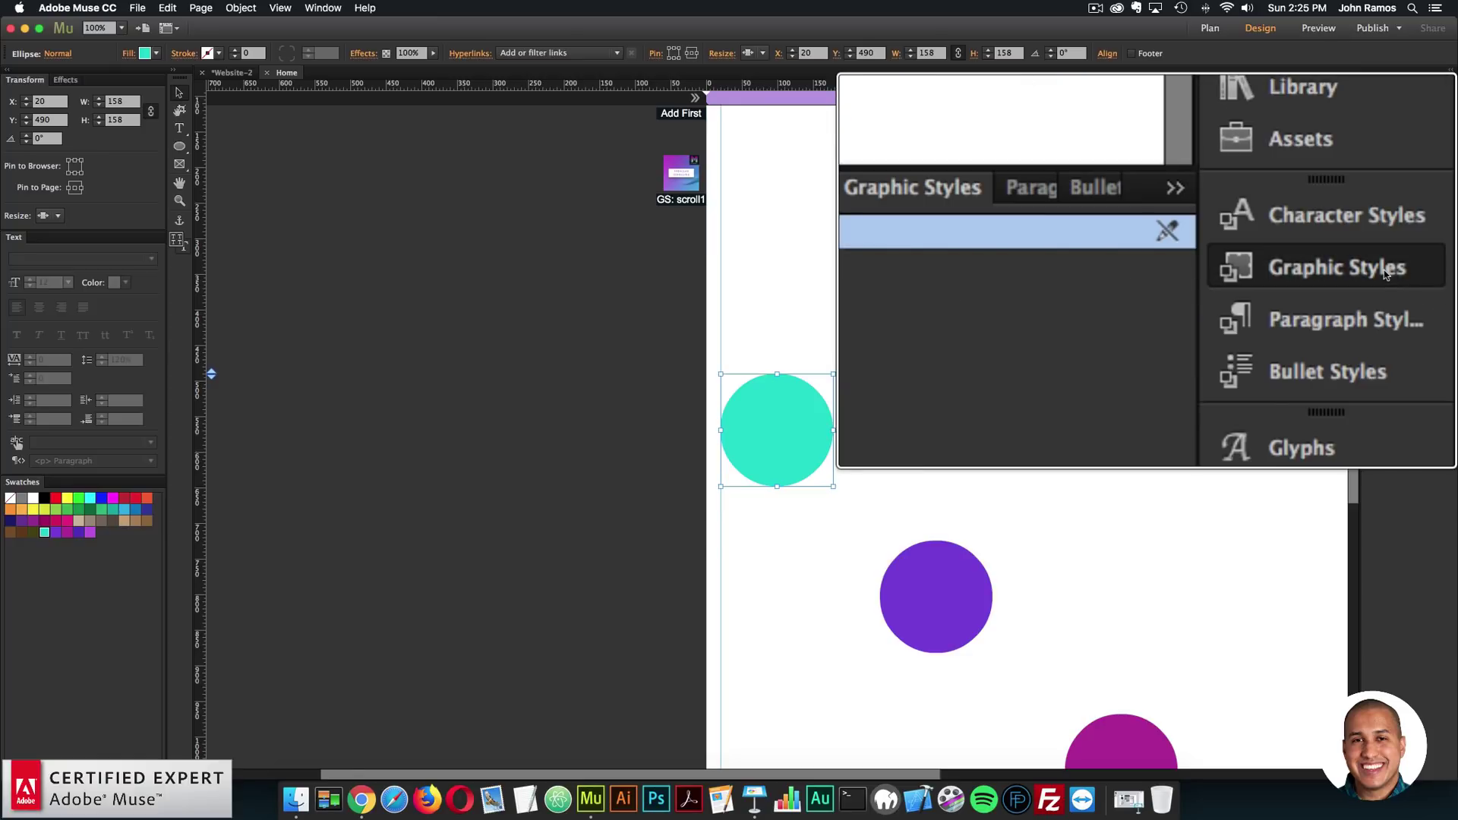
pyautogui.click(323, 8)
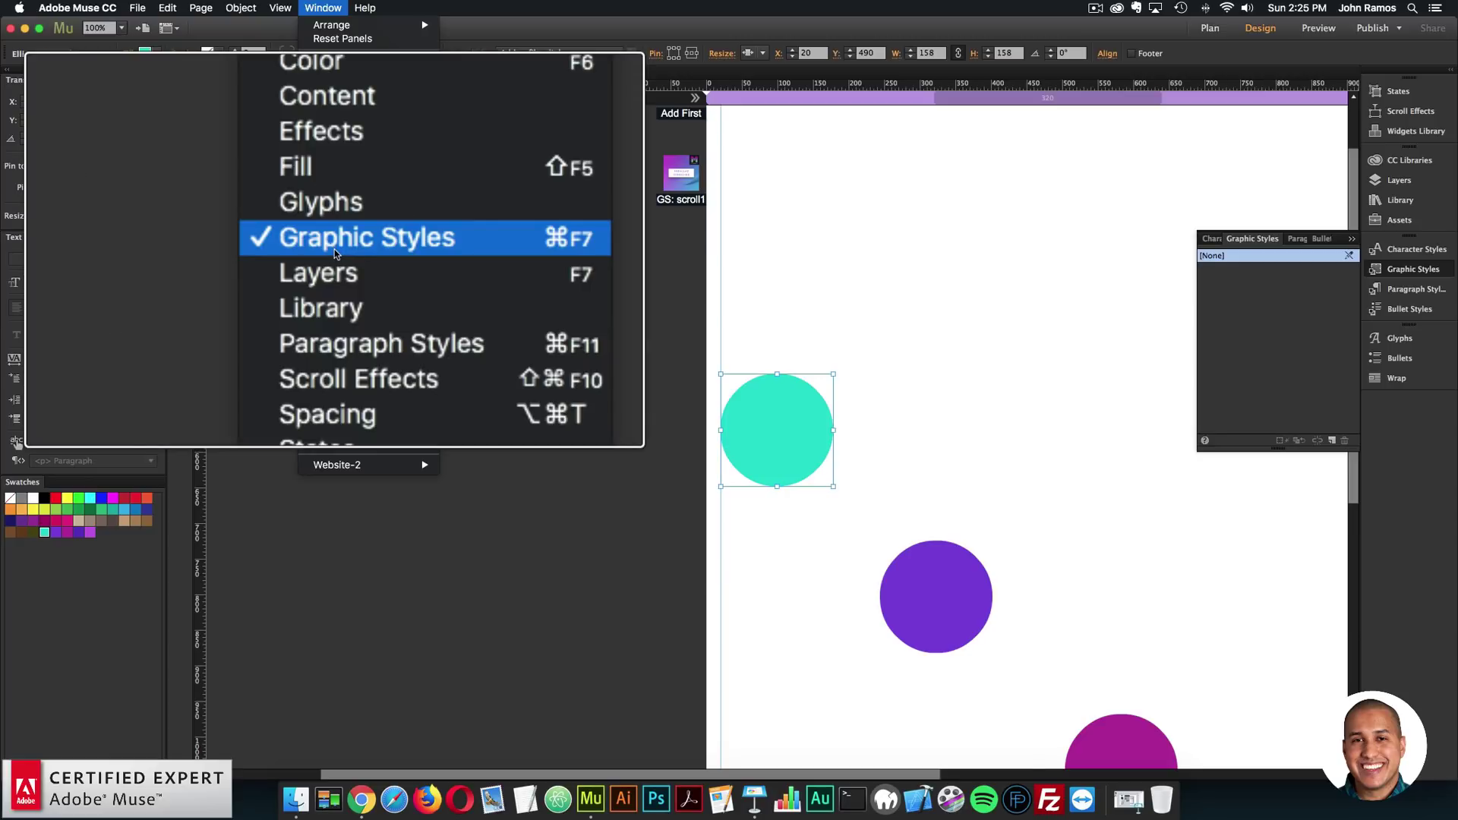
pyautogui.click(368, 248)
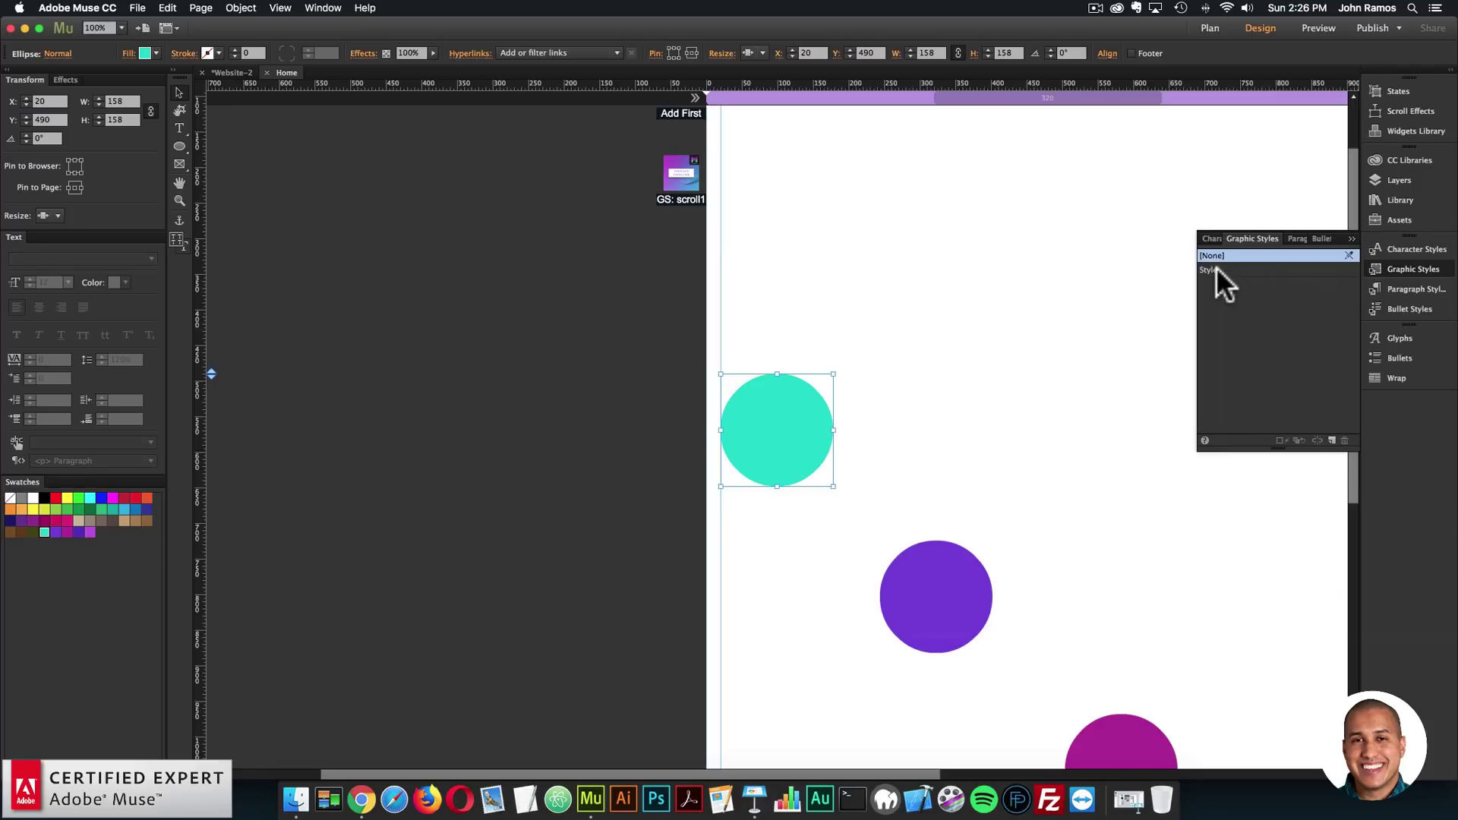
pyautogui.moveTo(1220, 284)
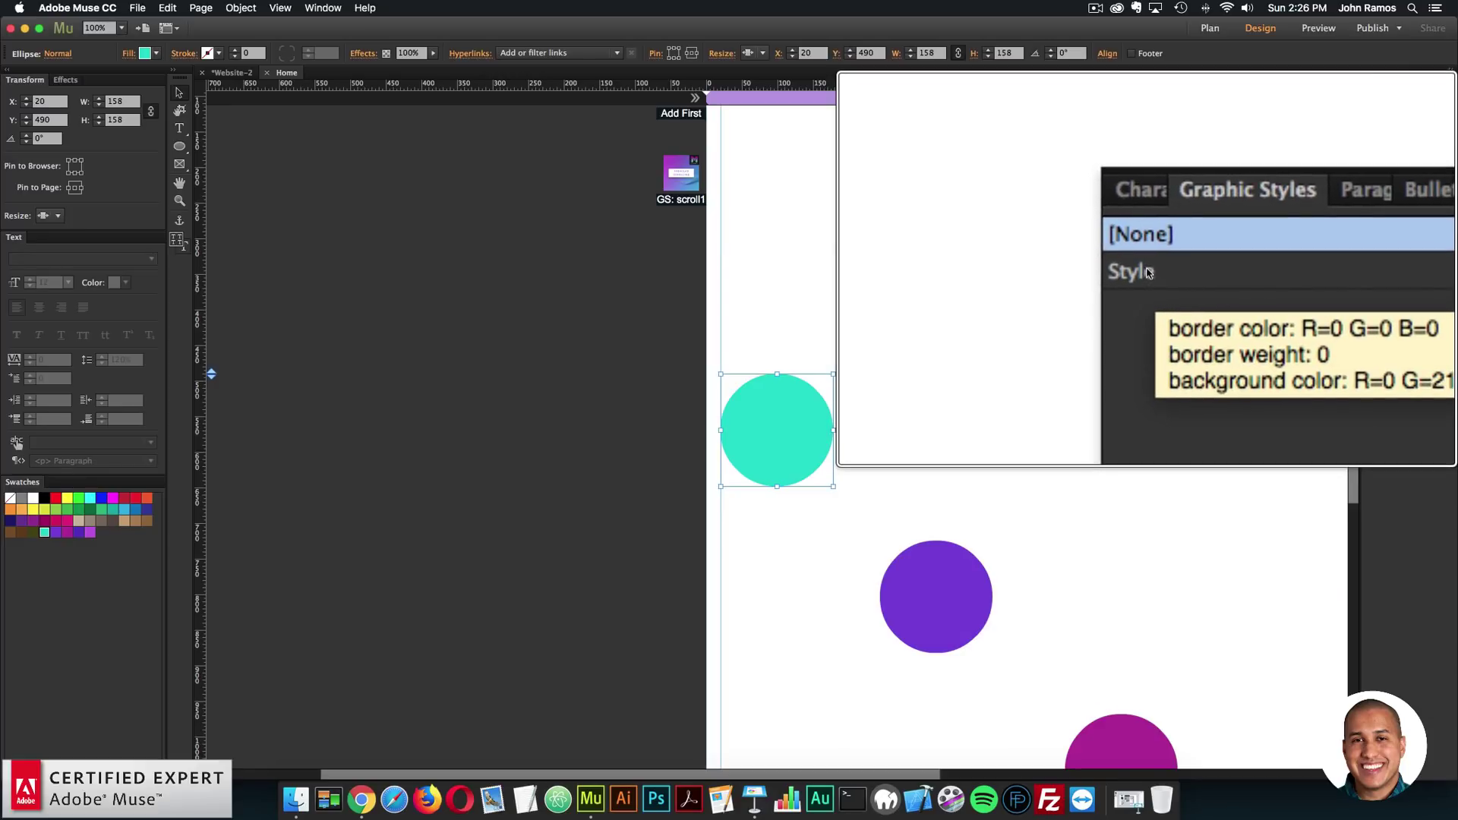
pyautogui.click(1148, 272)
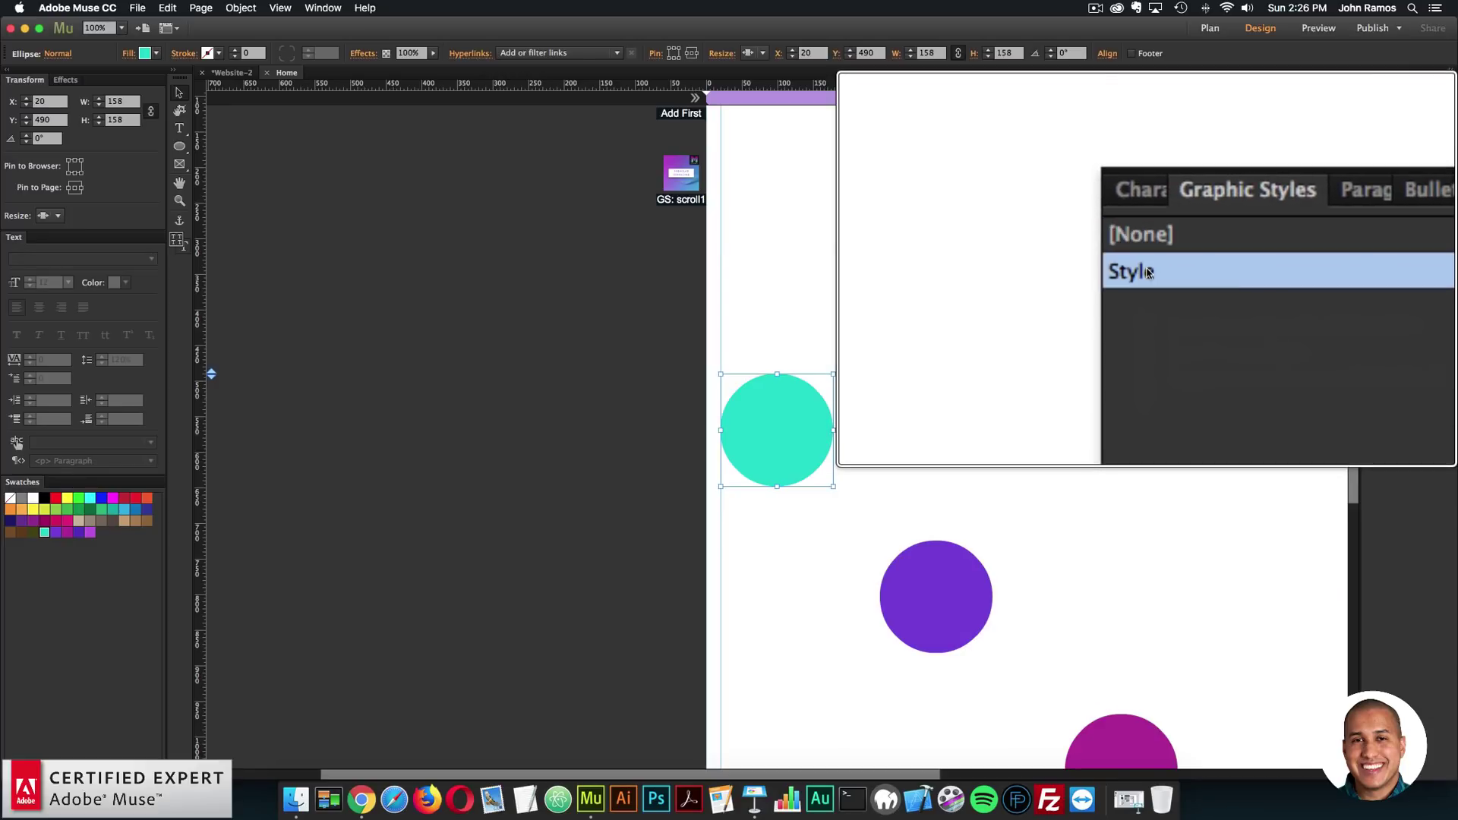
pyautogui.doubleClick(1206, 271)
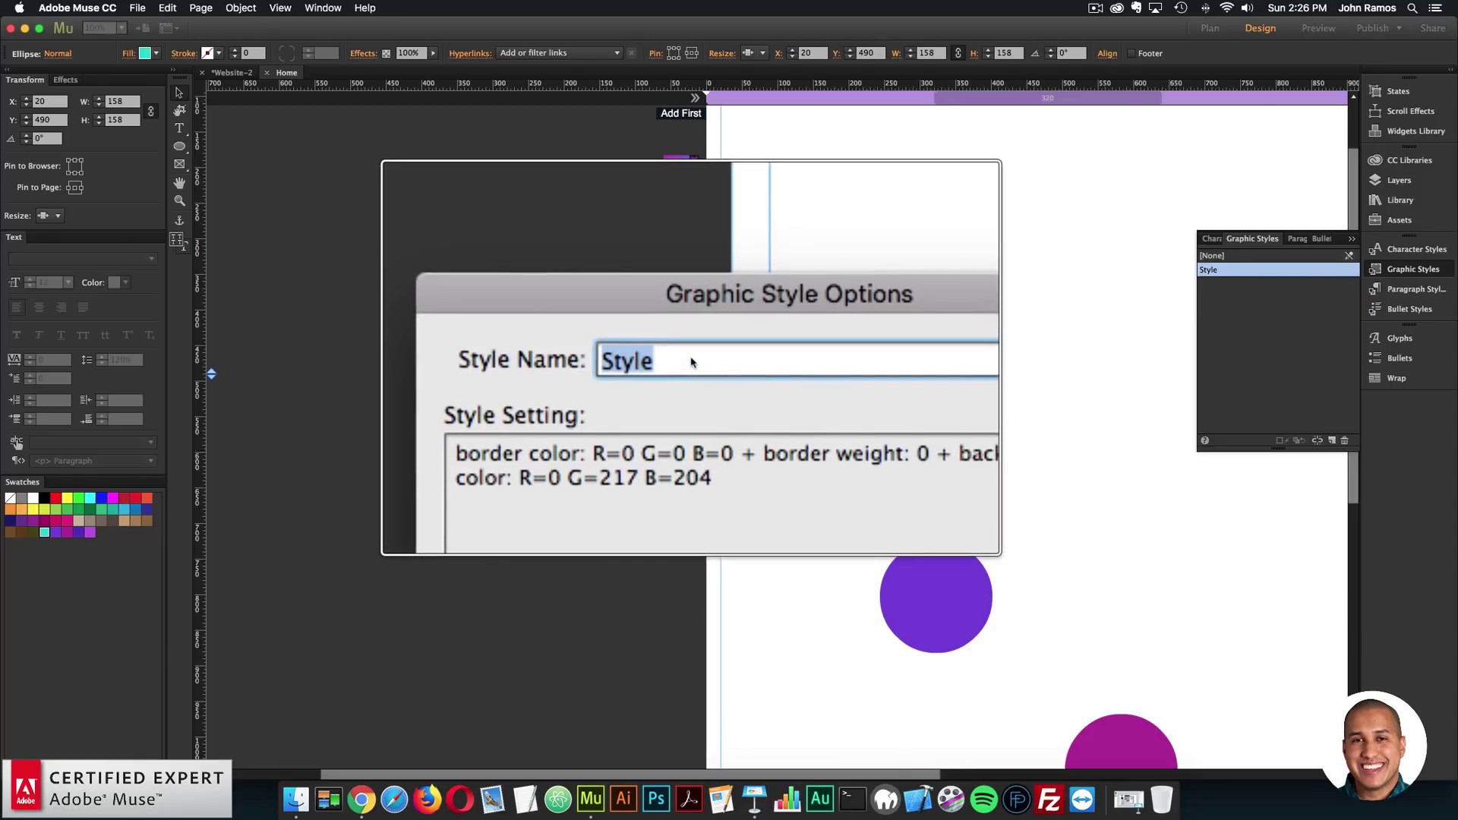
pyautogui.write('scroll1')
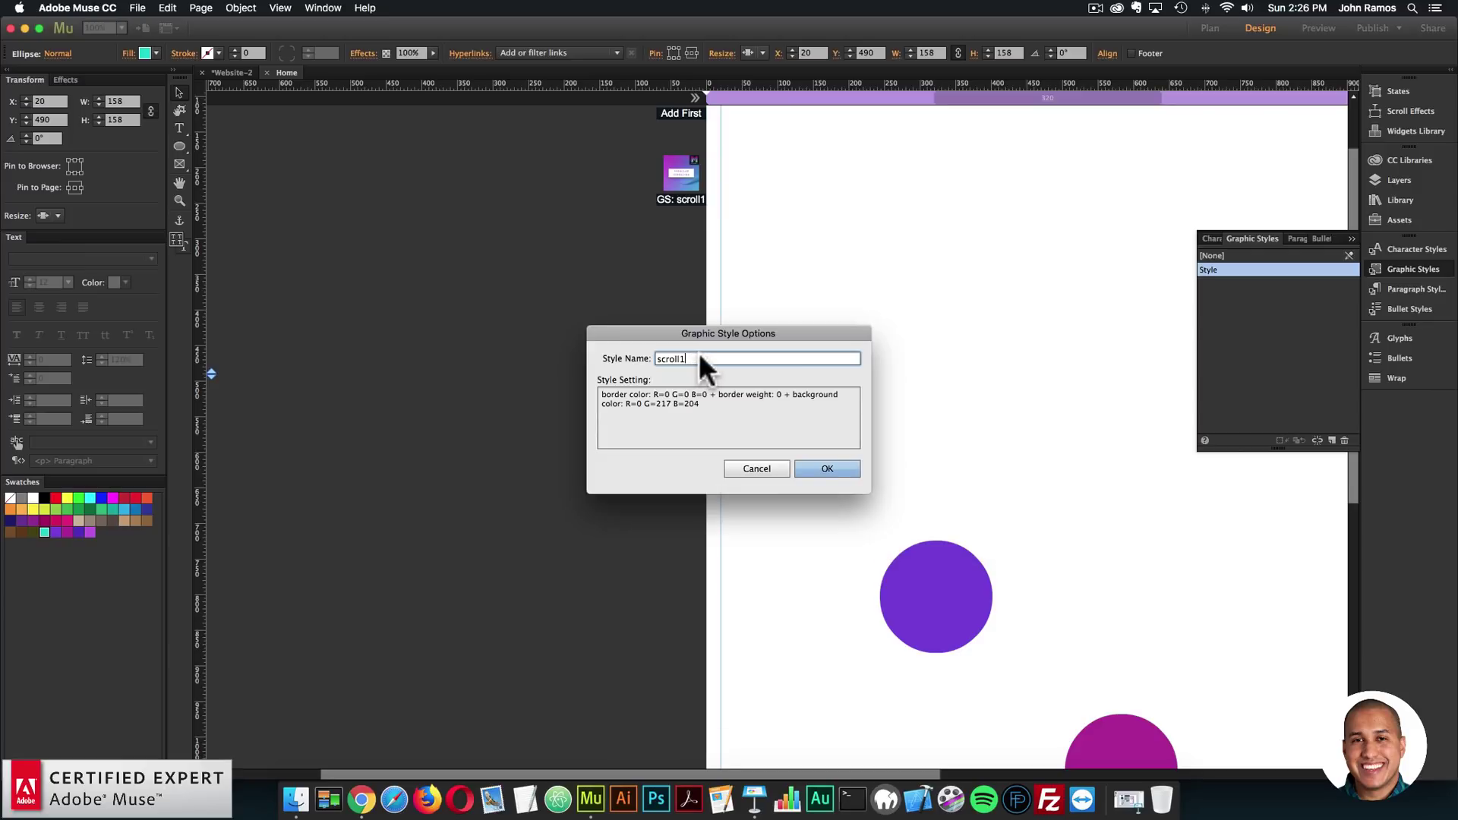
pyautogui.click(826, 469)
# Set the scroll speed of the scroll1 Parallax Scrolling Widget to 12
pyautogui.click(696, 164)
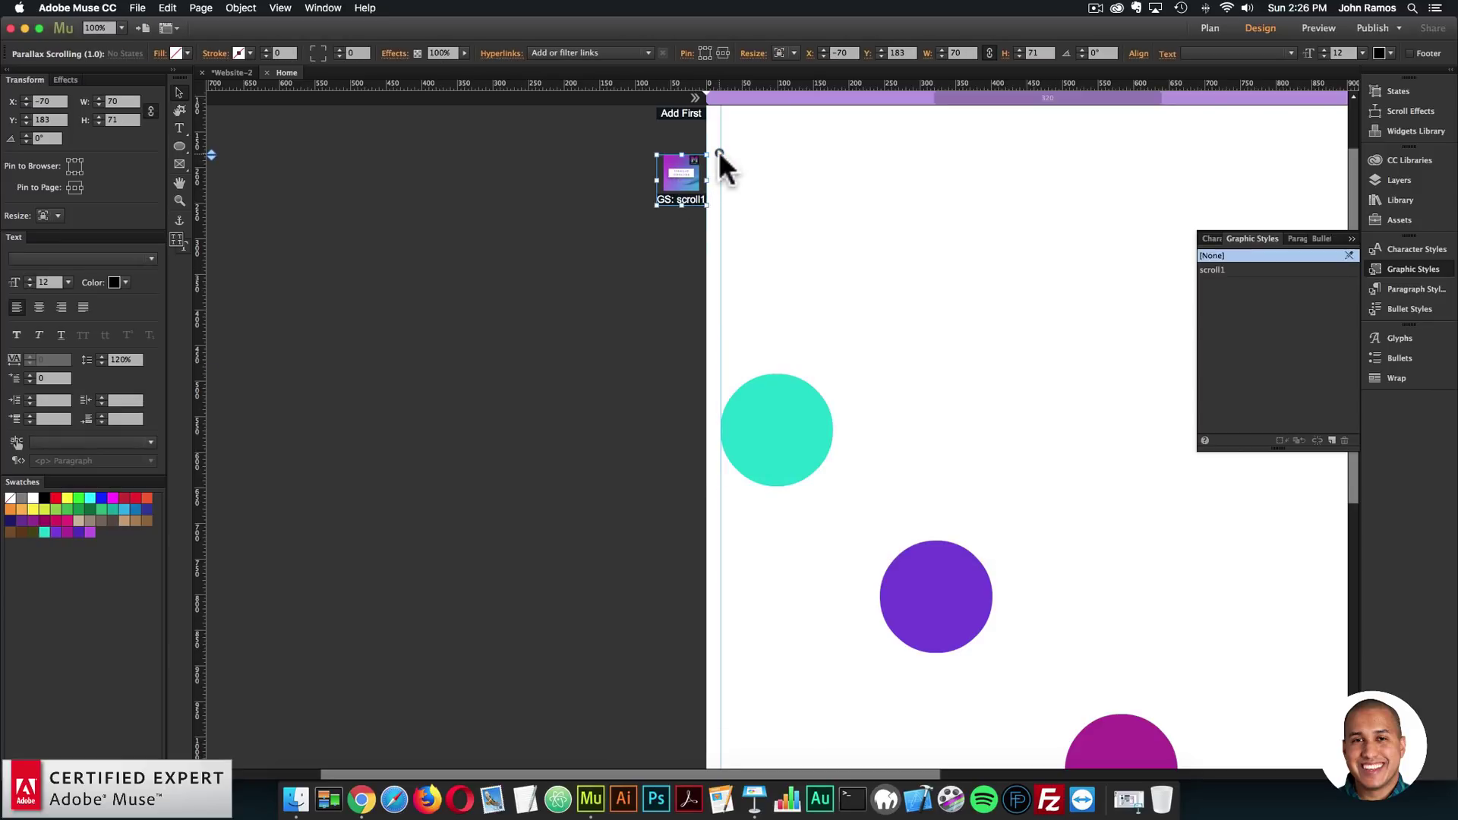
pyautogui.click(718, 152)
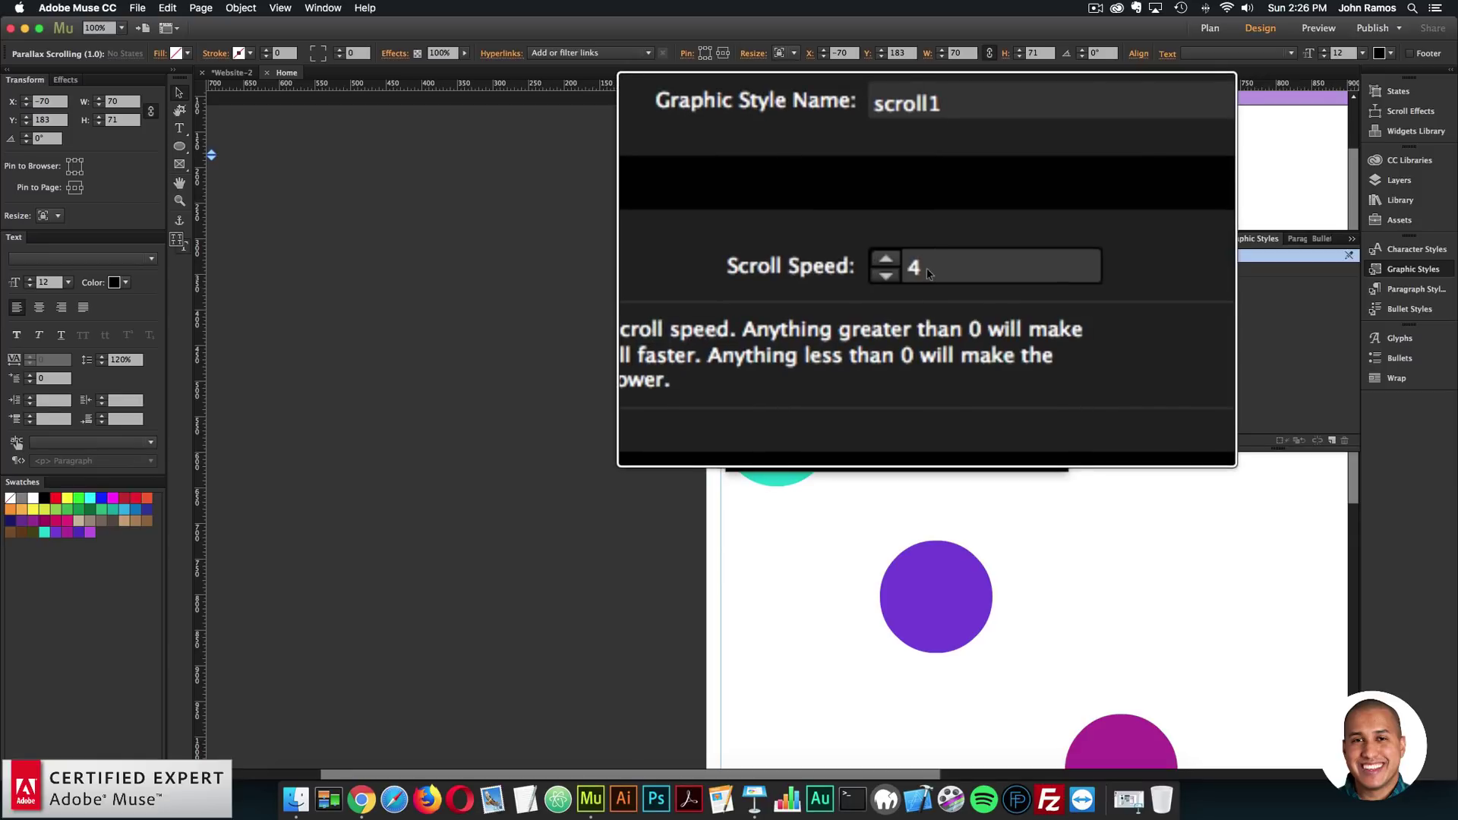
pyautogui.click(928, 273)
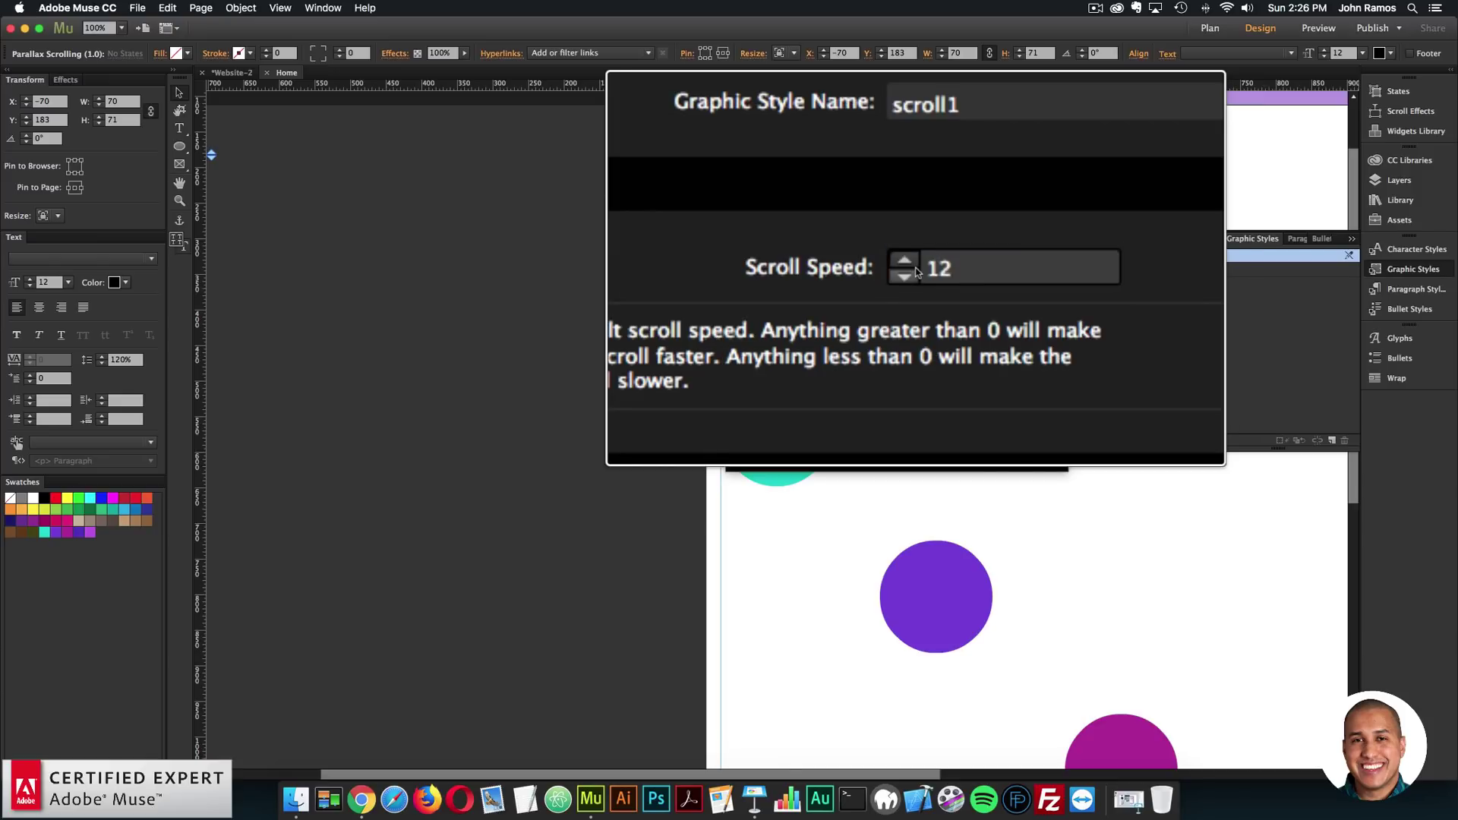
pyautogui.click(554, 336)
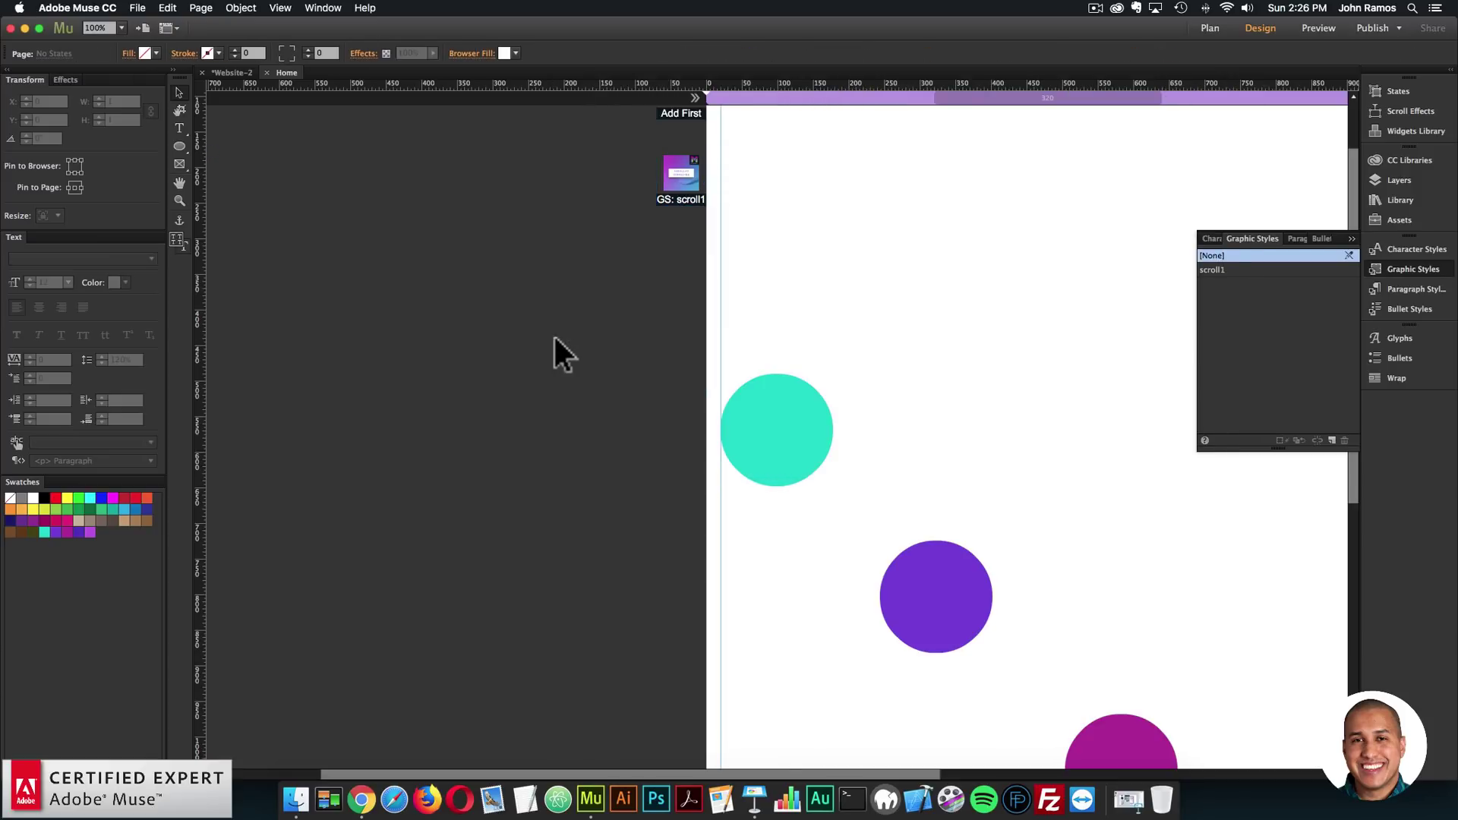
# Preview the page in the browser and scroll down to compare the turquoise circle's movement with the other circles
pyautogui.press('super+minus')
pyautogui.press('super+minus')
pyautogui.click(138, 8)
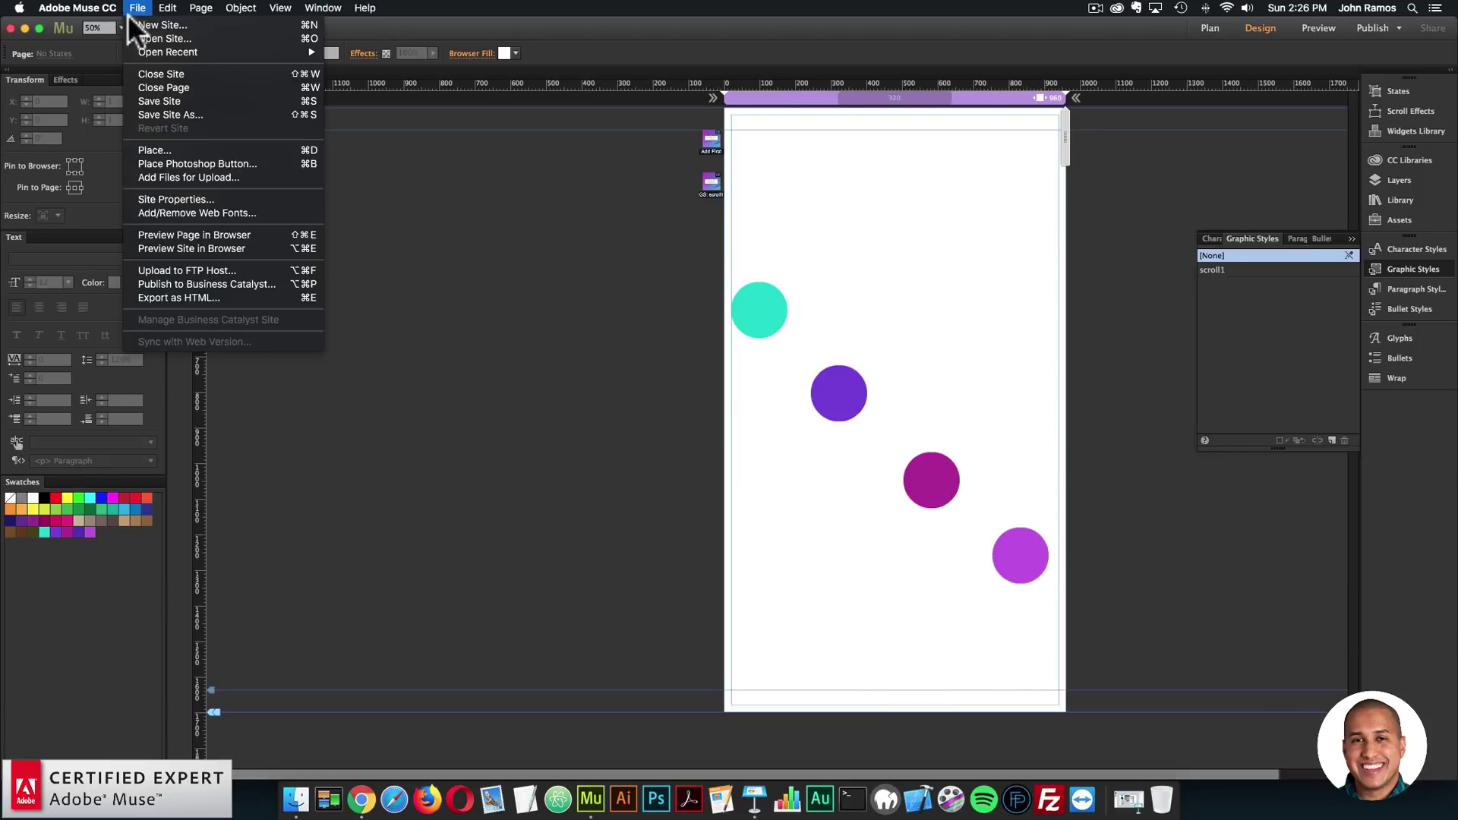
pyautogui.click(166, 229)
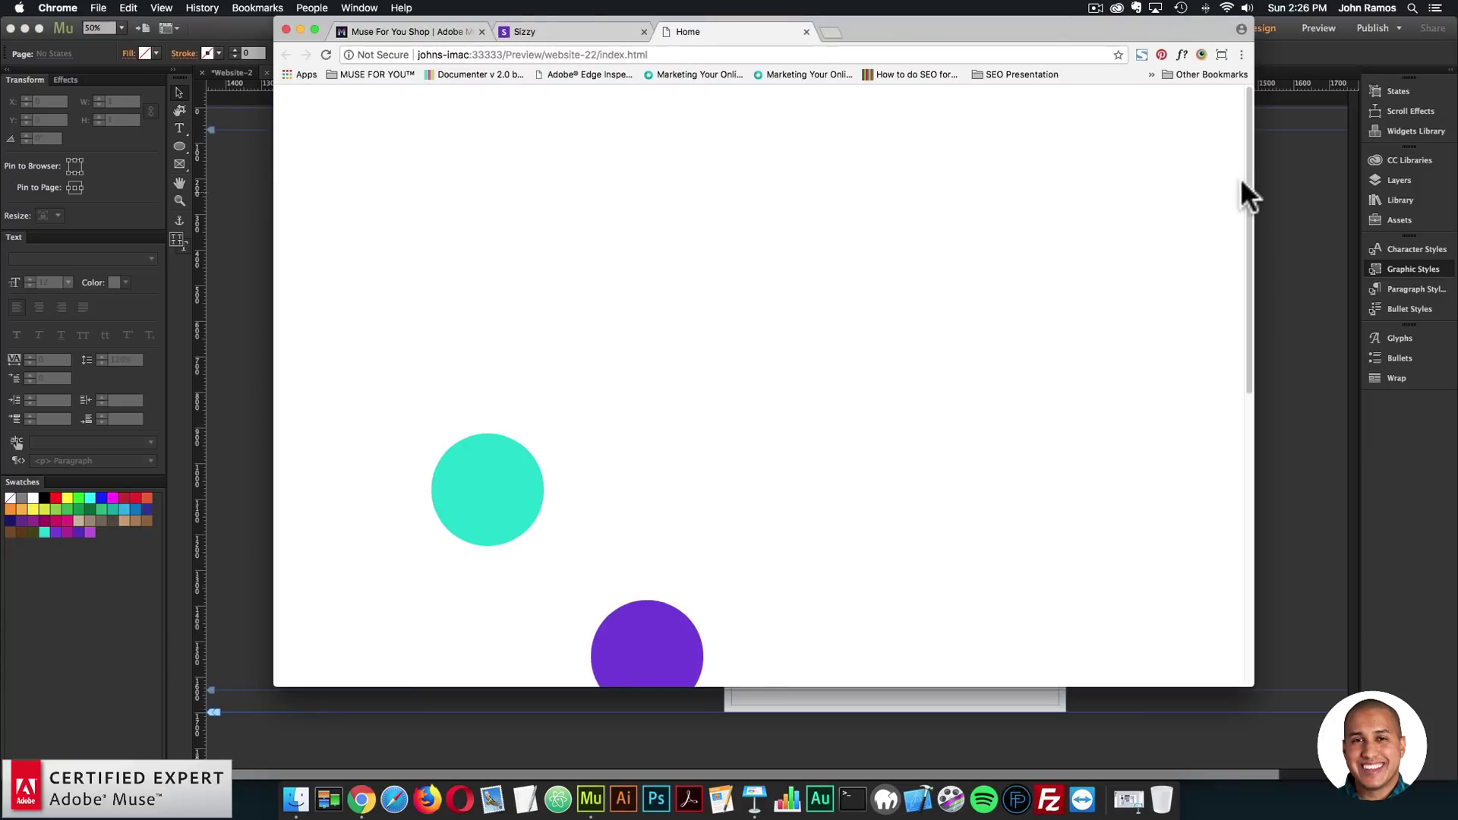
pyautogui.moveTo(1246, 158); pyautogui.dragTo(1249, 238)
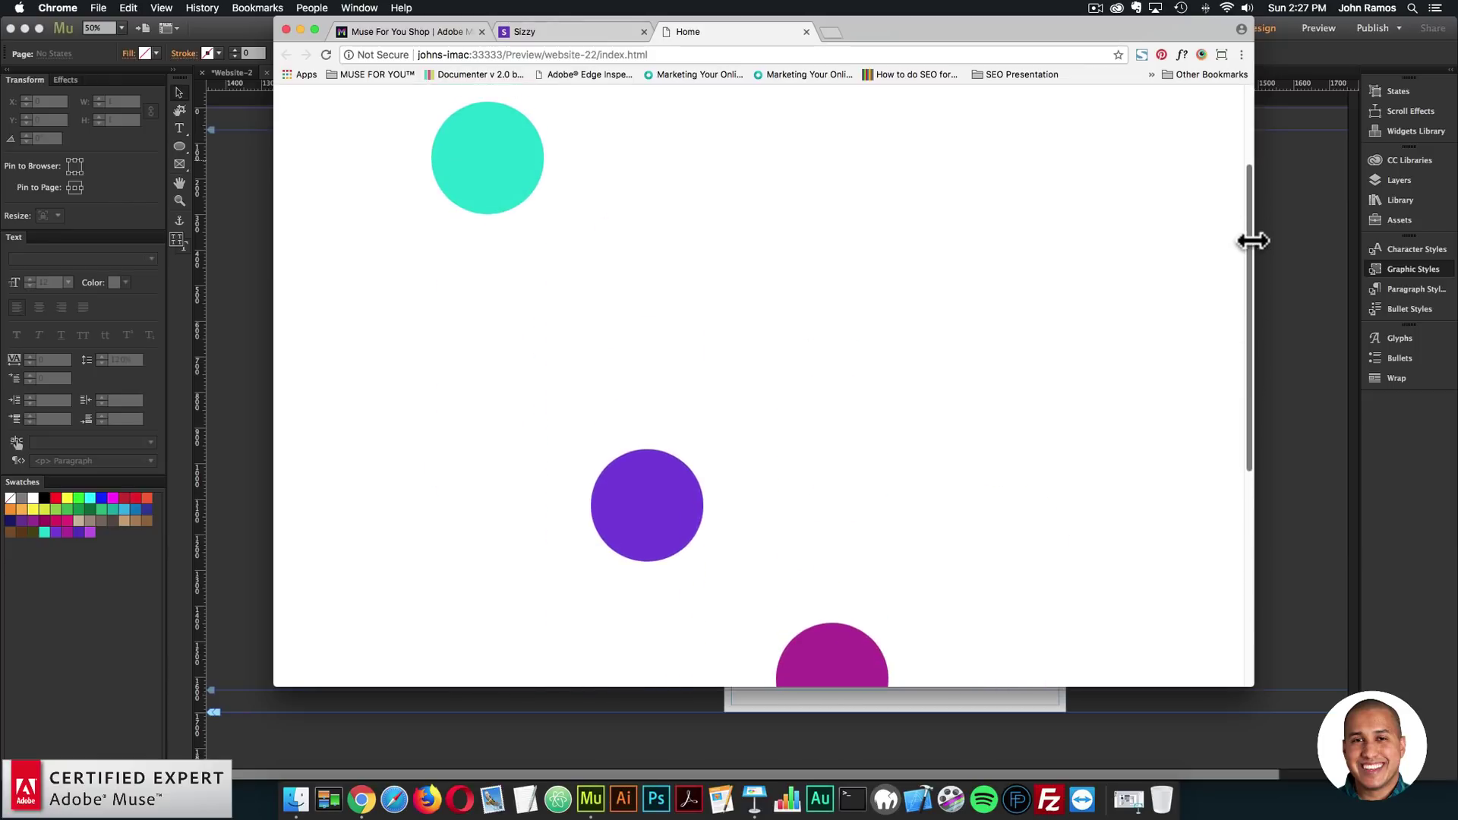
pyautogui.click(1308, 250)
# Duplicate the scroll1 Parallax Scrolling Widget and place the copy directly below it at about X -70, Y 285
pyautogui.click(720, 190)
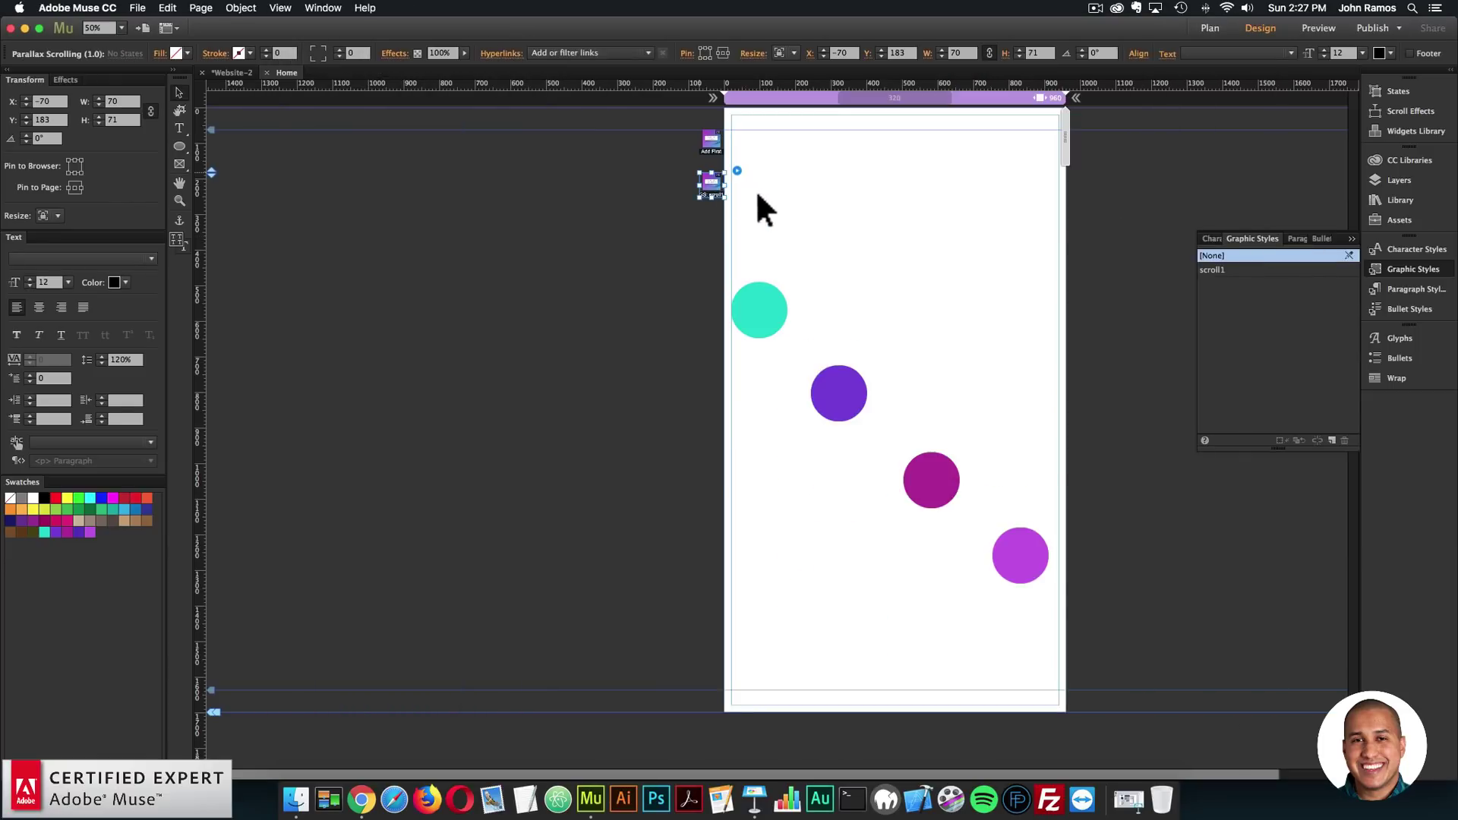
pyautogui.press('super+1')
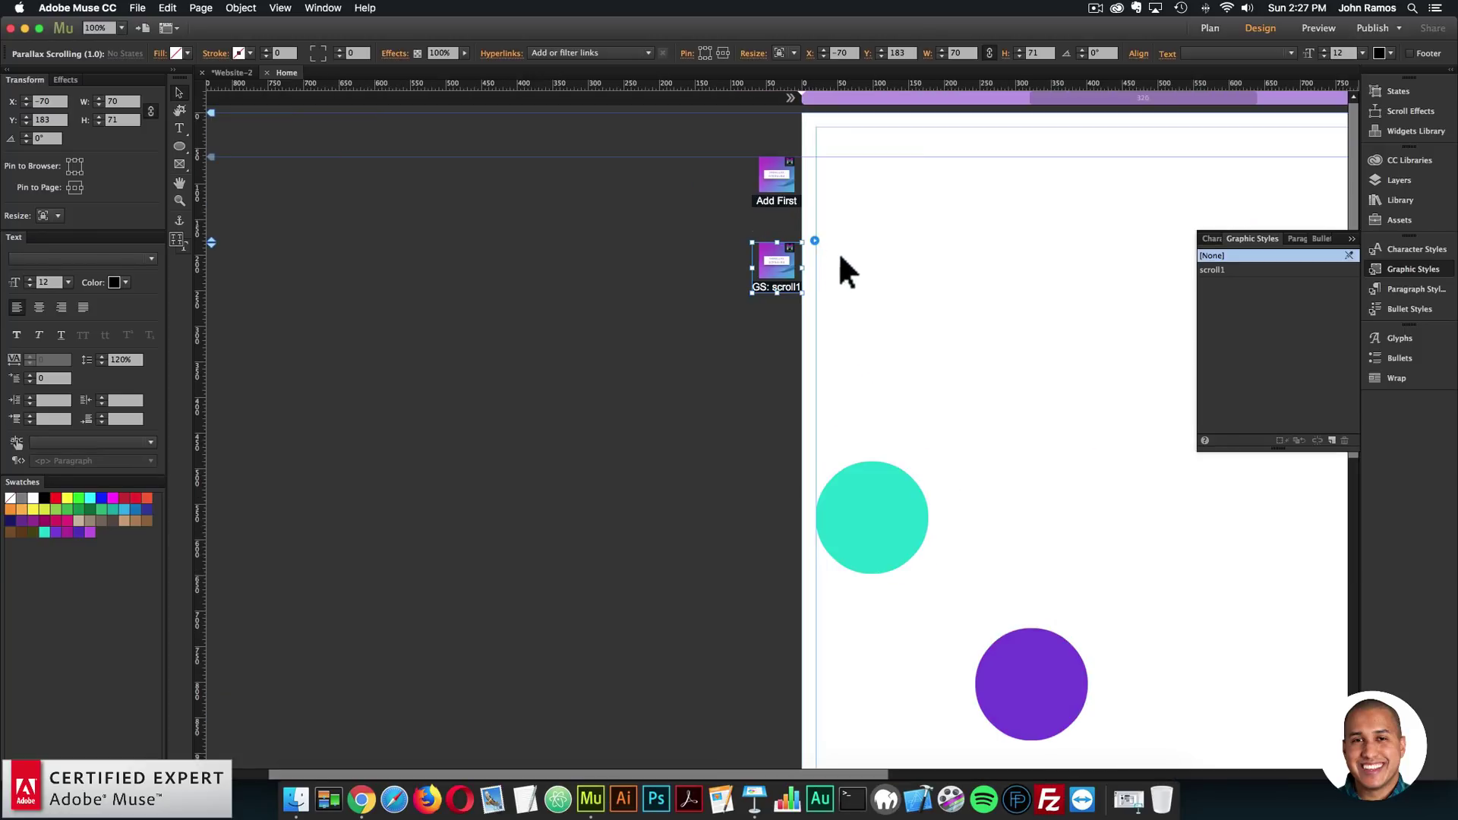
pyautogui.press('super+v')
pyautogui.moveTo(791, 426); pyautogui.dragTo(780, 341)
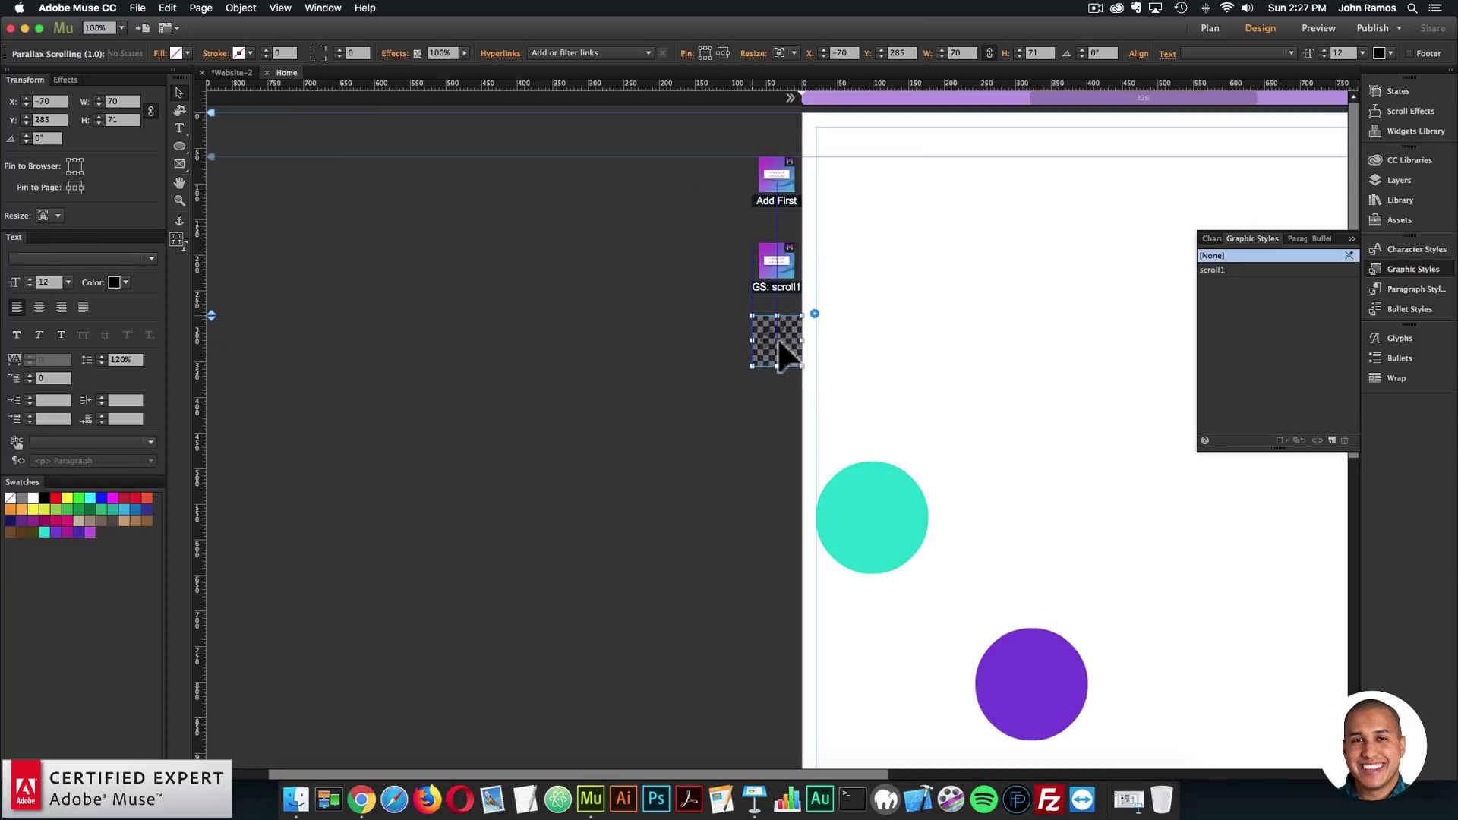
# Set the copied widget's graphic style name to scroll2 and its scroll speed to 6
pyautogui.click(814, 313)
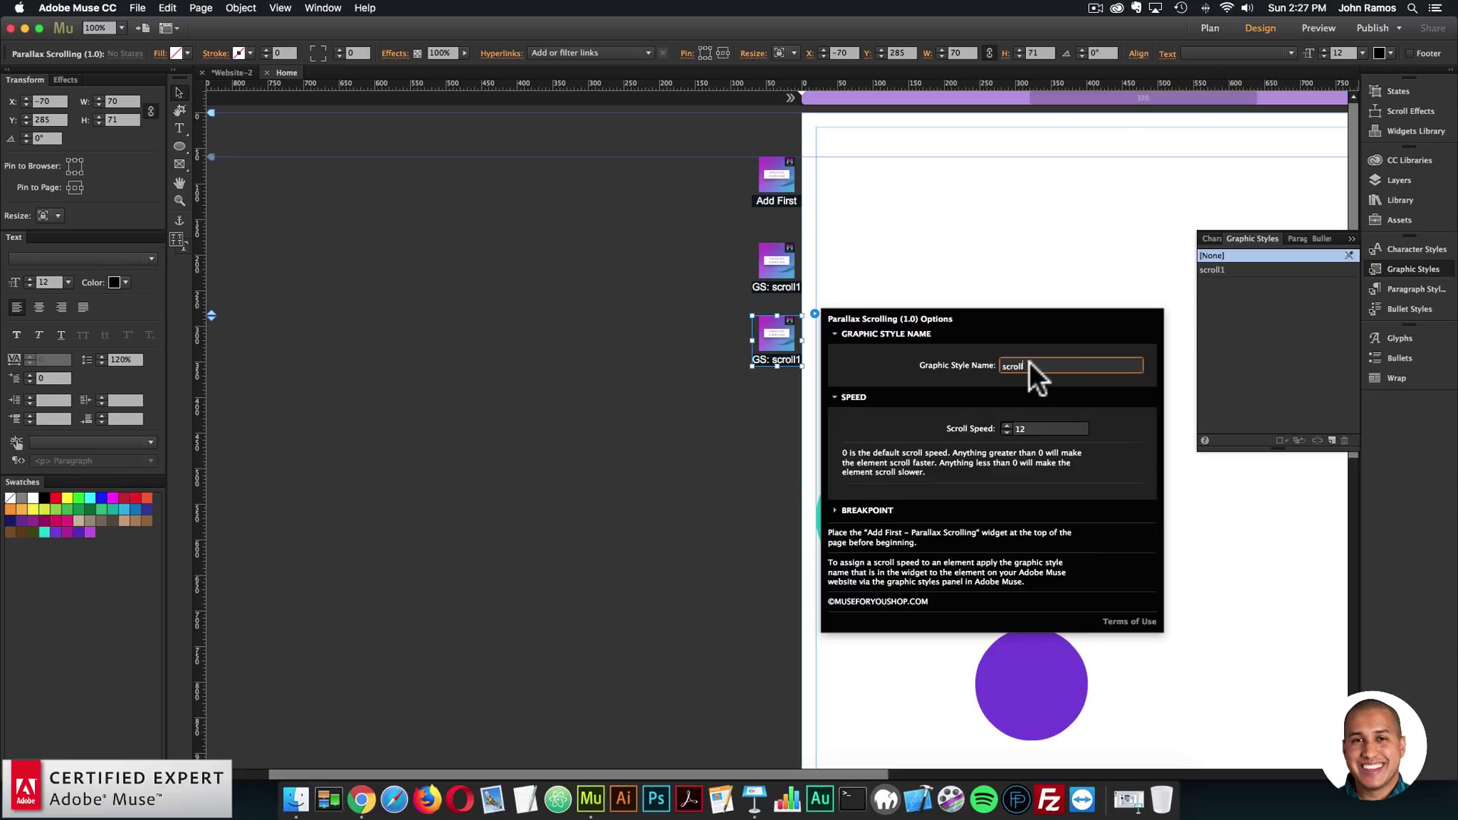
pyautogui.write('2')
pyautogui.click(1011, 428)
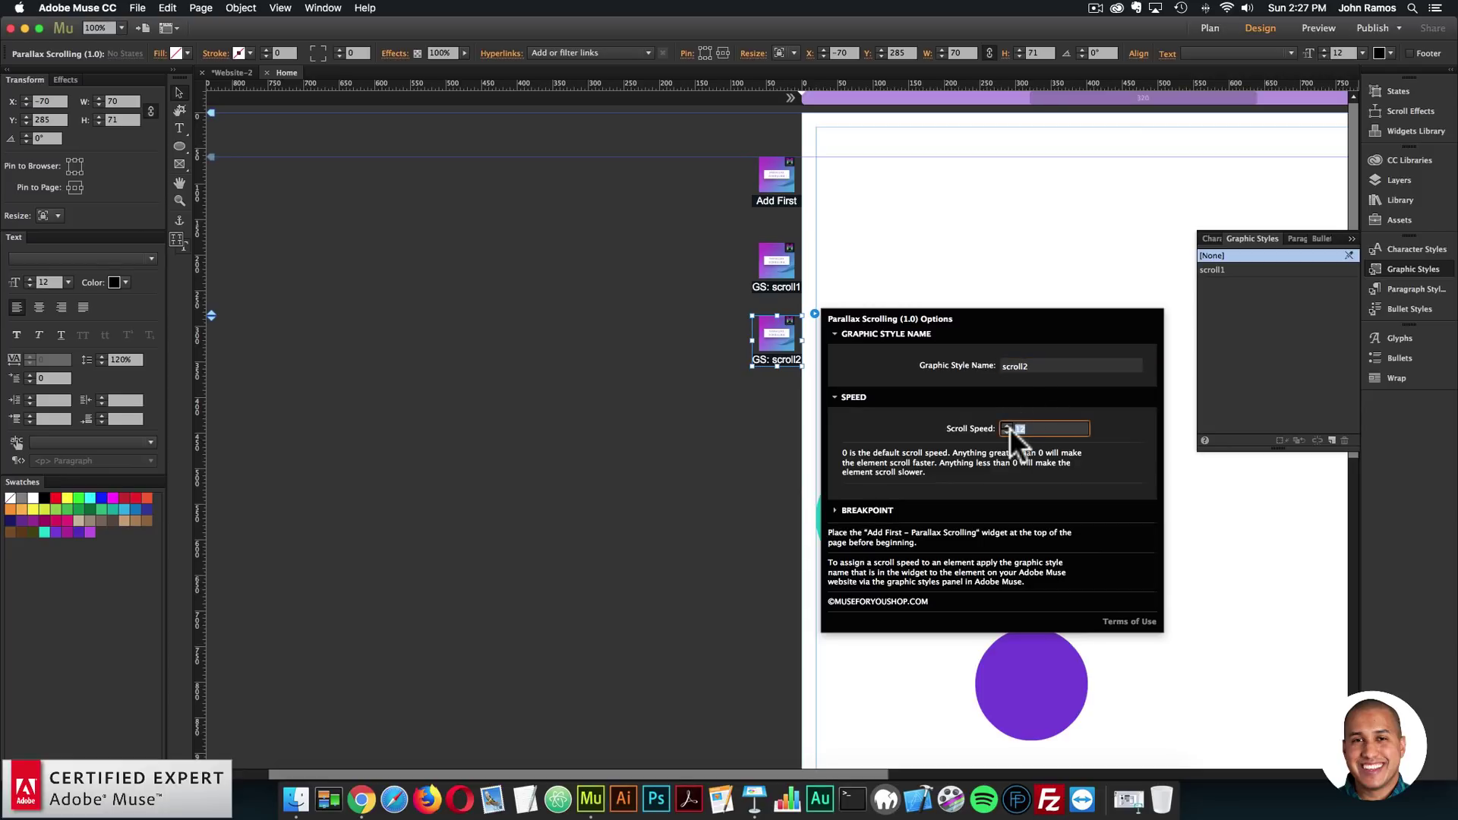
pyautogui.write('6')
pyautogui.click(785, 400)
# Add a third Parallax Scrolling Widget copy at about X -70, Y 411 and set its graphic style name to scroll3
pyautogui.press('super+v')
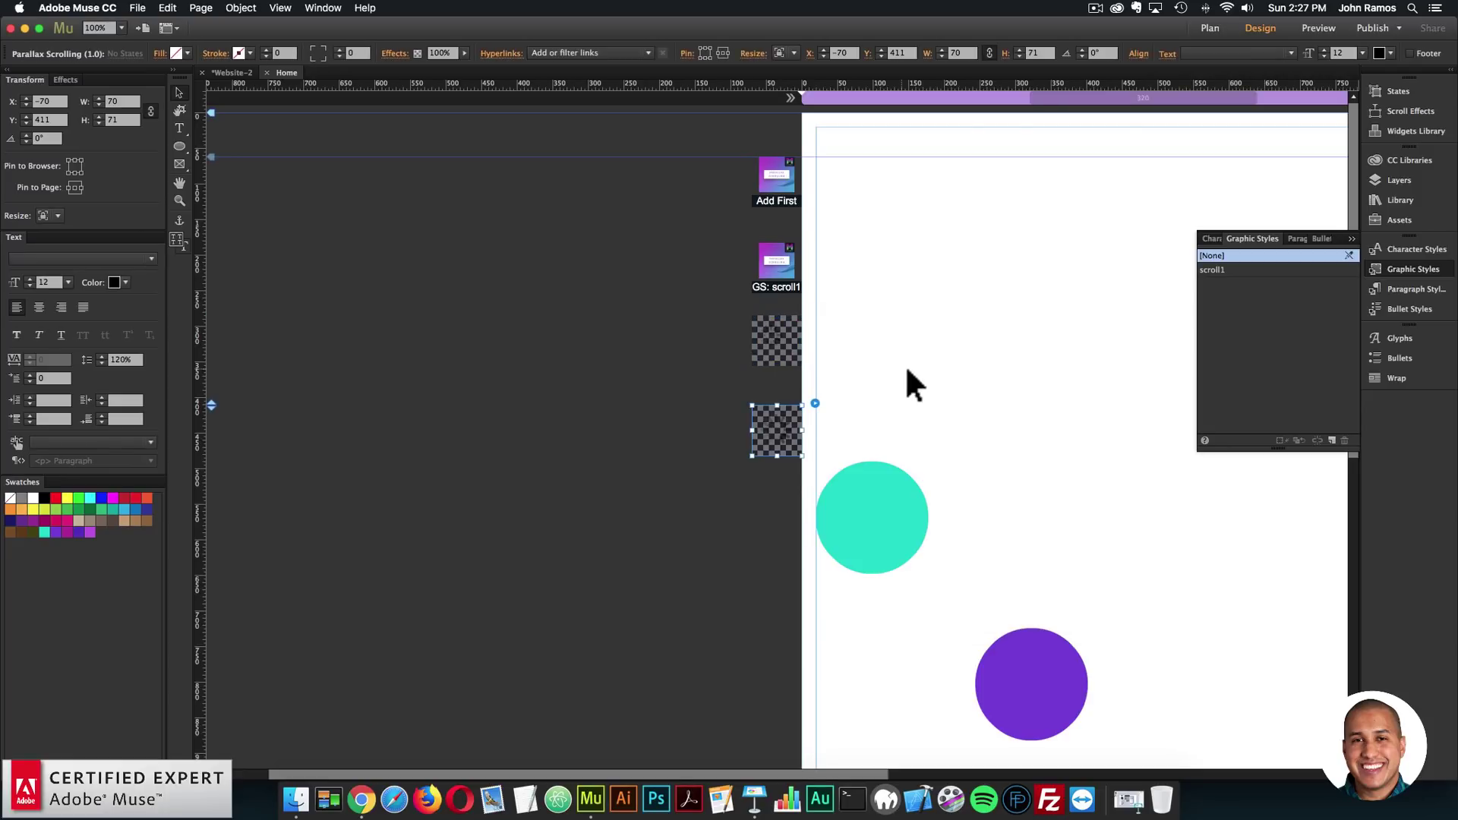
pyautogui.click(815, 403)
pyautogui.click(1042, 424)
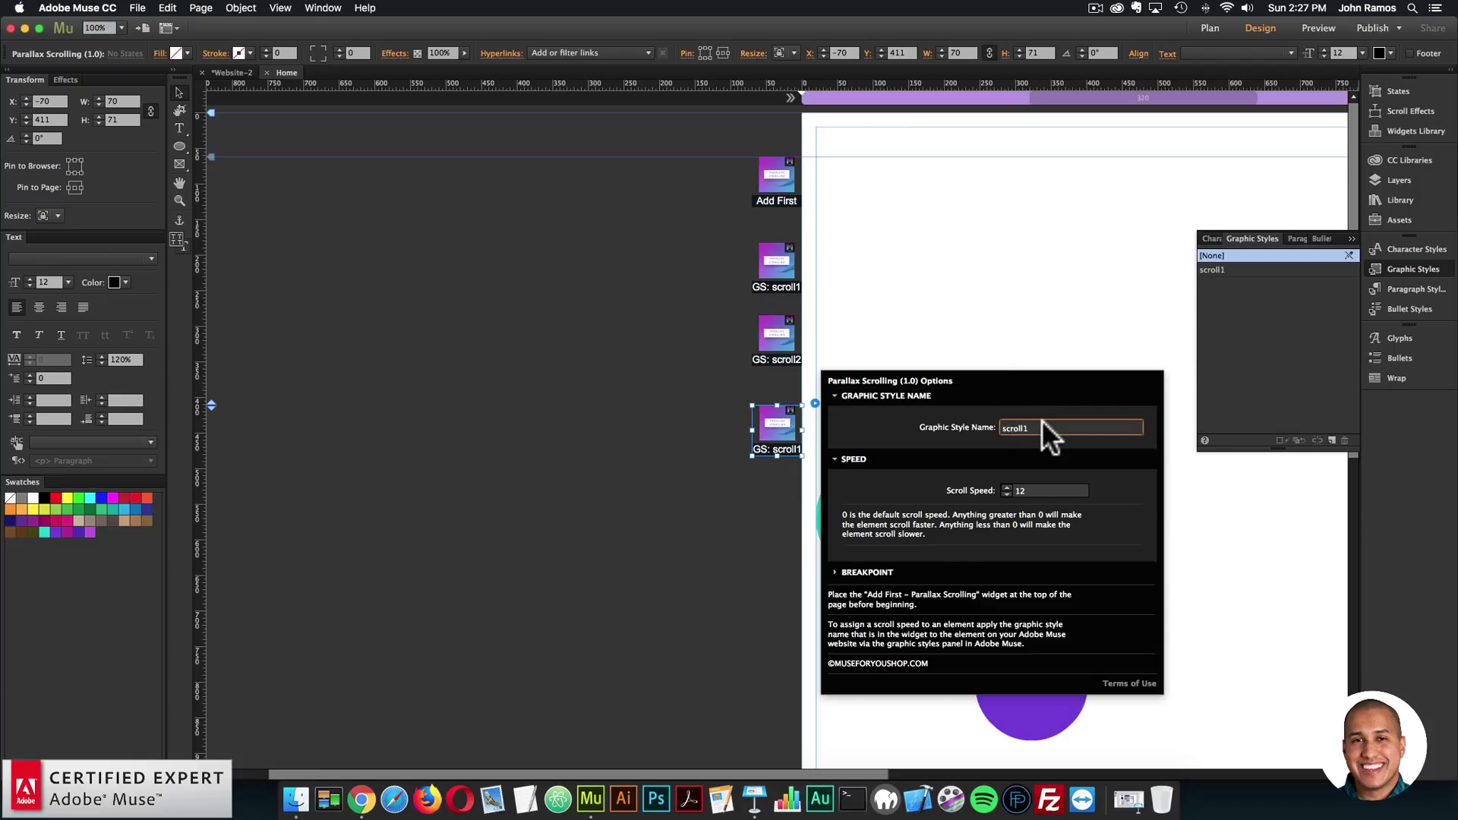
pyautogui.press('BackSpace')
pyautogui.write('3')
pyautogui.press('Tab')
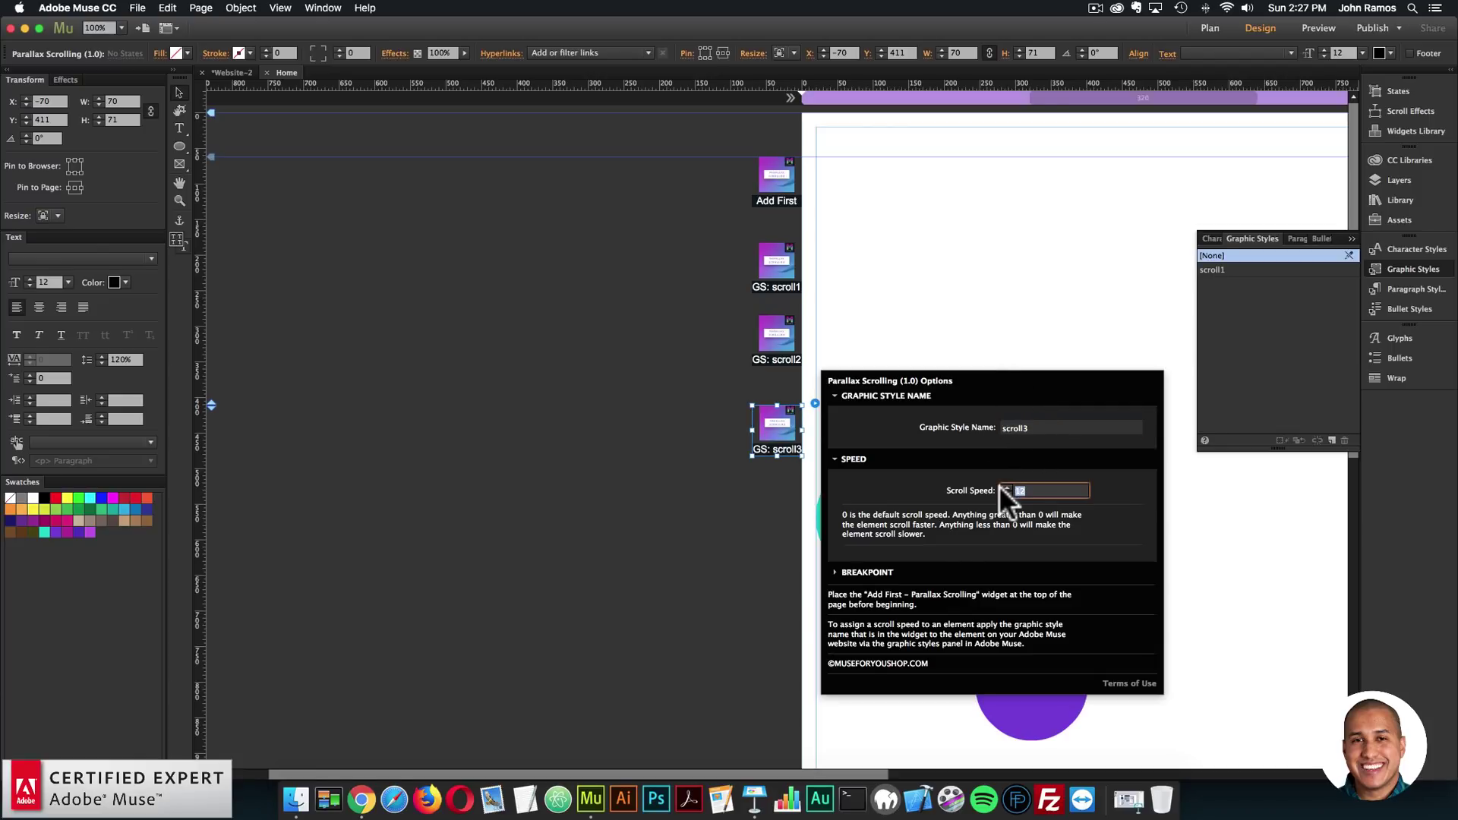
pyautogui.press('Return')
pyautogui.click(720, 489)
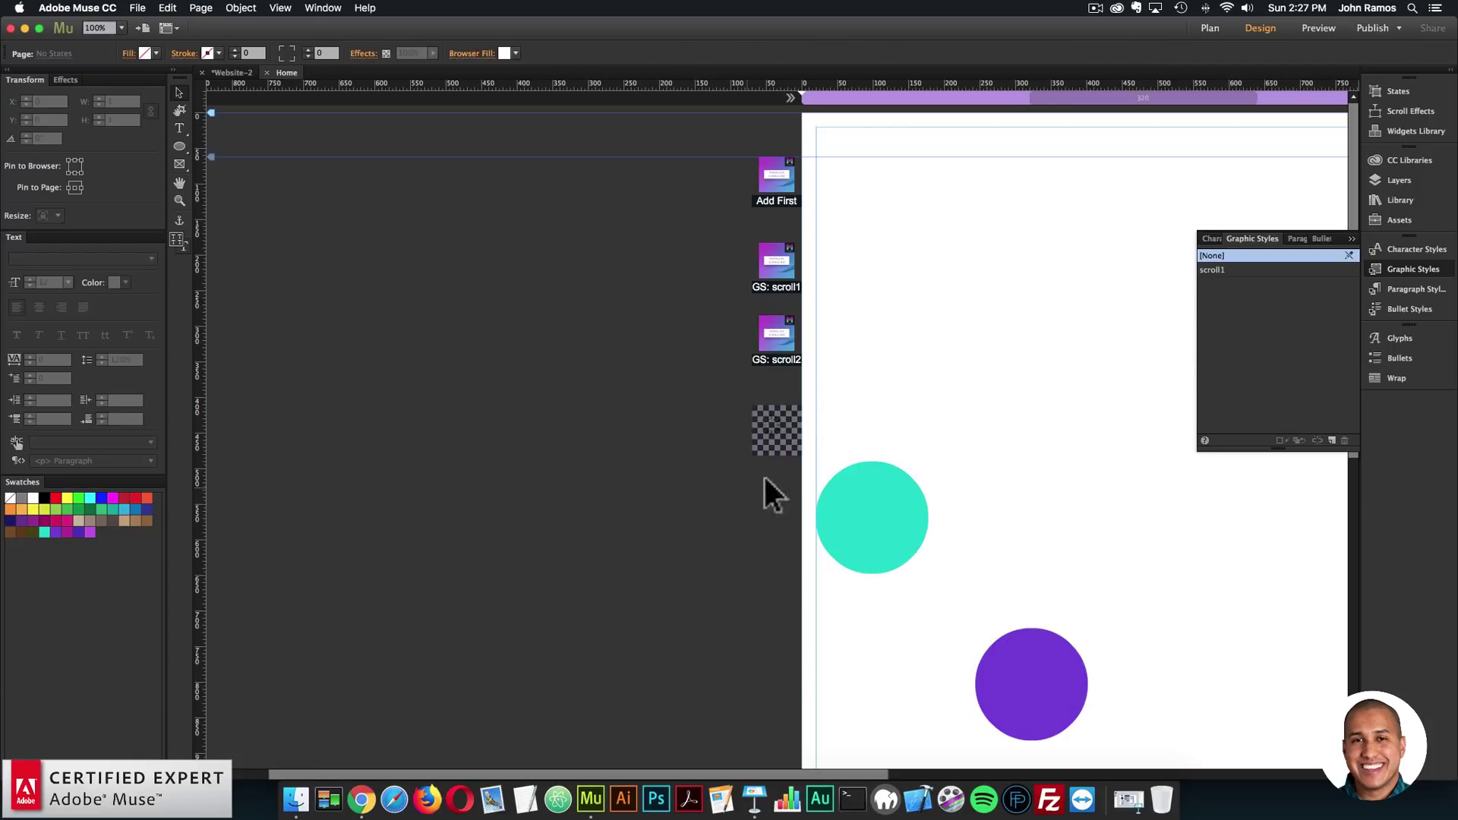
# Add a fourth Parallax Scrolling Widget copy at about X -70, Y 534 with graphic style name scroll4 and scroll speed 2
pyautogui.moveTo(782, 440); pyautogui.dragTo(782, 520)
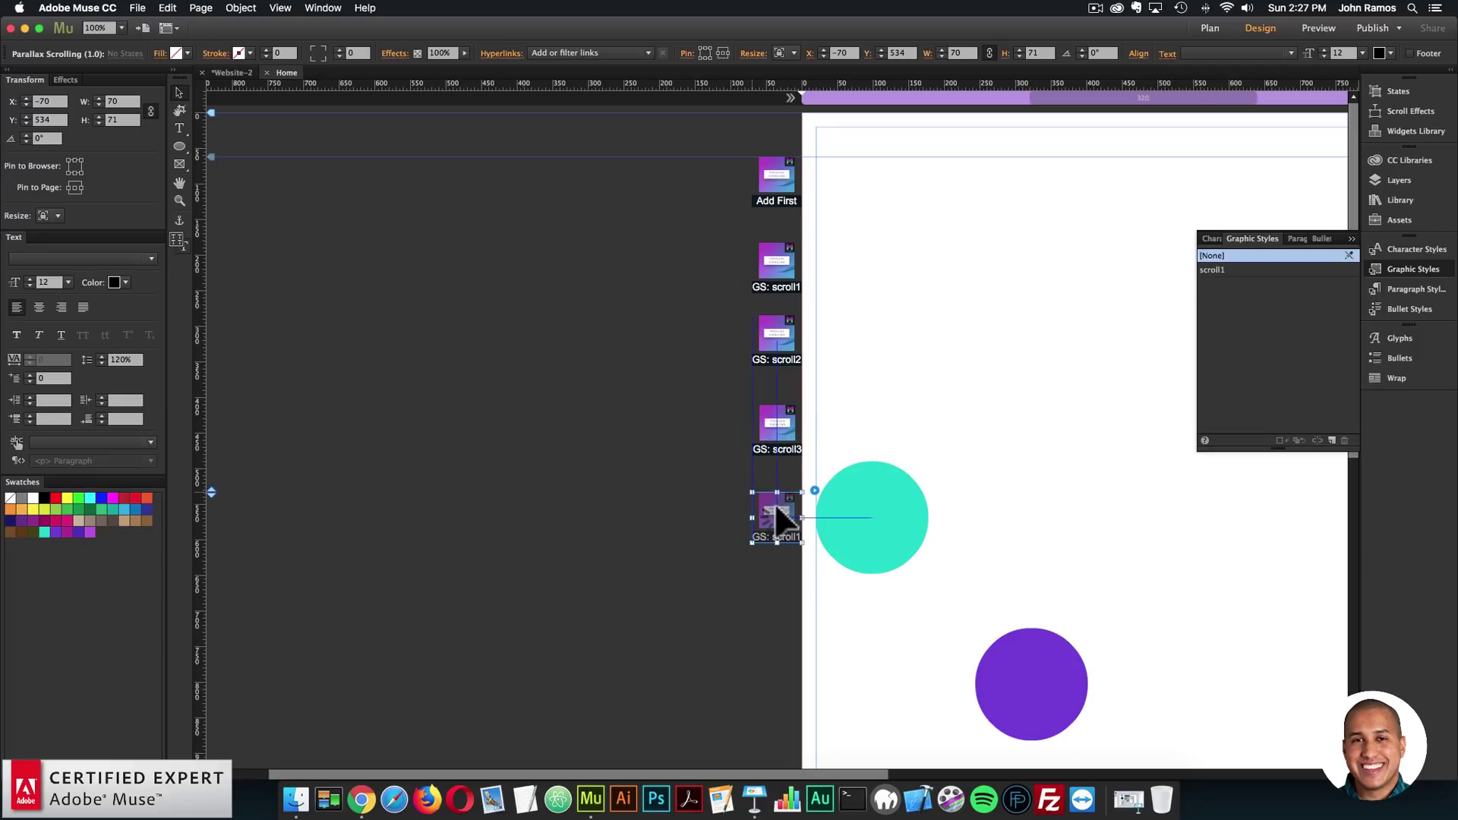
pyautogui.click(815, 490)
pyautogui.click(1045, 428)
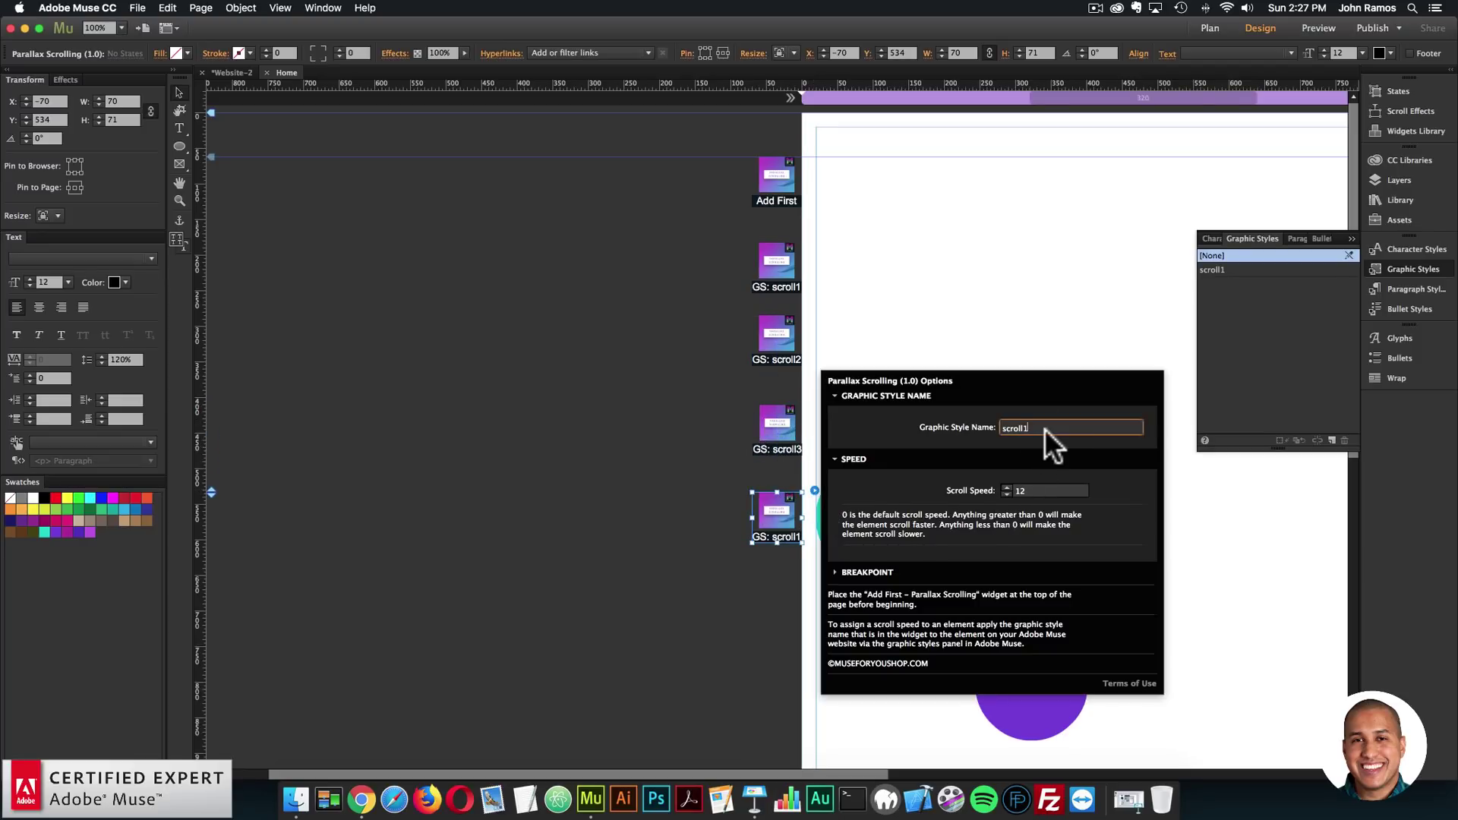
pyautogui.write('4')
pyautogui.press('Tab')
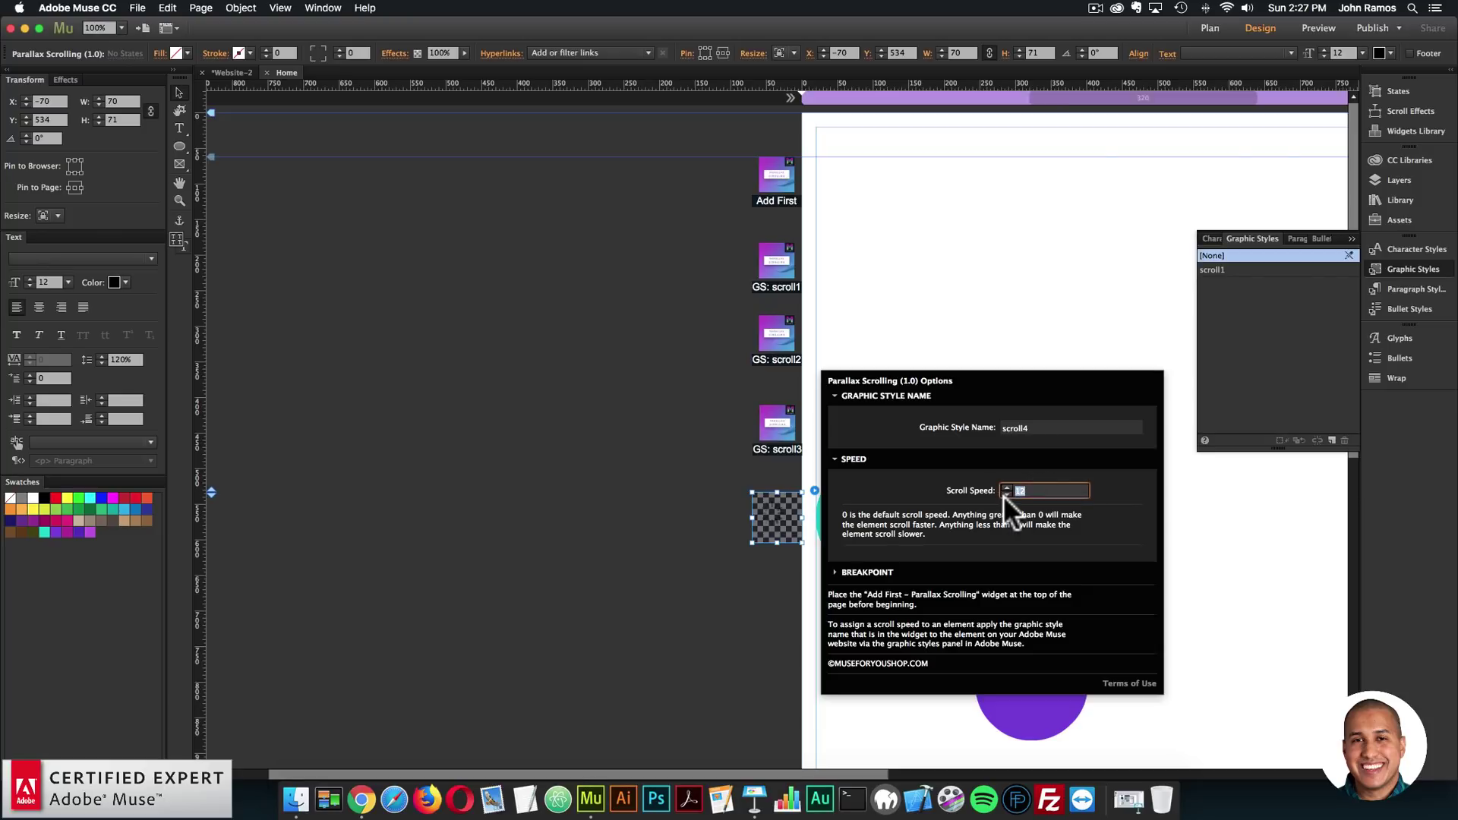
pyautogui.write('2')
pyautogui.click(657, 462)
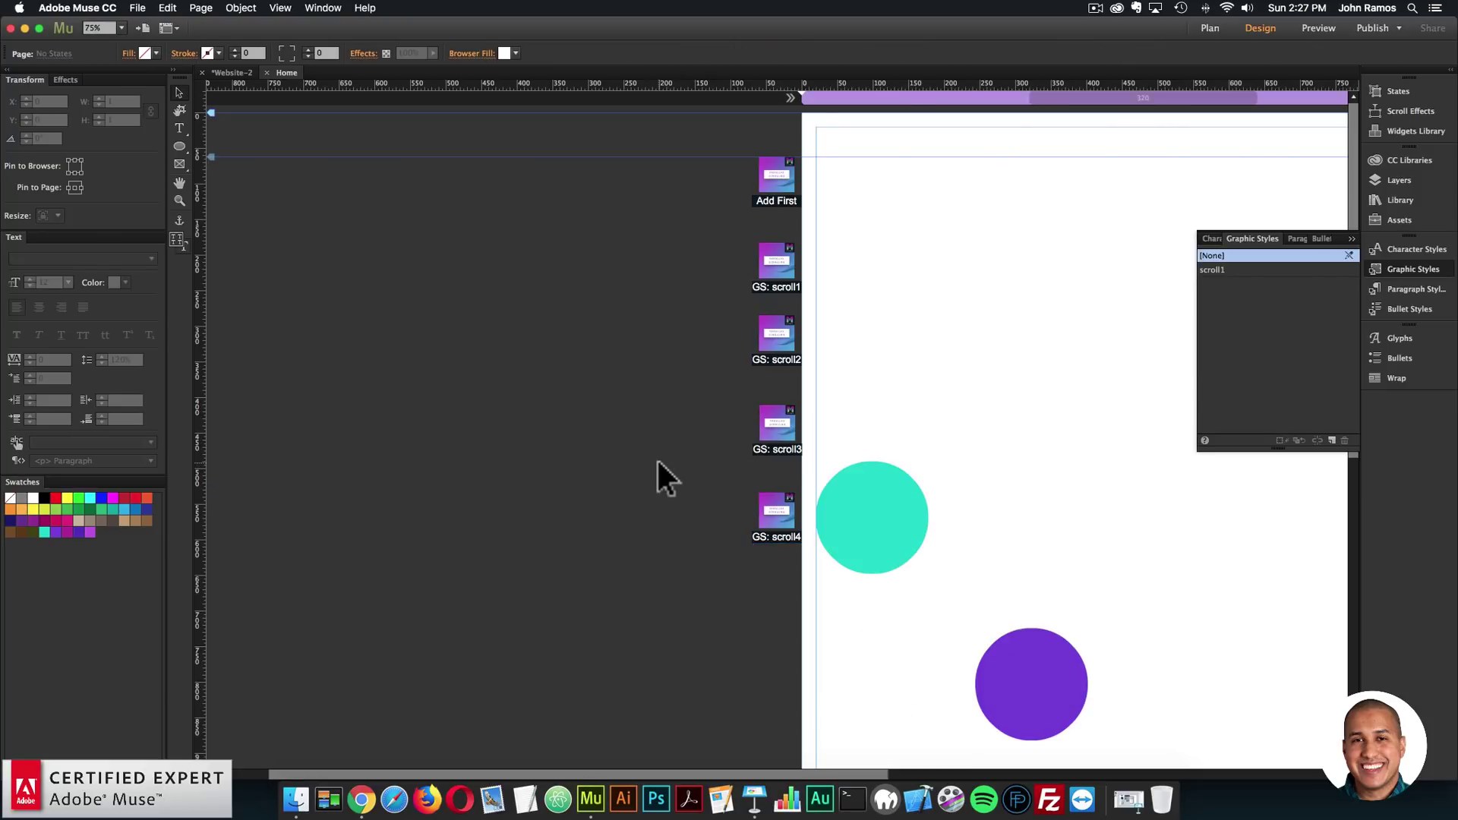
# Create a graphic style from the dark purple circle, apply it and name it scroll2
pyautogui.press('super+minus')
pyautogui.click(689, 412)
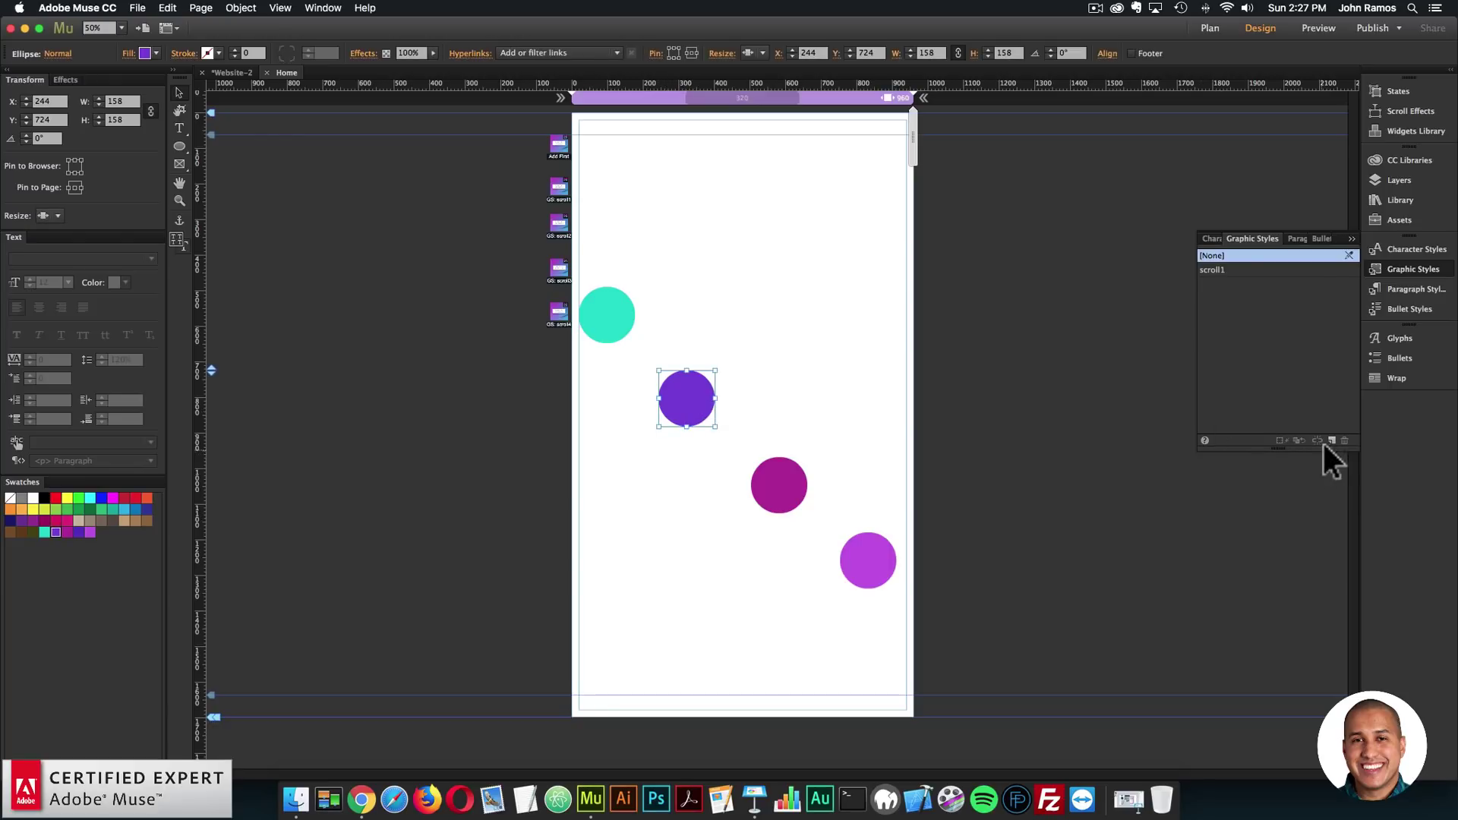
pyautogui.doubleClick(1216, 281)
pyautogui.write('scro')
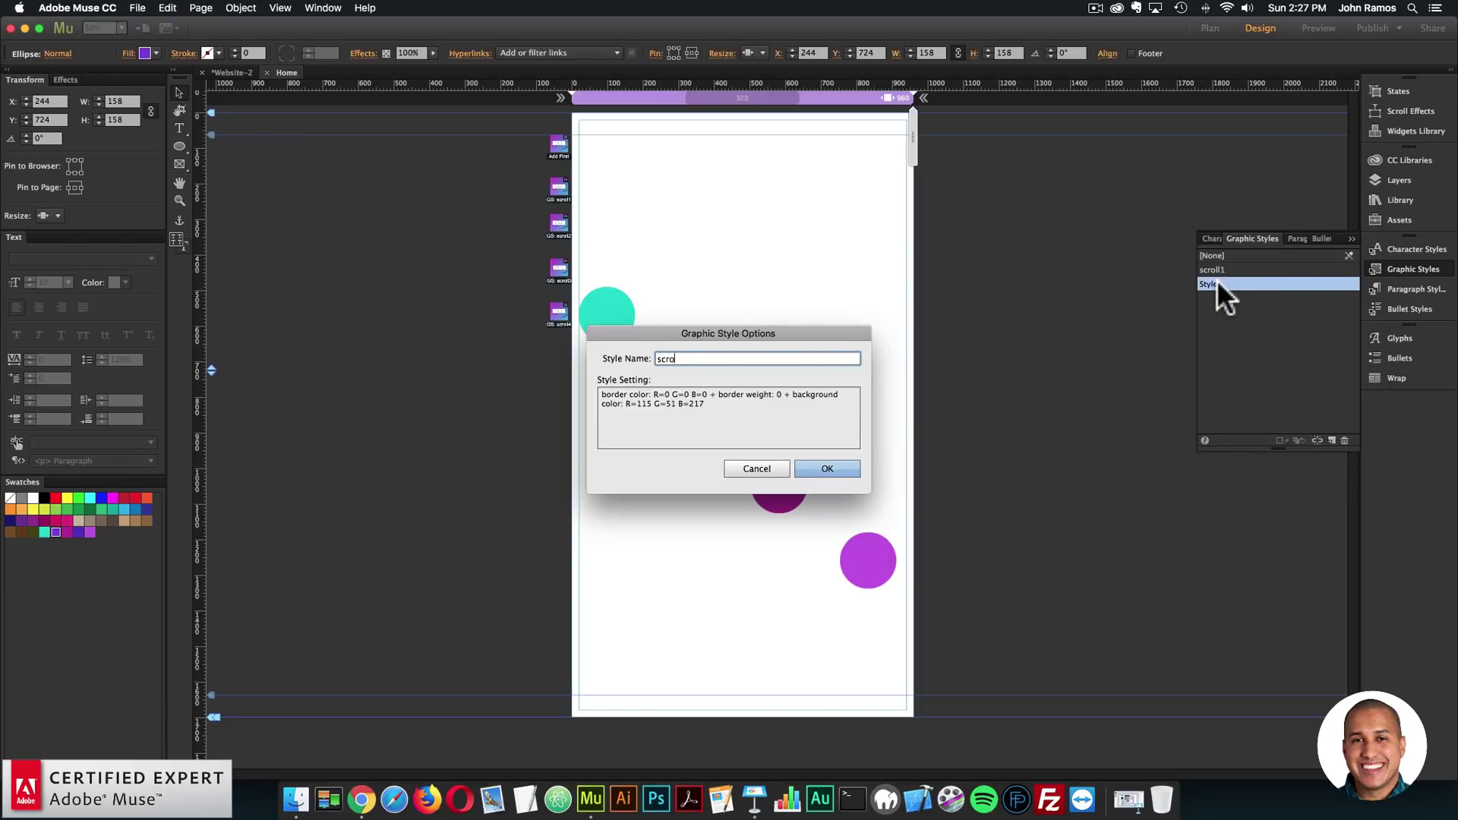
pyautogui.write('ll2')
pyautogui.press('Return')
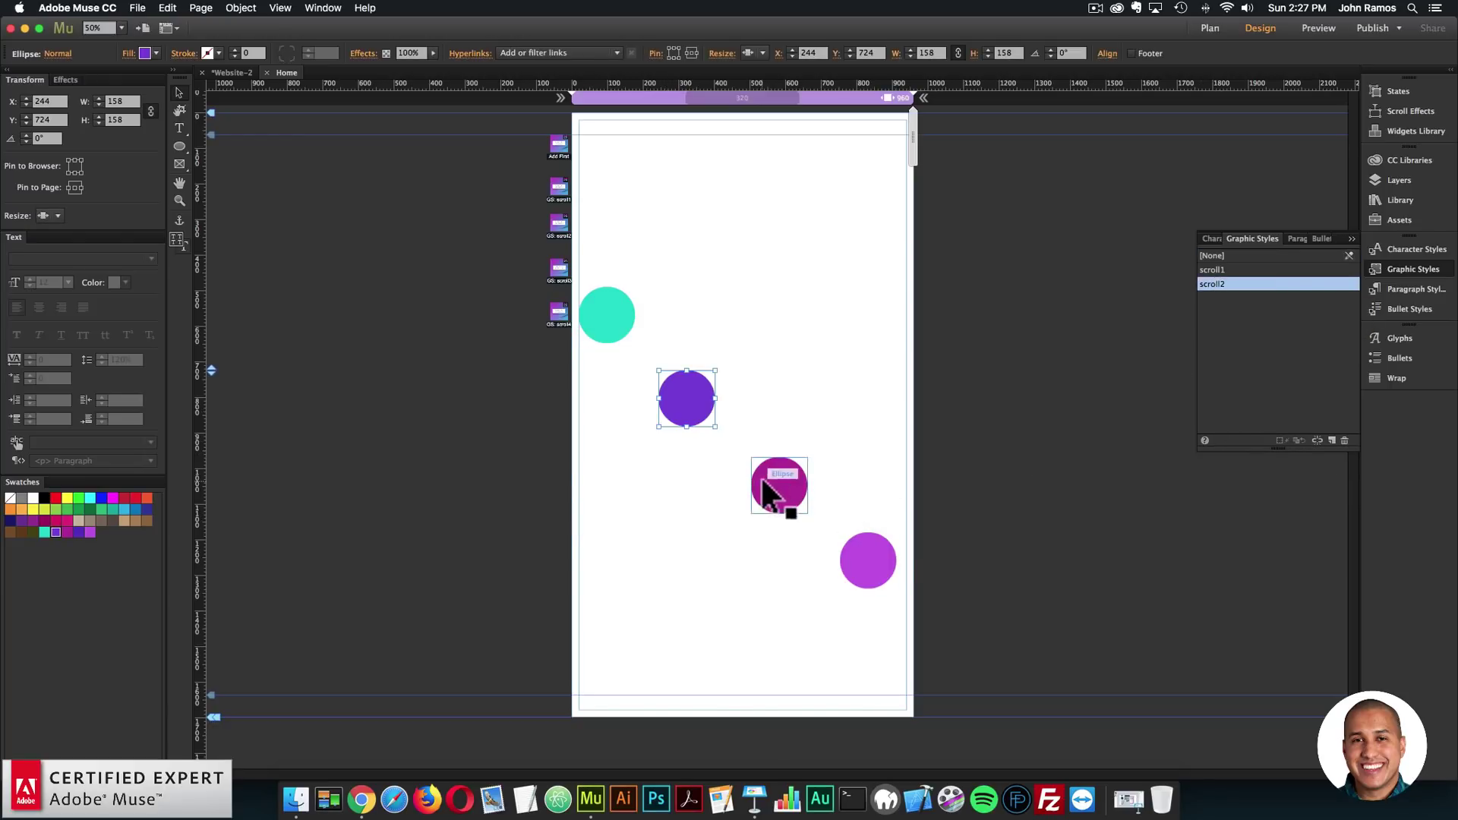
# Create a graphic style from the magenta circle, apply it and name it scroll3
pyautogui.click(762, 481)
pyautogui.doubleClick(1228, 298)
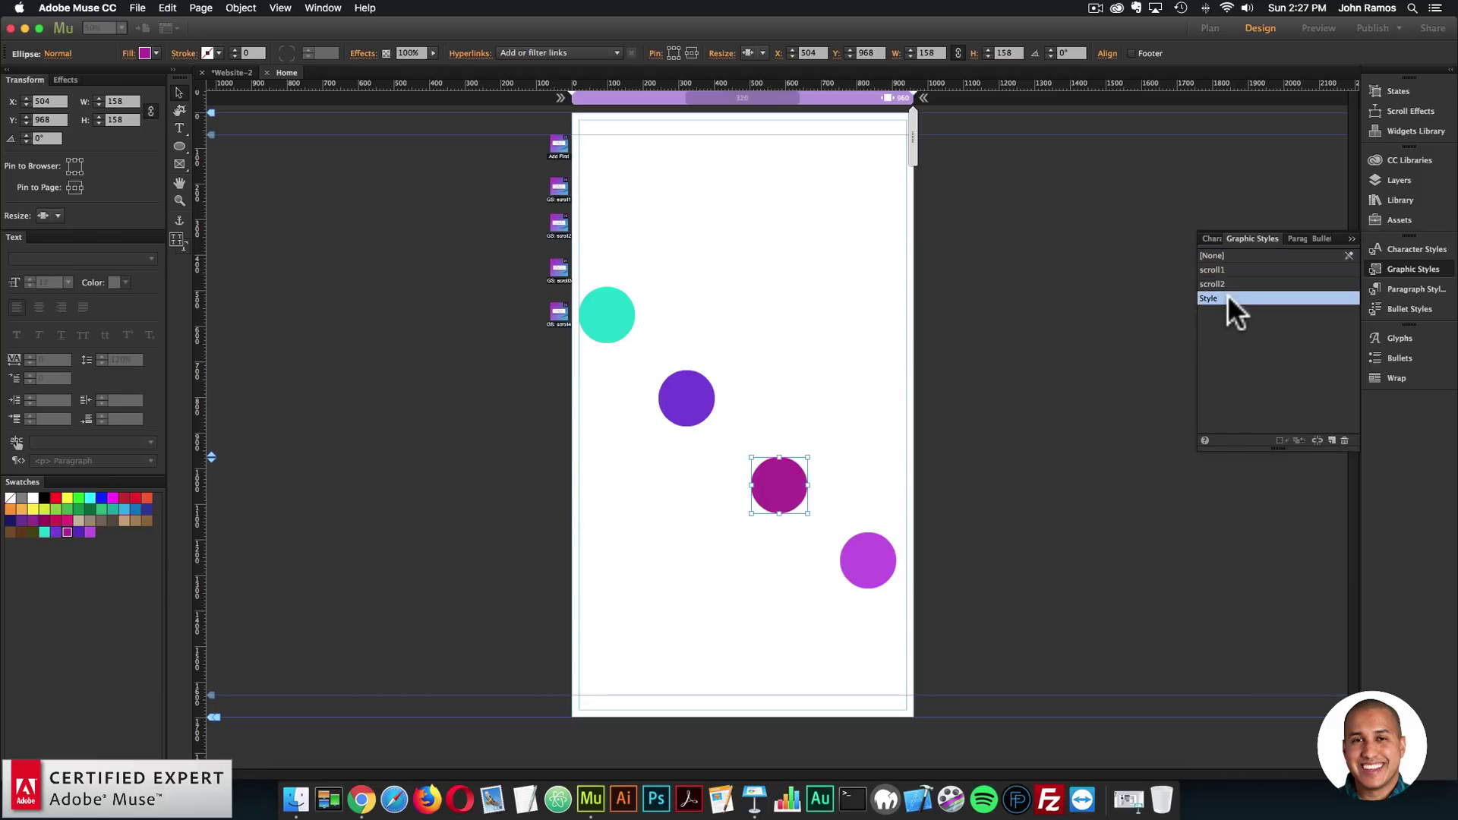
pyautogui.write('scroll3')
pyautogui.press('Return')
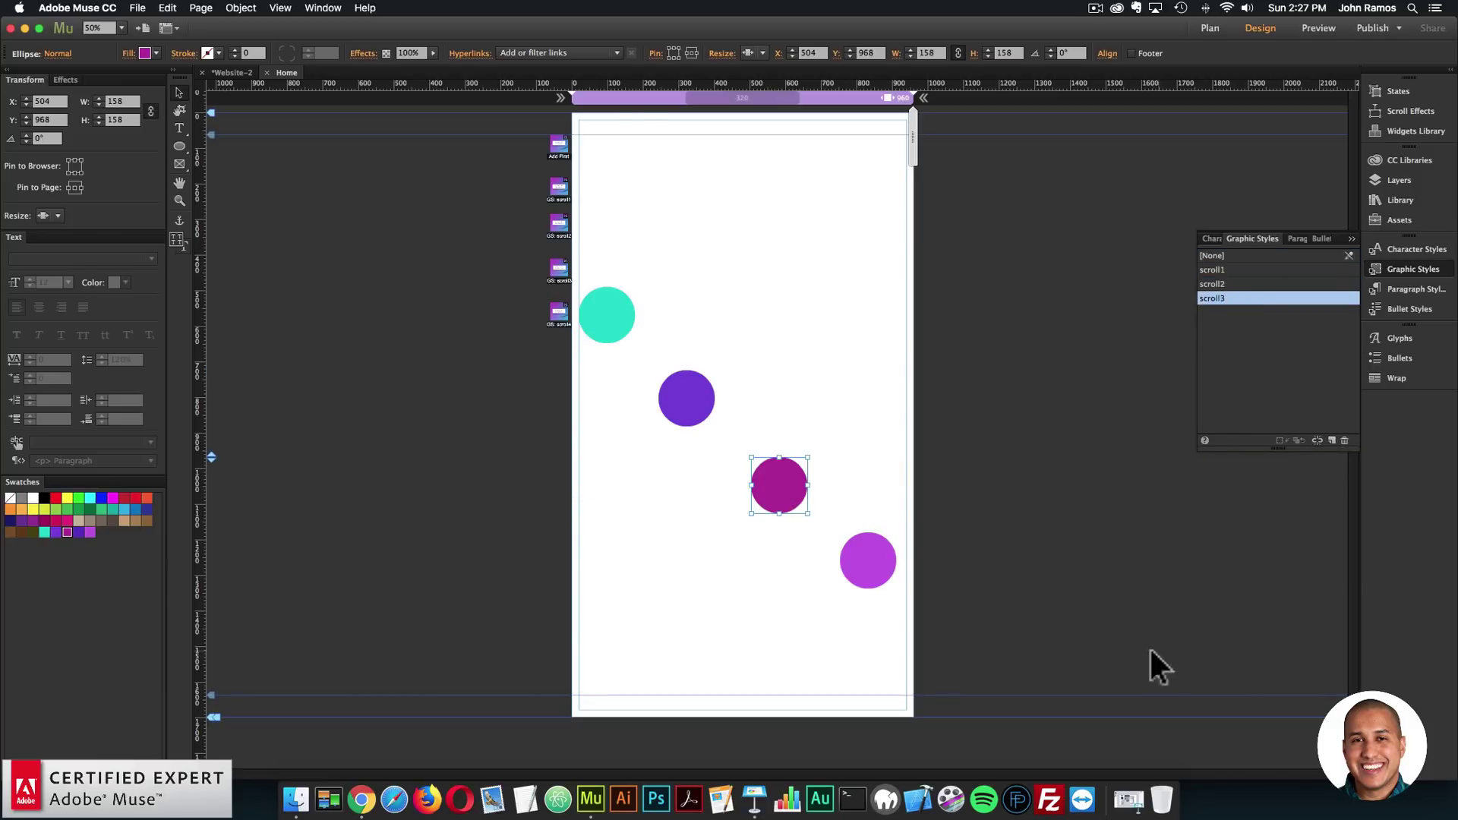
# Create a graphic style from the light purple circle, apply it and name it scroll4
pyautogui.click(881, 562)
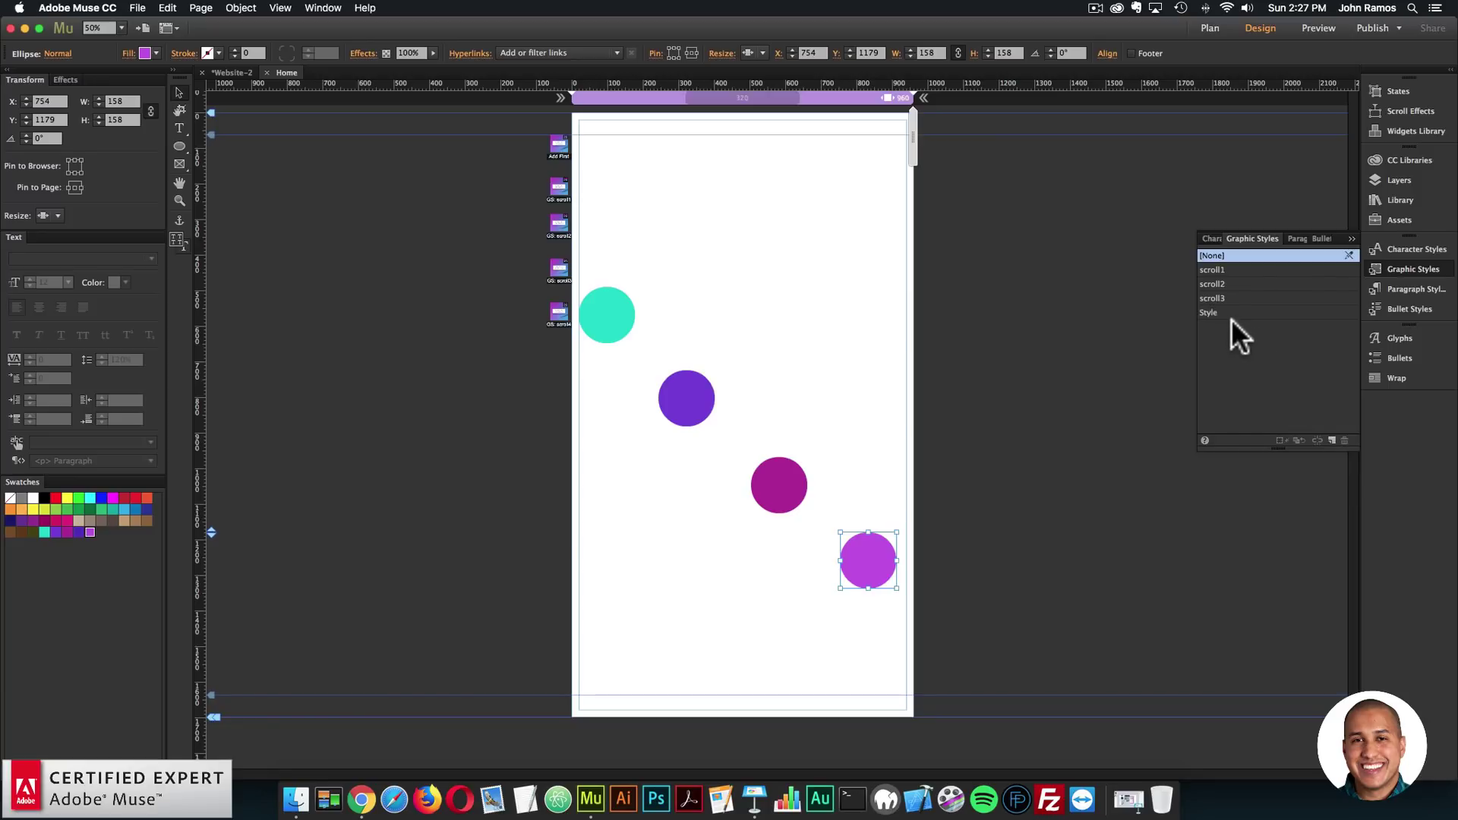
pyautogui.doubleClick(1228, 307)
pyautogui.write('scroll4')
pyautogui.press('Return')
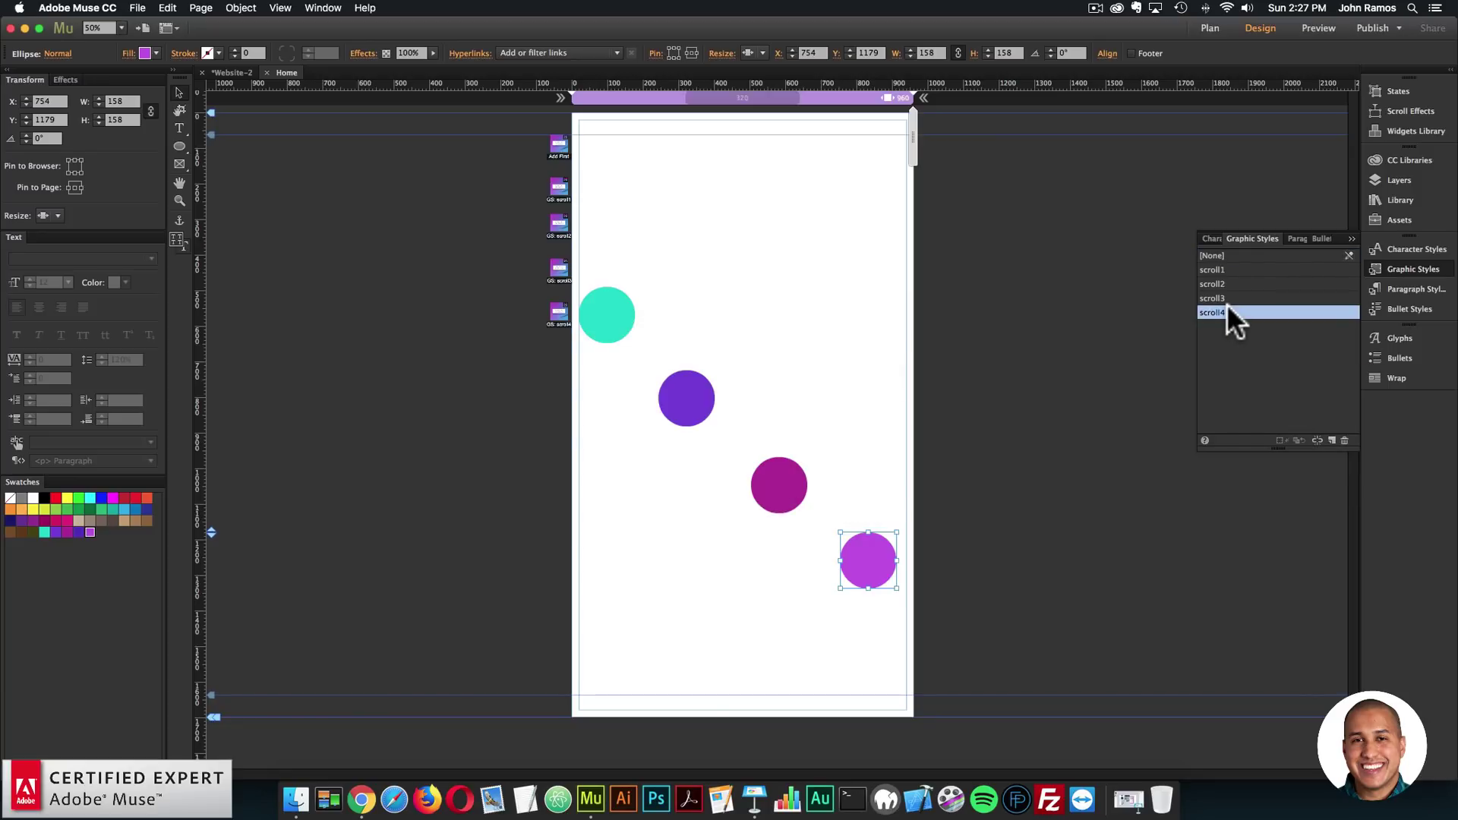
pyautogui.click(320, 511)
# Preview the page in the browser and check how the circles scroll
pyautogui.click(138, 8)
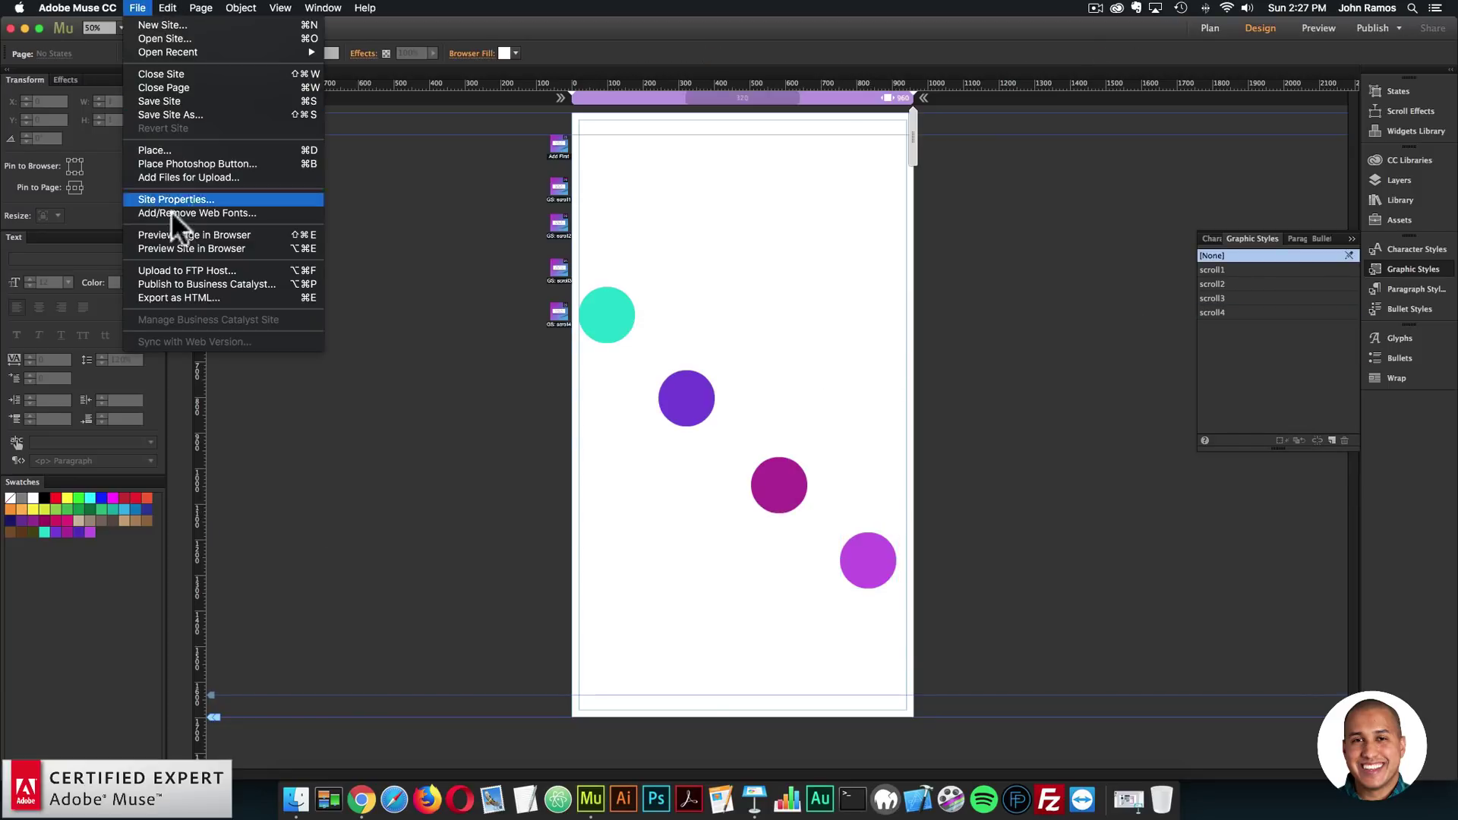
pyautogui.click(177, 231)
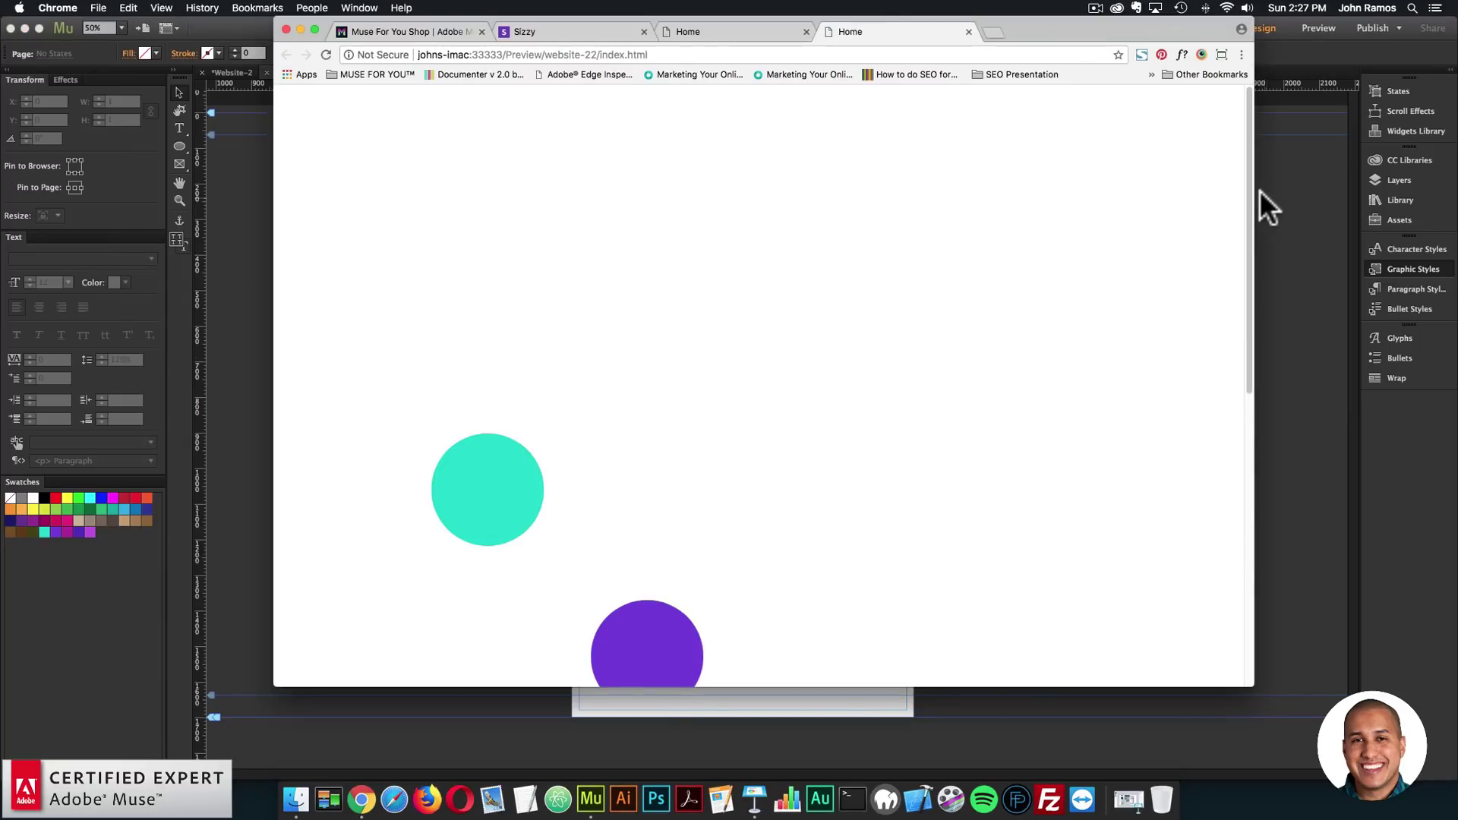
pyautogui.moveTo(1249, 196); pyautogui.dragTo(1216, 483)
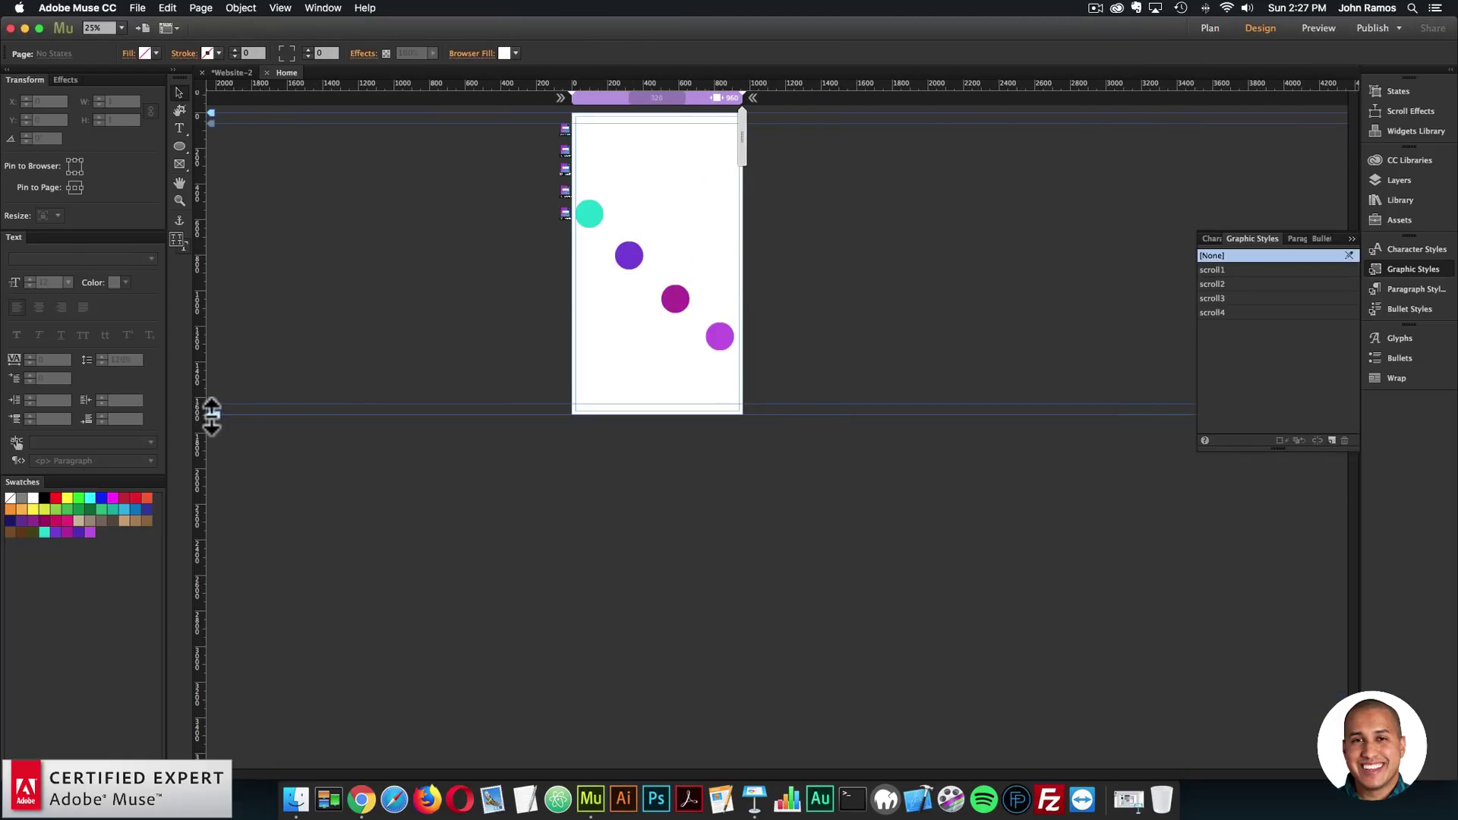
# Extend the bottom of the page to about 2800 px and preview the page in the browser again
pyautogui.moveTo(211, 416); pyautogui.dragTo(211, 613)
pyautogui.click(137, 8)
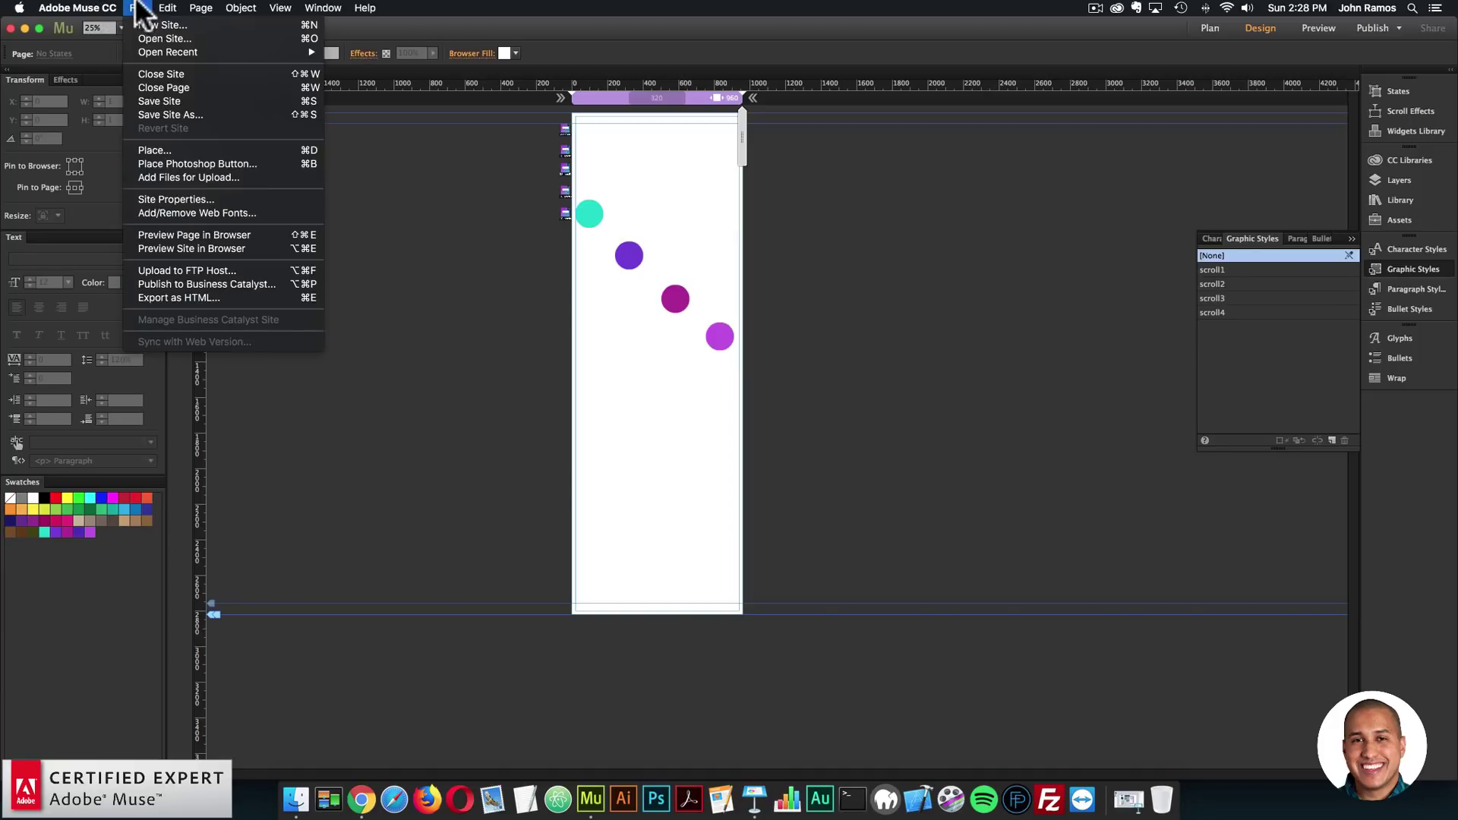
pyautogui.click(194, 234)
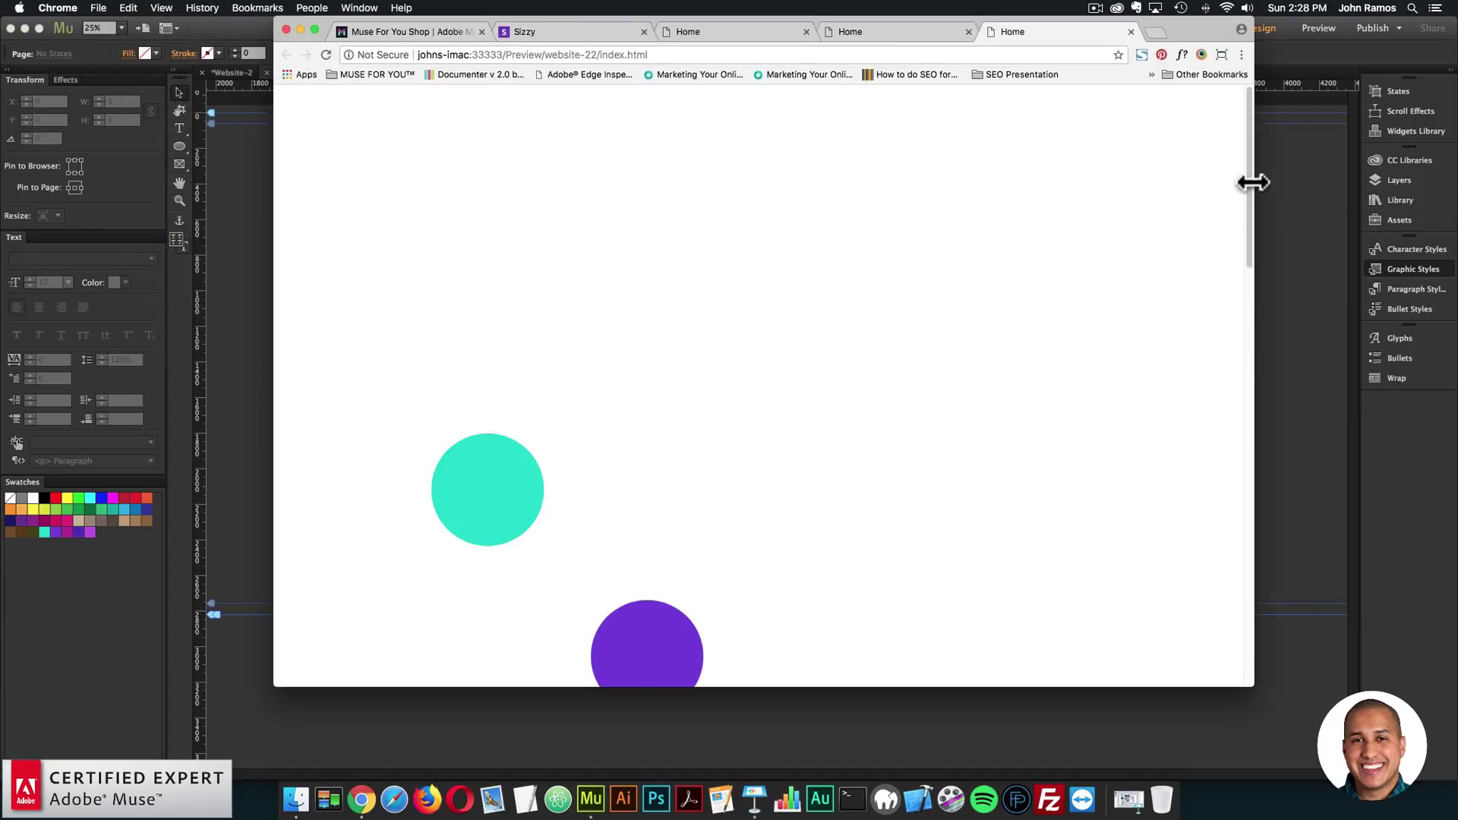
# Examine in the browser preview how fast each of the four circles moves while scrolling down and up the page
pyautogui.moveTo(1249, 182); pyautogui.dragTo(1218, 80)
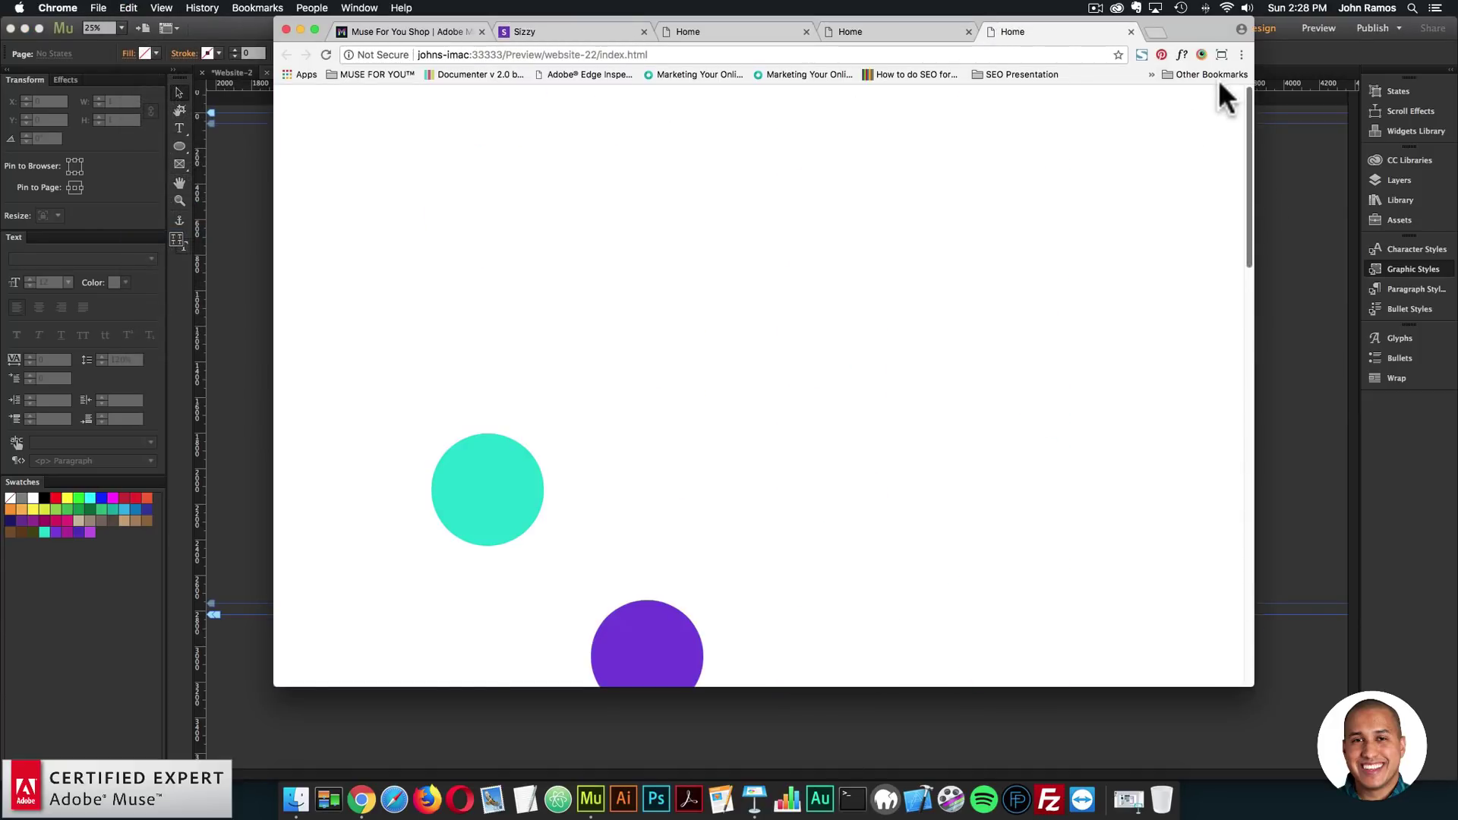
pyautogui.scroll(-10, 1025, 216)
pyautogui.scroll(8, 1017, 225)
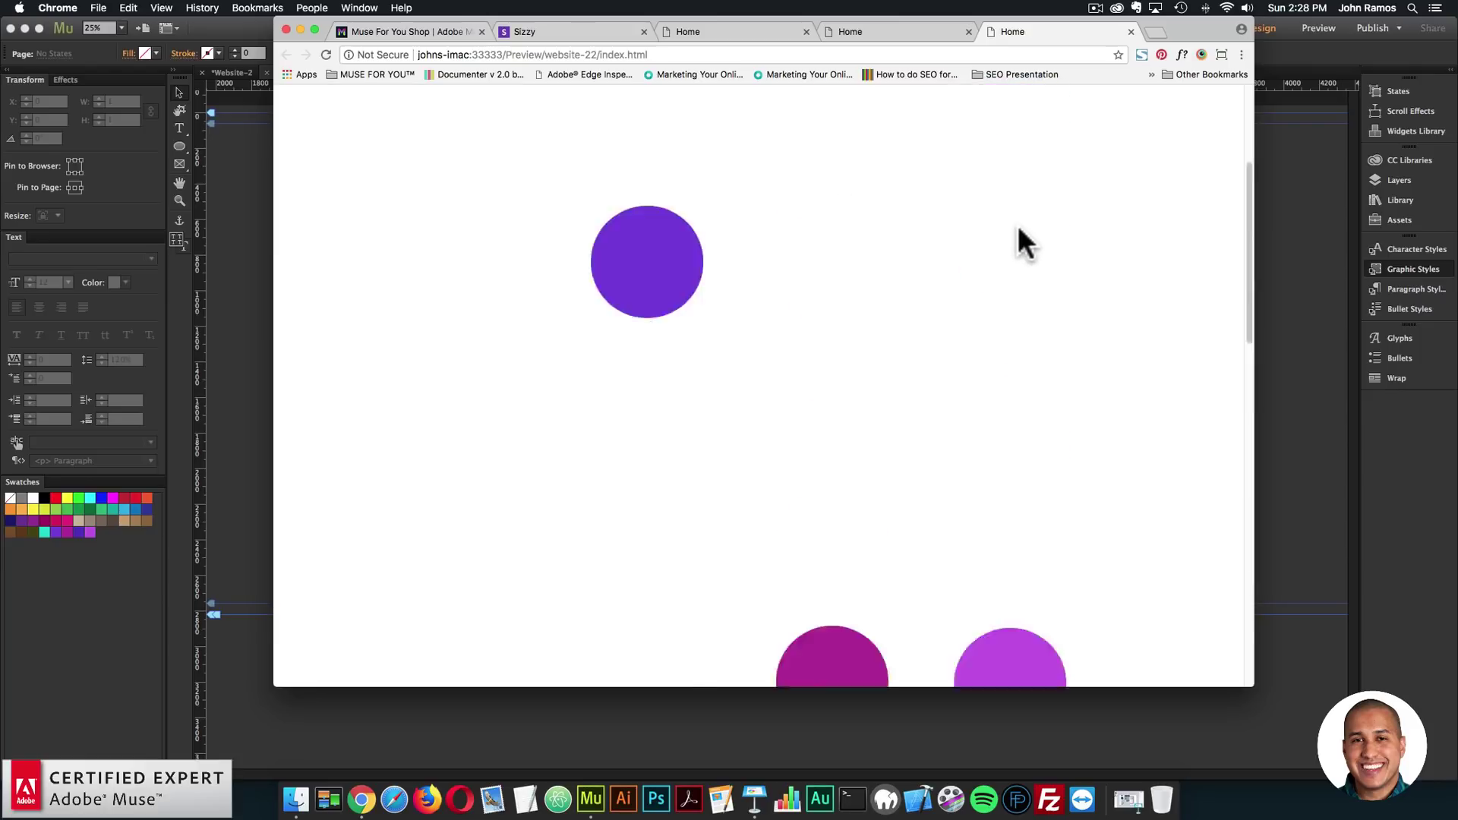
pyautogui.scroll(5, 1019, 228)
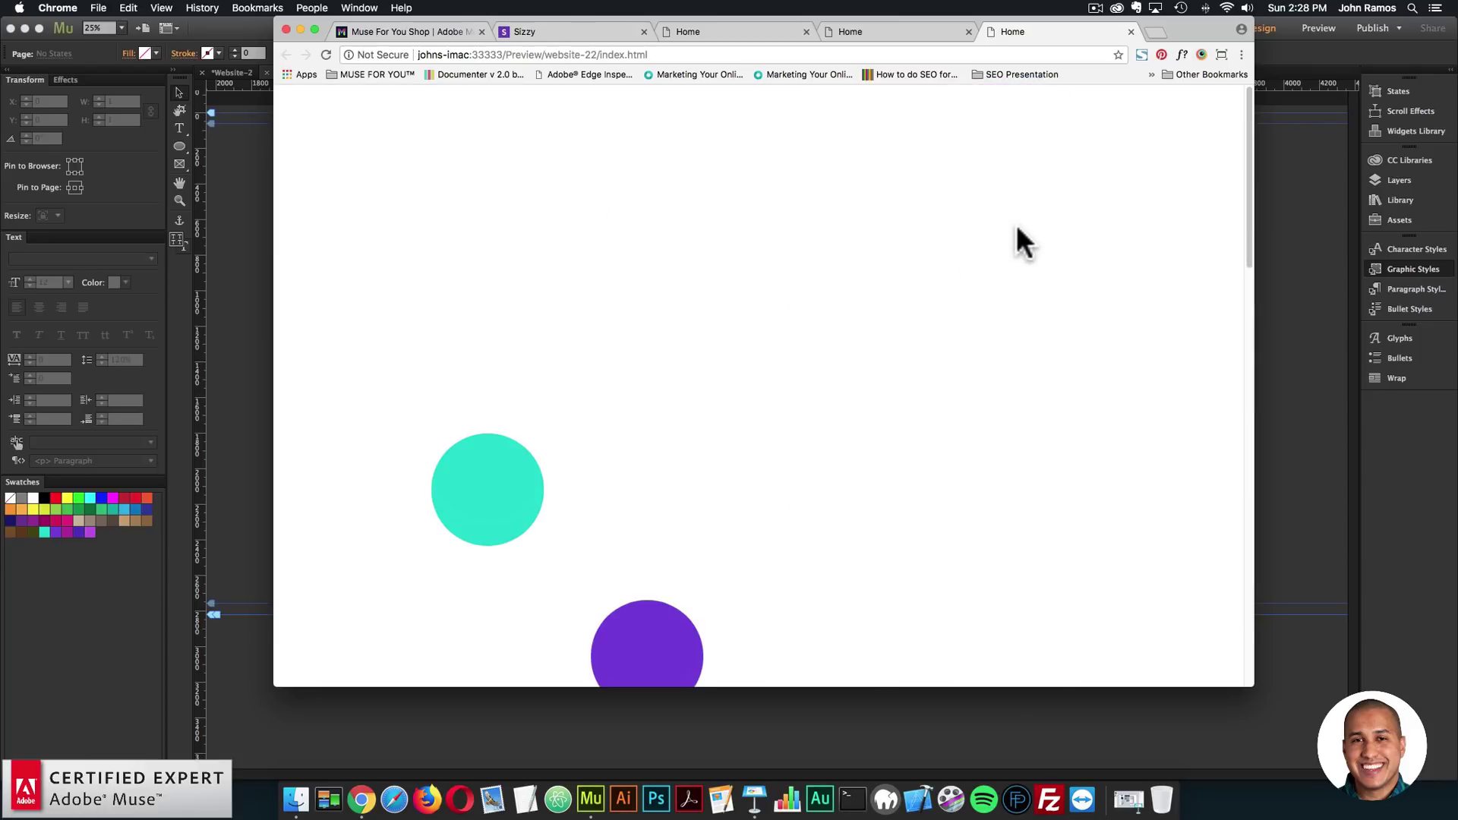
pyautogui.scroll(-10, 1015, 222)
pyautogui.scroll(10, 1013, 221)
pyautogui.scroll(-10, 1013, 221)
pyautogui.scroll(3, 1007, 217)
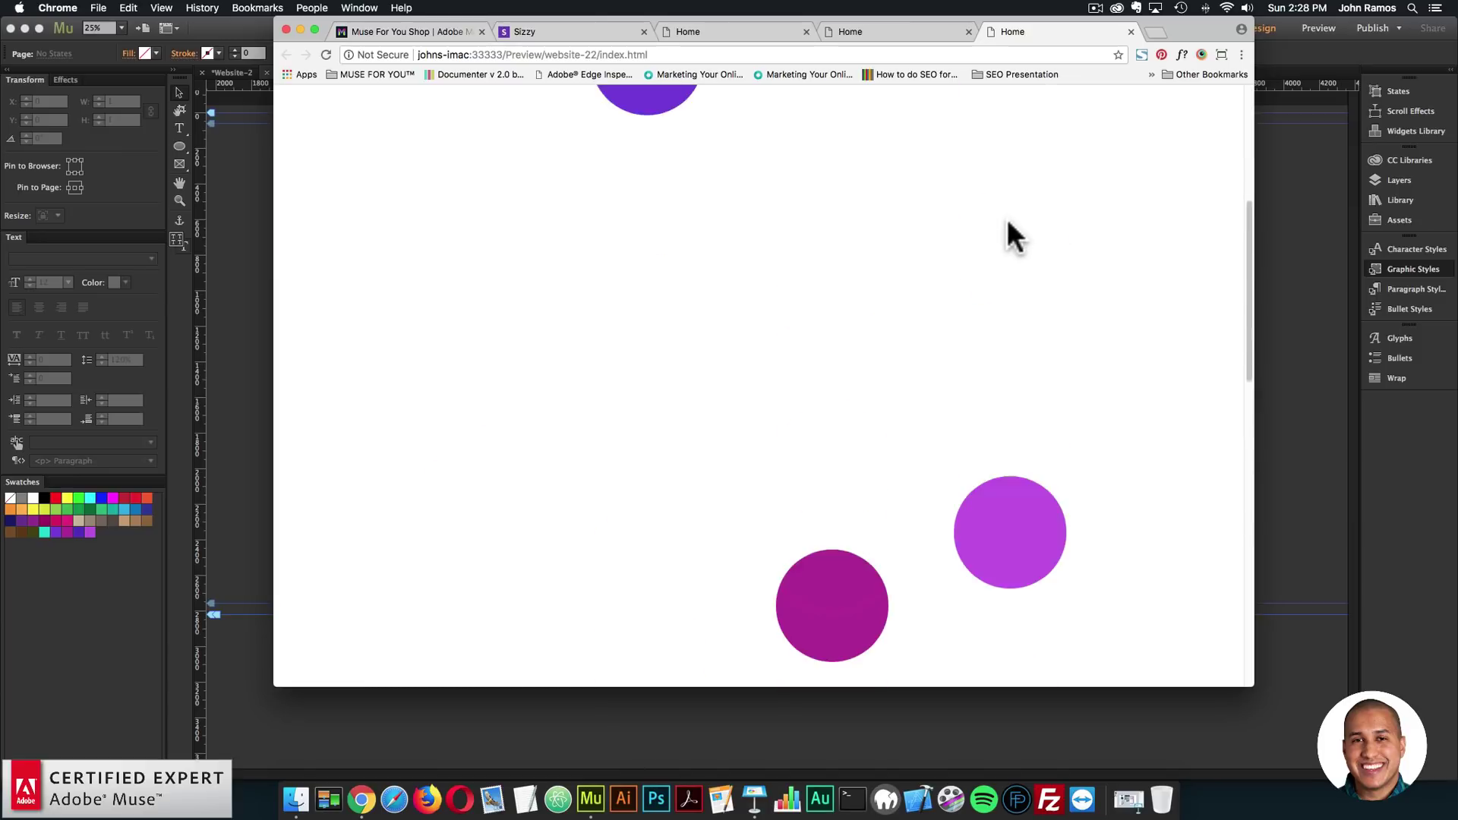
pyautogui.scroll(5, 1007, 220)
pyautogui.scroll(-5, 1007, 217)
pyautogui.scroll(5, 1007, 215)
pyautogui.scroll(-8, 1007, 216)
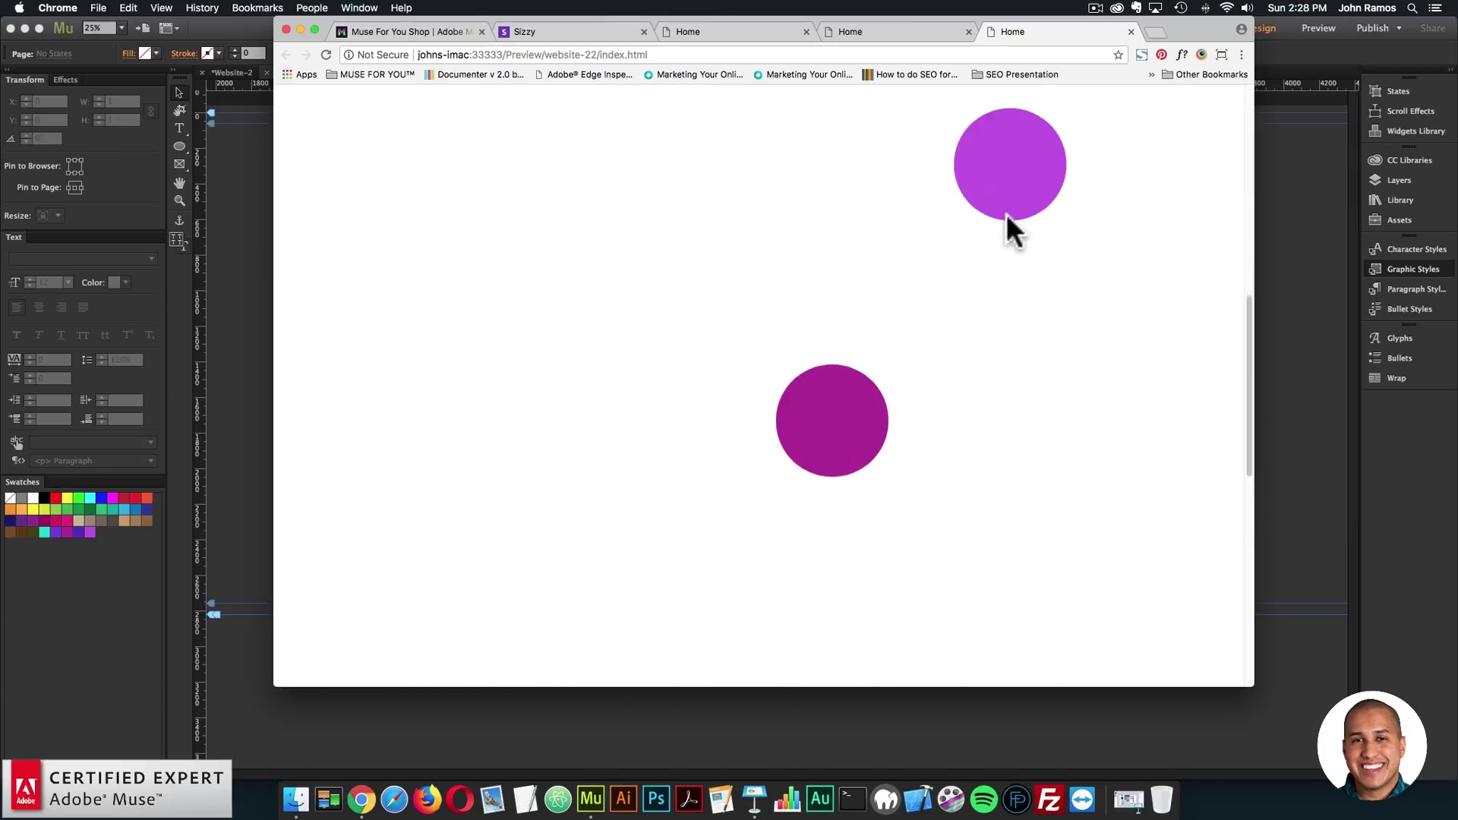
pyautogui.scroll(-2, 1006, 214)
pyautogui.scroll(6, 1004, 213)
# Back in Adobe Muse, fill the teal circle with the white photo with black objects from the images folder, using Scale to Fill fitting
pyautogui.press('super+Tab')
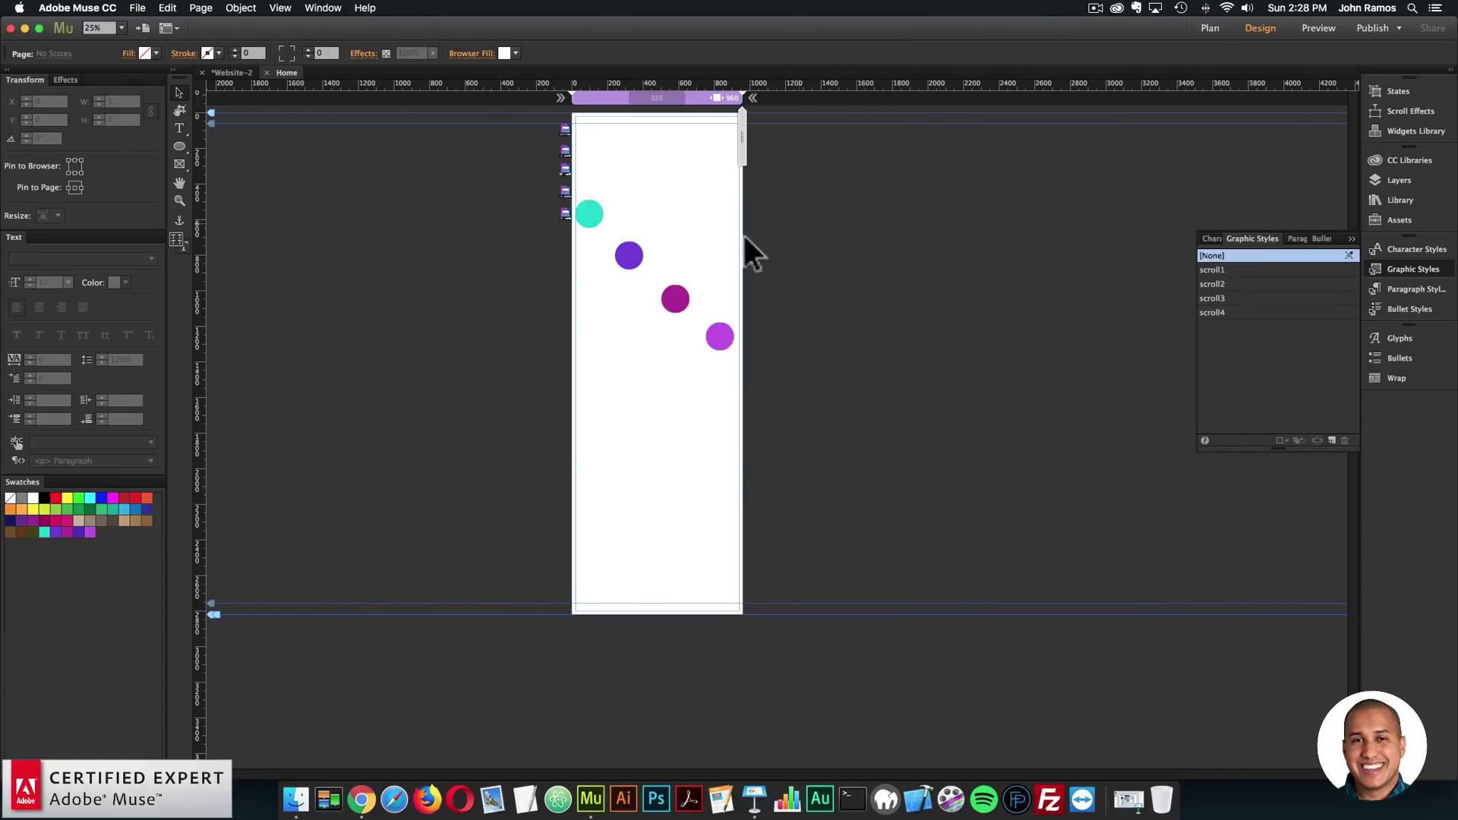
pyautogui.click(592, 216)
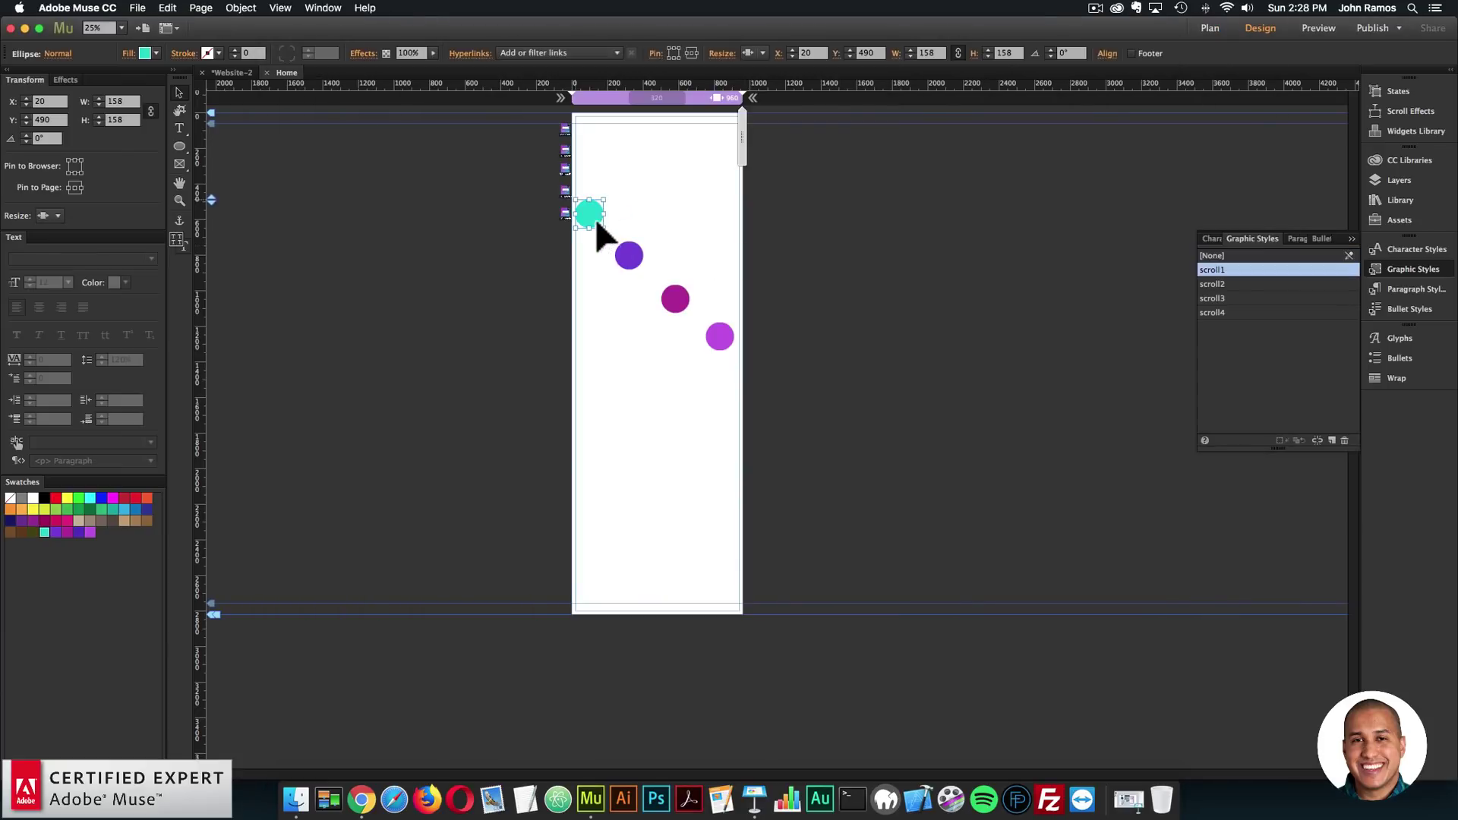
pyautogui.click(128, 54)
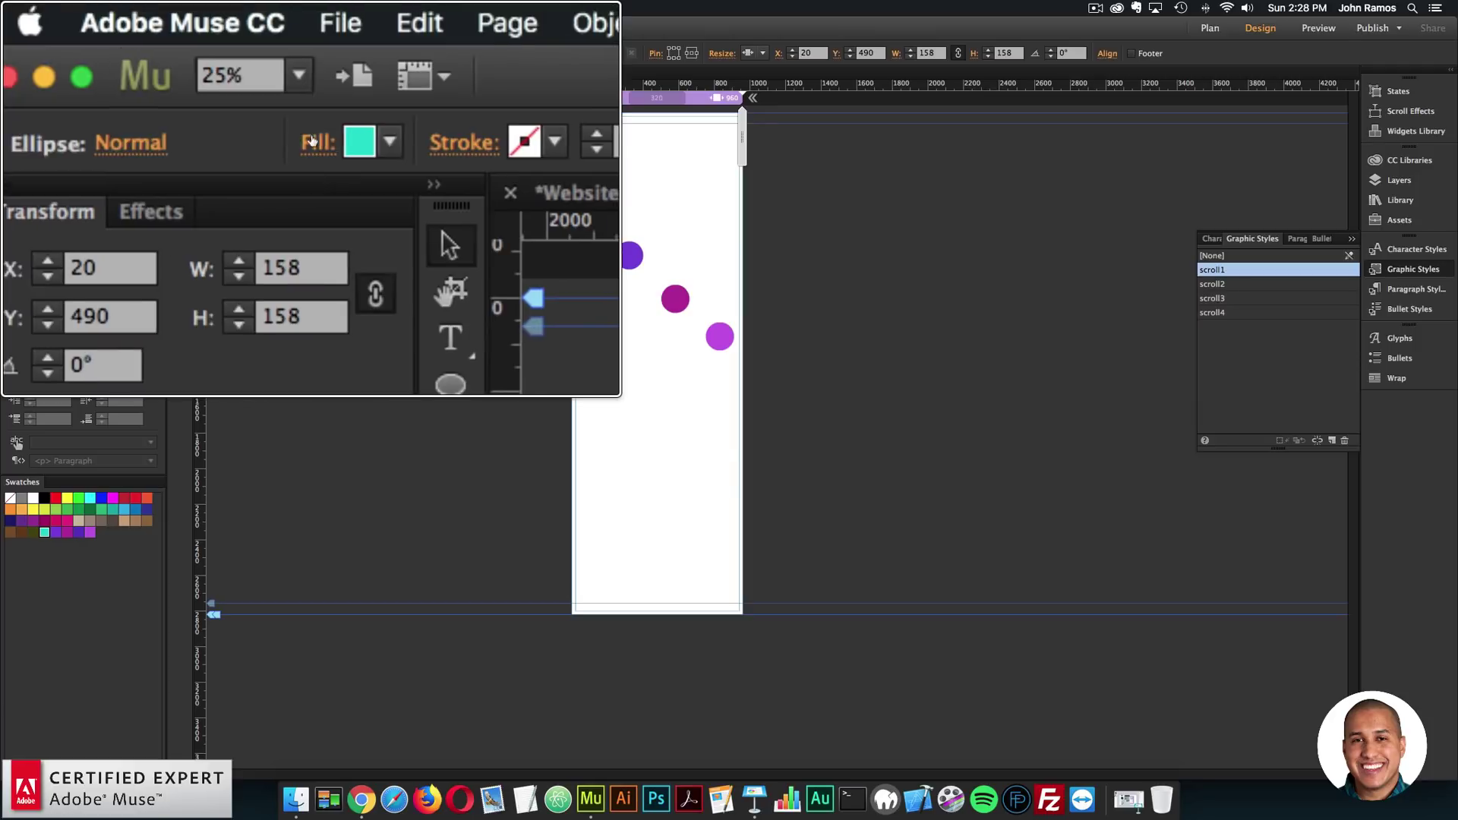
pyautogui.click(128, 54)
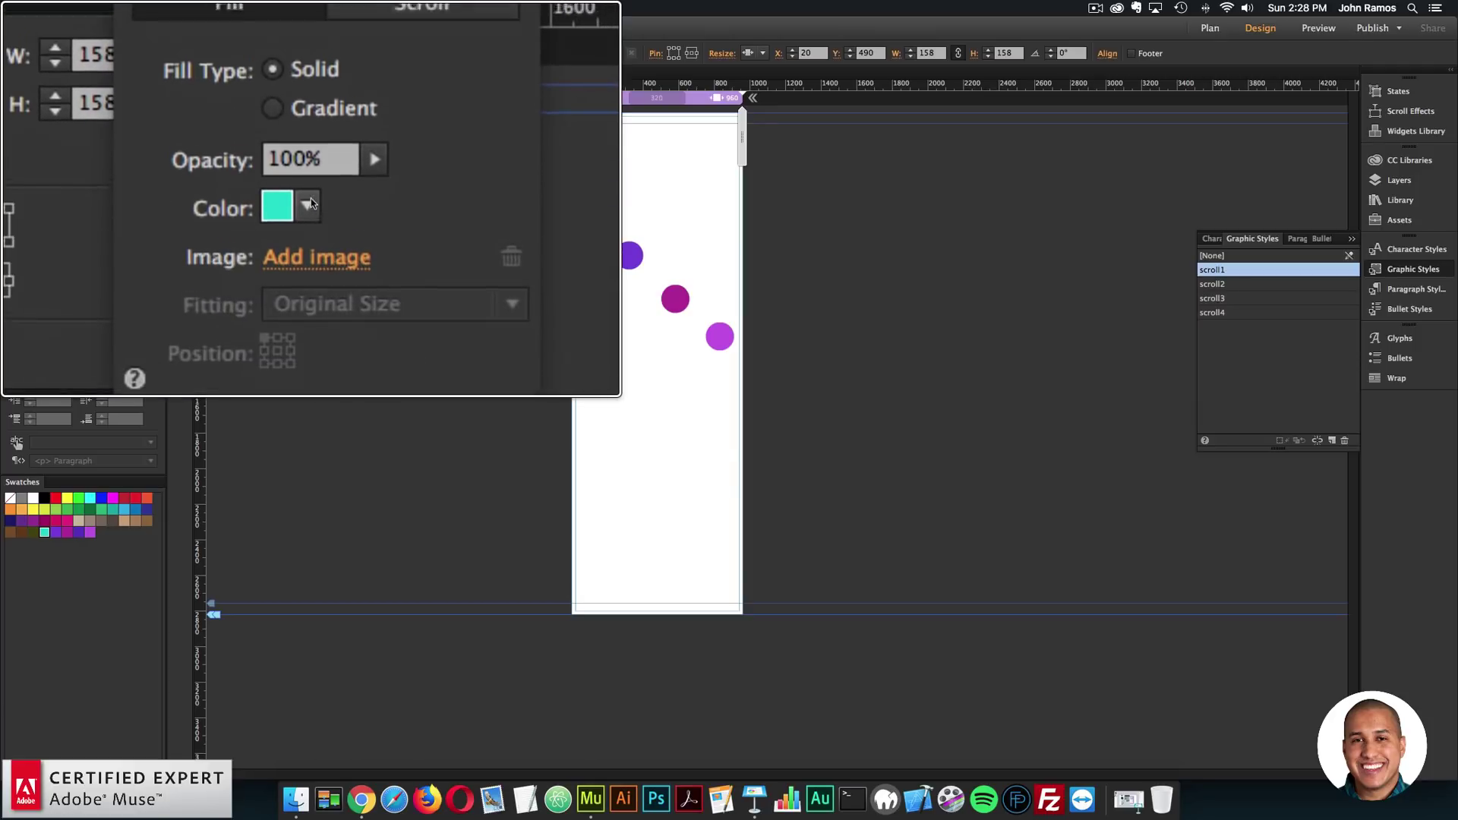
pyautogui.click(198, 179)
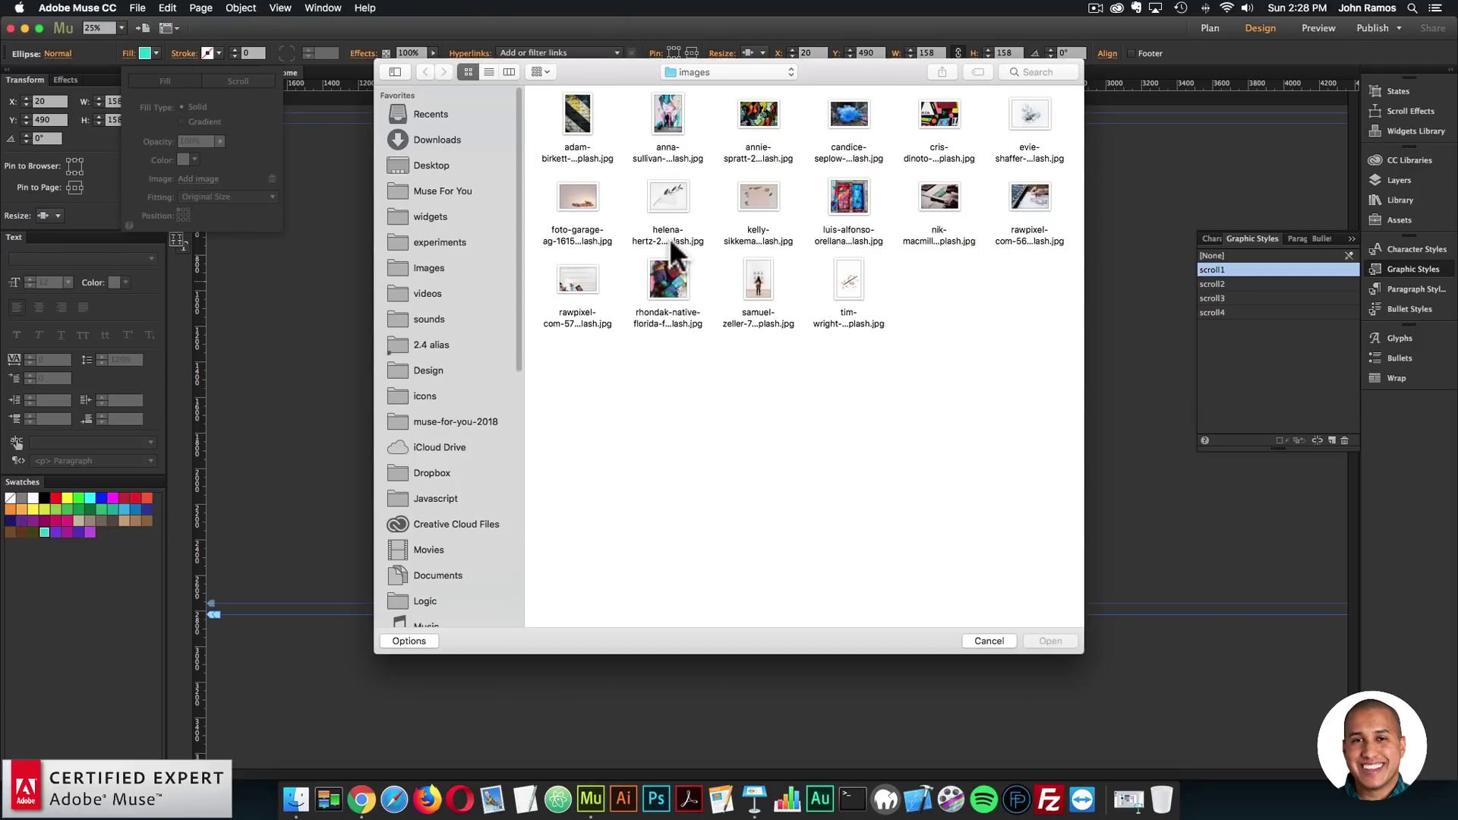
pyautogui.doubleClick(668, 202)
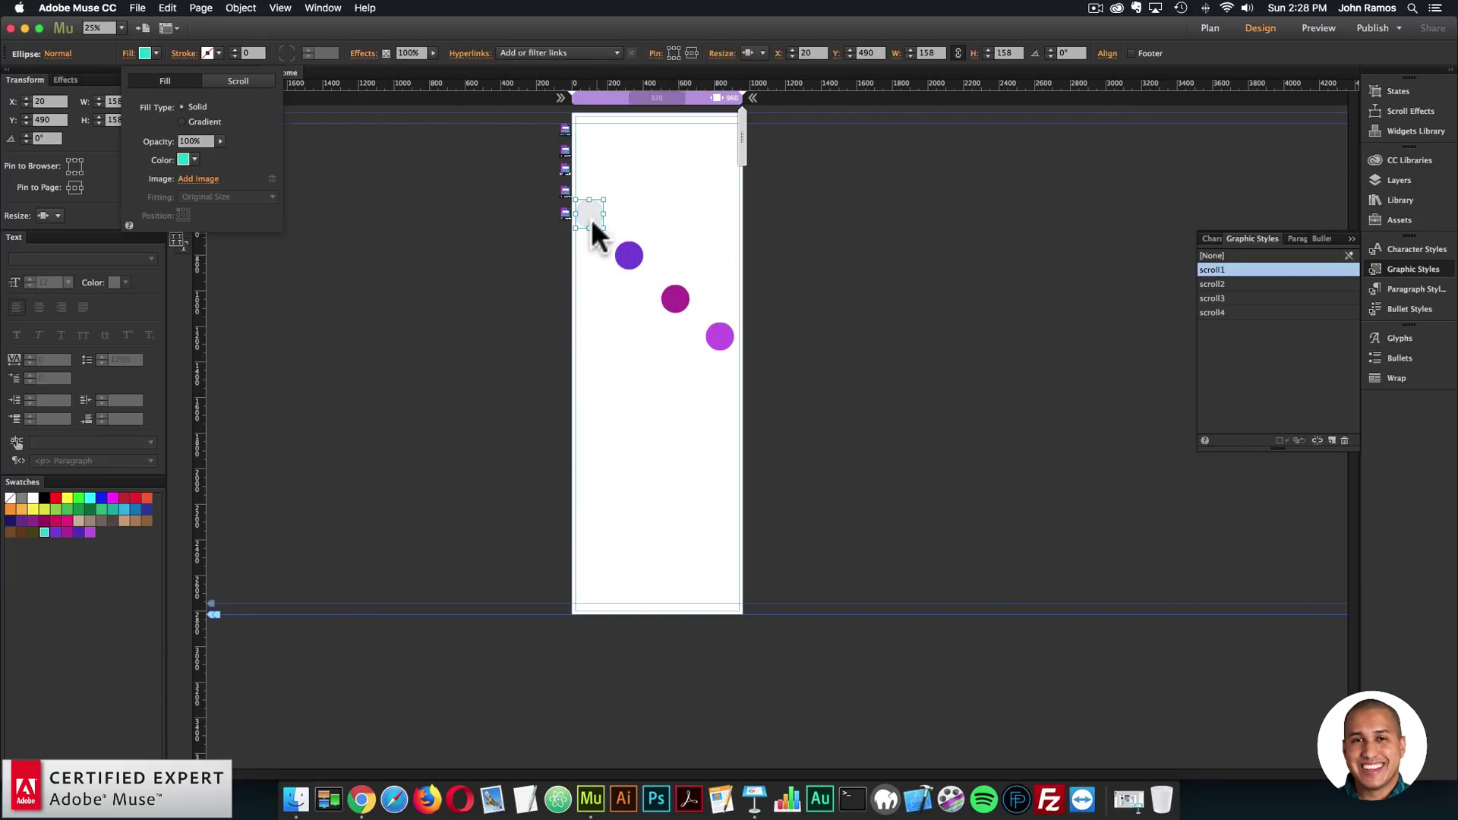
pyautogui.click(585, 222)
pyautogui.click(145, 53)
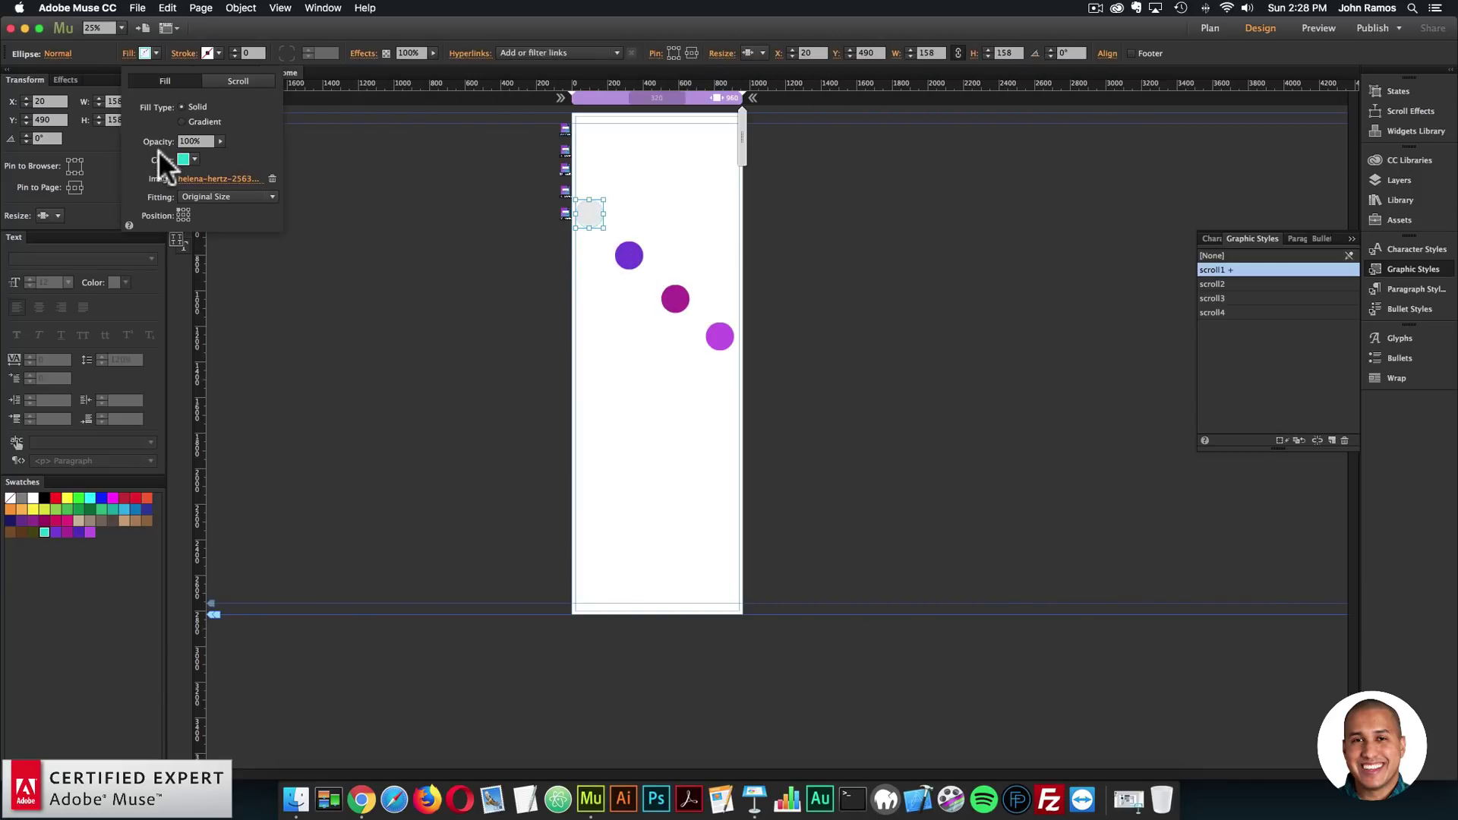
pyautogui.click(185, 196)
pyautogui.click(191, 205)
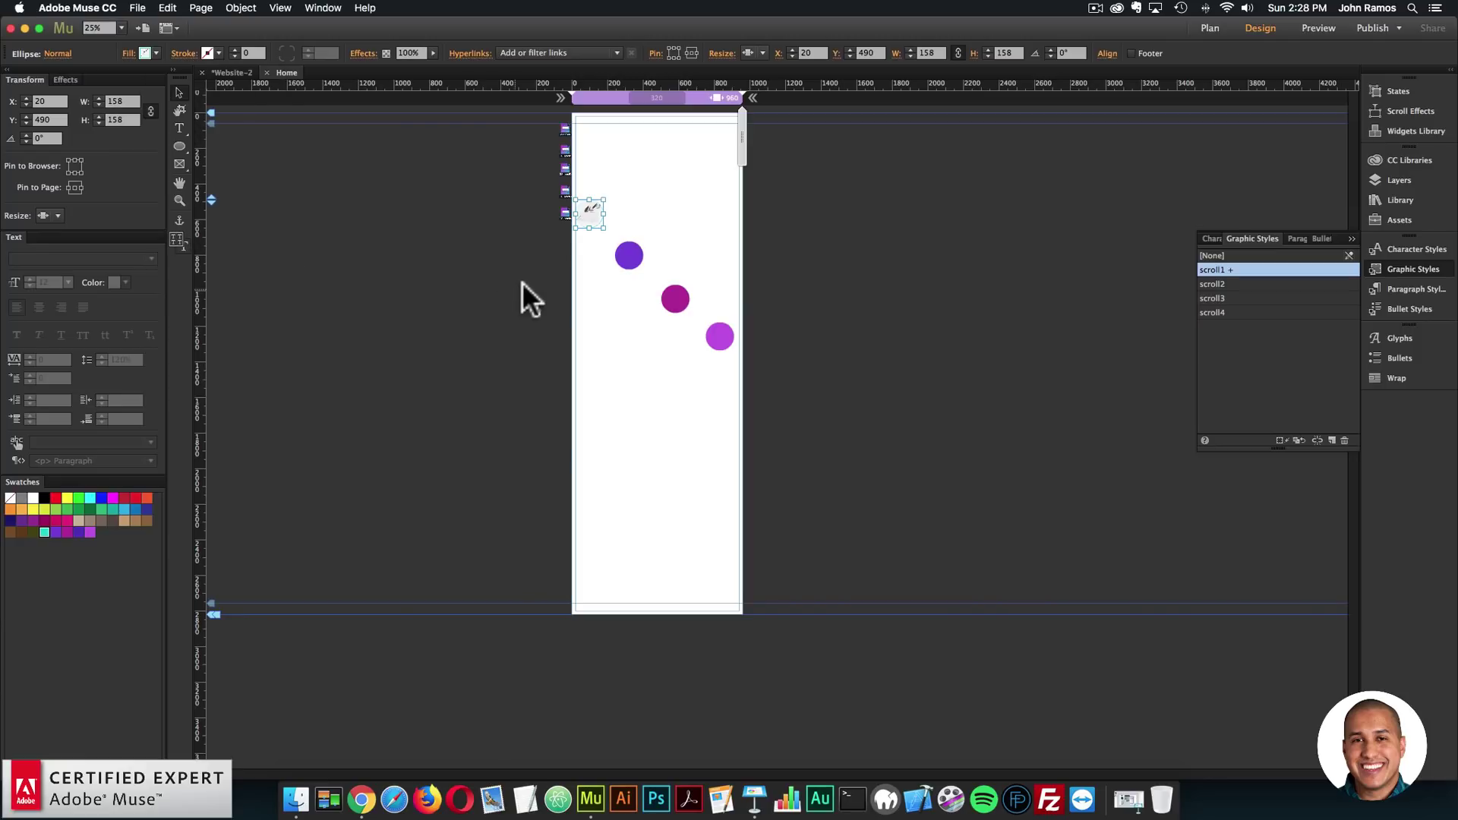
# Fill the dark purple circle with the photo of teal and black items on a pale background, using Scale to Fill fitting
pyautogui.click(619, 259)
pyautogui.click(141, 55)
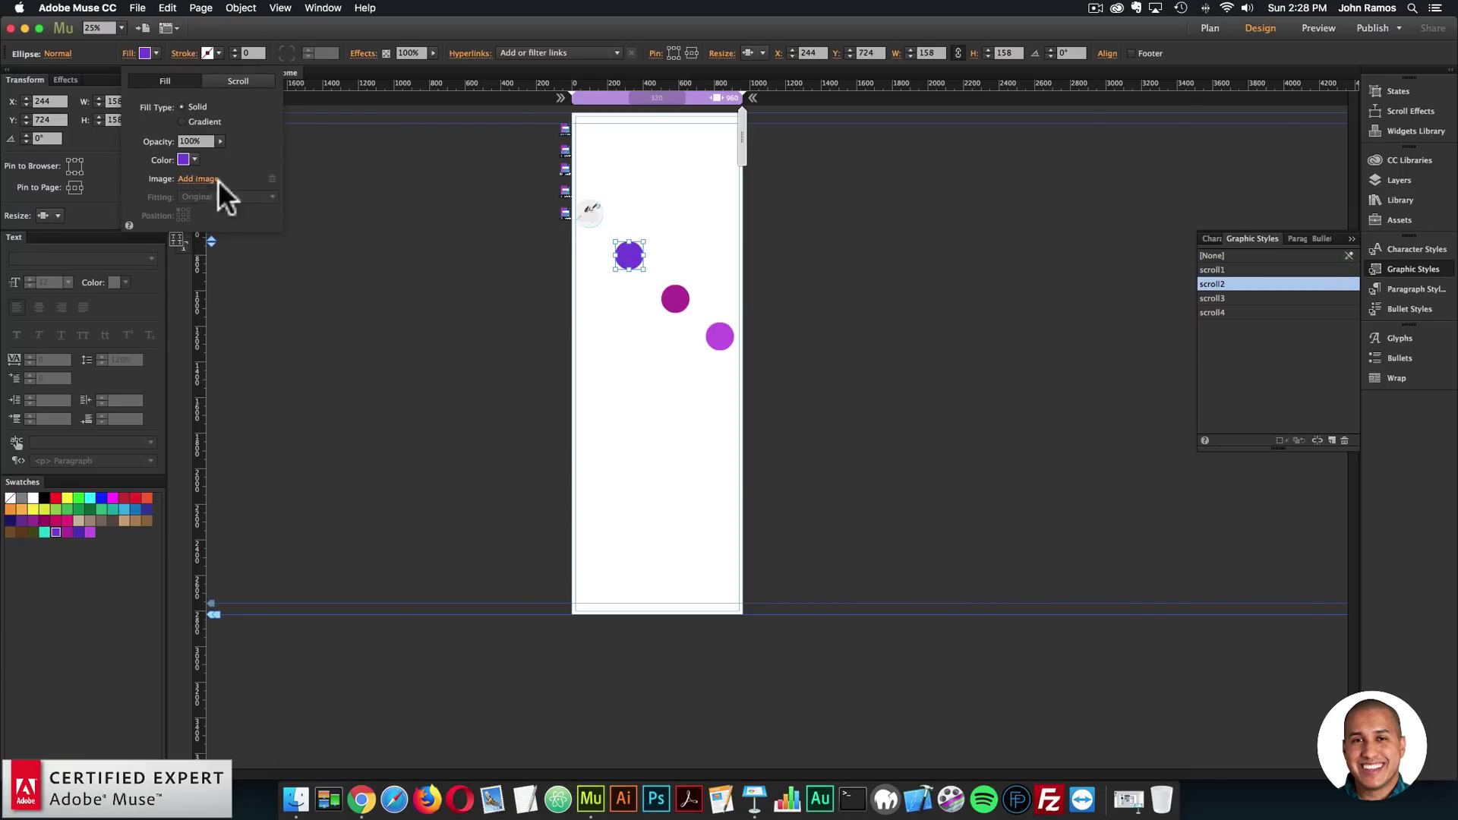
pyautogui.click(205, 180)
pyautogui.click(938, 209)
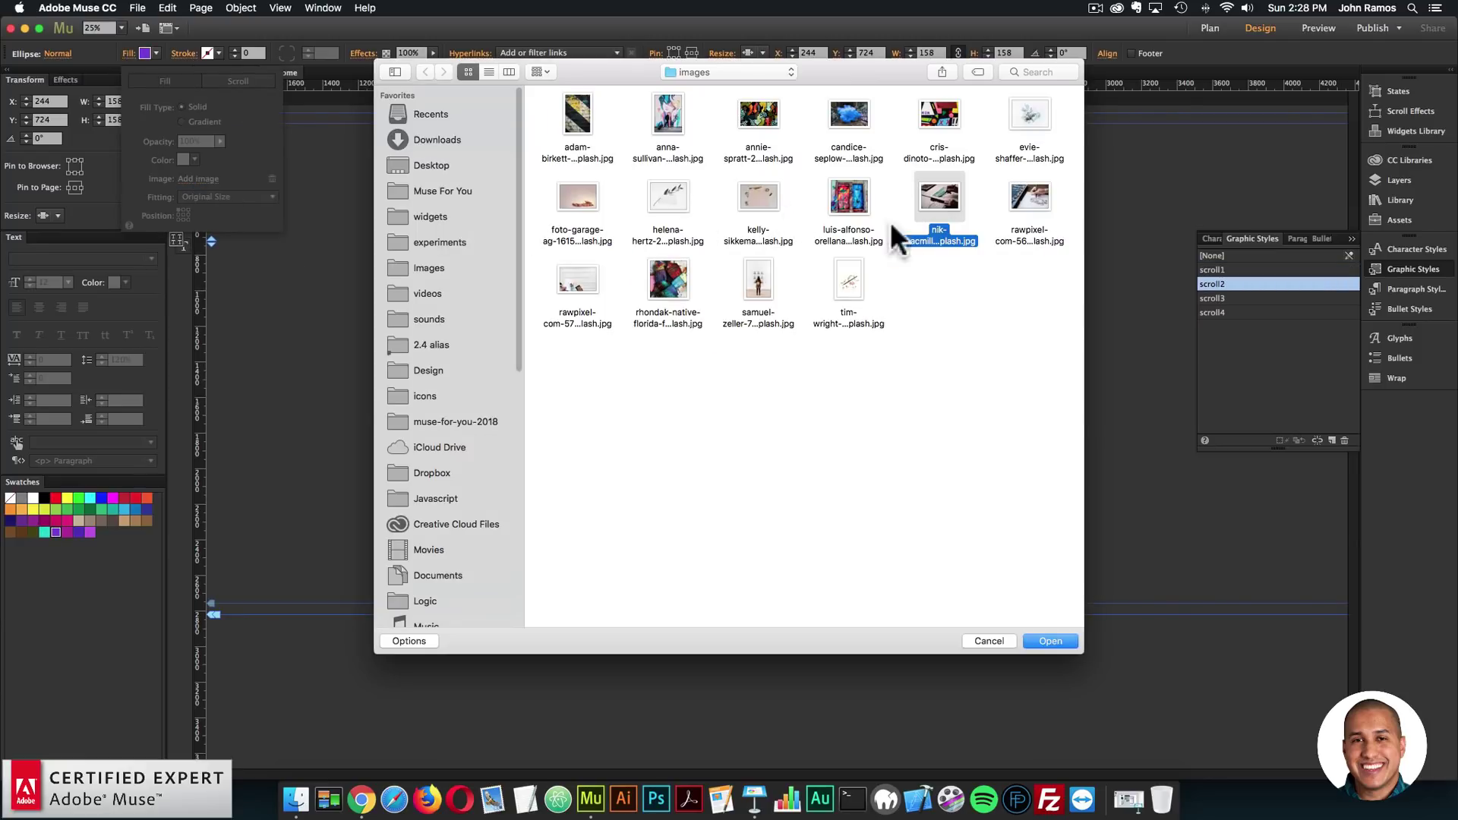
pyautogui.doubleClick(918, 193)
pyautogui.click(211, 195)
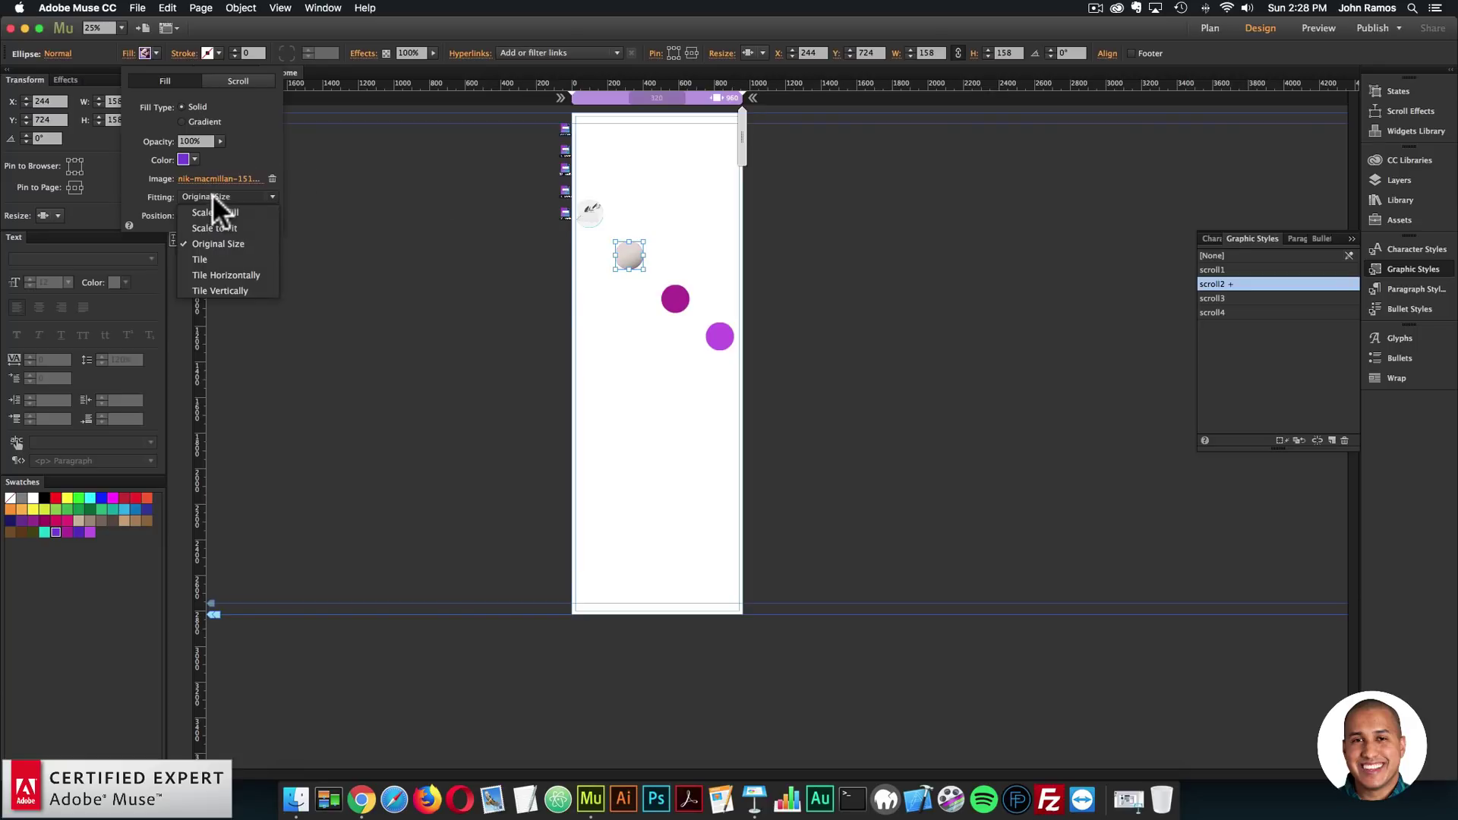
pyautogui.click(208, 209)
# Fill the magenta circle with the white photo showing a pale blue plant, using Scale to Fill fitting
pyautogui.click(675, 298)
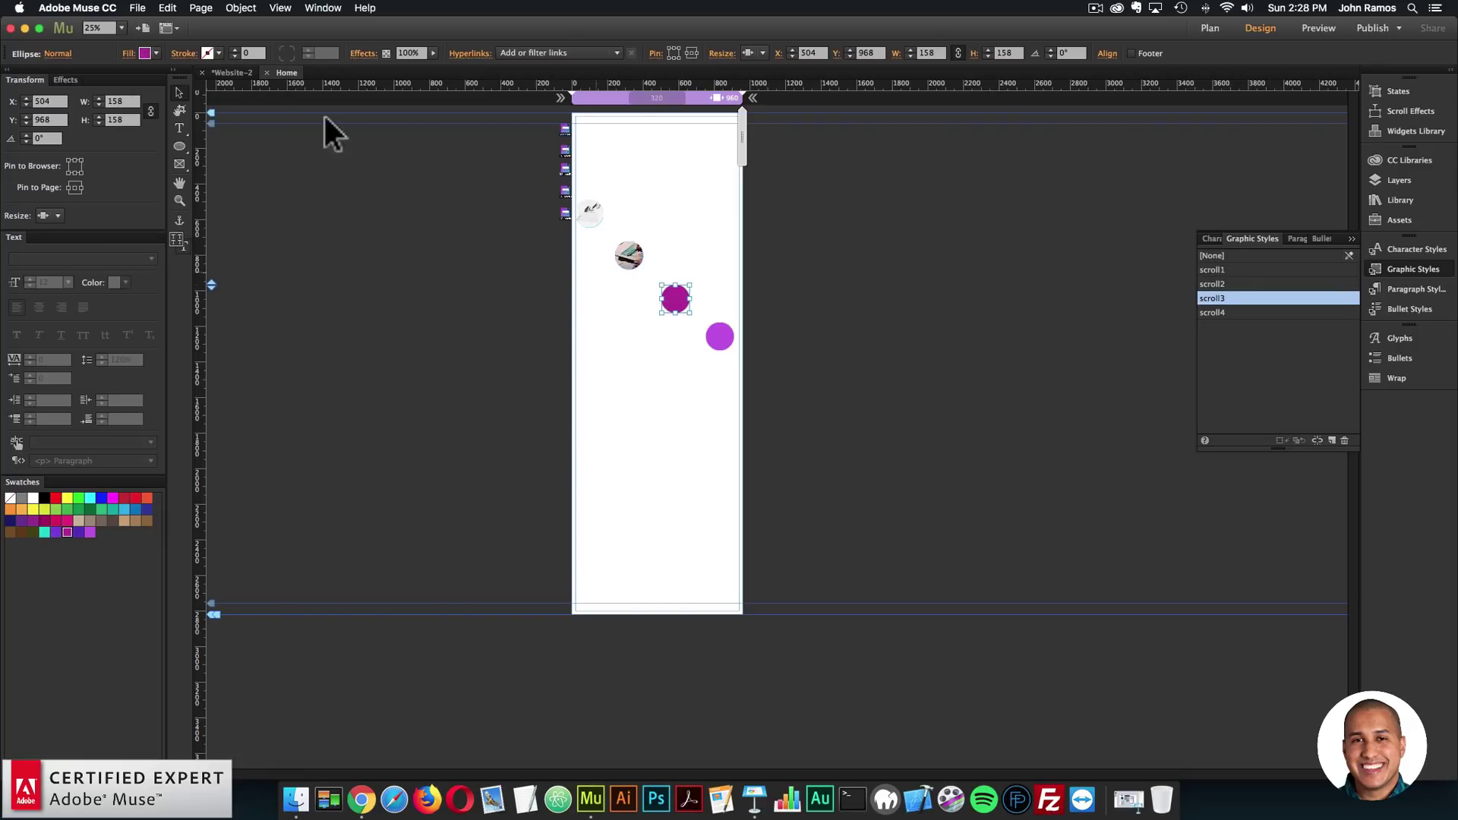
pyautogui.click(139, 55)
pyautogui.click(202, 178)
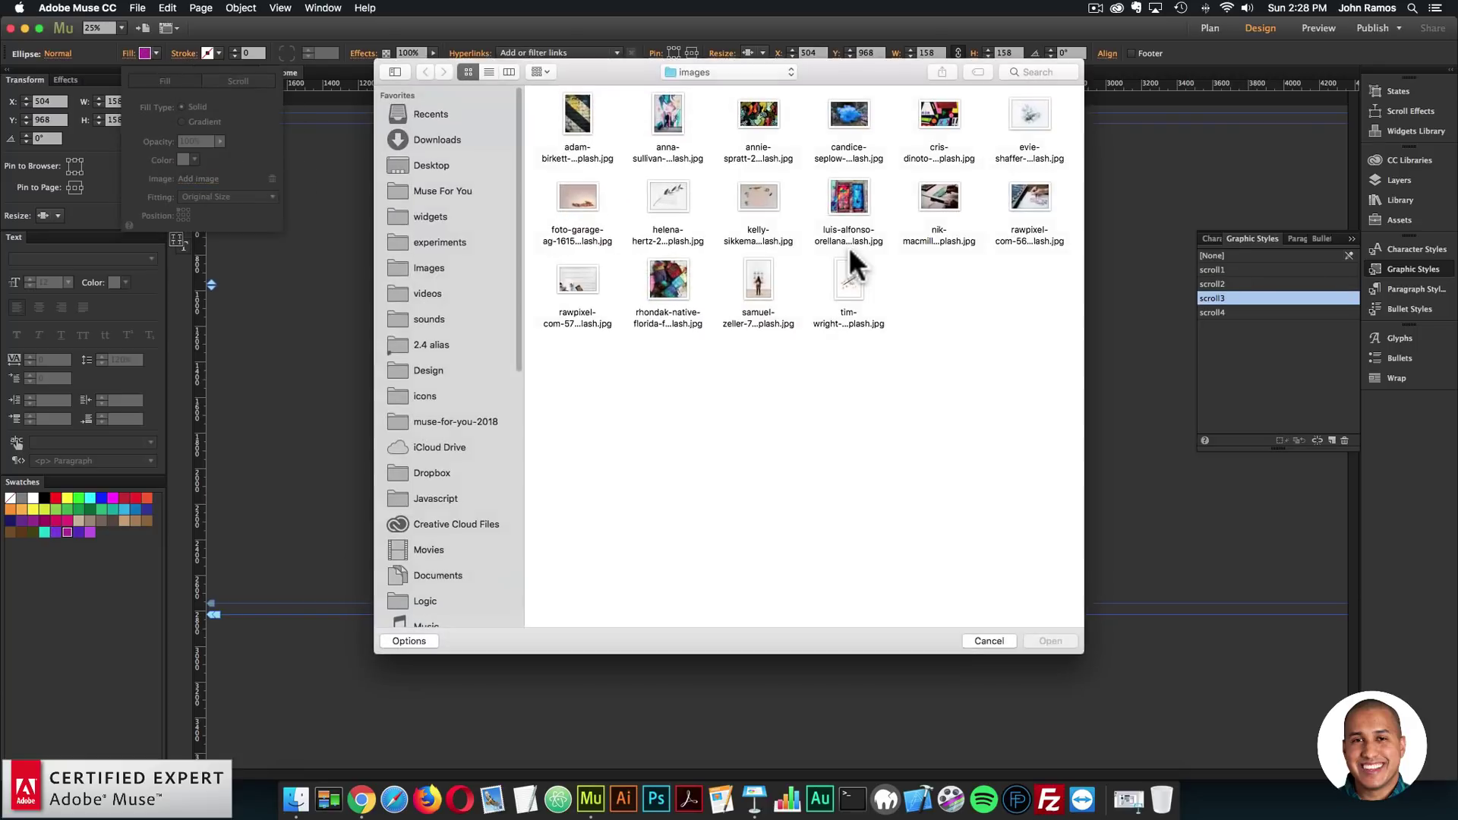
pyautogui.doubleClick(1030, 114)
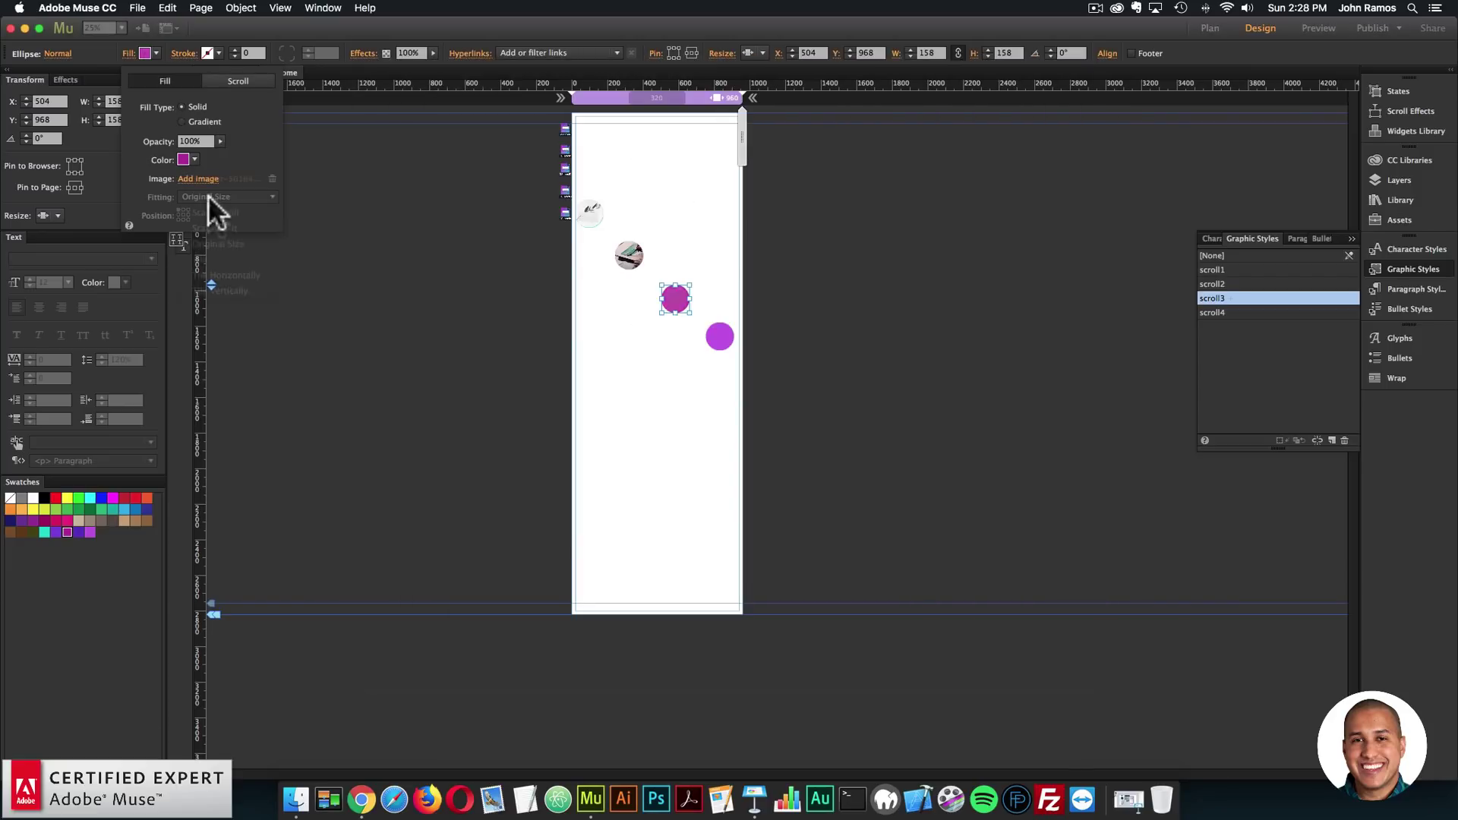
# Fill the light purple circle with the rawpixel-com-57 photo of the white wall, using Scale to Fill fitting
pyautogui.click(719, 336)
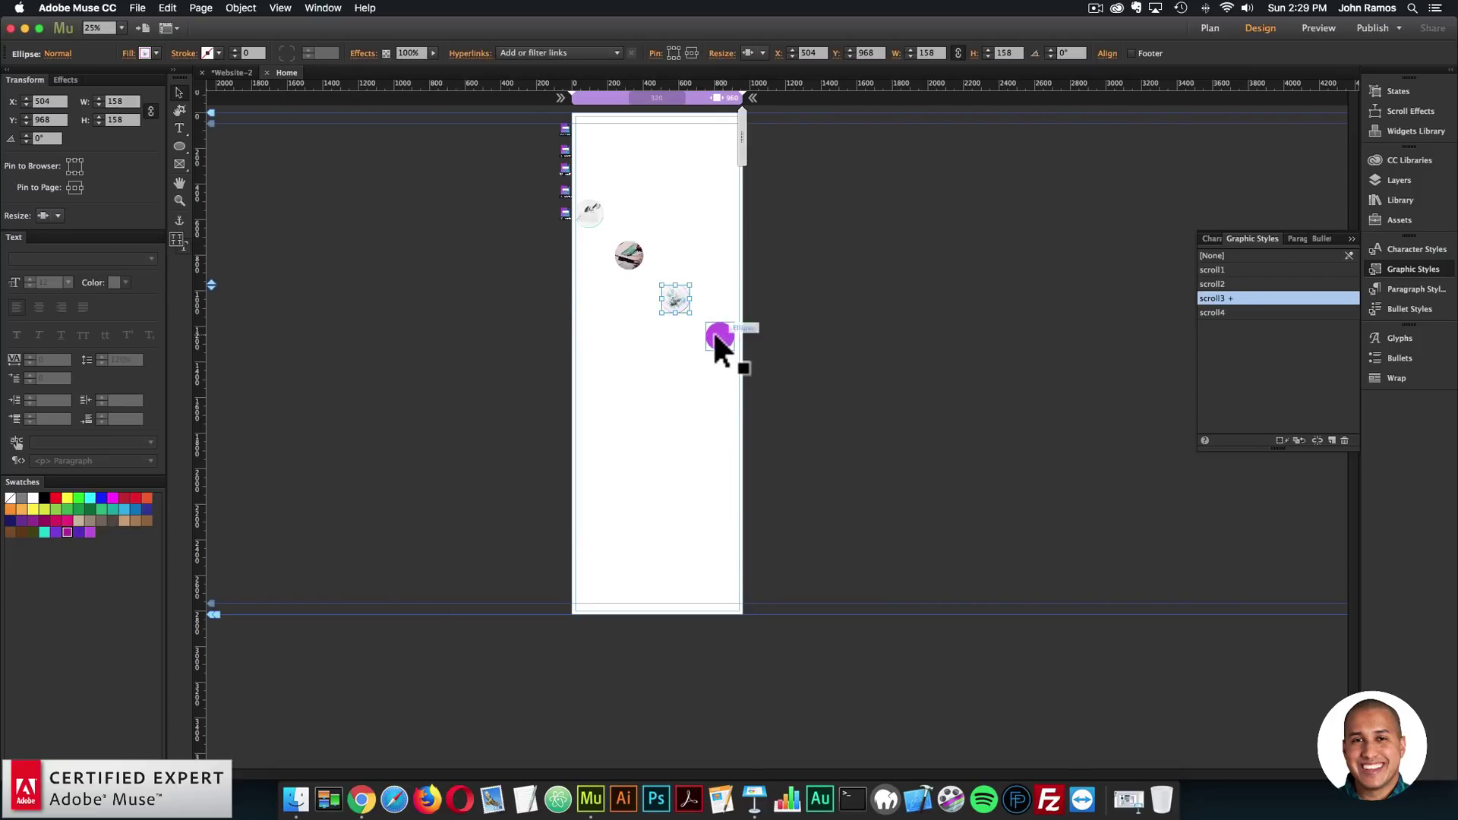
pyautogui.click(143, 54)
pyautogui.click(198, 179)
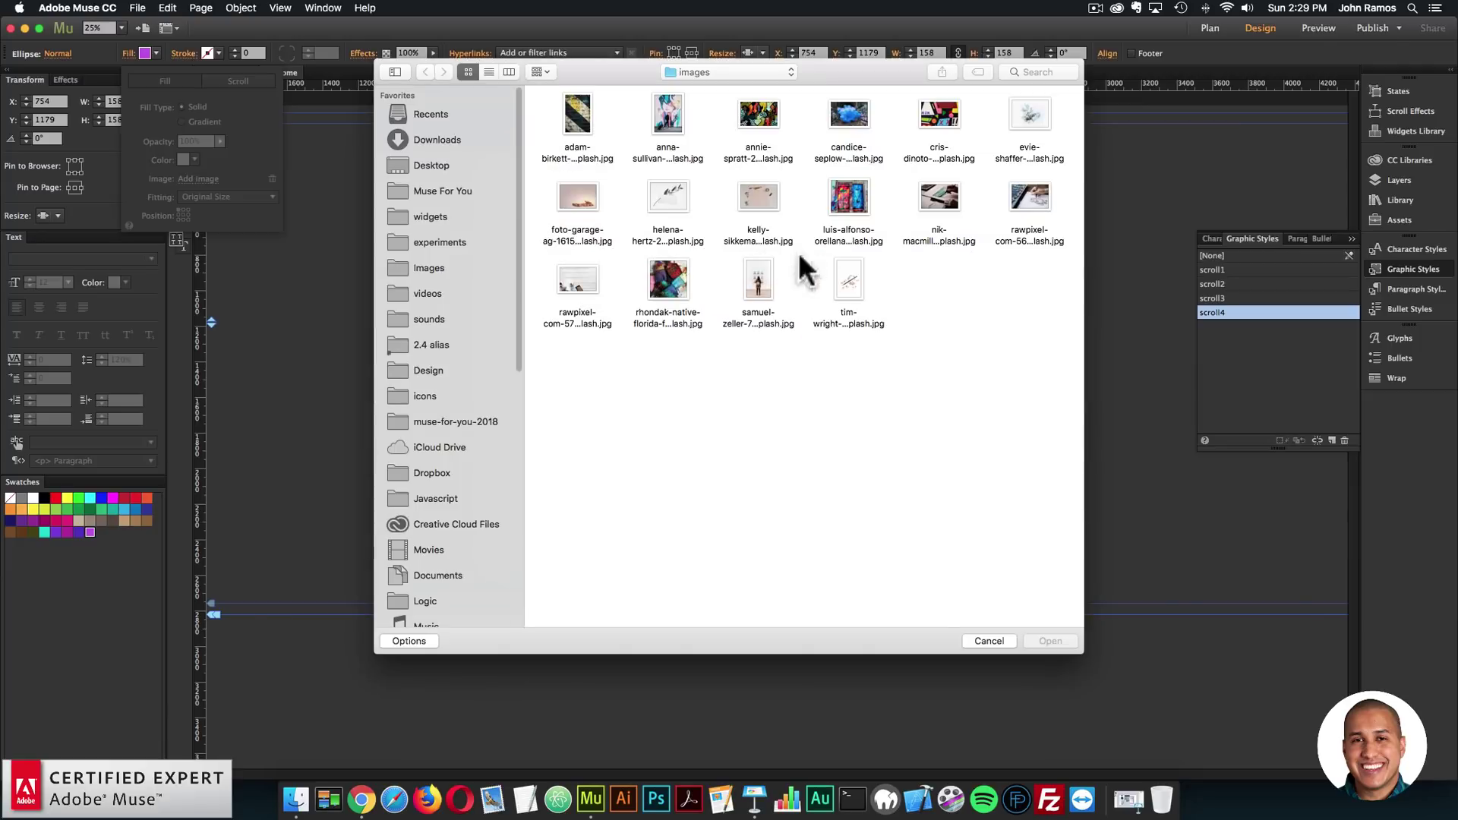
pyautogui.doubleClick(585, 287)
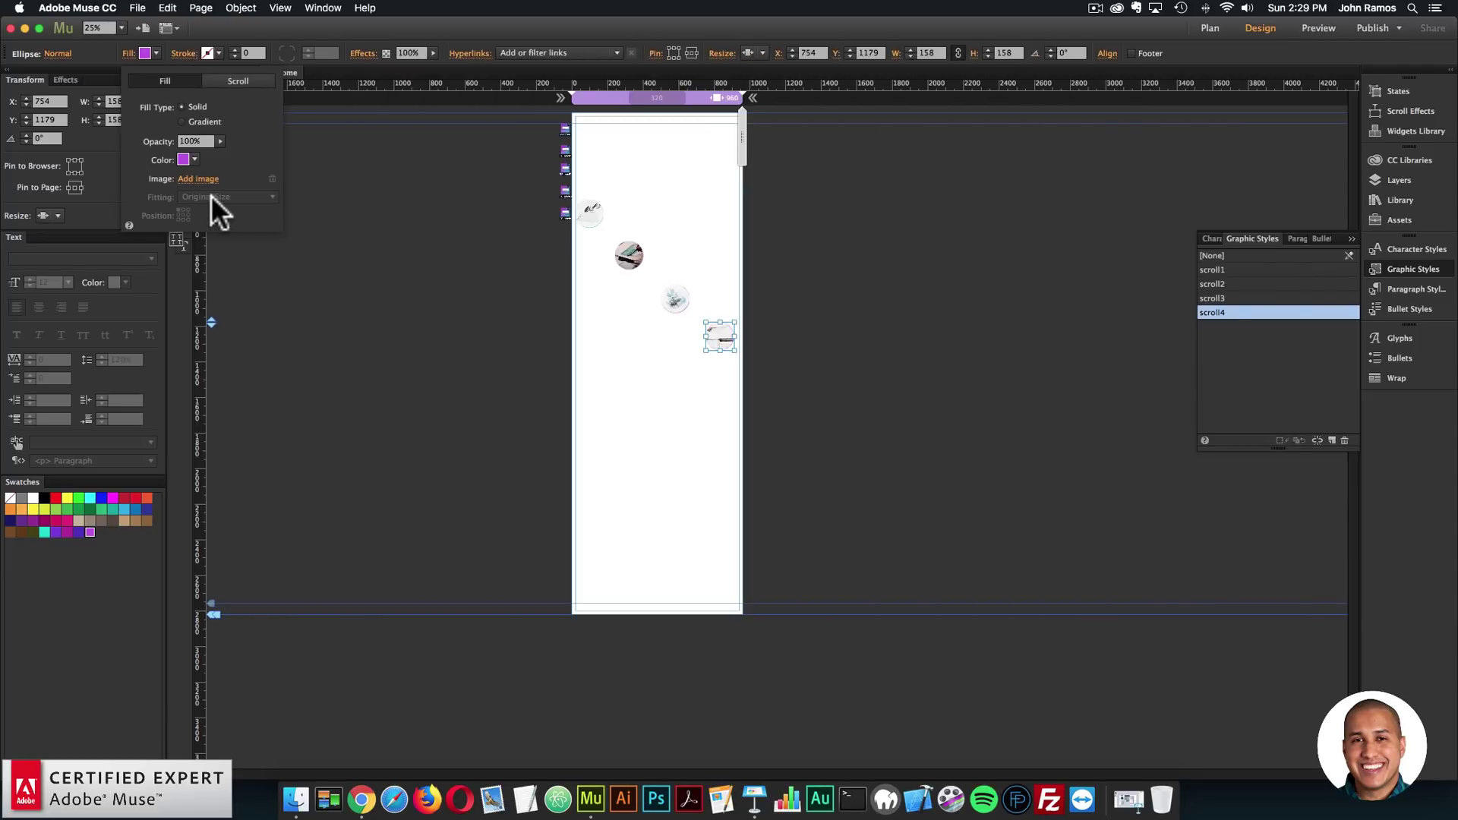
pyautogui.click(216, 195)
pyautogui.click(222, 195)
pyautogui.click(782, 423)
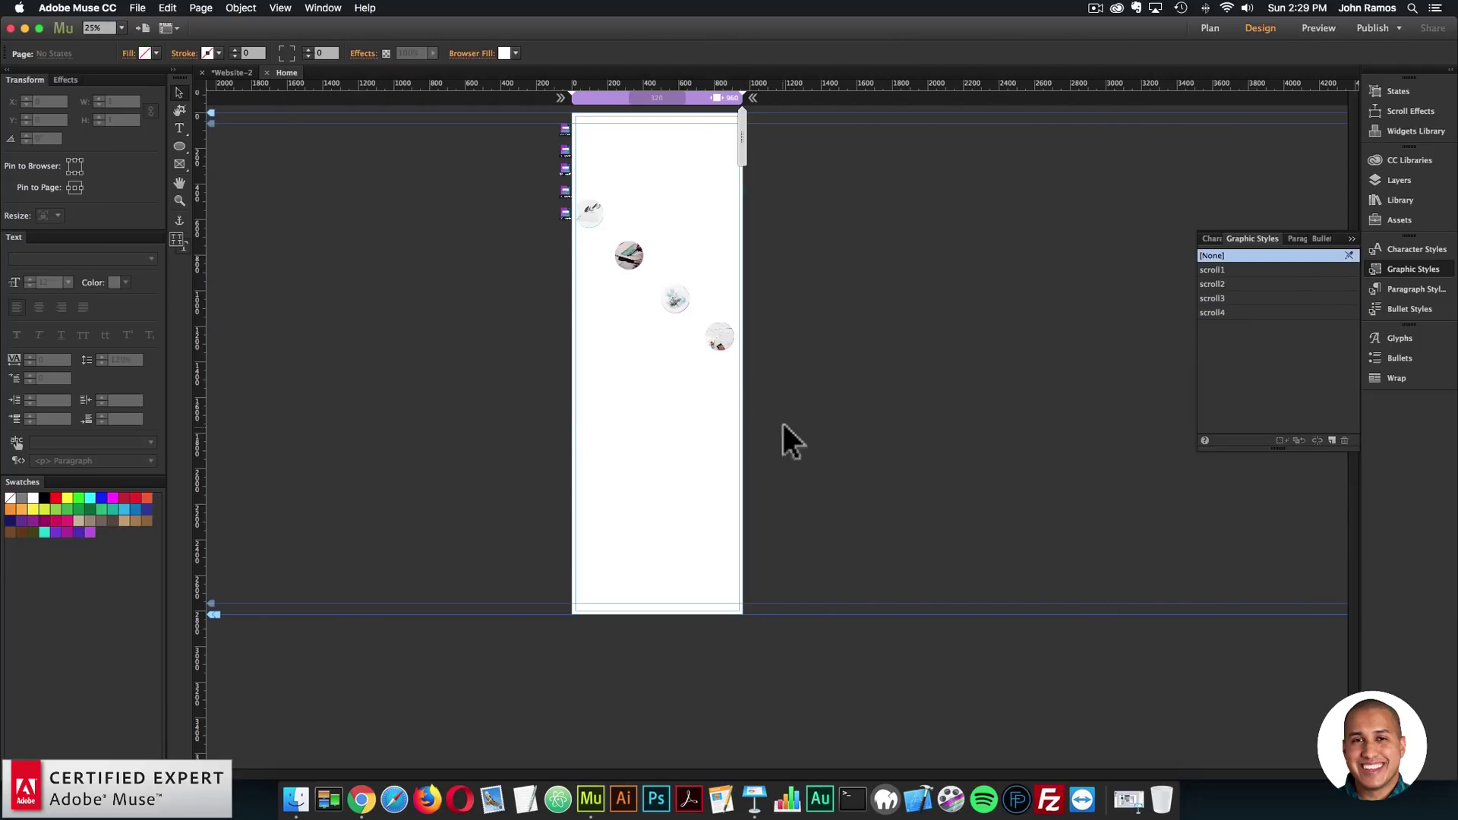
# Remove the solid fill colour from all four image circles at once
pyautogui.moveTo(783, 425); pyautogui.dragTo(591, 204)
pyautogui.click(144, 53)
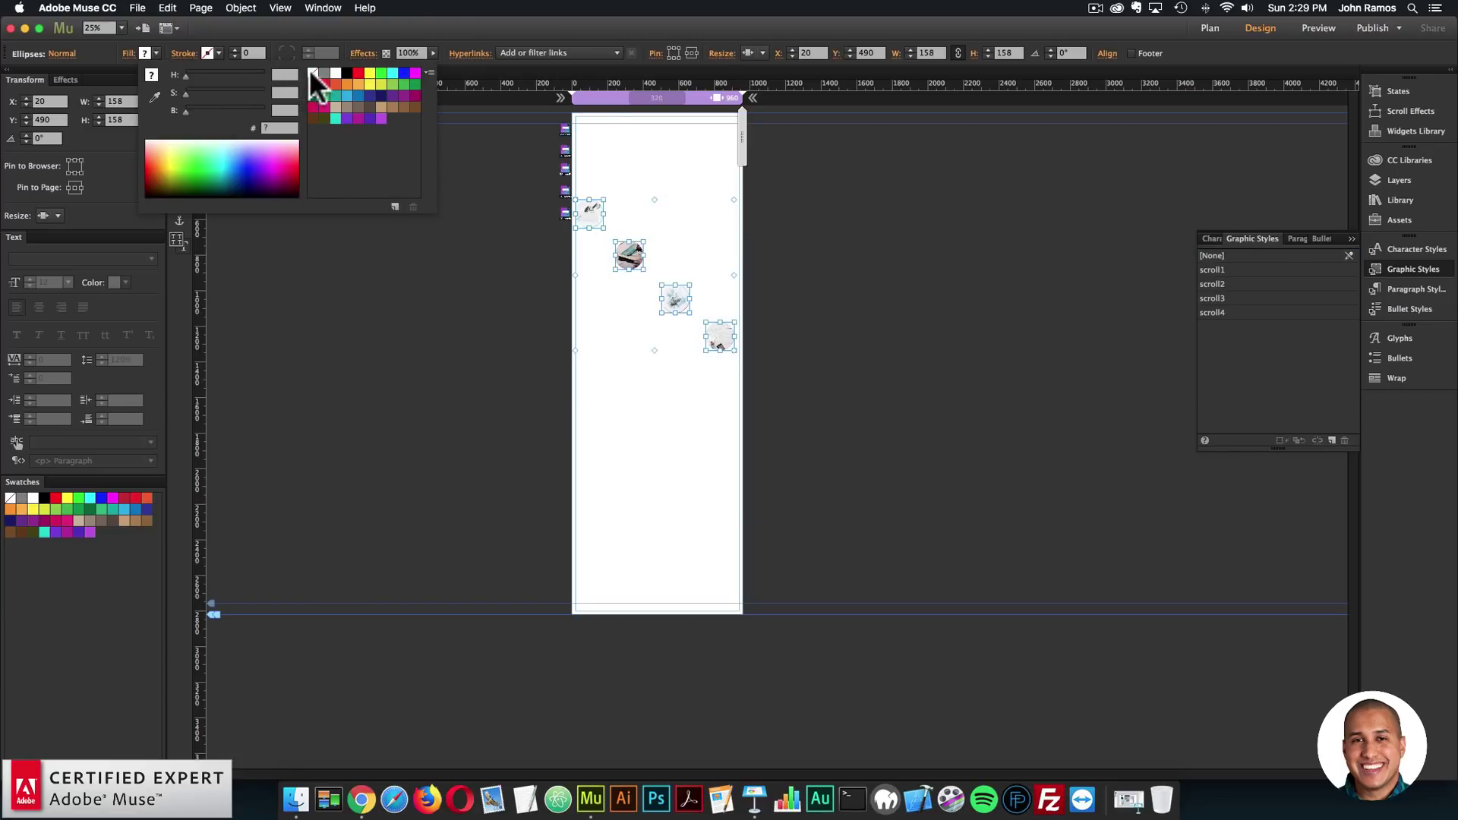
pyautogui.click(313, 73)
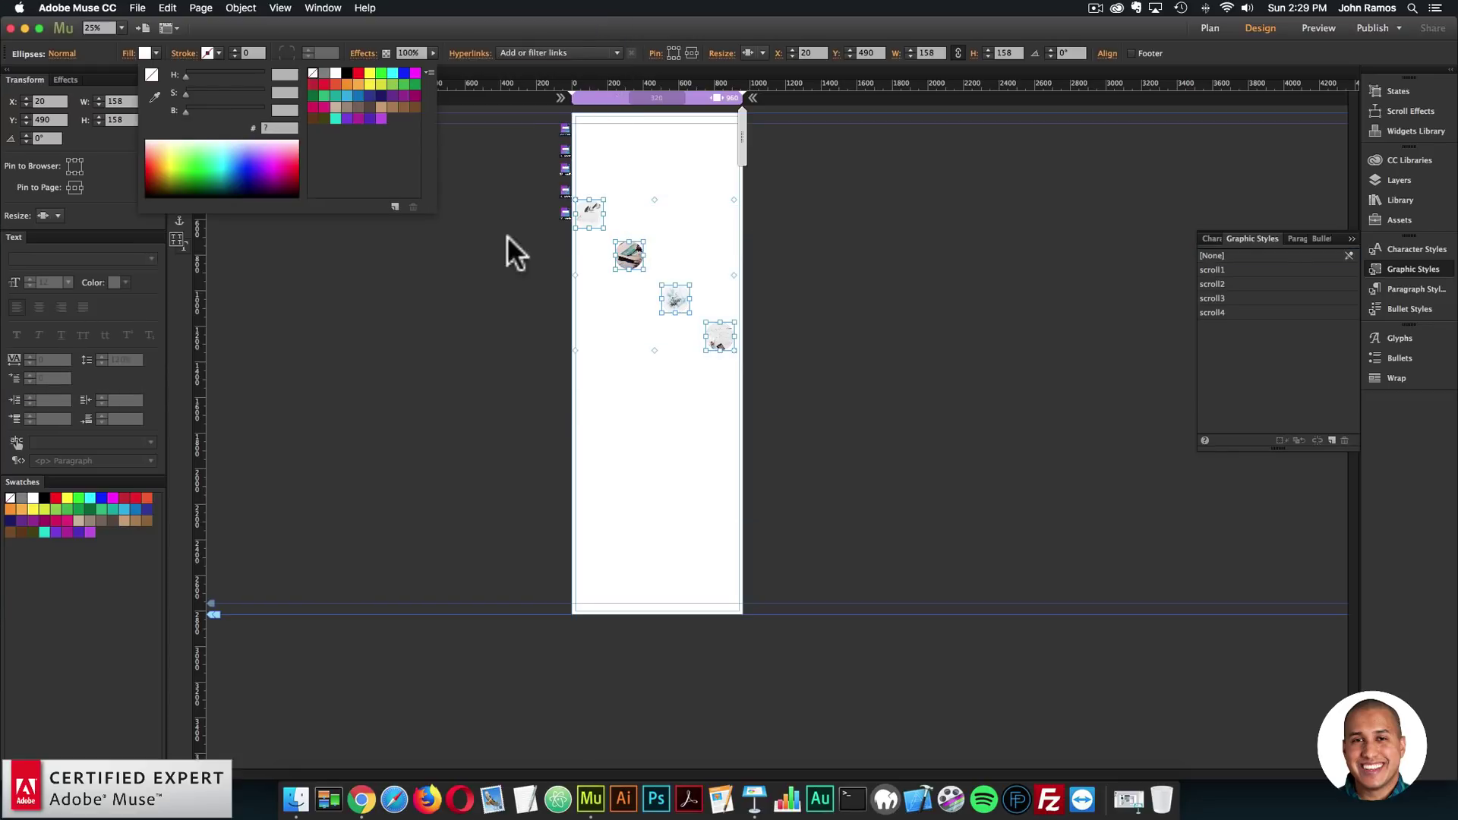
pyautogui.click(508, 242)
pyautogui.moveTo(782, 419); pyautogui.dragTo(574, 196)
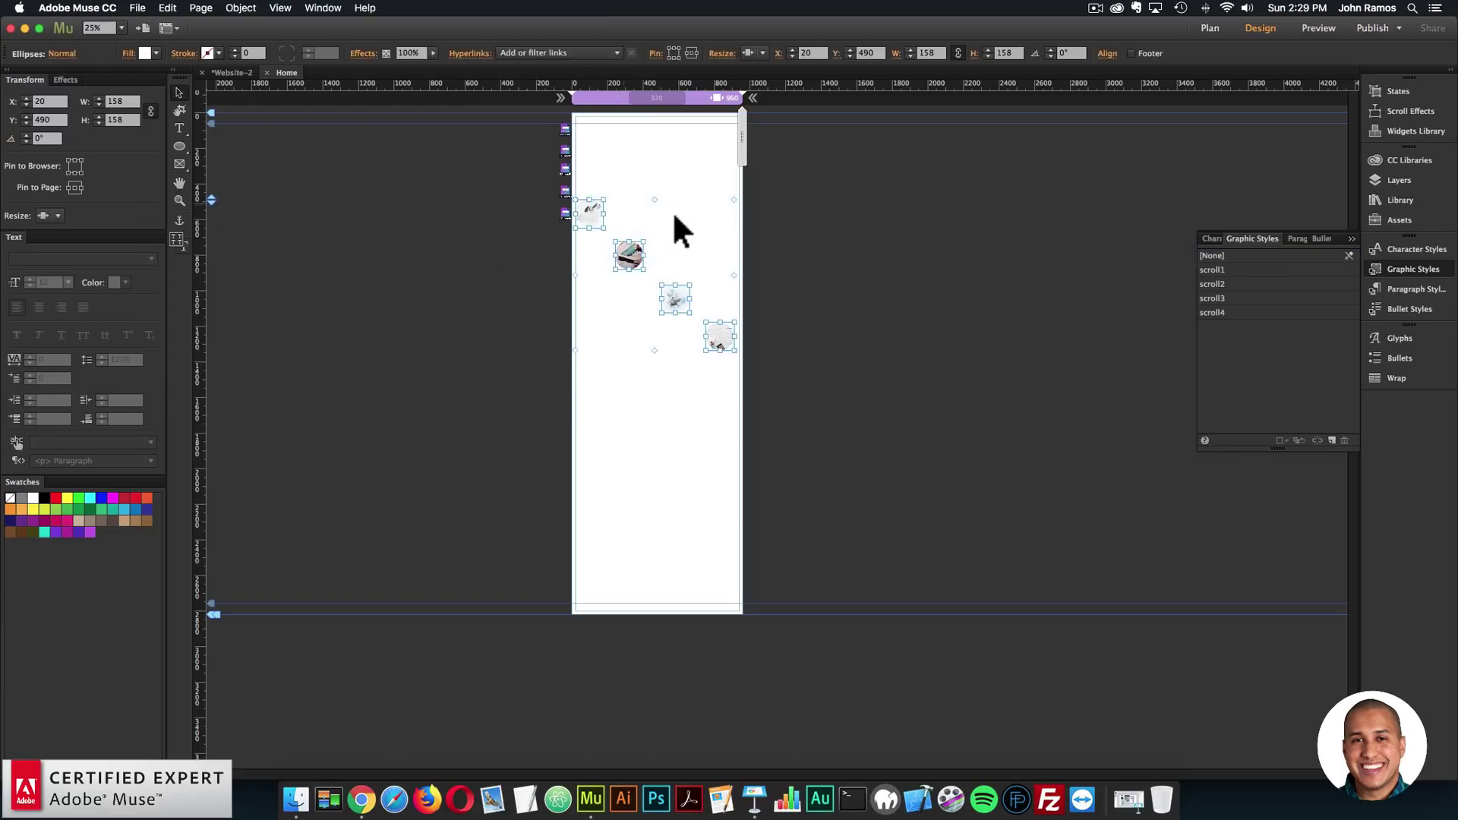
pyautogui.click(752, 327)
# Preview the page with the four image circles in the browser
pyautogui.press('super+equal')
pyautogui.press('super+equal')
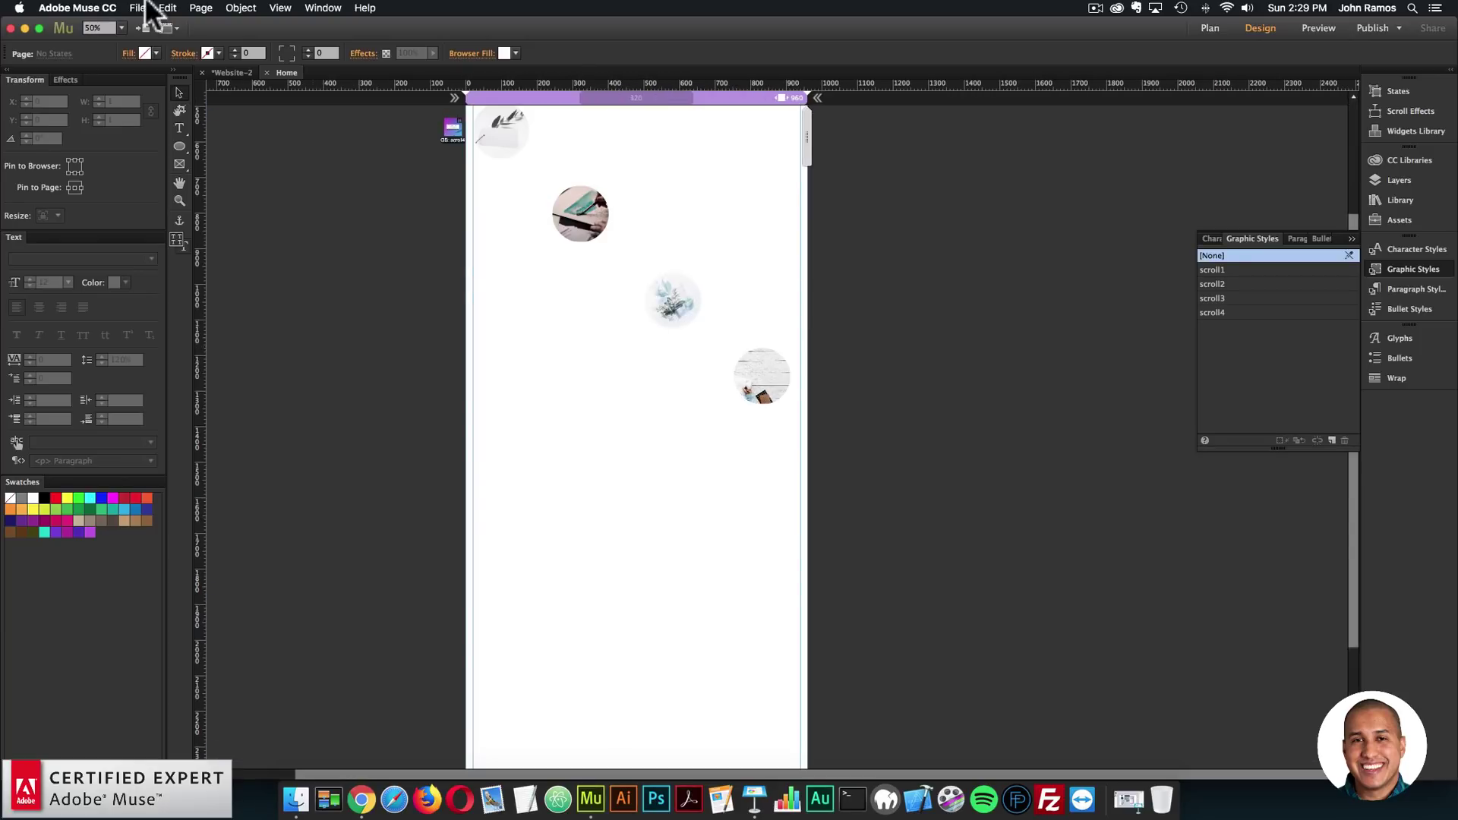
pyautogui.click(115, 7)
pyautogui.moveTo(137, 8)
pyautogui.click(162, 229)
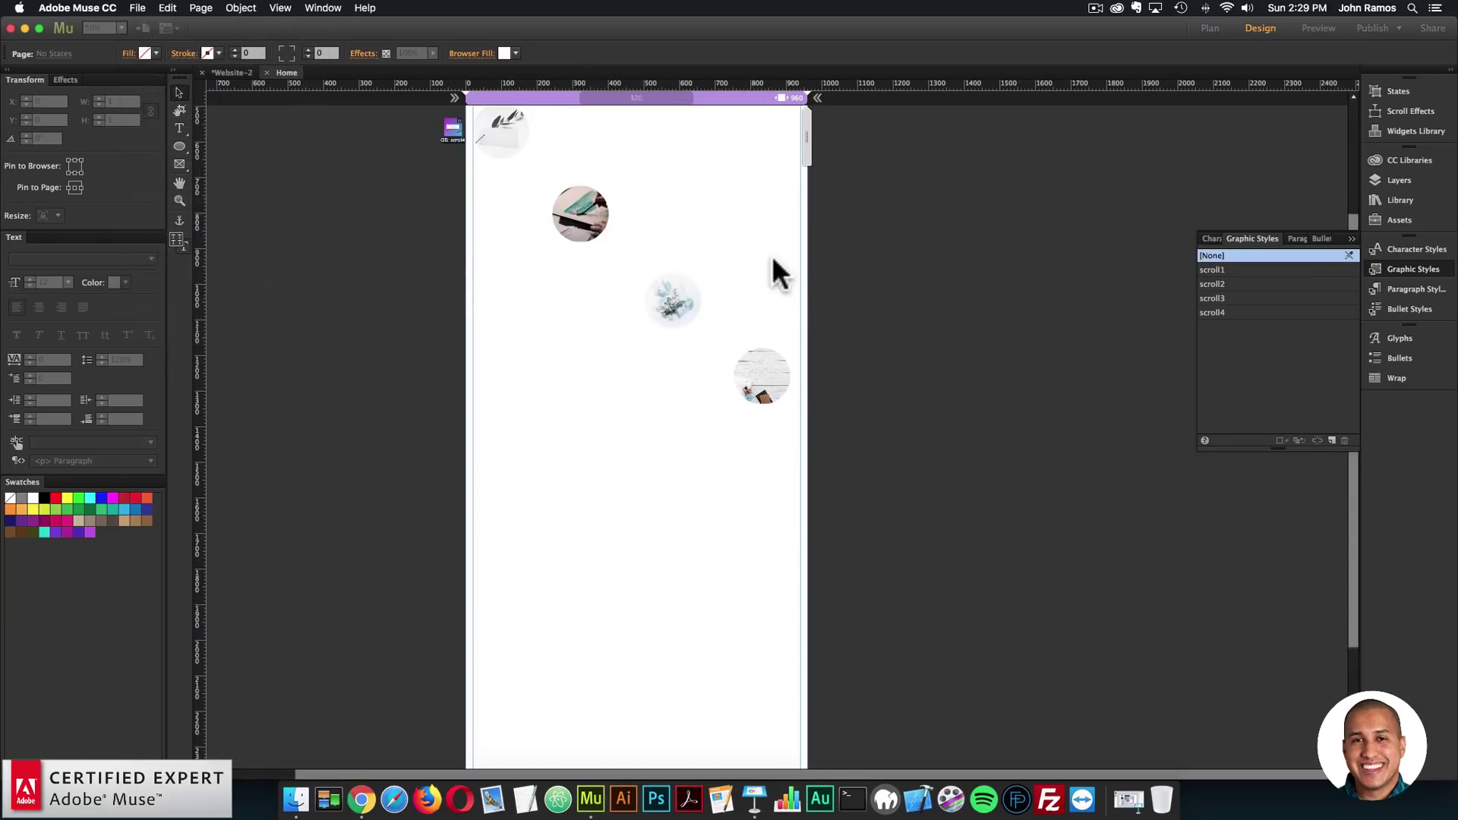
# Add a black stroke with a weight of 7 to all four image circles at once
pyautogui.moveTo(1245, 186); pyautogui.dragTo(1220, 277)
pyautogui.press('super+Tab')
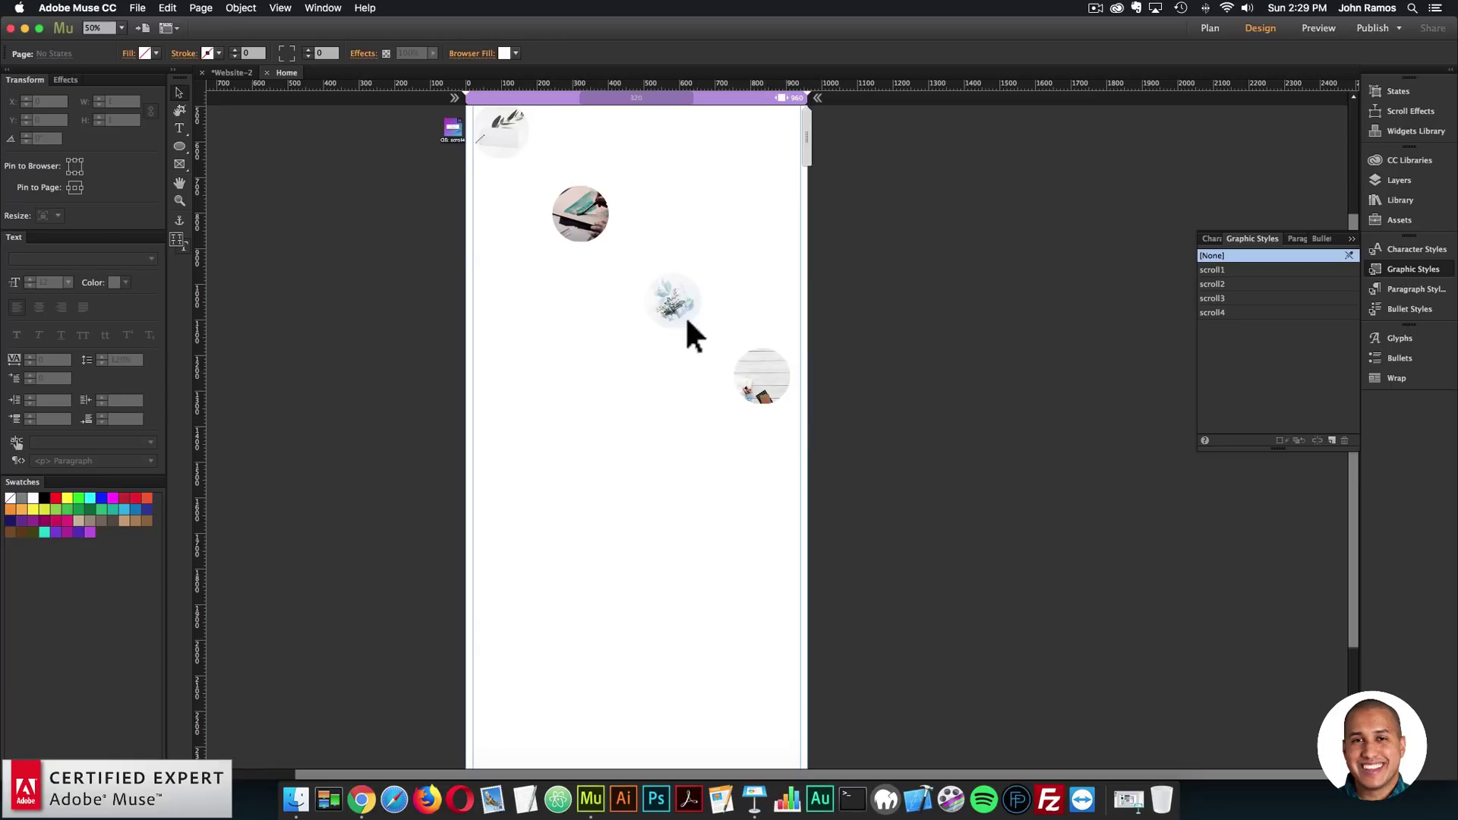
pyautogui.moveTo(798, 760); pyautogui.dragTo(467, 107)
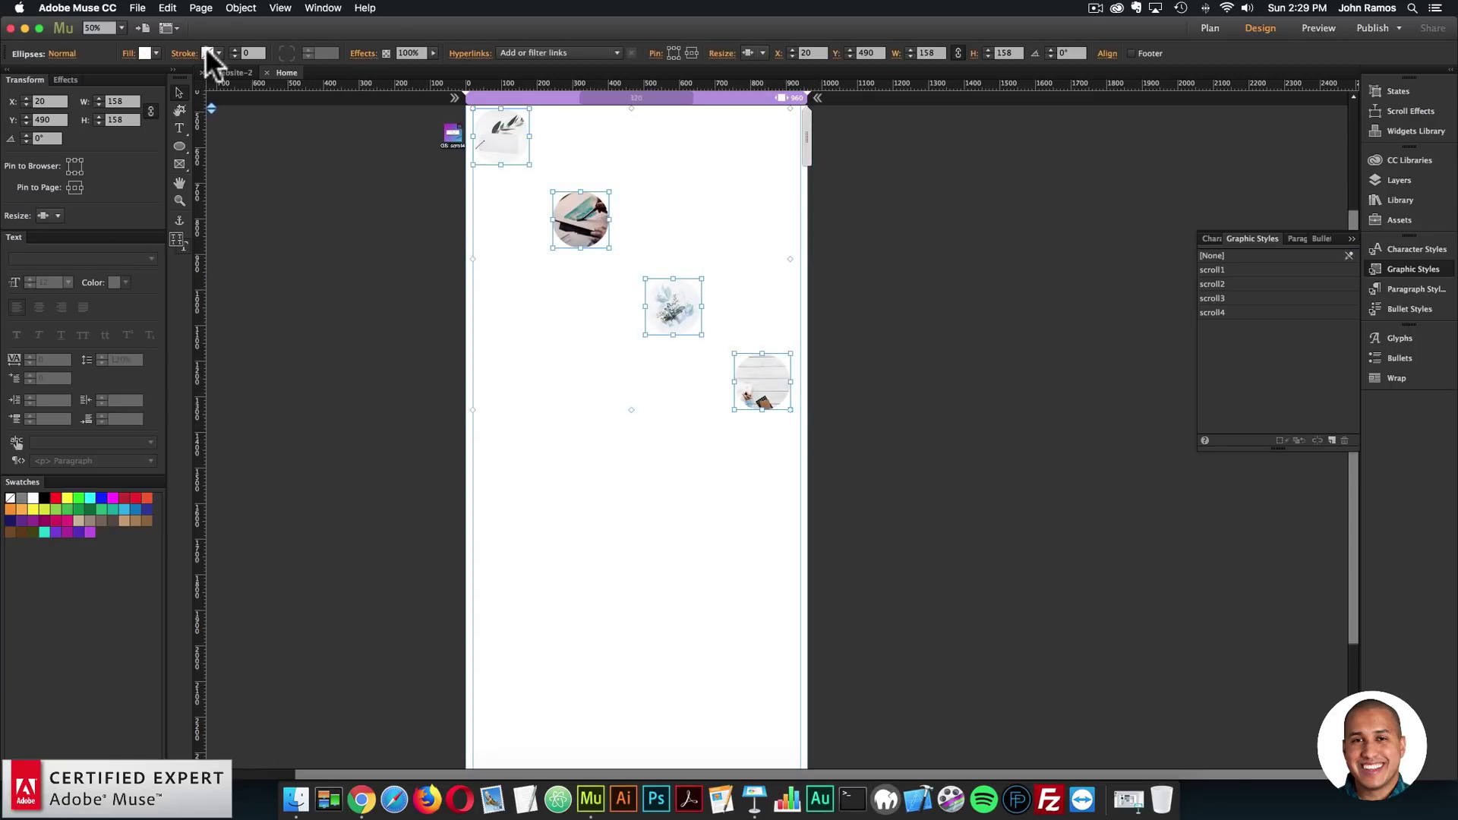
pyautogui.click(234, 49)
pyautogui.click(234, 48)
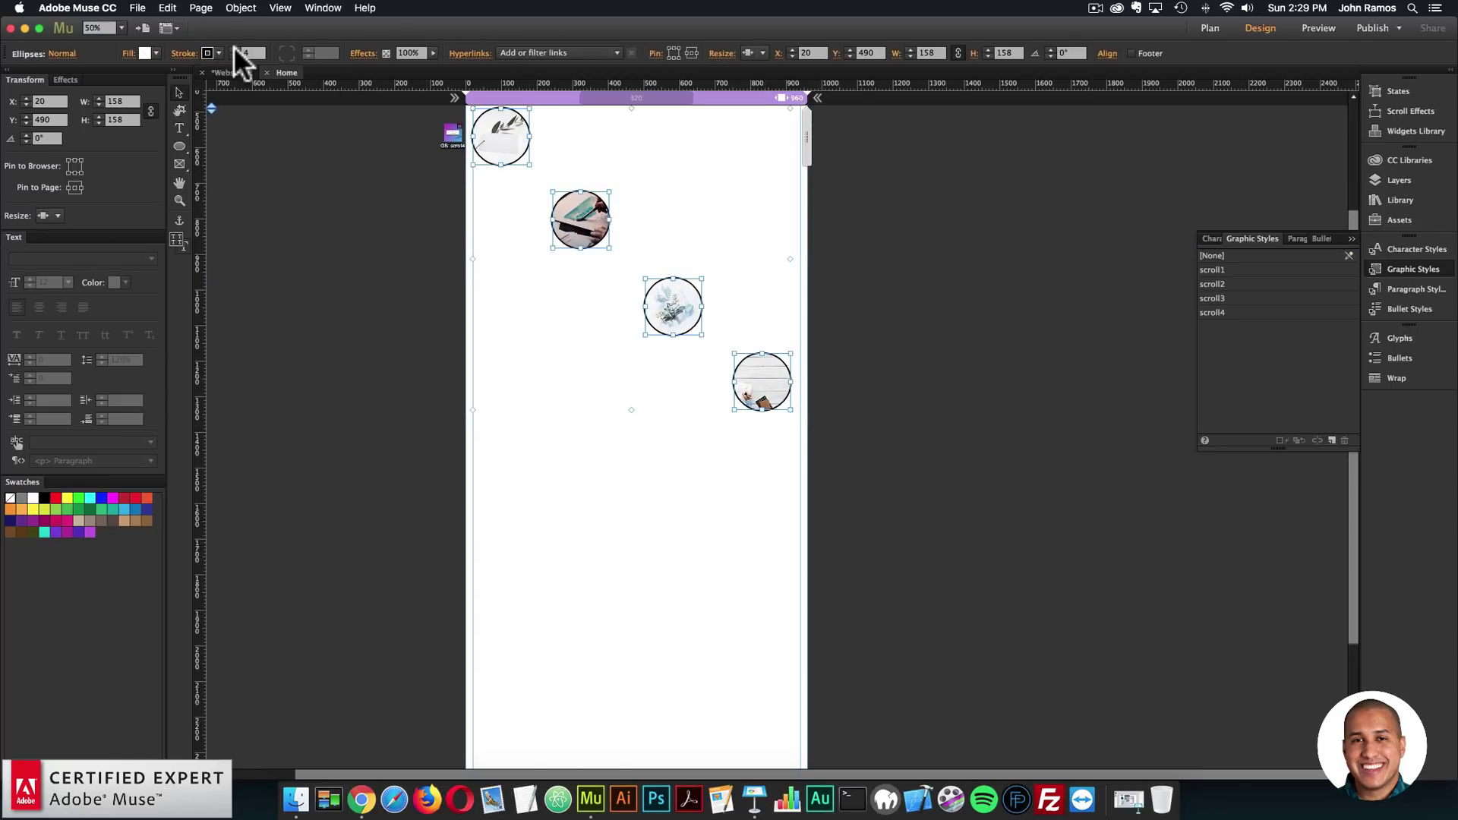
pyautogui.click(357, 287)
# Preview the page in the browser and check how the outlined circles move while scrolling
pyautogui.click(137, 8)
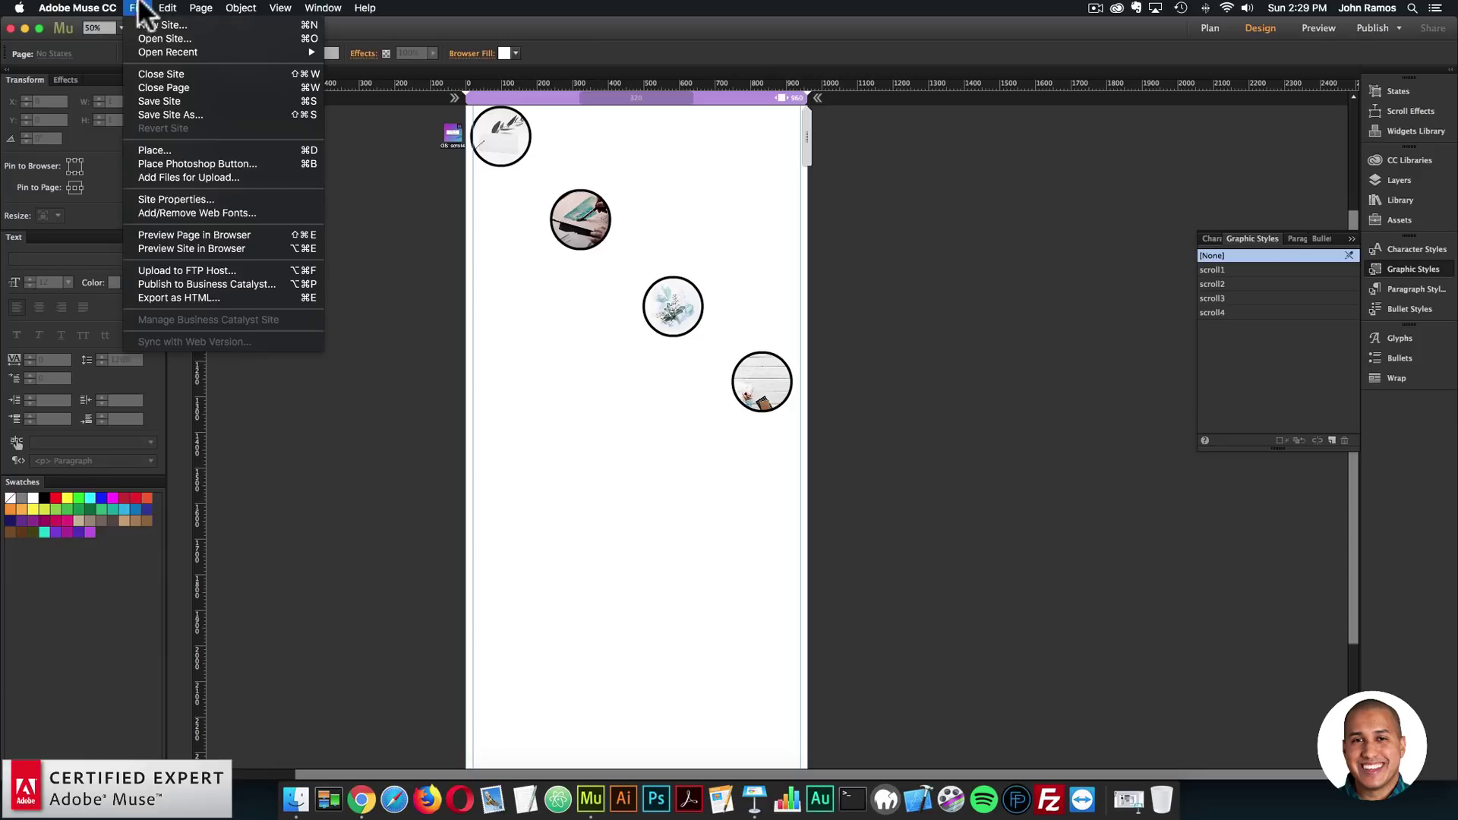
pyautogui.click(193, 230)
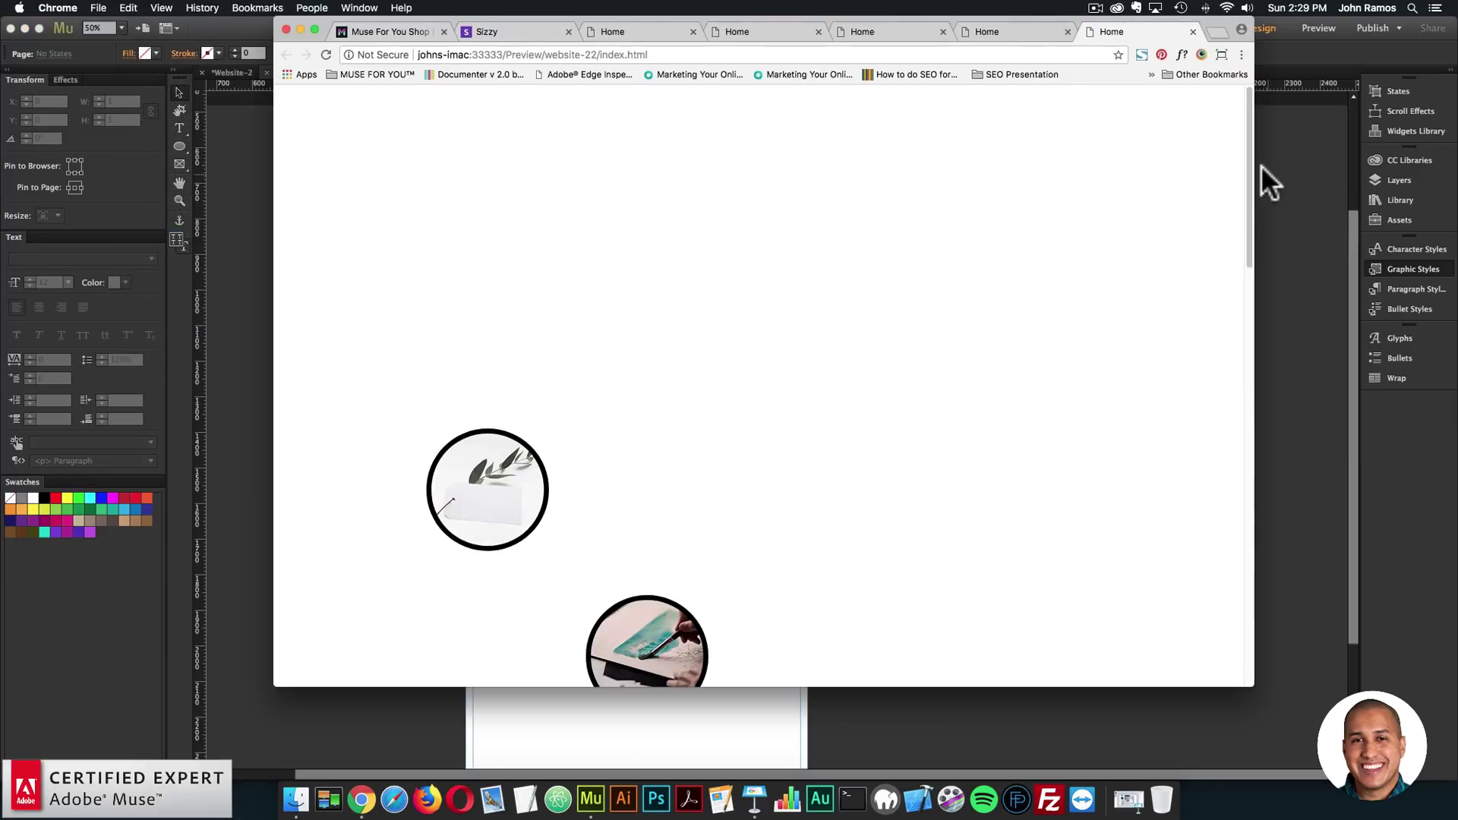
pyautogui.scroll(-10, 1245, 190)
pyautogui.scroll(-5, 1215, 410)
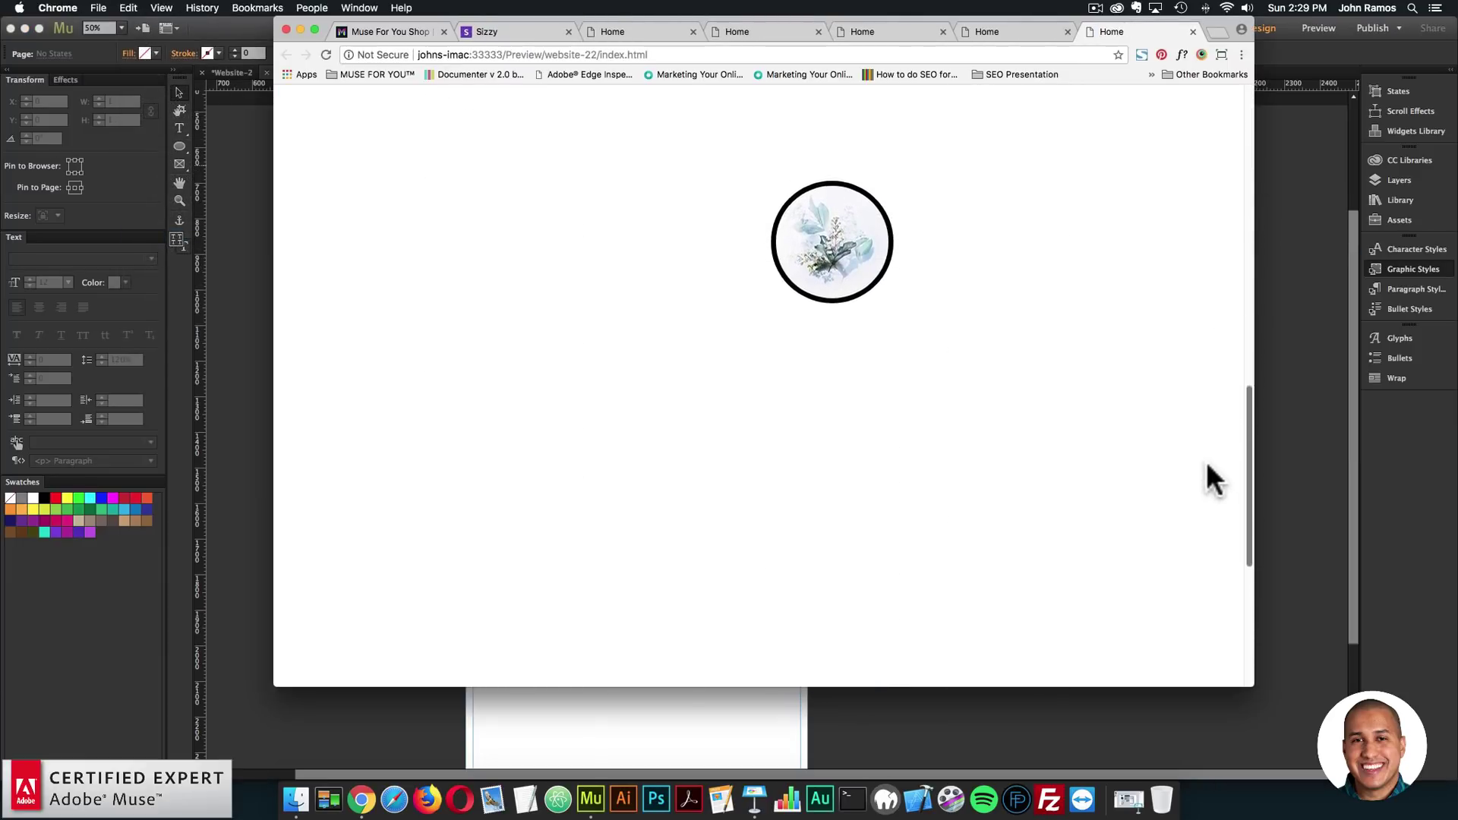
pyautogui.scroll(10, 1223, 186)
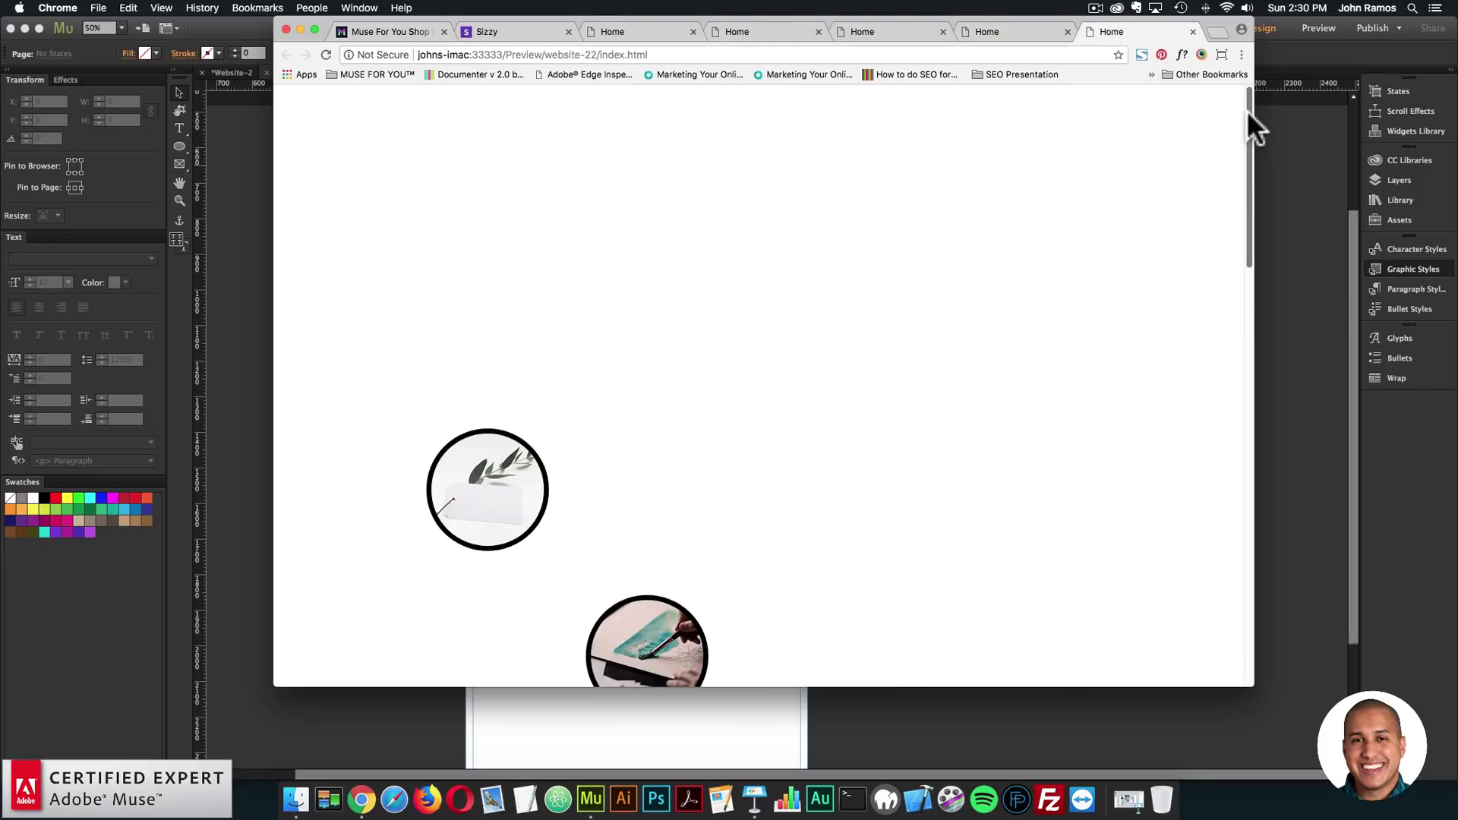
pyautogui.moveTo(1246, 111); pyautogui.dragTo(1204, 83)
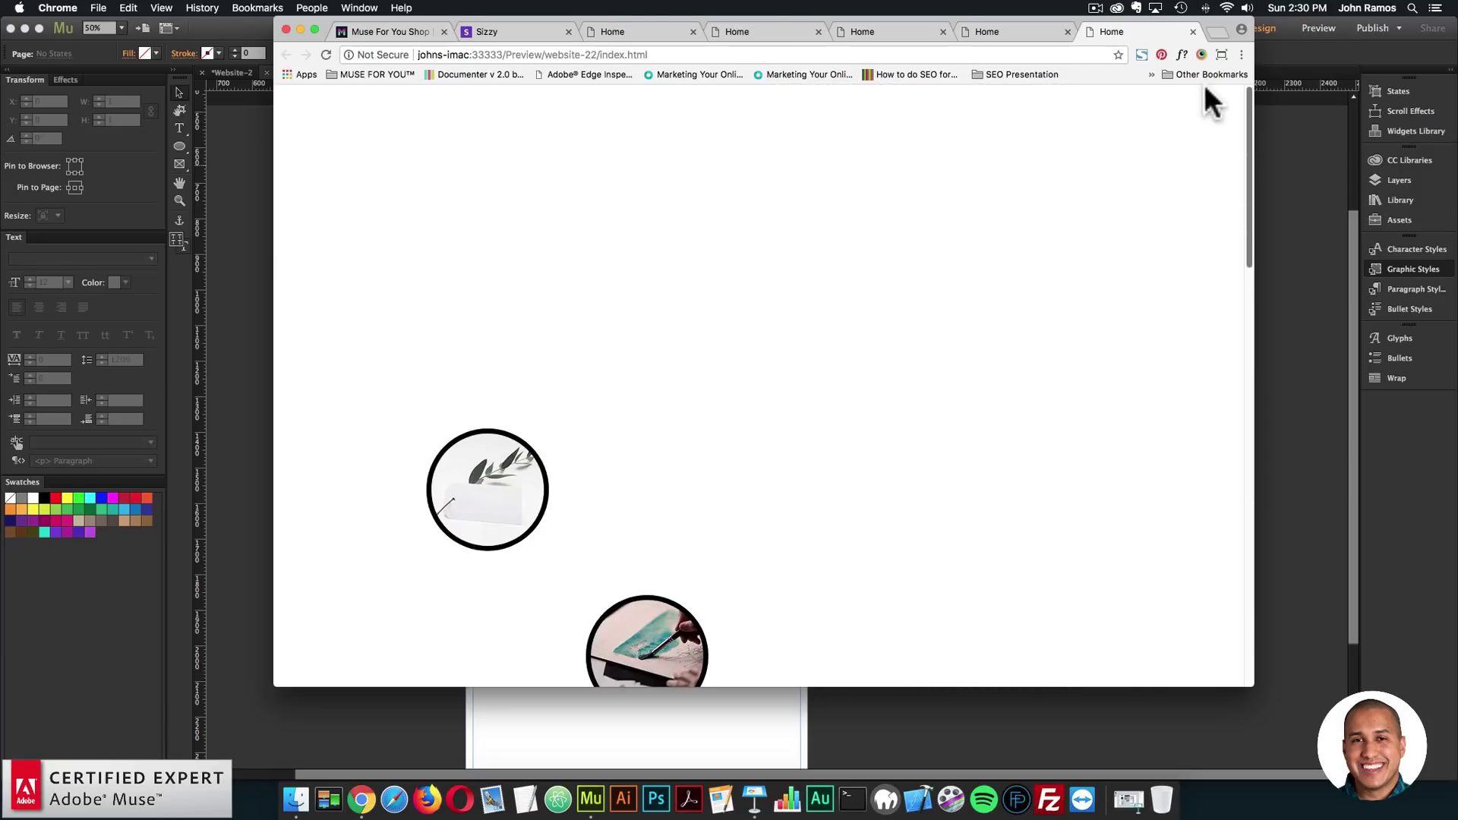
pyautogui.click(1276, 182)
# Review the options of the scroll1 Parallax Scrolling widget and the graphic style assigned to the wall-photo circle
pyautogui.click(674, 331)
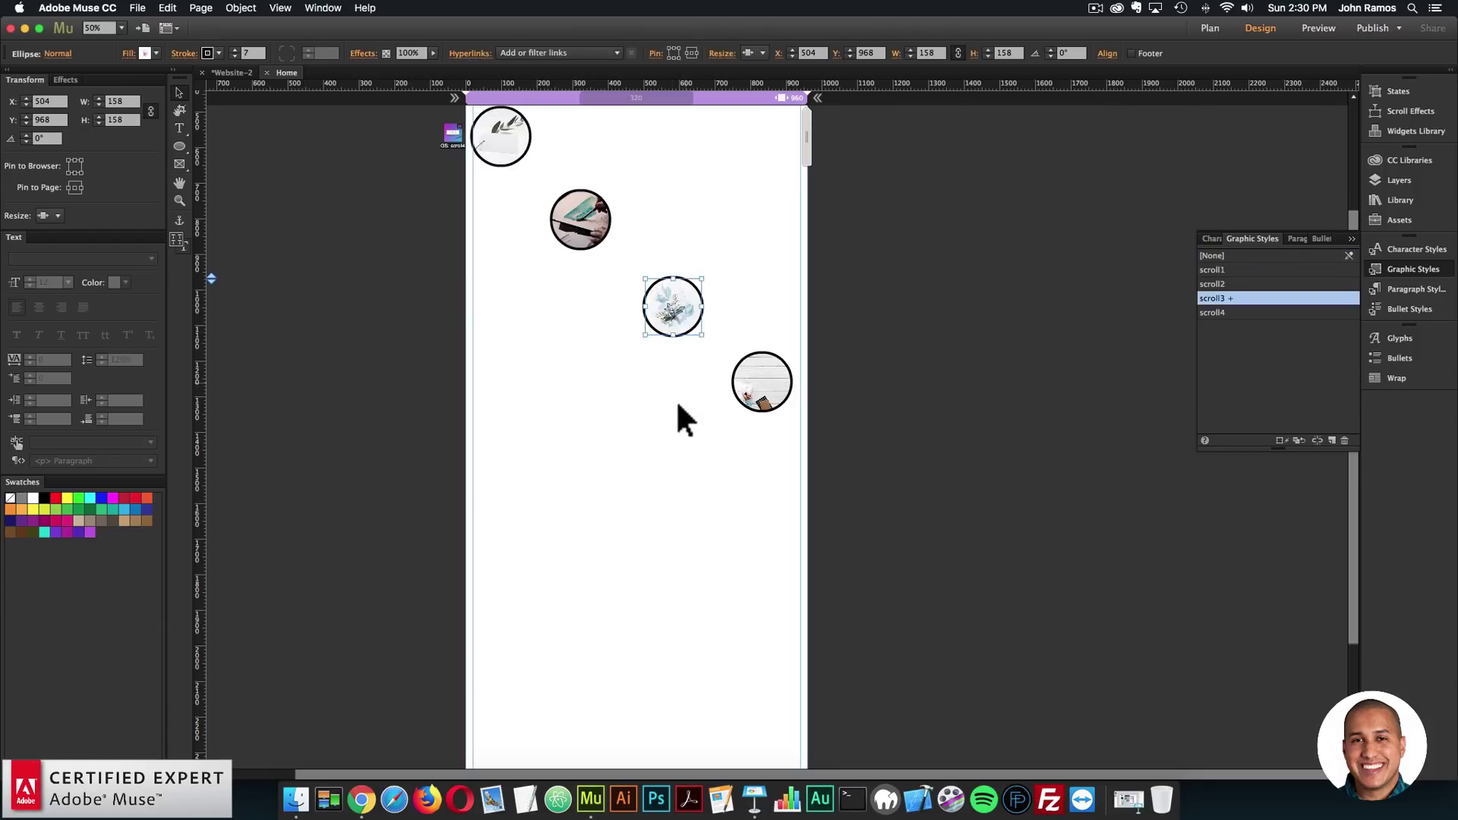
pyautogui.click(502, 238)
pyautogui.scroll(5, 503, 238)
pyautogui.click(452, 138)
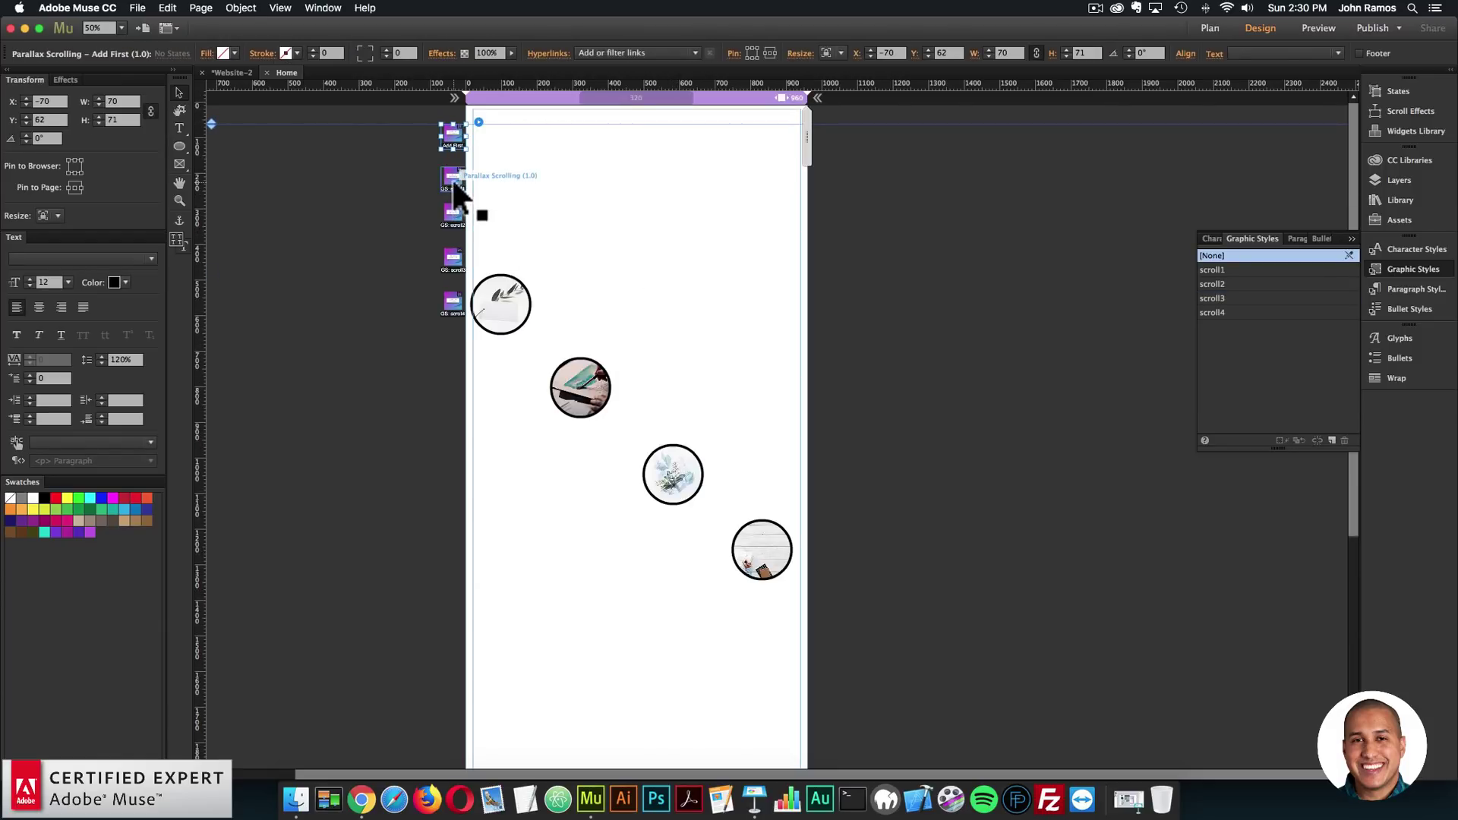
pyautogui.click(453, 178)
pyautogui.click(480, 165)
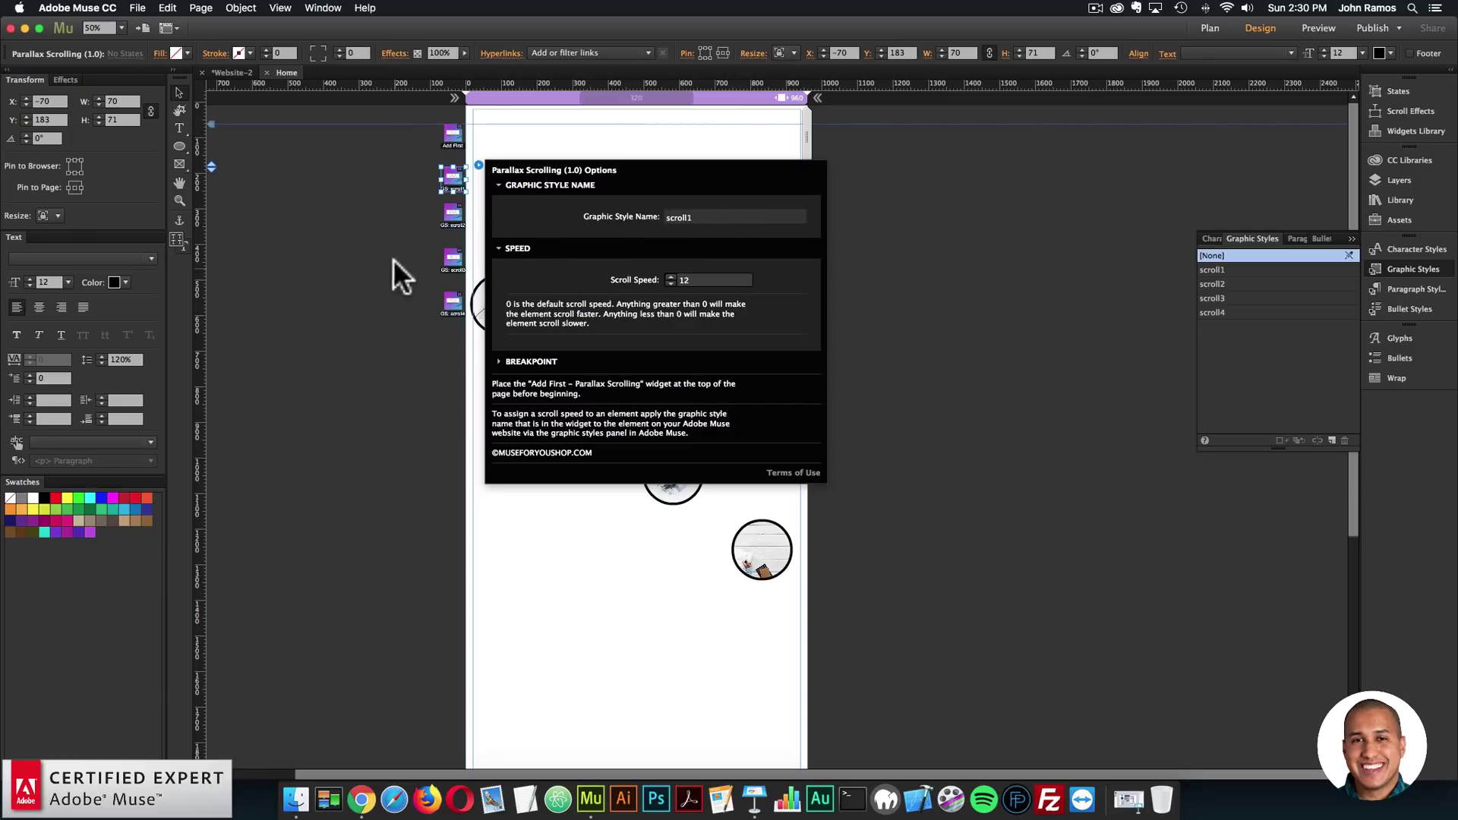
pyautogui.click(749, 560)
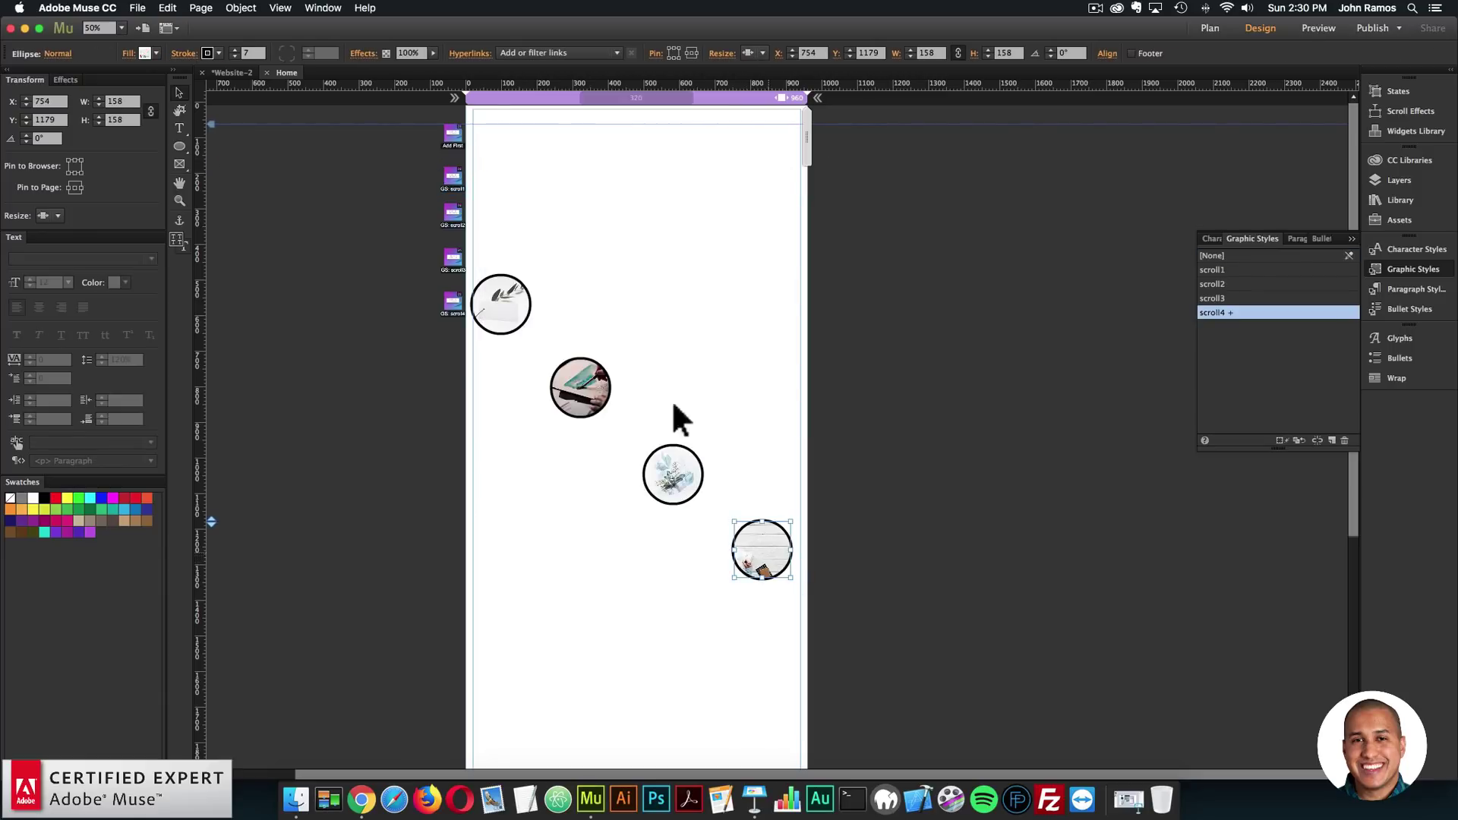
# Set the scroll1 Parallax Scrolling widget to be disabled when the breakpoint is less than 480
pyautogui.click(453, 176)
pyautogui.click(478, 165)
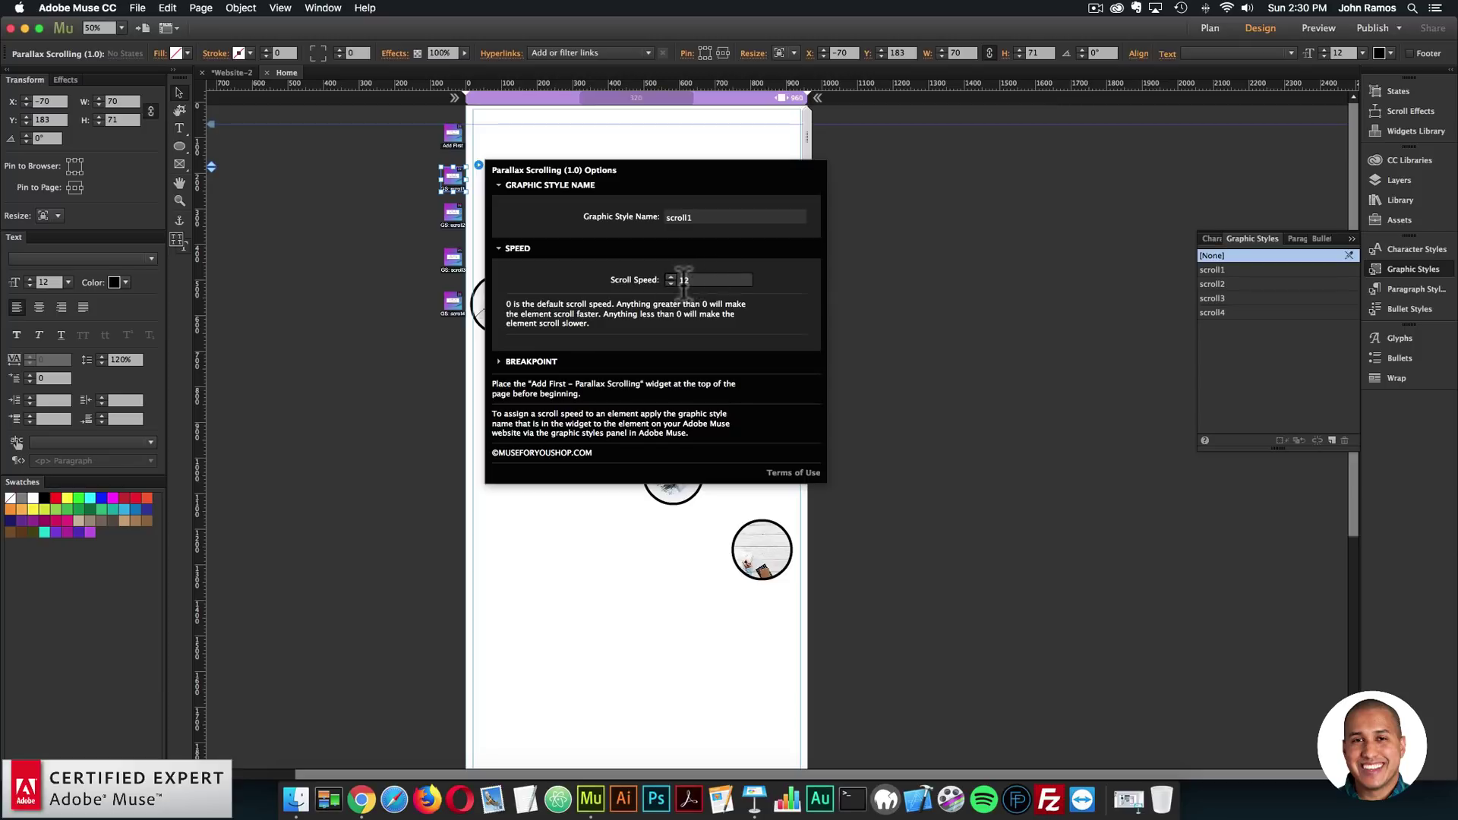
pyautogui.click(531, 362)
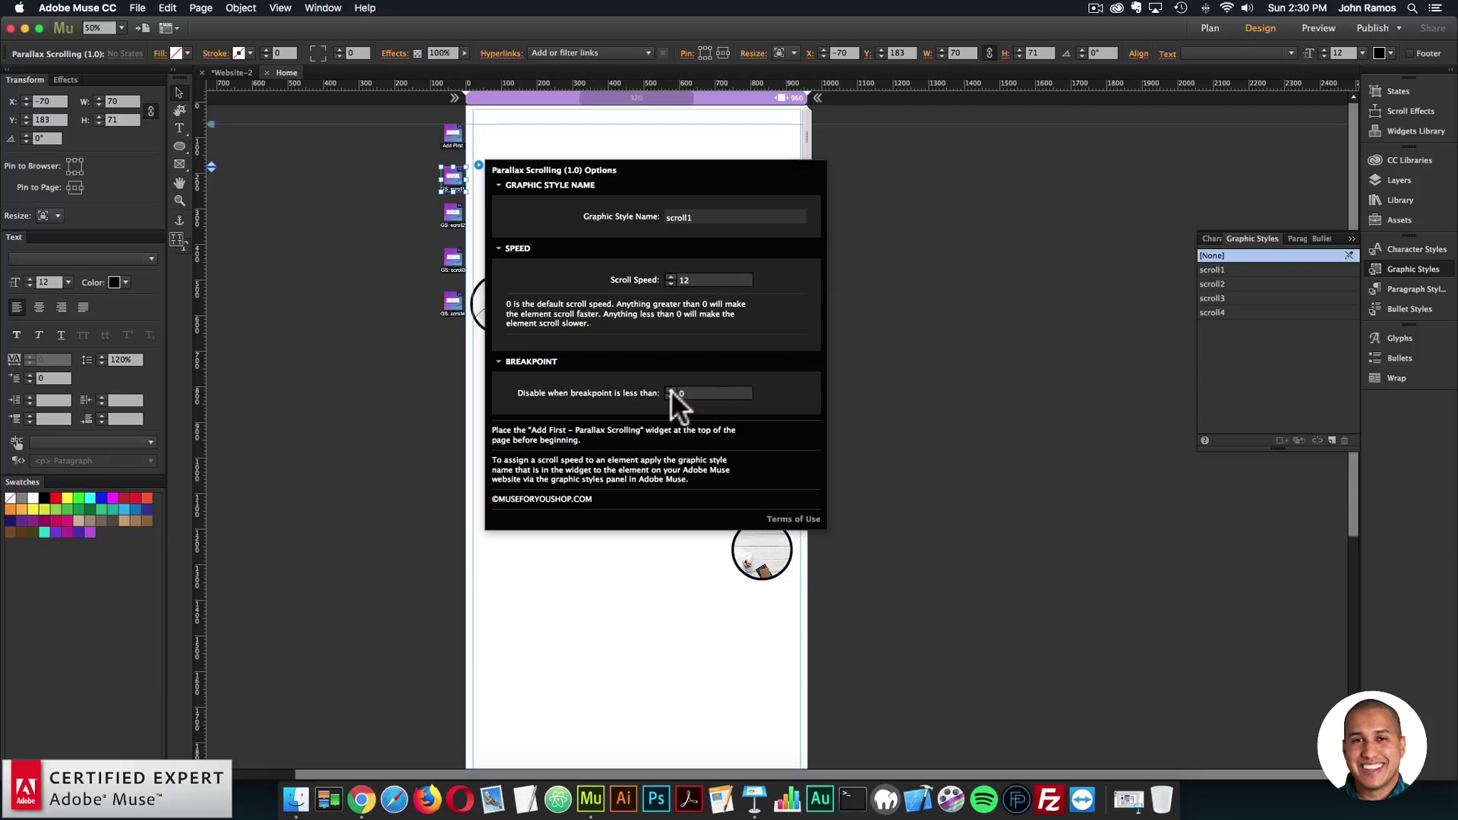
pyautogui.click(669, 391)
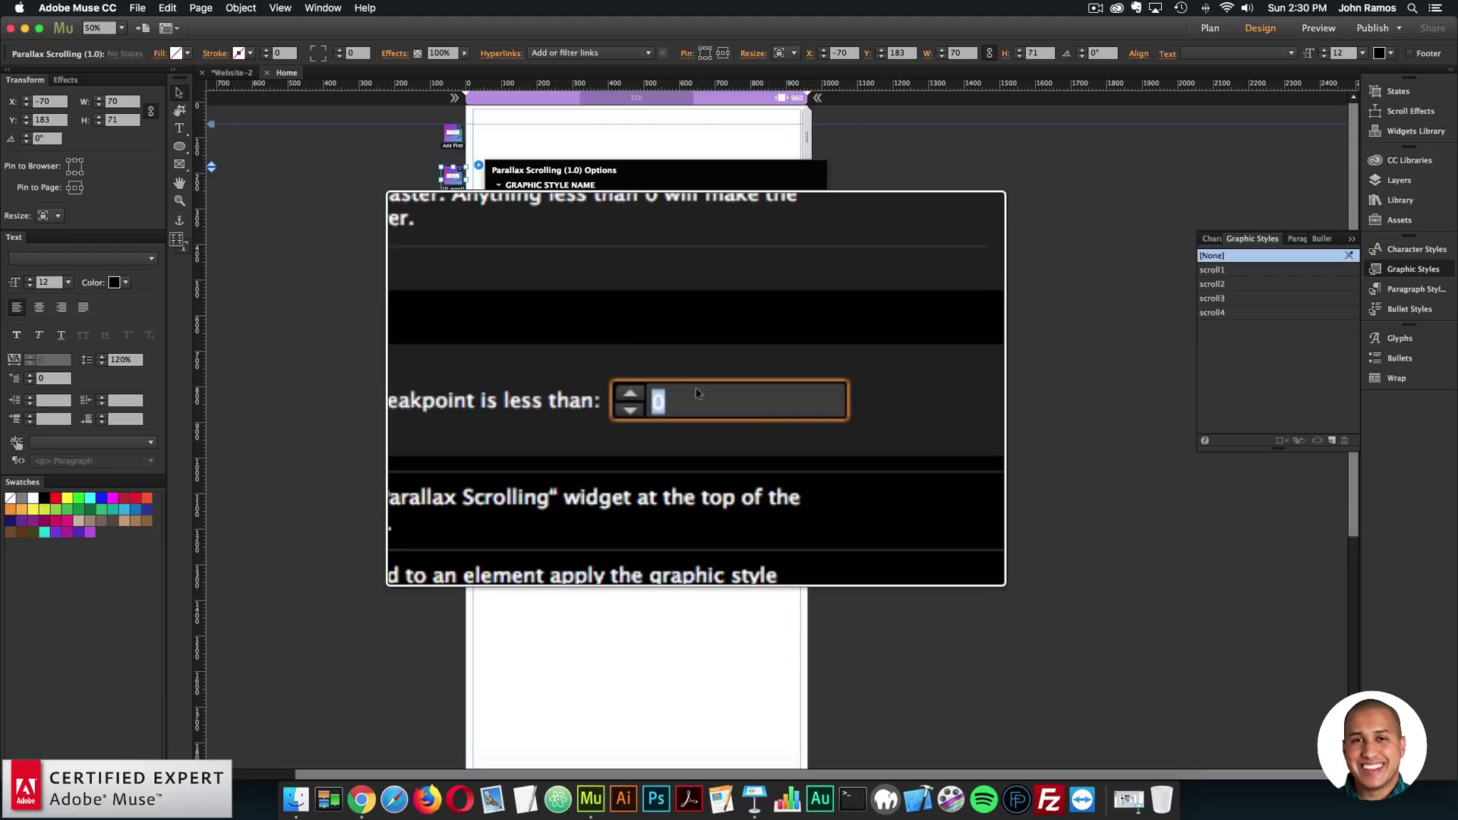
pyautogui.write('480')
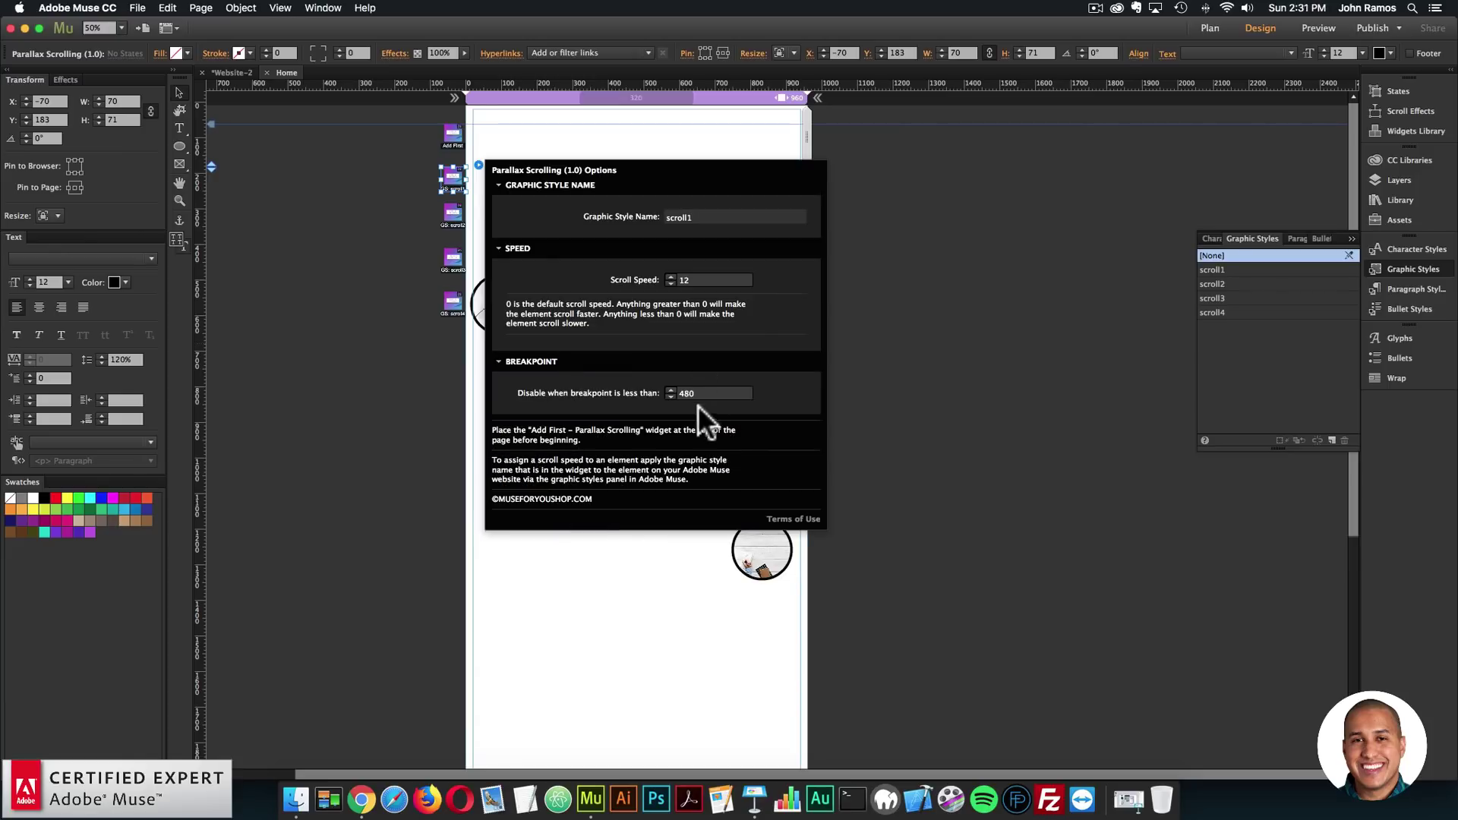
# Give the scroll2 Parallax Scrolling widget the same disable breakpoint as the scroll1 widget
pyautogui.click(453, 215)
pyautogui.click(479, 201)
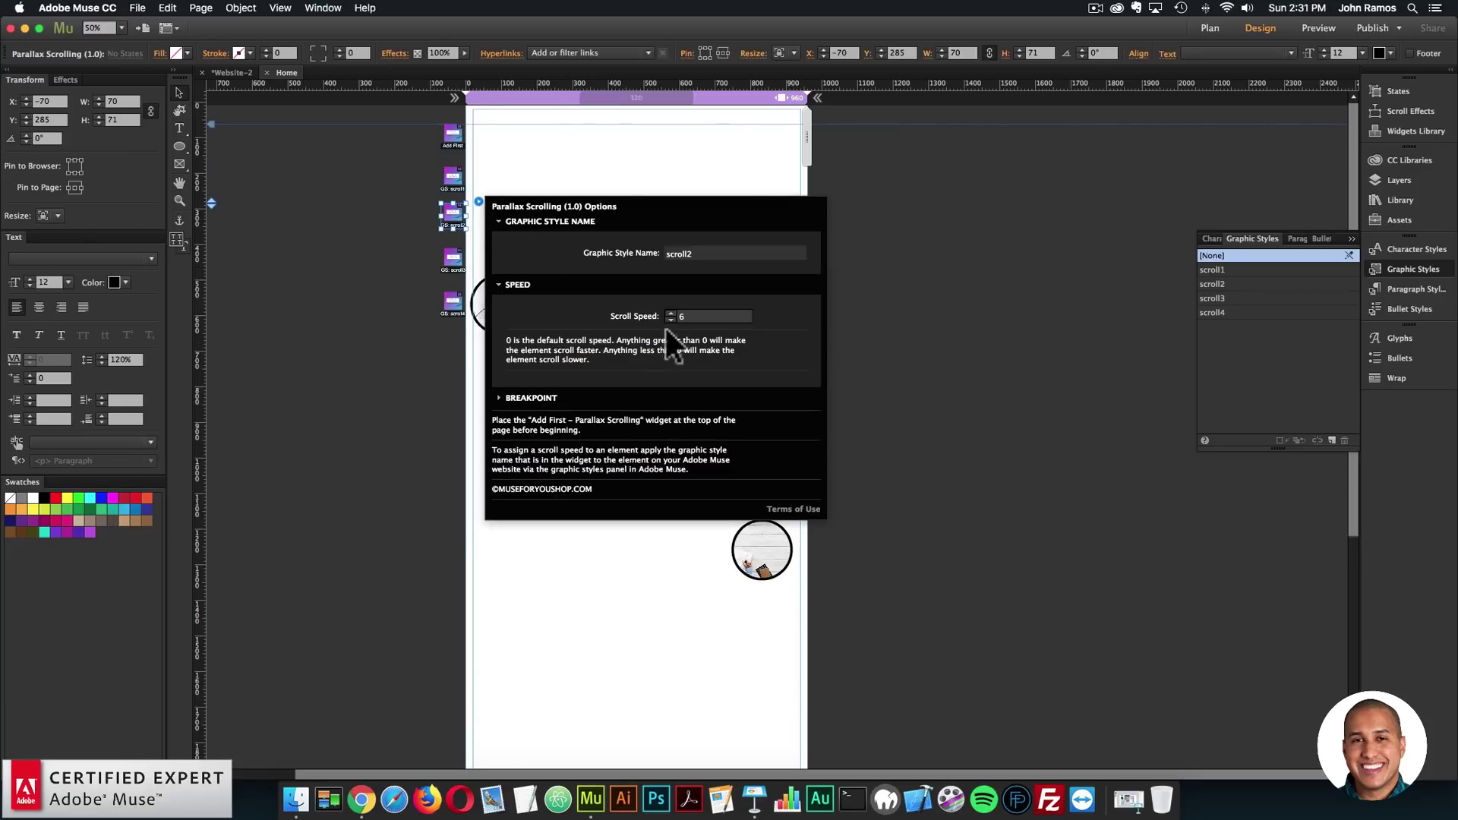
pyautogui.click(522, 399)
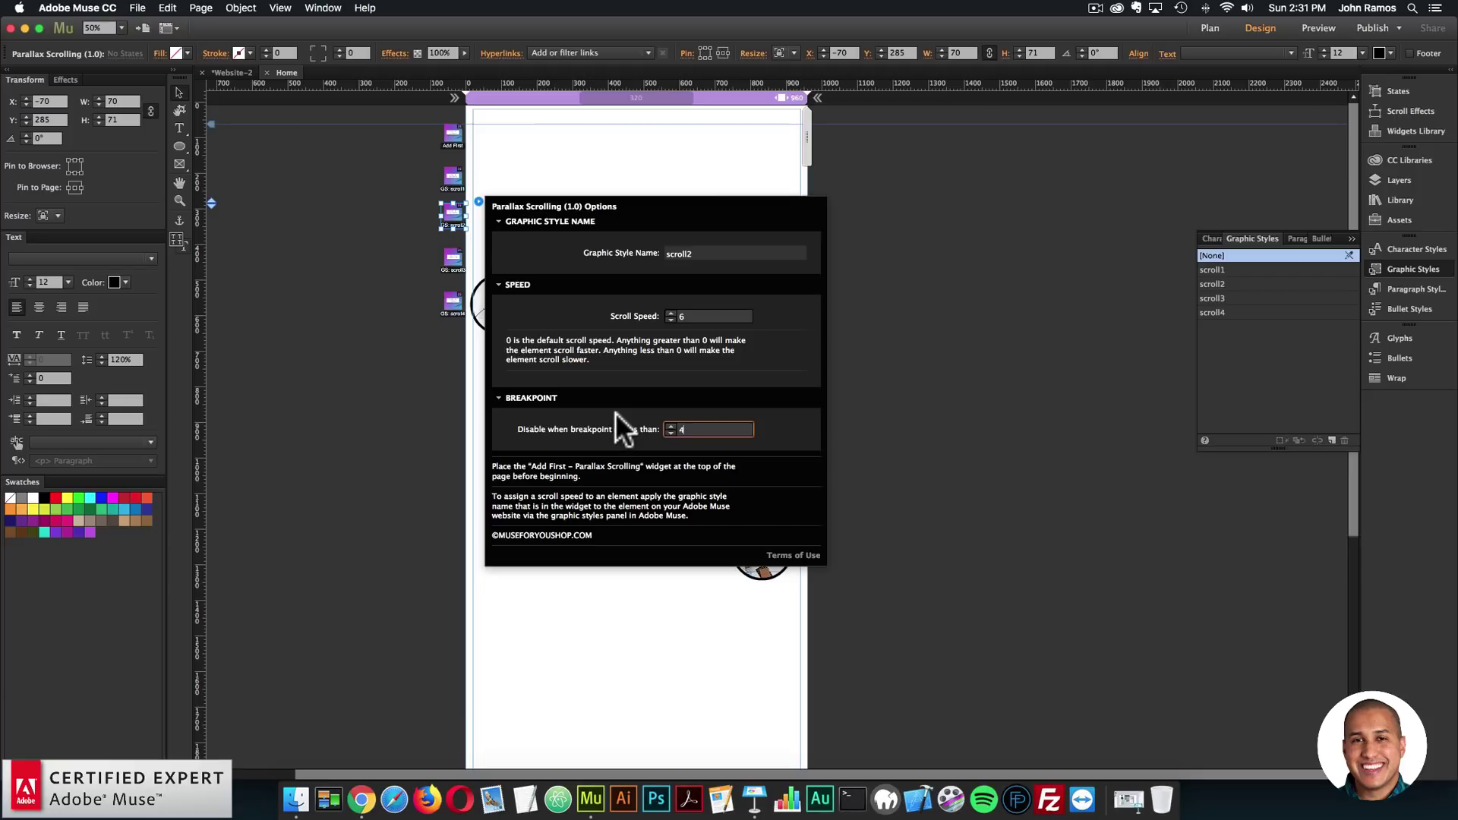
# Set the scroll3 Parallax Scrolling widget to be disabled when the breakpoint is less than 480
pyautogui.click(453, 258)
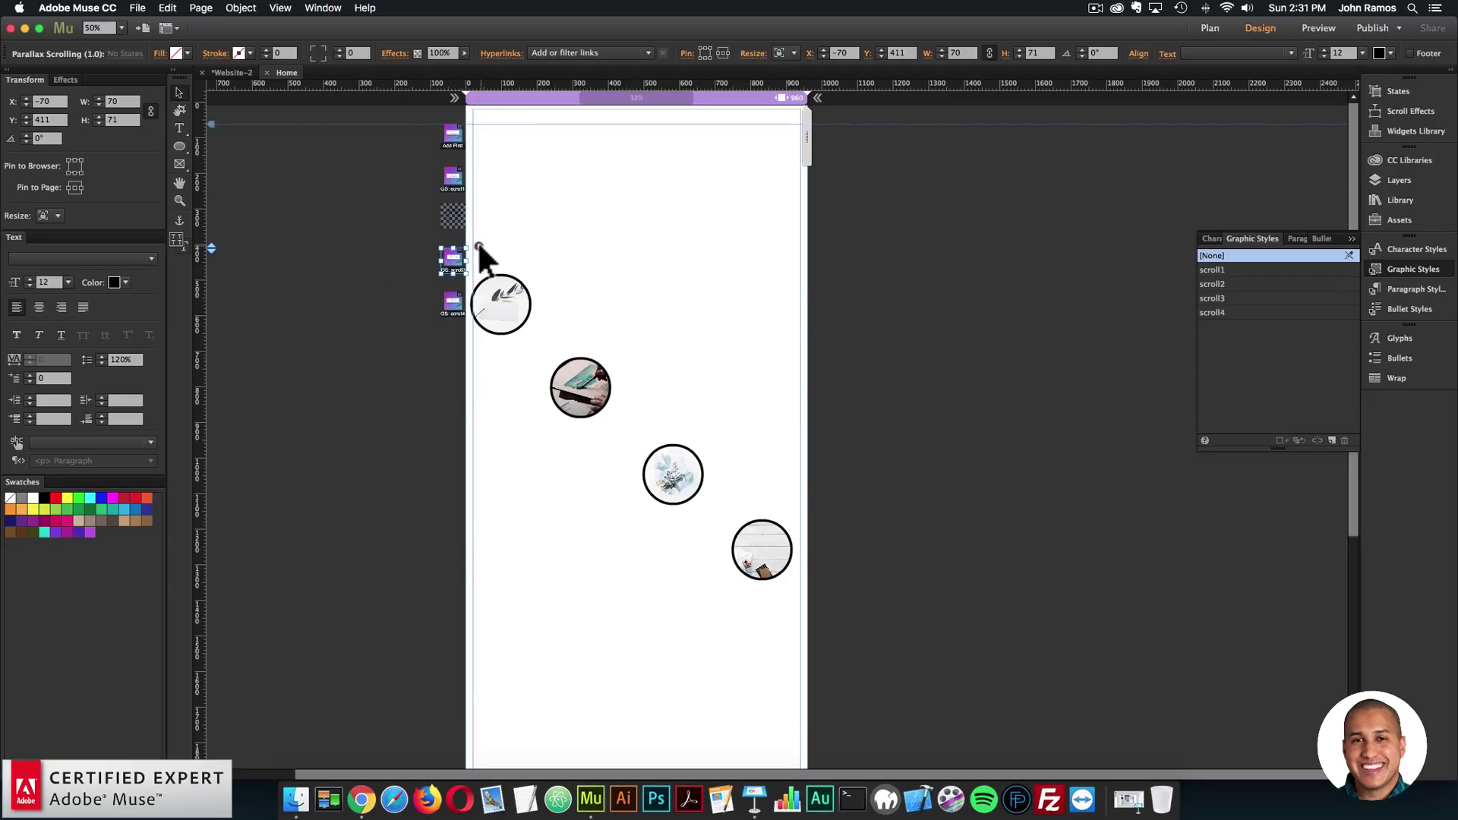
pyautogui.click(479, 246)
pyautogui.click(592, 443)
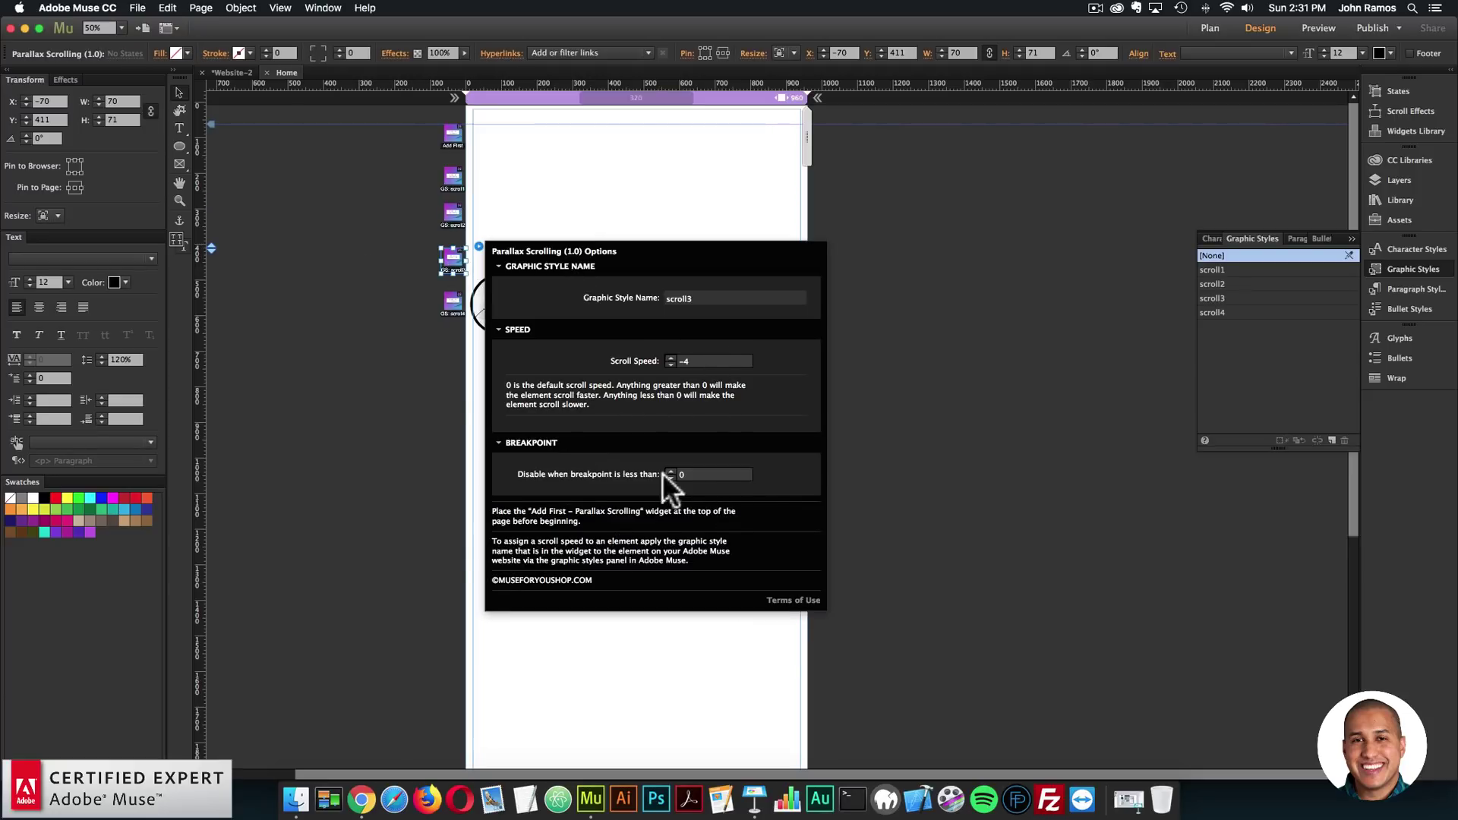
pyautogui.click(664, 474)
pyautogui.write('480')
pyautogui.press('Return')
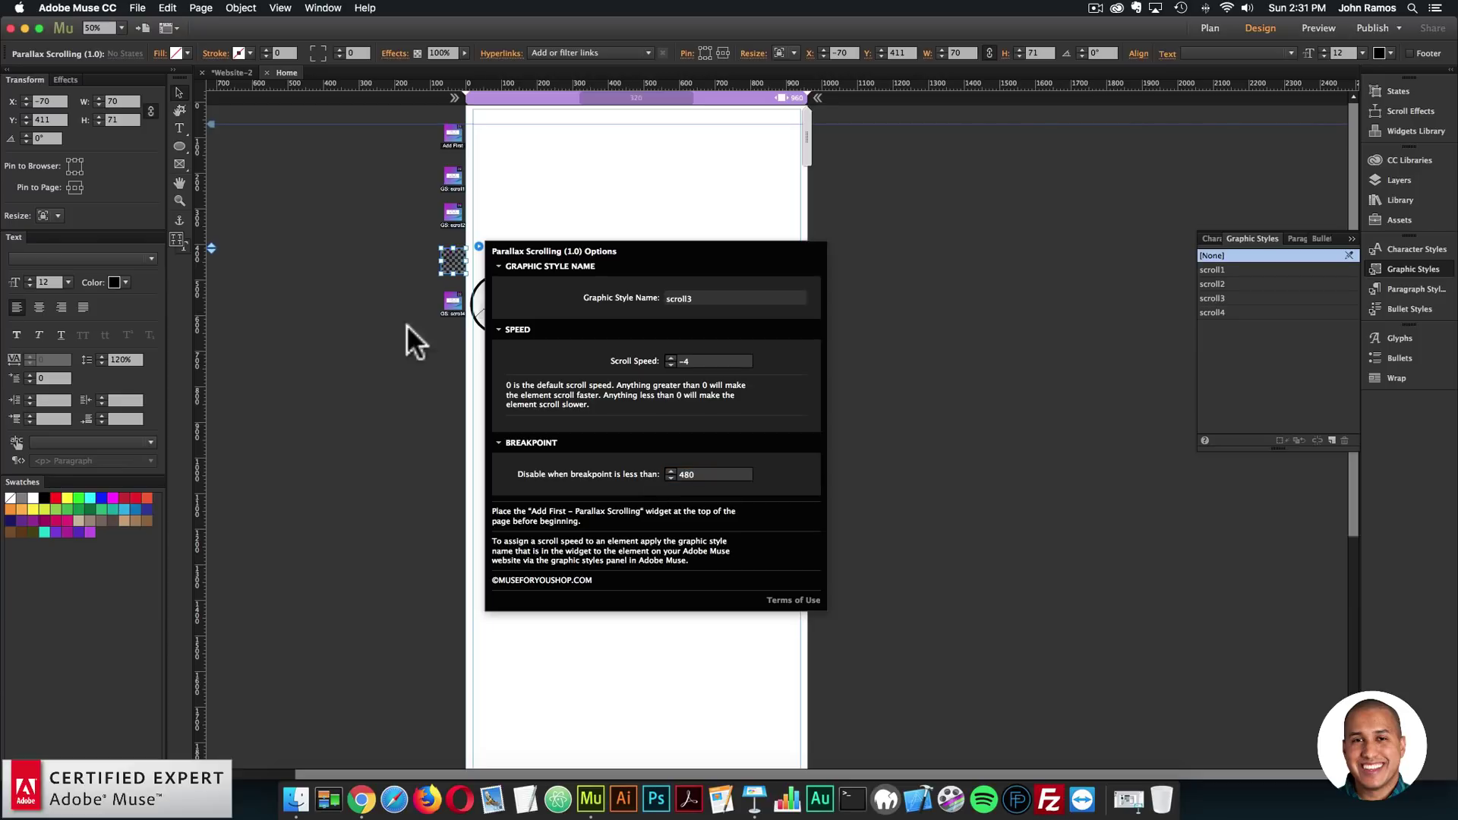
# Set the scroll4 Parallax Scrolling widget to be disabled when the breakpoint is less than 480
pyautogui.click(453, 301)
pyautogui.click(479, 290)
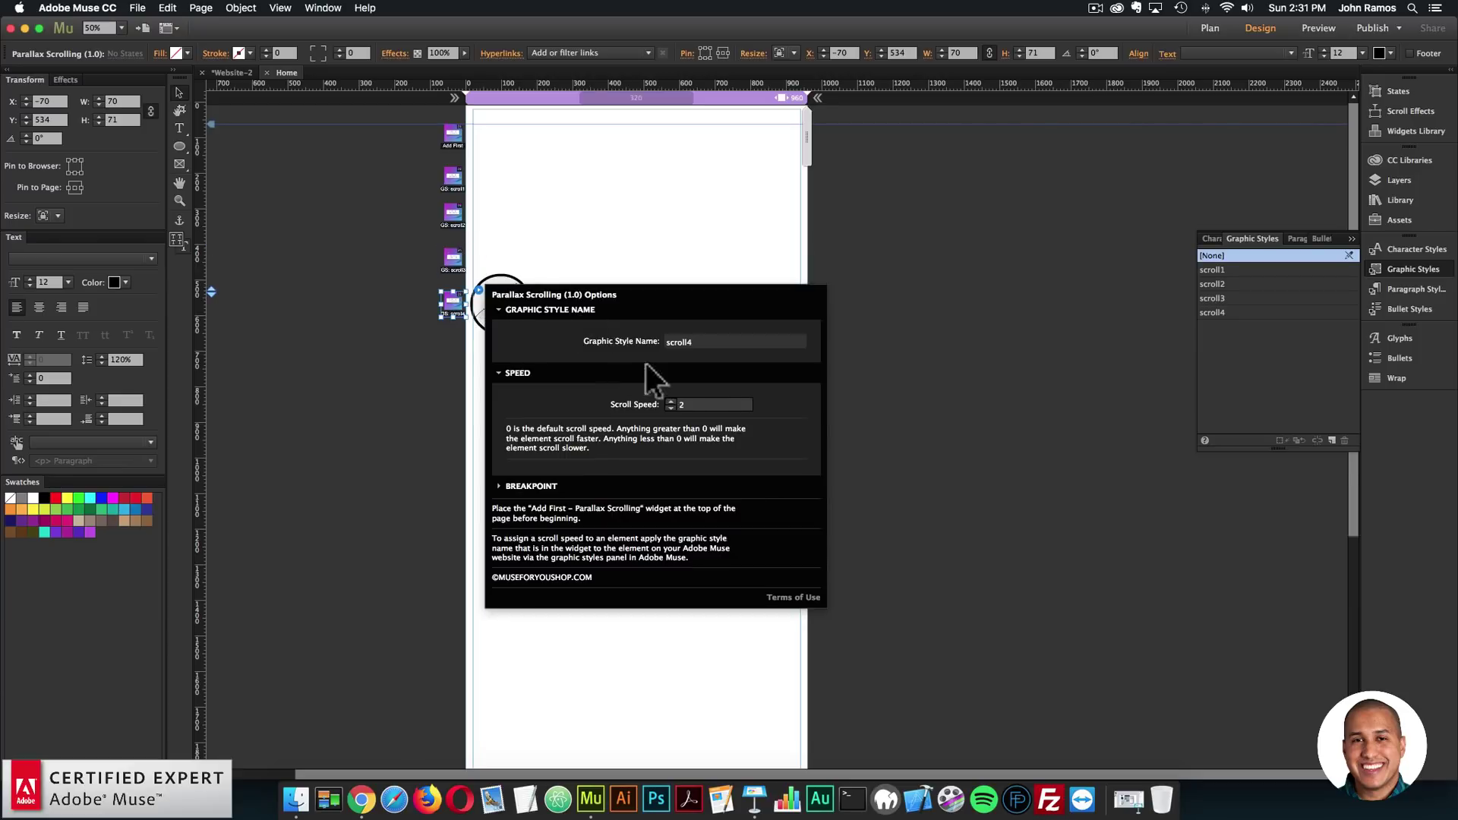
pyautogui.click(580, 480)
pyautogui.click(678, 517)
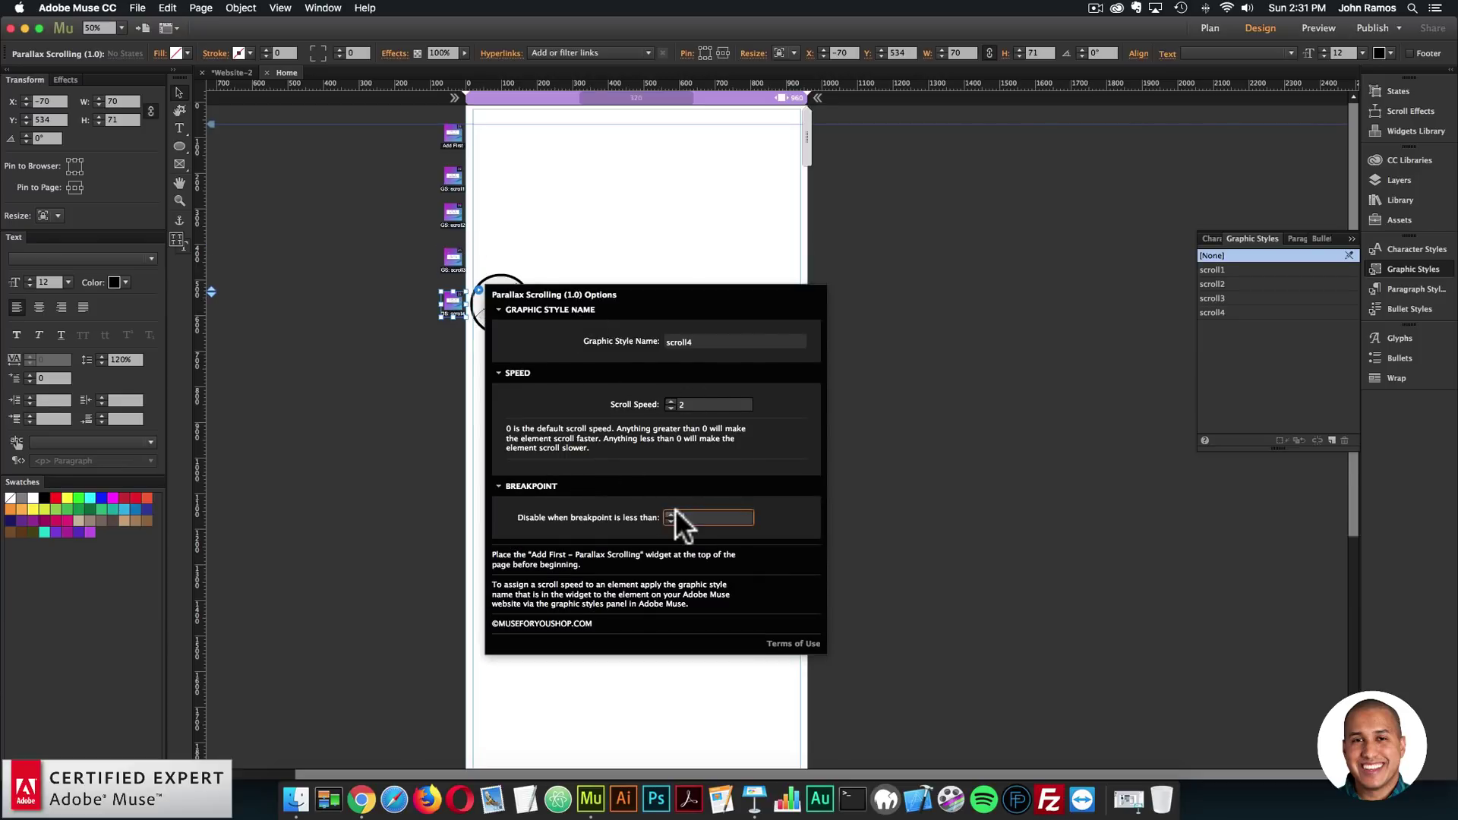
pyautogui.write('480')
pyautogui.press('Return')
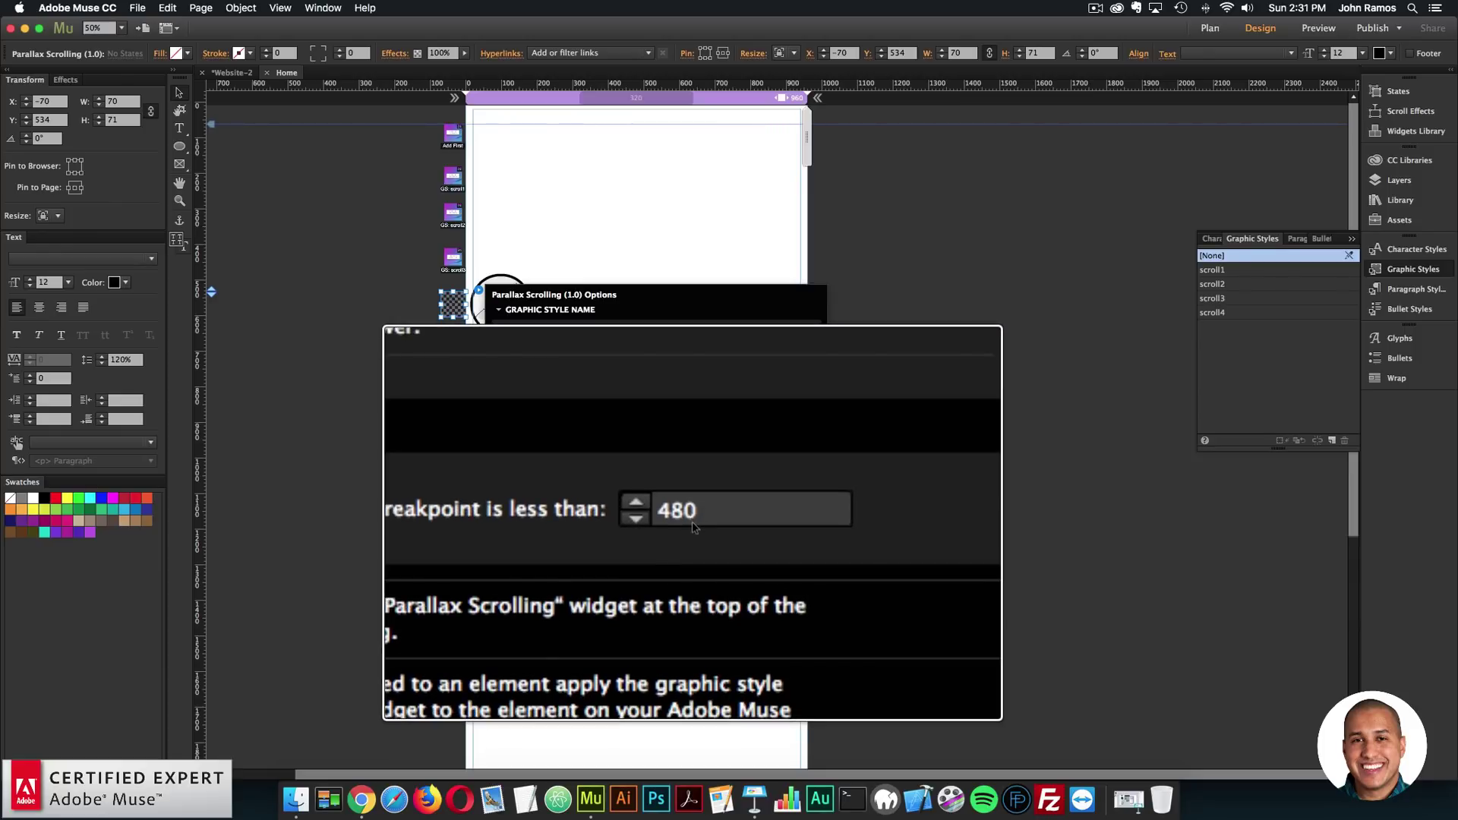
pyautogui.press('Escape')
# Preview the page in the browser, narrow the window to phone width and check the circles while scrolling
pyautogui.click(137, 8)
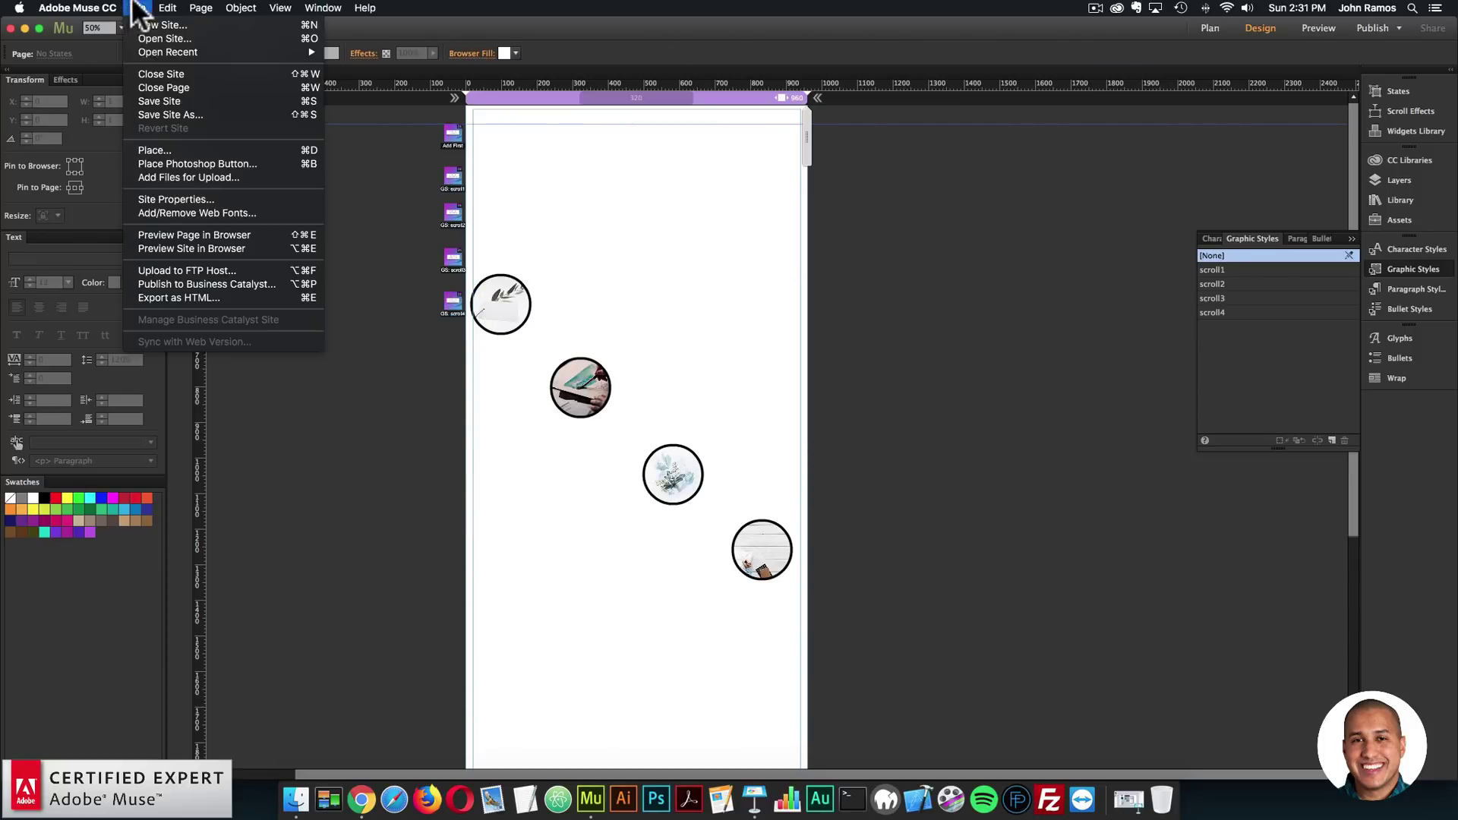
pyautogui.click(174, 235)
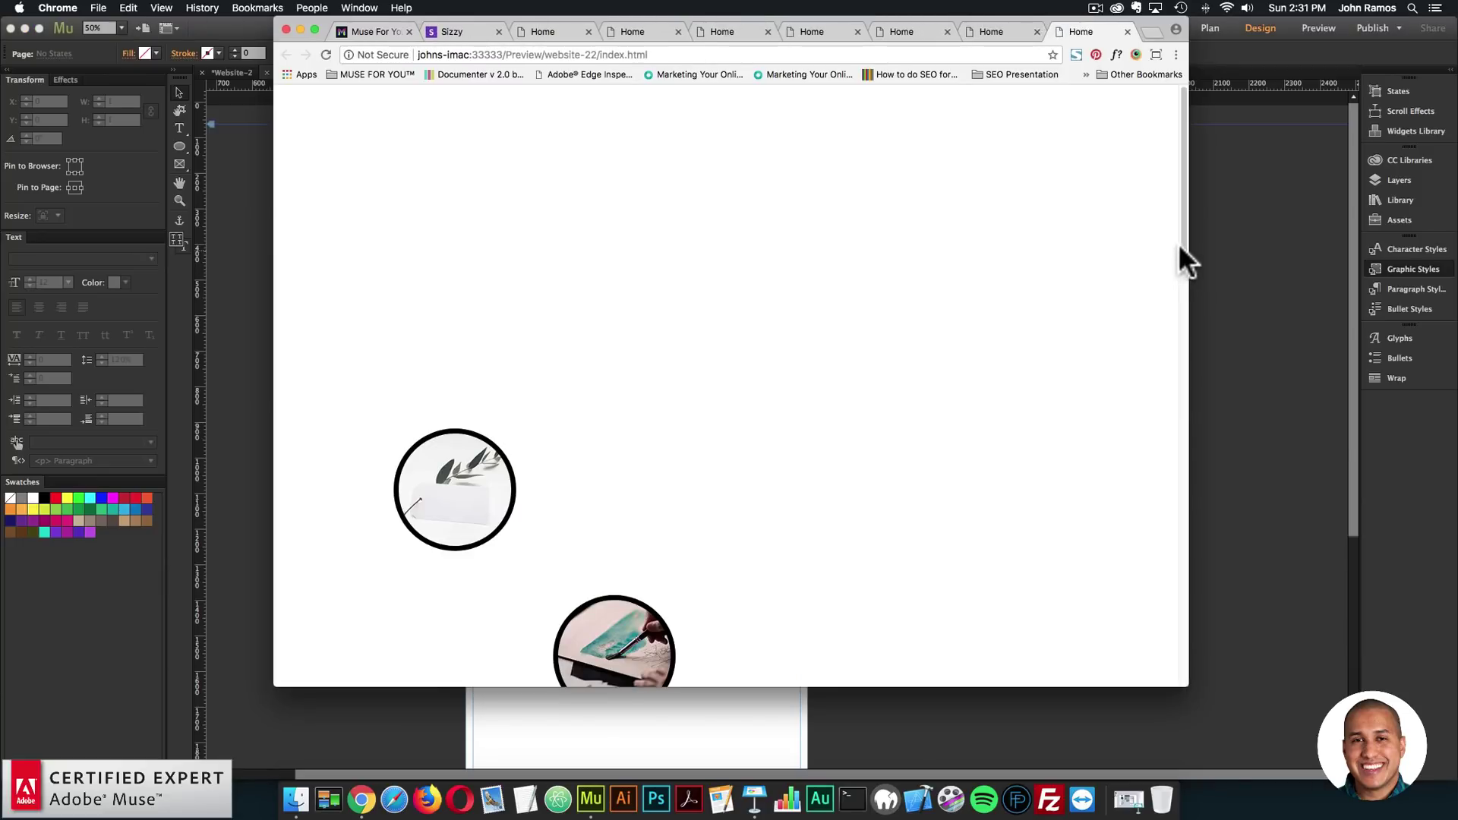
pyautogui.moveTo(1187, 238); pyautogui.dragTo(355, 225)
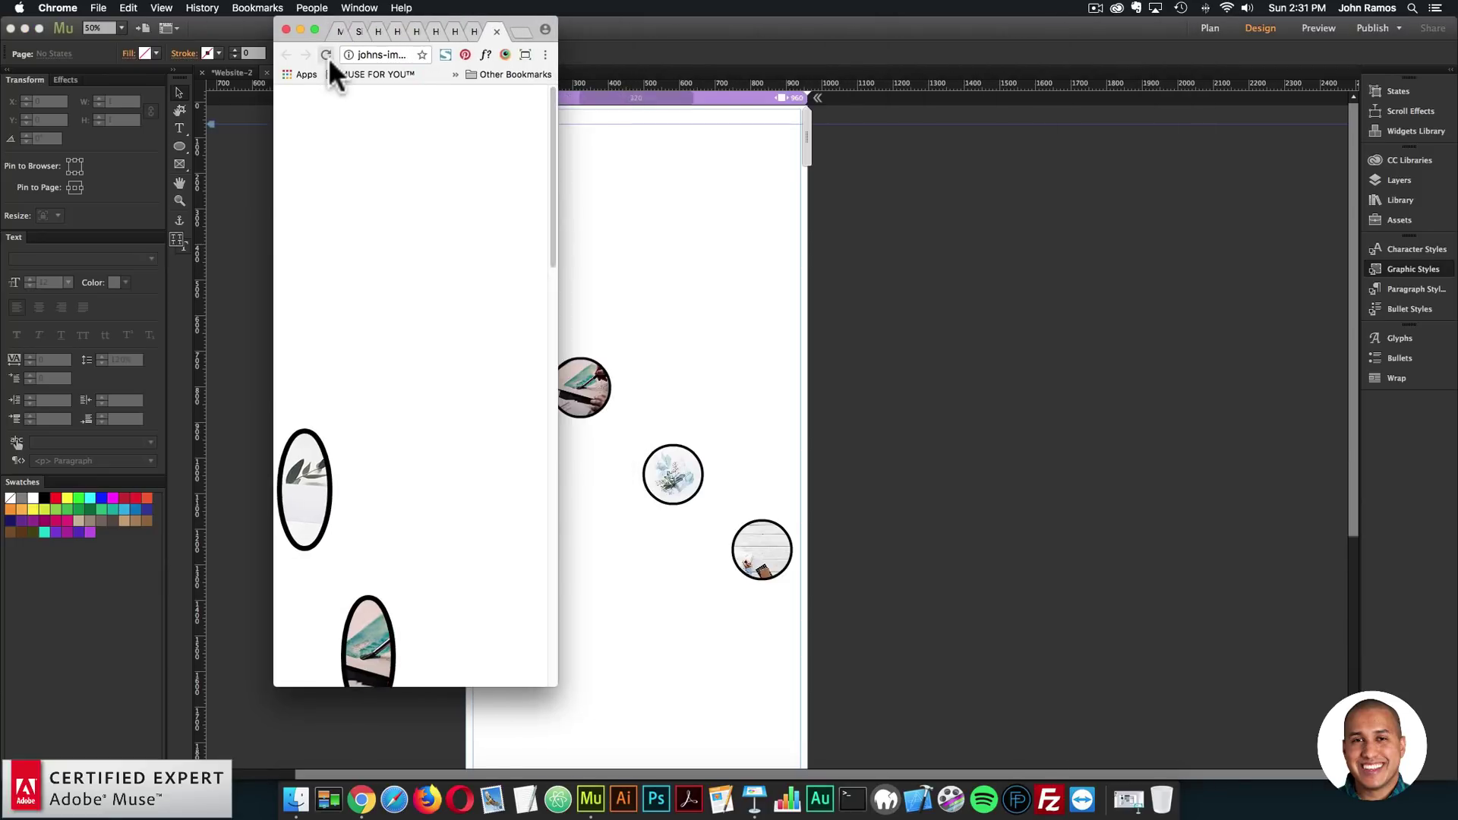
pyautogui.moveTo(550, 98); pyautogui.dragTo(537, 238)
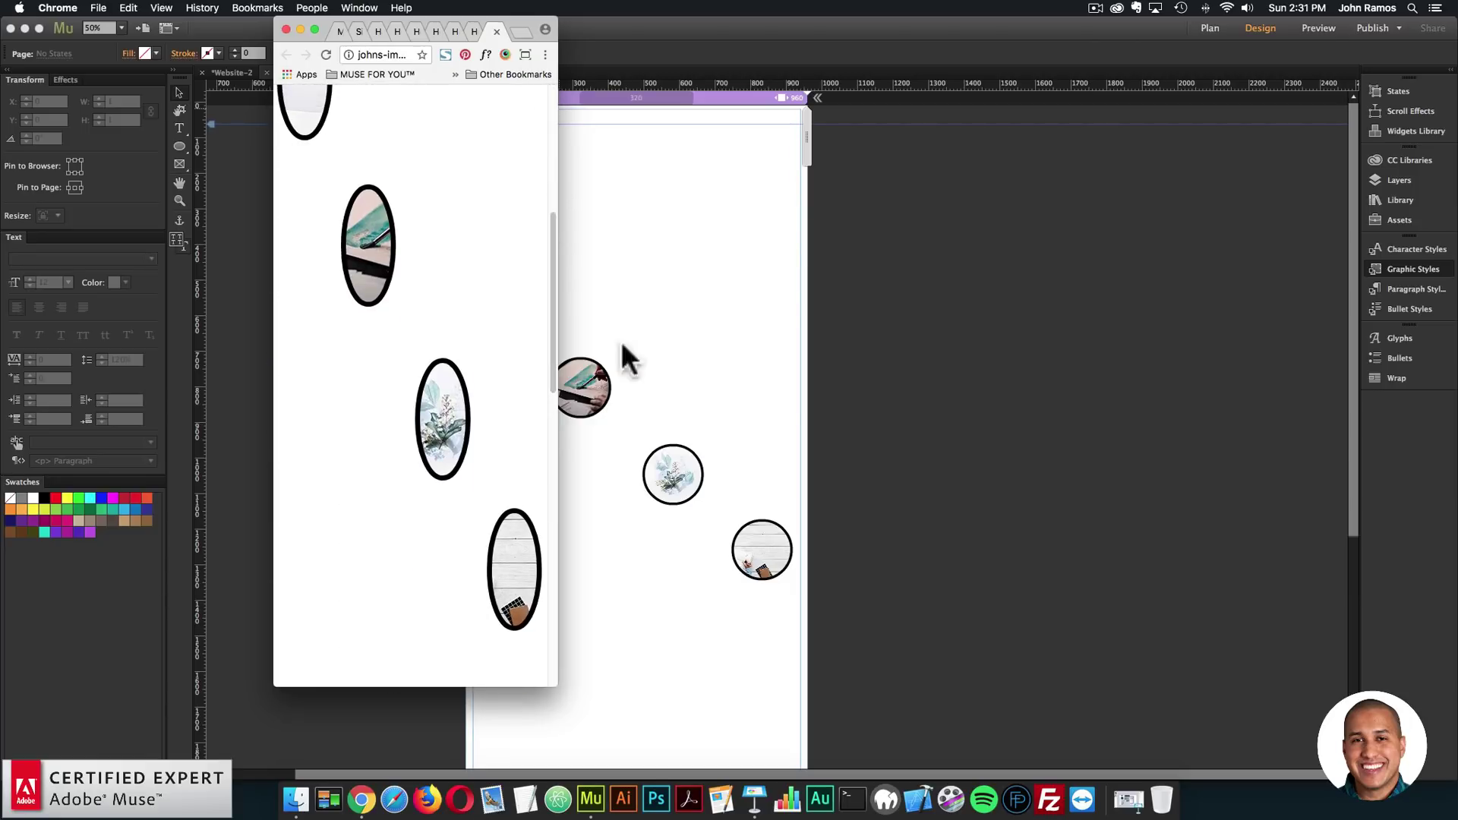
# Set the resize behaviour of all four image circles to Responsive Width and Height
pyautogui.click(838, 608)
pyautogui.moveTo(838, 607); pyautogui.dragTo(509, 307)
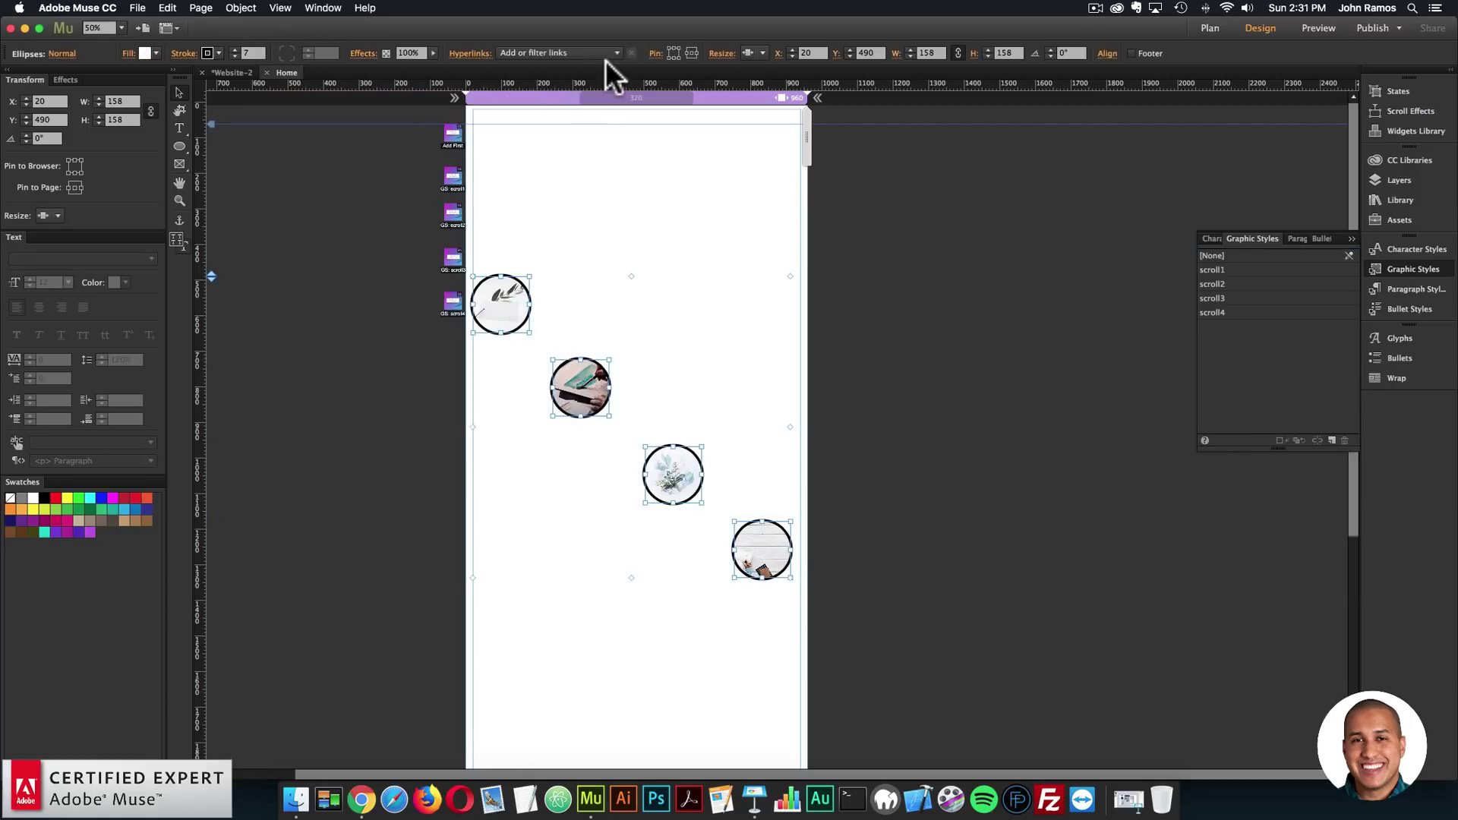
pyautogui.click(760, 54)
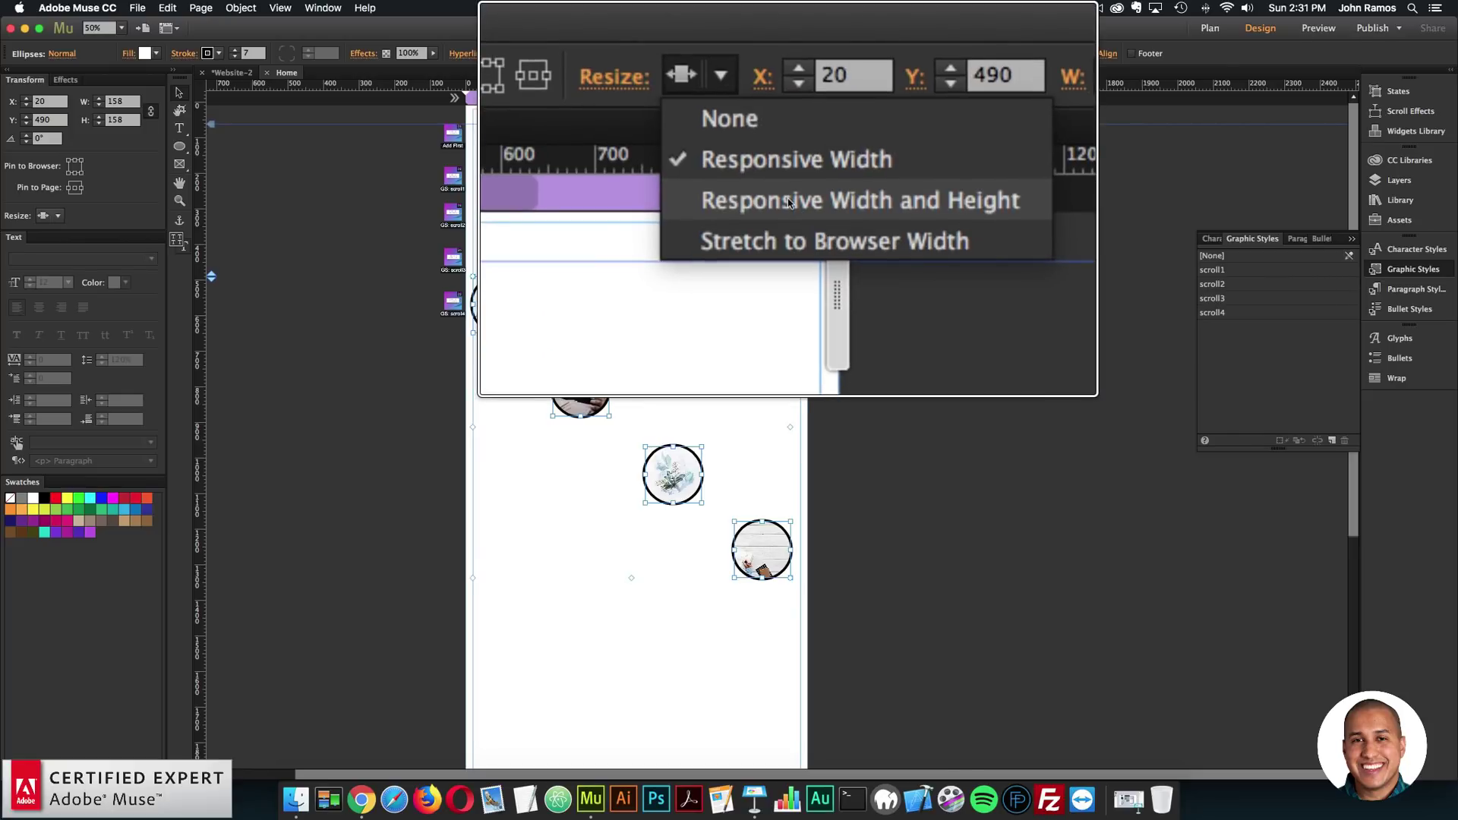
pyautogui.click(787, 200)
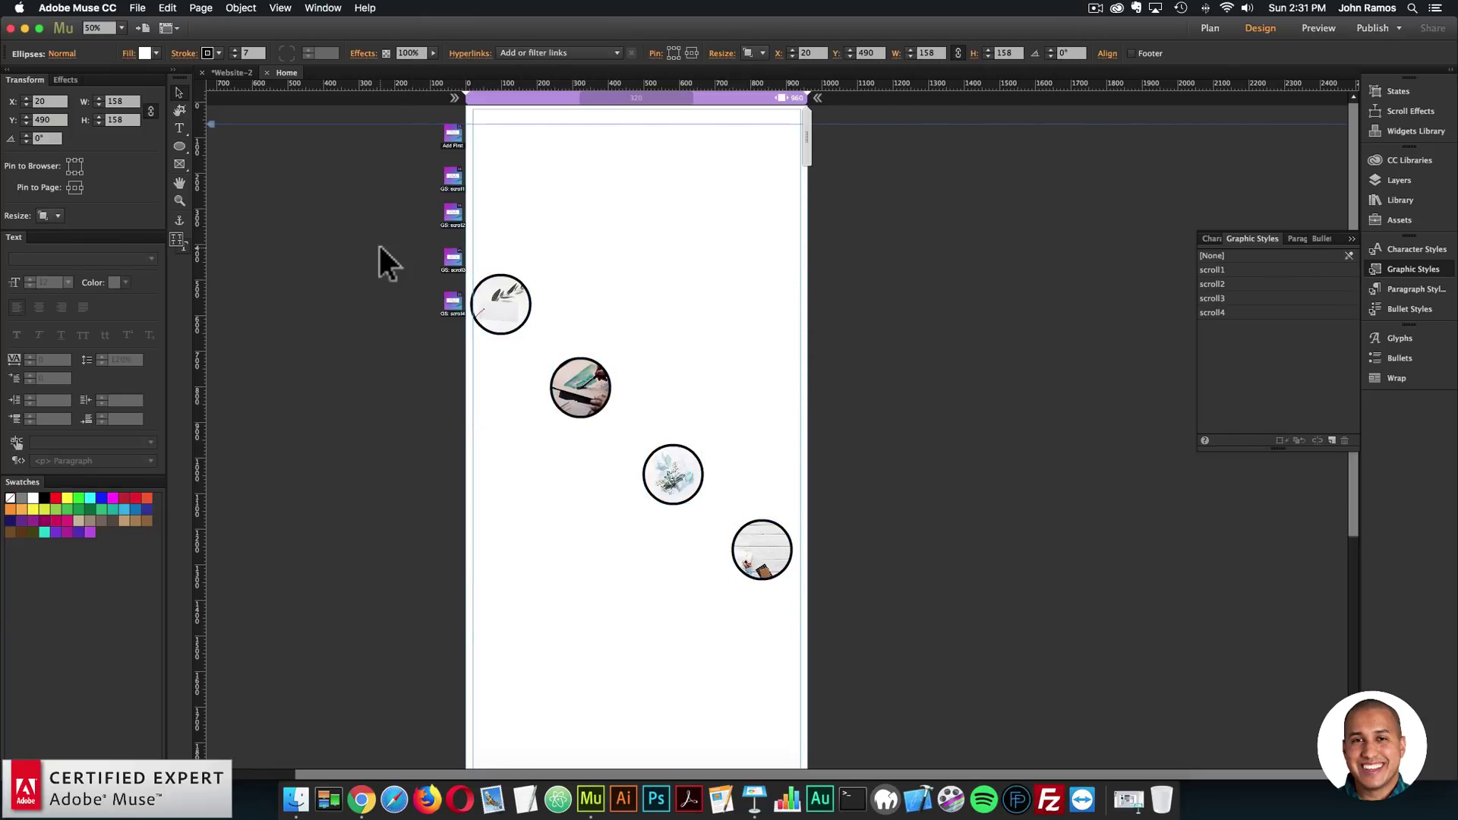
# Preview the page in the browser again, widen the browser window and reload the page
pyautogui.click(137, 8)
pyautogui.click(174, 236)
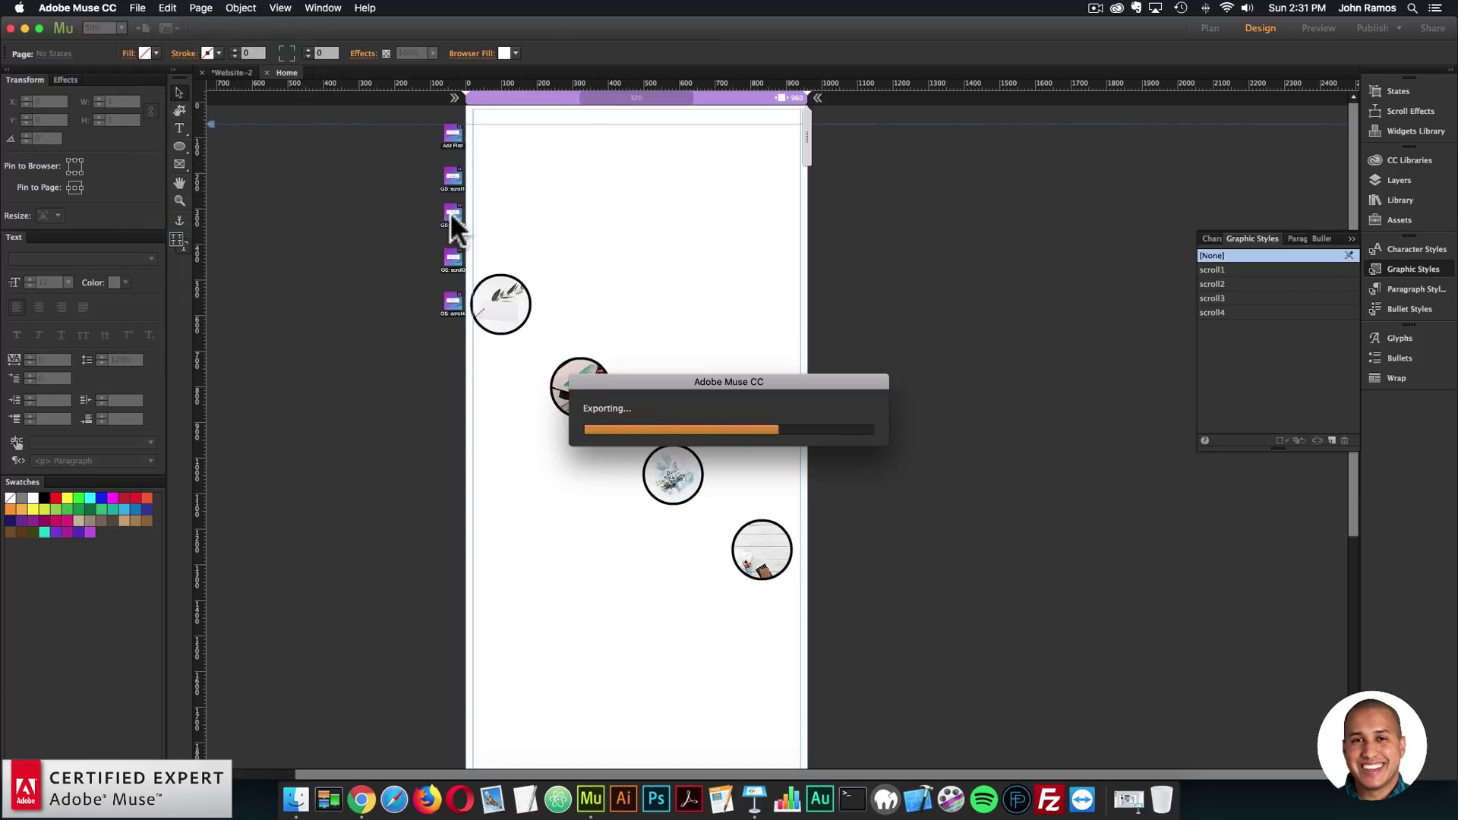
pyautogui.moveTo(552, 179); pyautogui.dragTo(1202, 294)
pyautogui.click(329, 51)
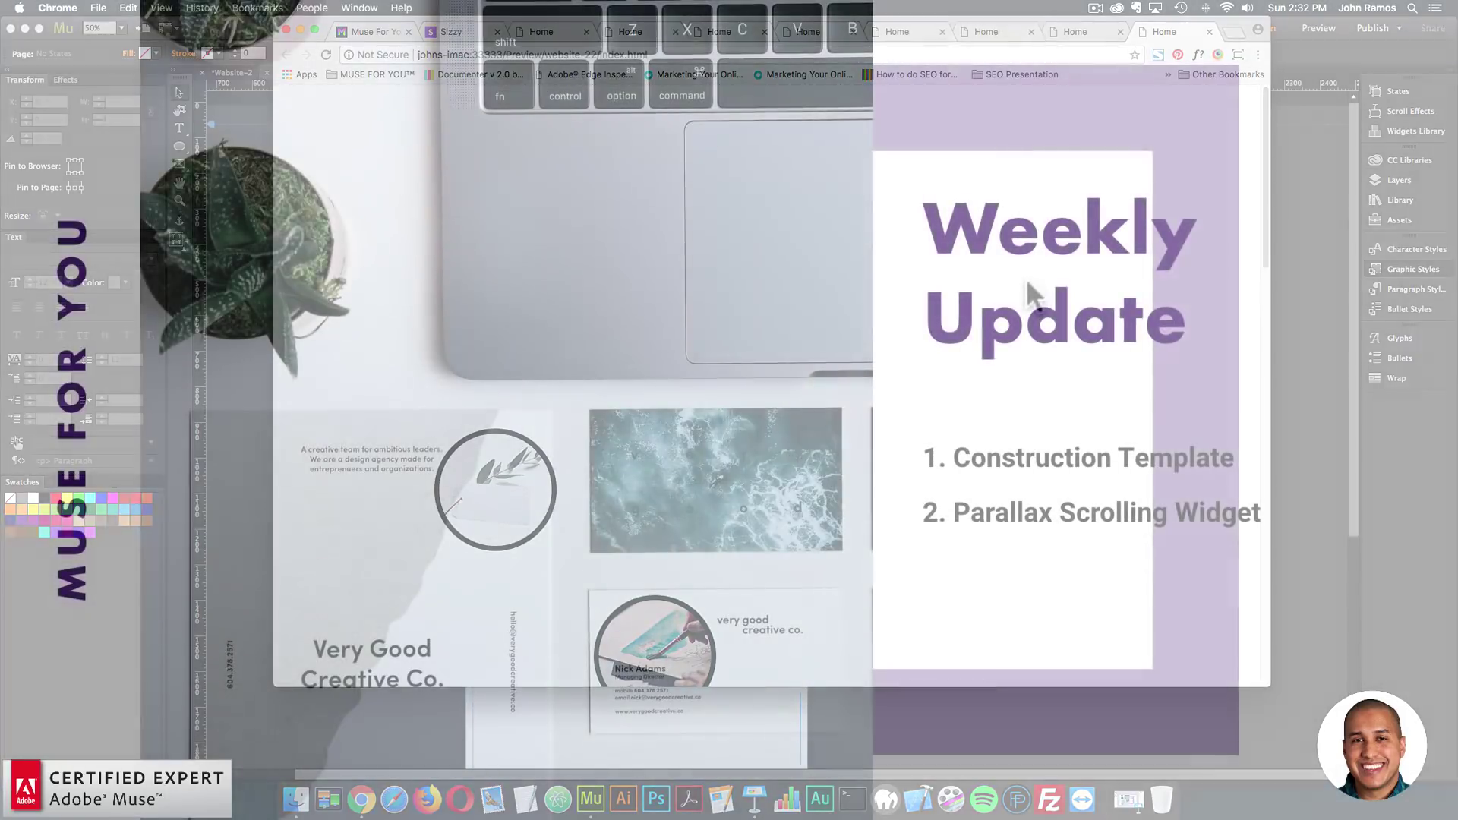